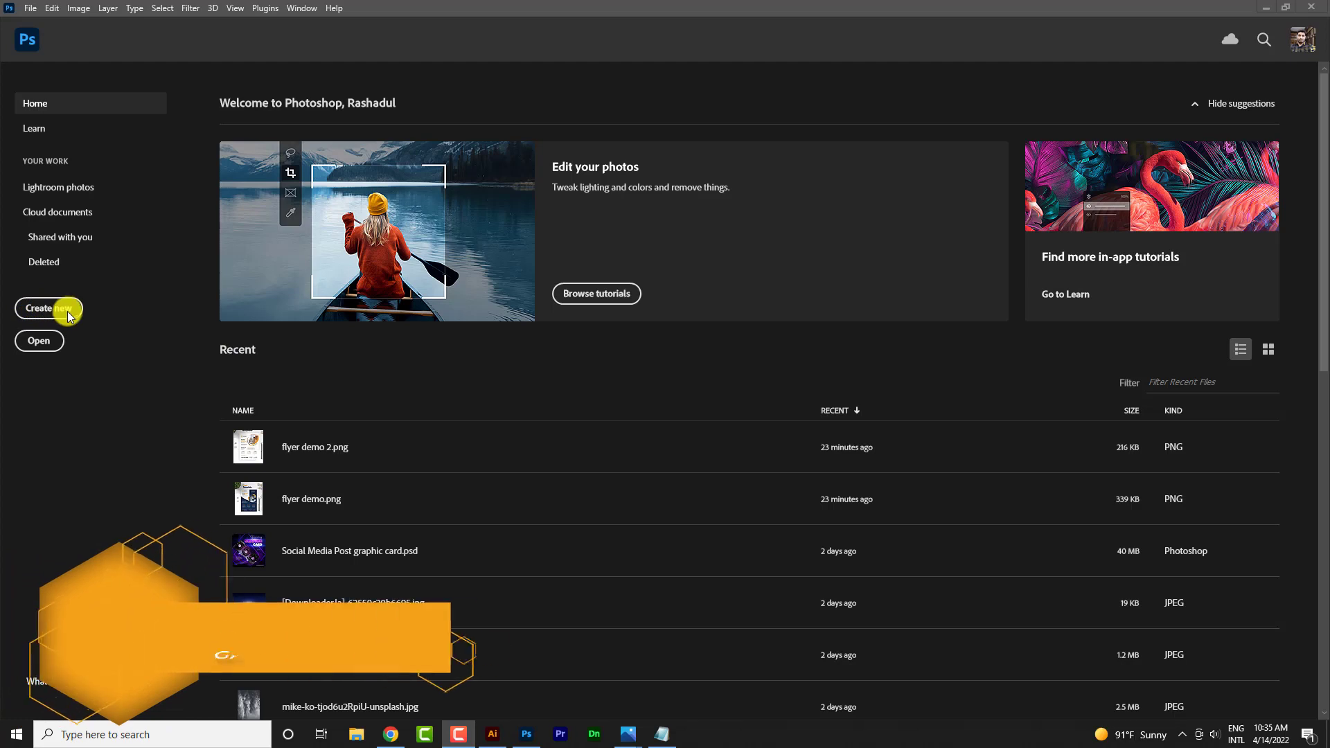
Step: Create an A4 print document named 'A4 Flyer Design' in CMYK colour
click(65, 311)
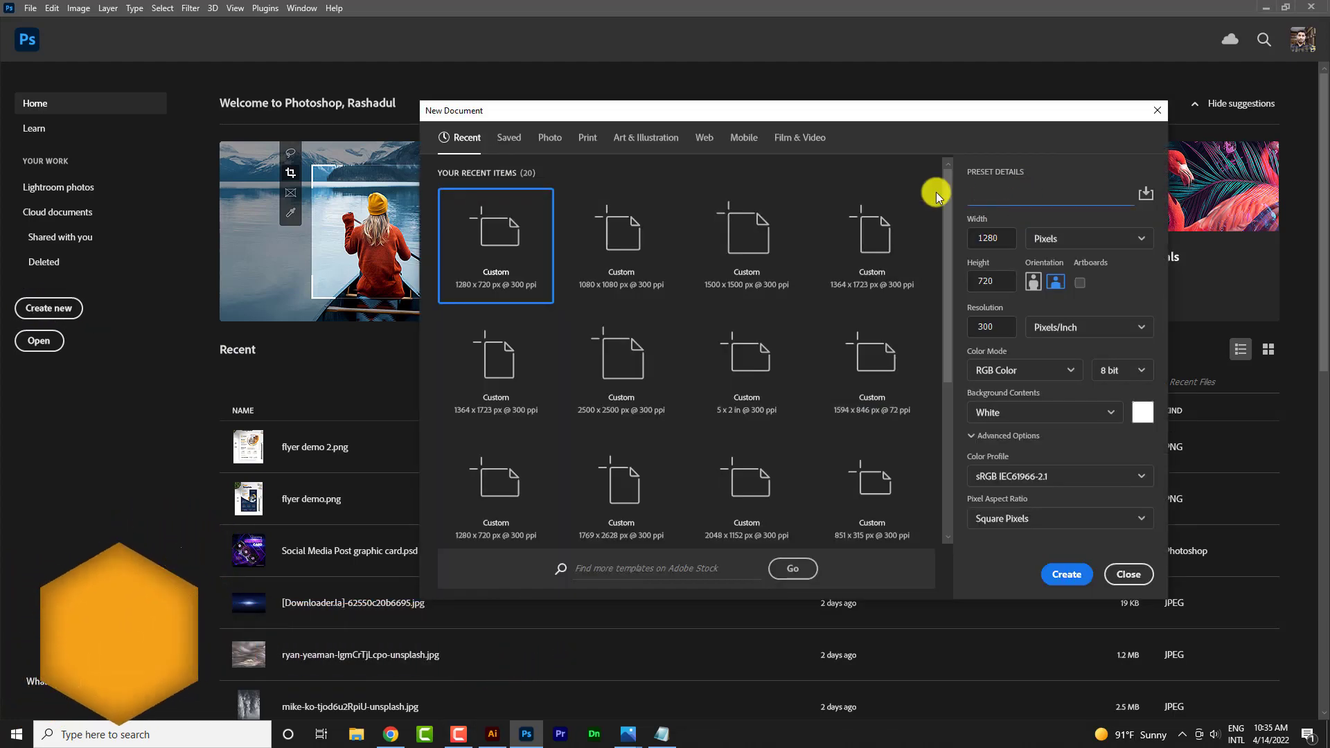
text(A4 Flyer Design)
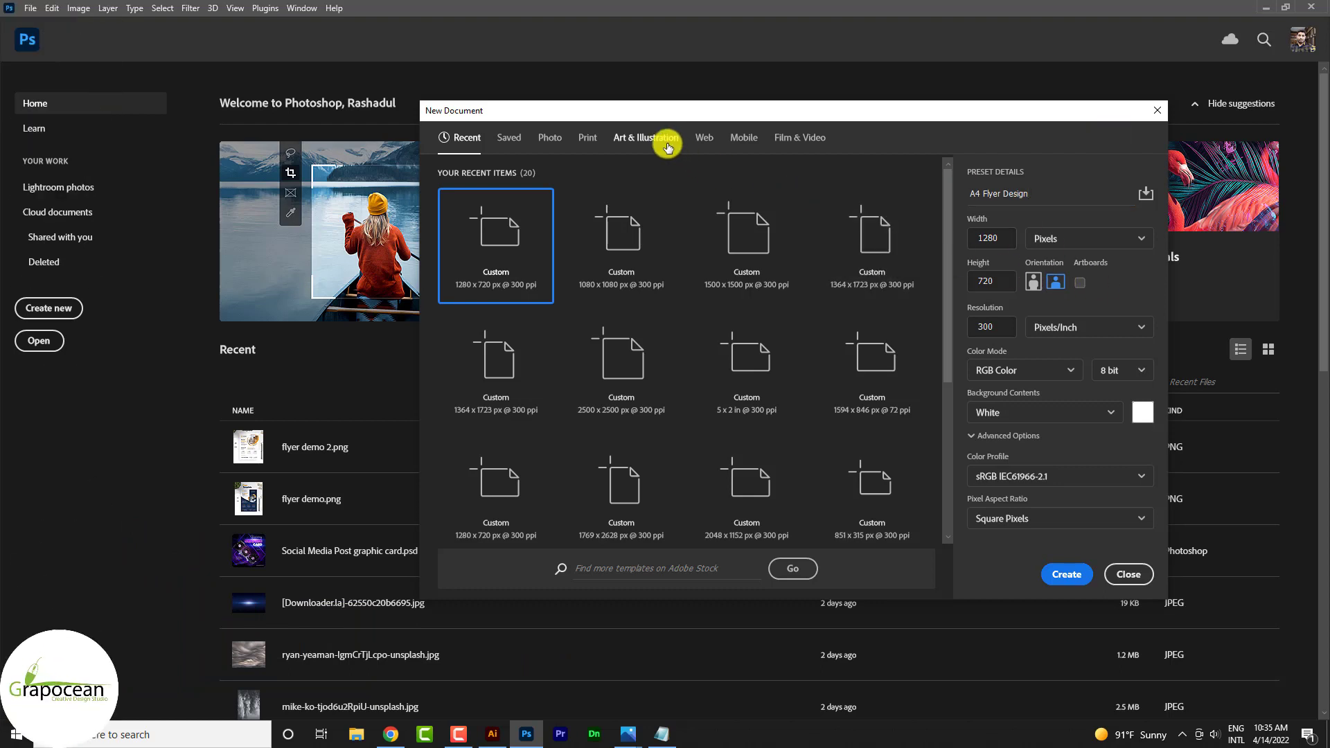
click(580, 139)
click(866, 256)
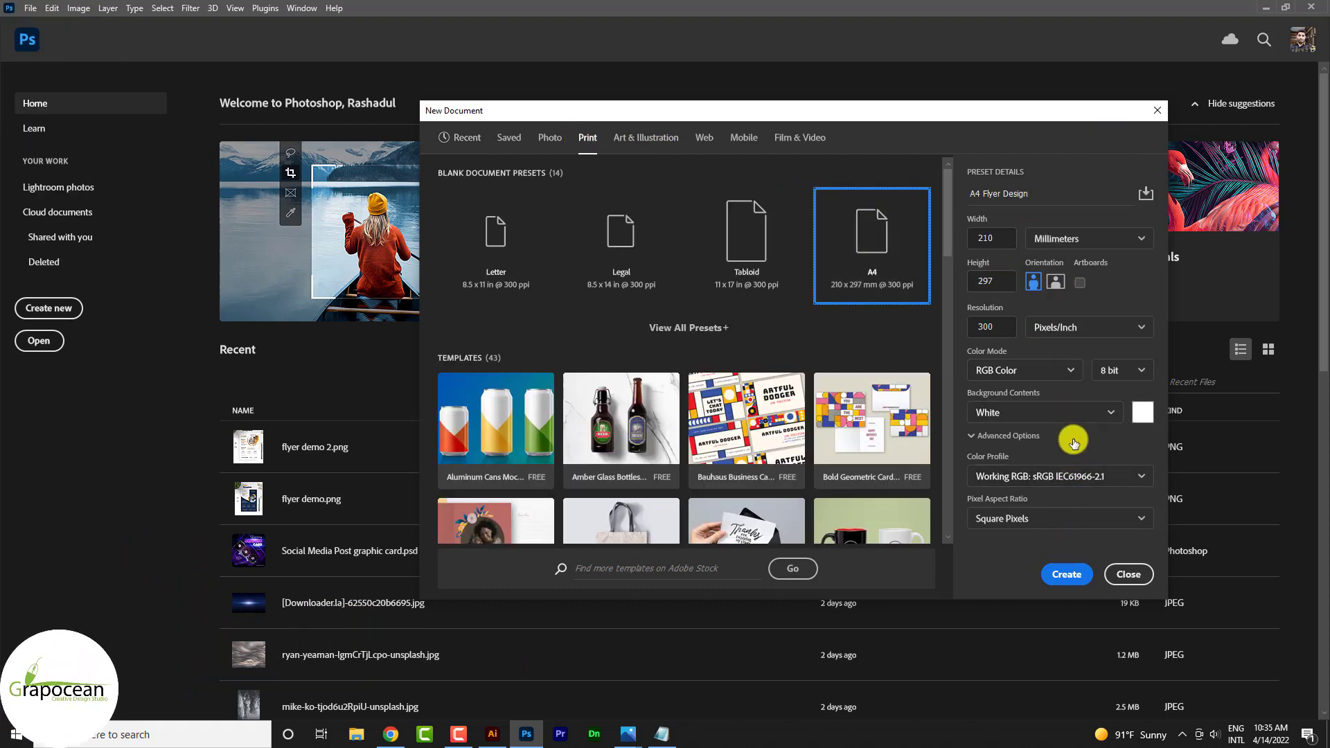
click(1037, 373)
click(1024, 458)
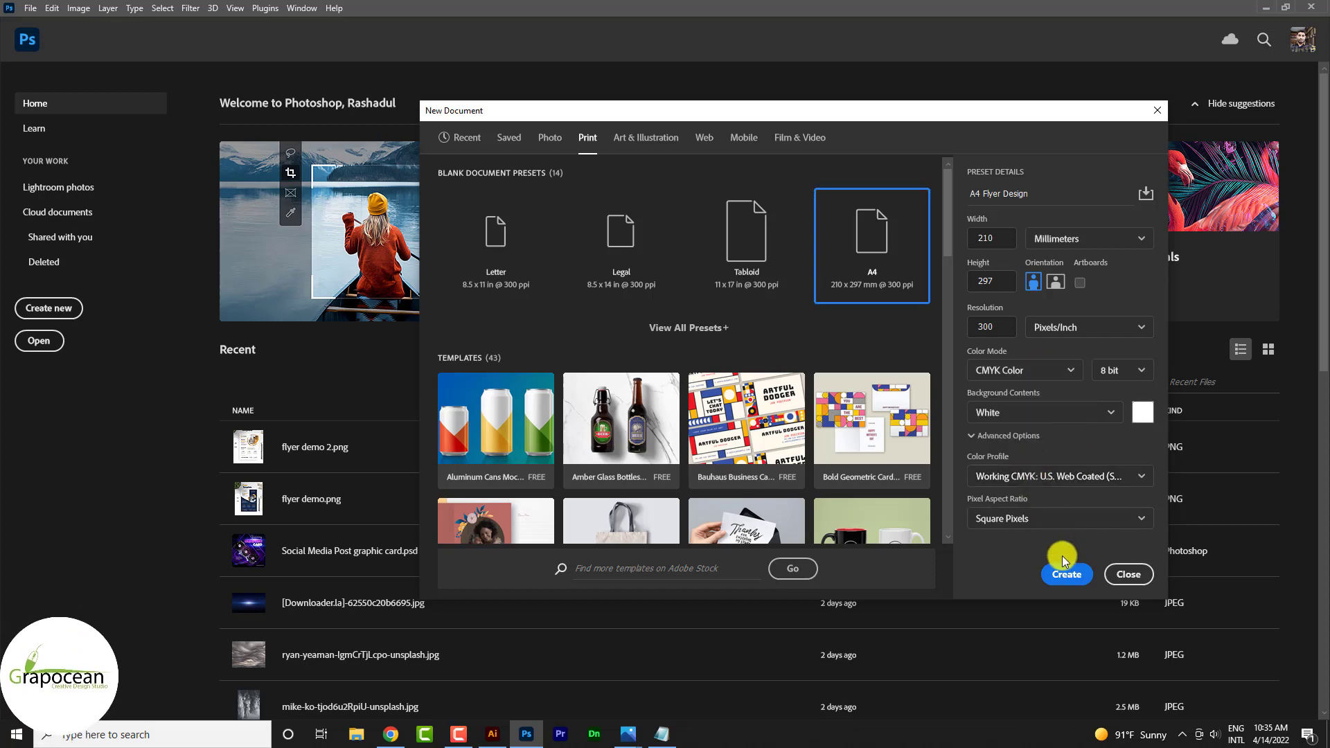
click(1065, 581)
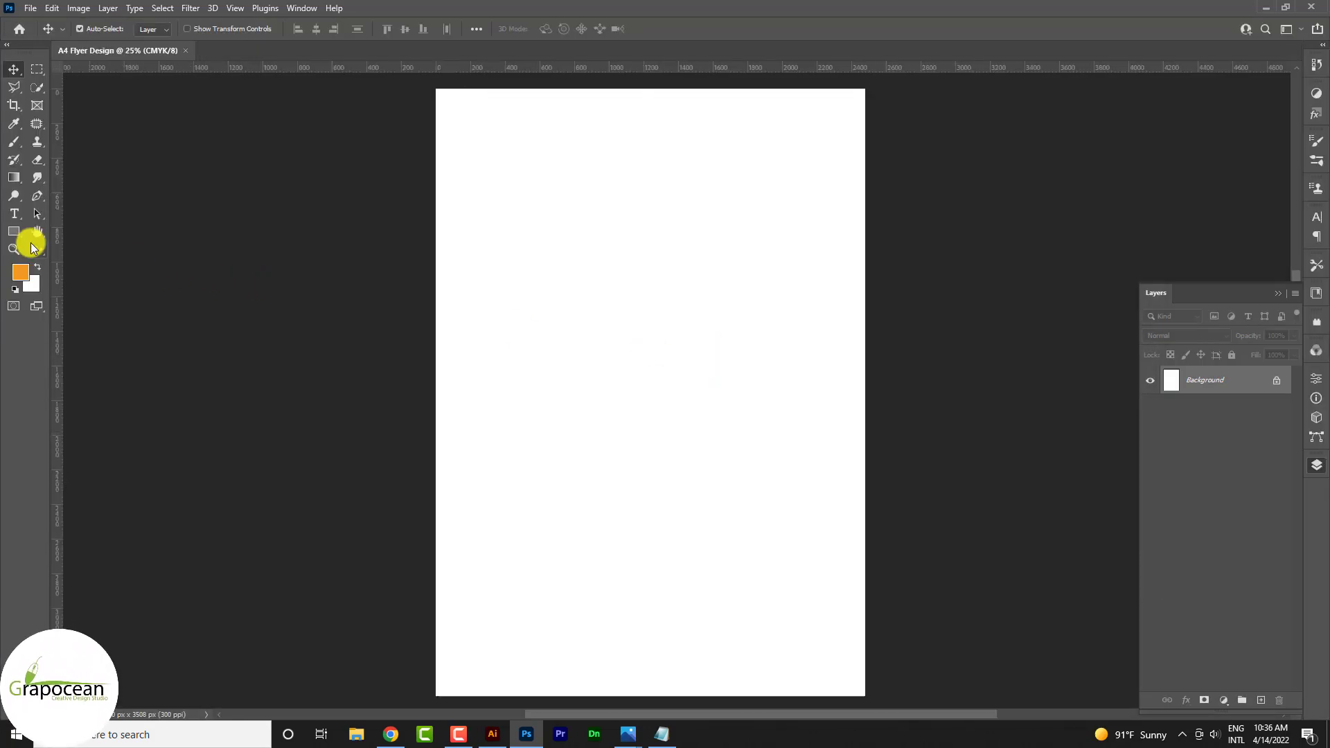
Step: Show the grid and draw a rectangle over the lower part of the page
right_click(15, 232)
click(76, 230)
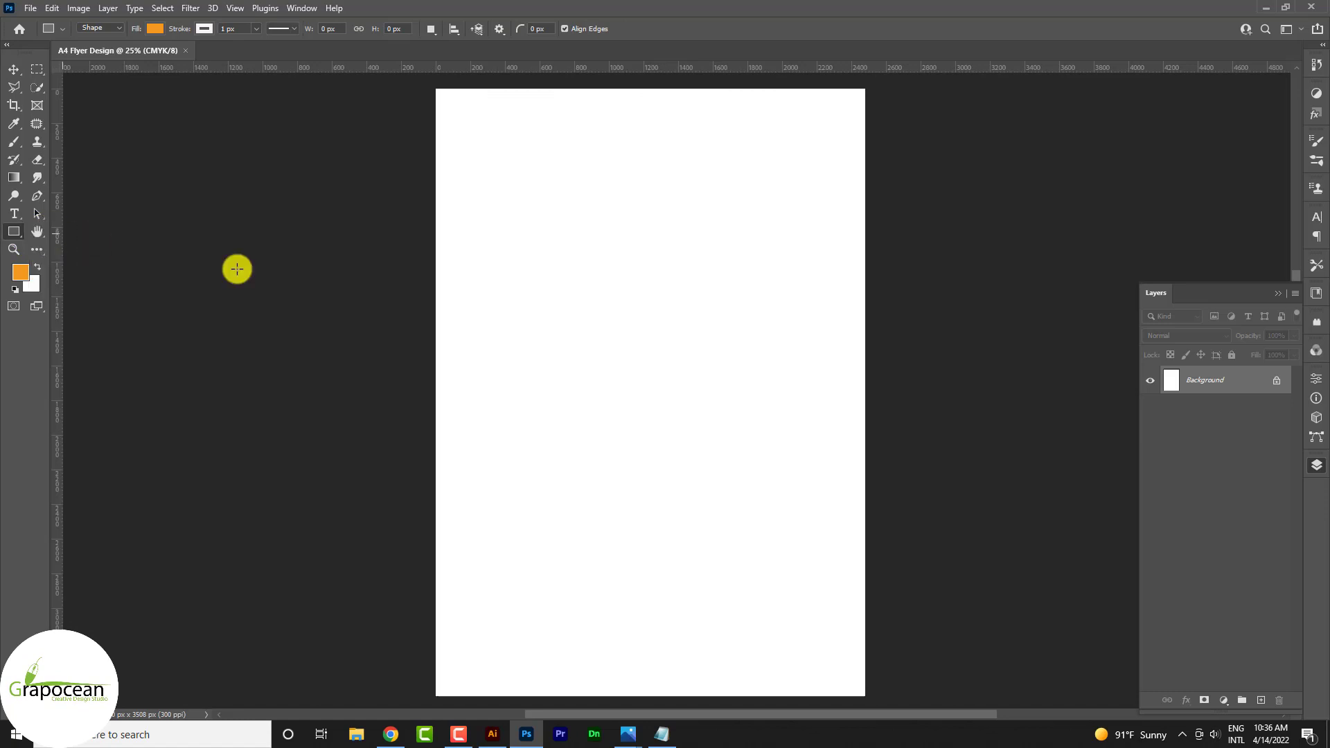
scroll(555, 336, down, 1)
key(ctrl+apostrophe)
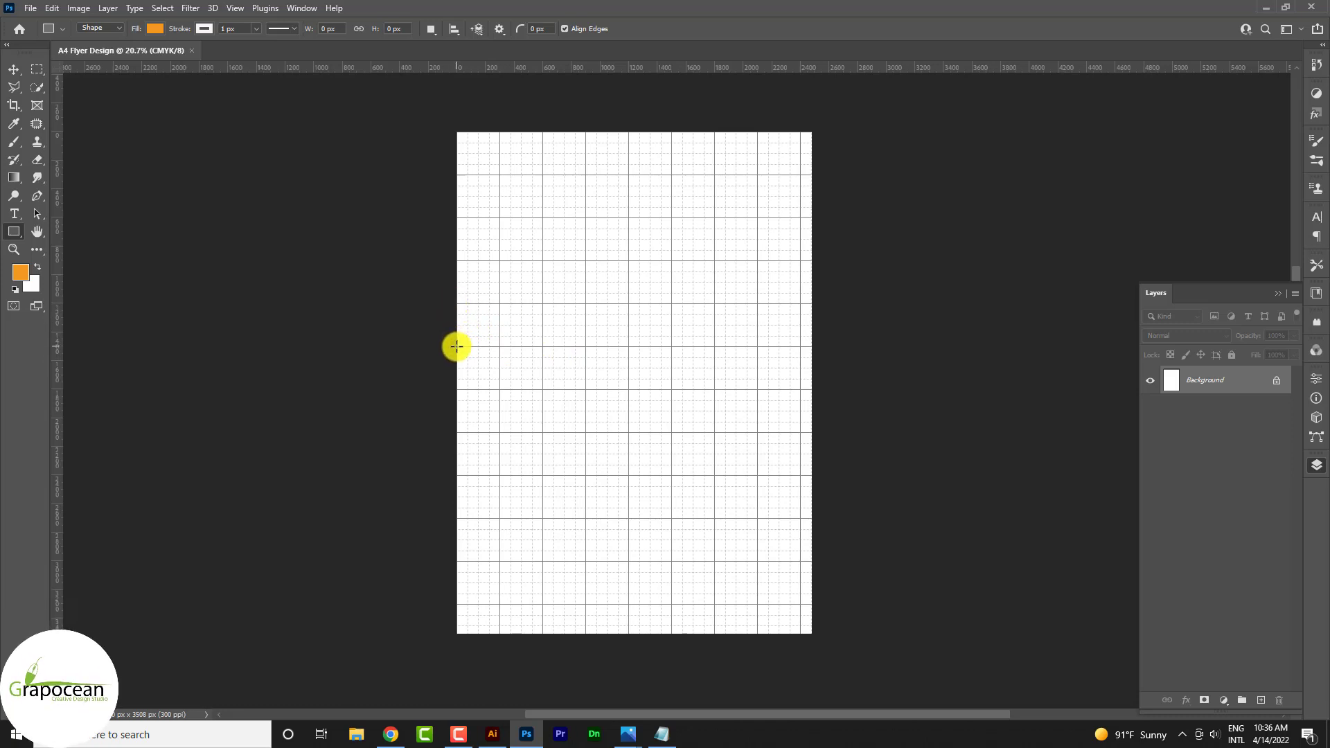
drag(457, 347, 812, 647)
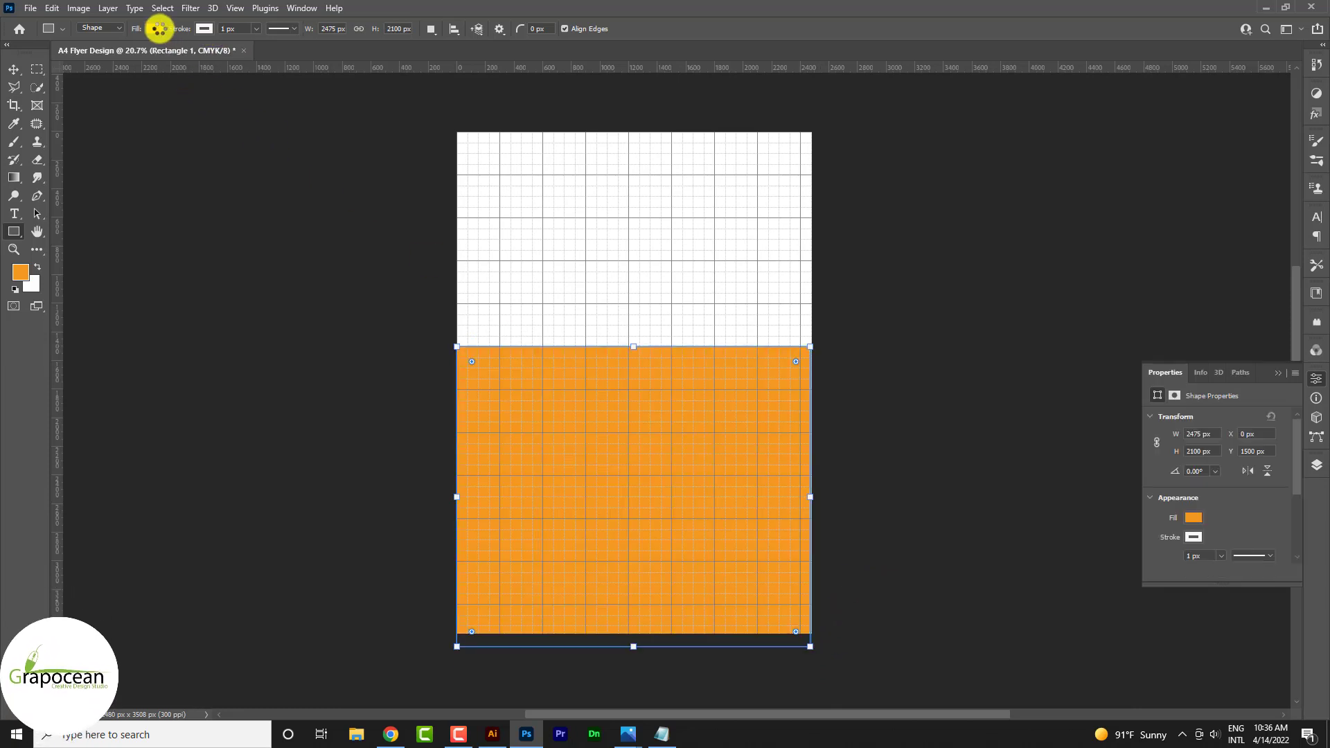
Step: Fill the rectangle with dark navy 162f4d
click(155, 30)
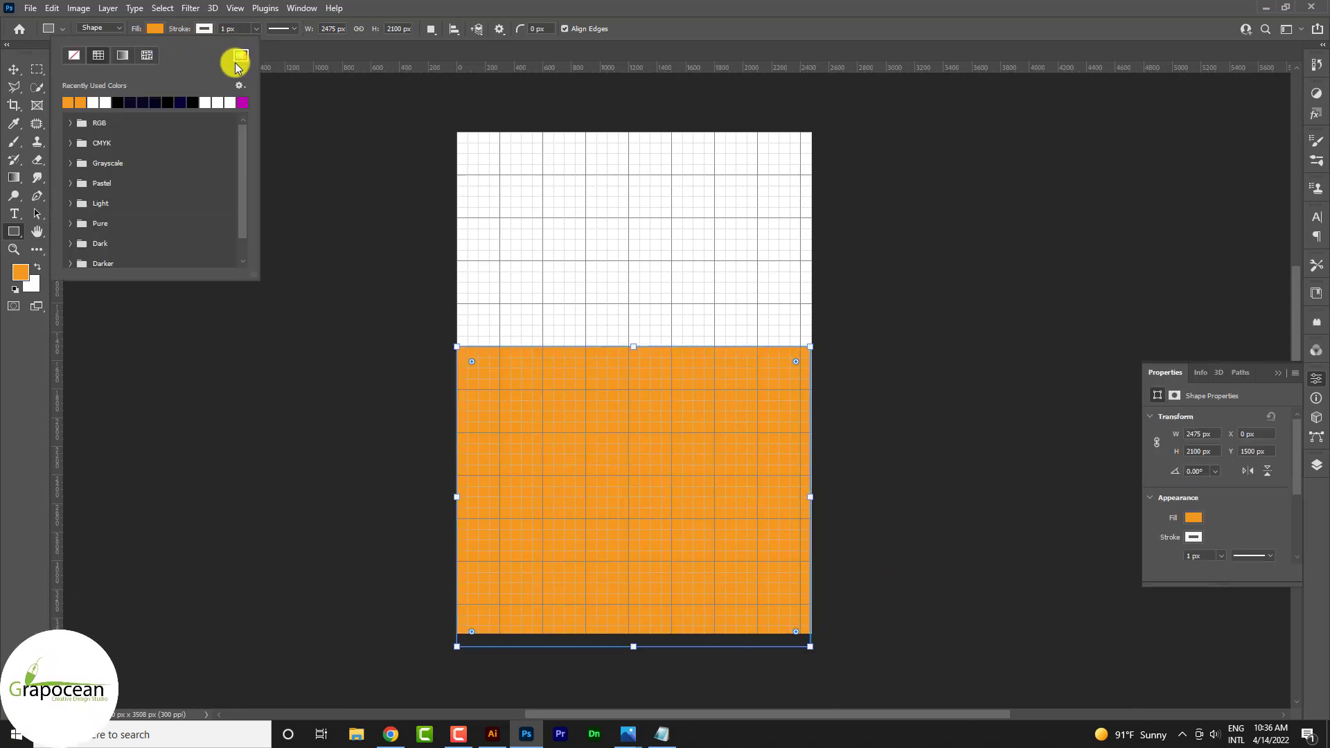
click(236, 62)
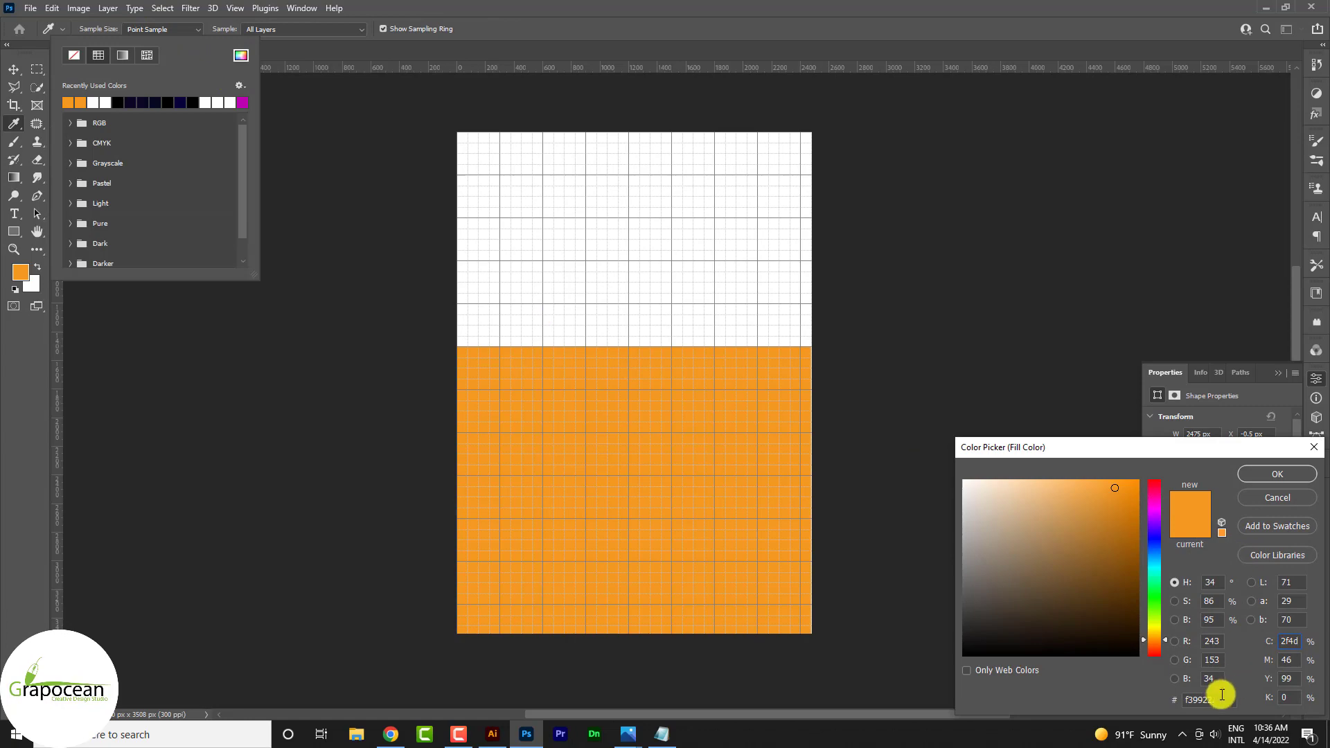
click(1212, 698)
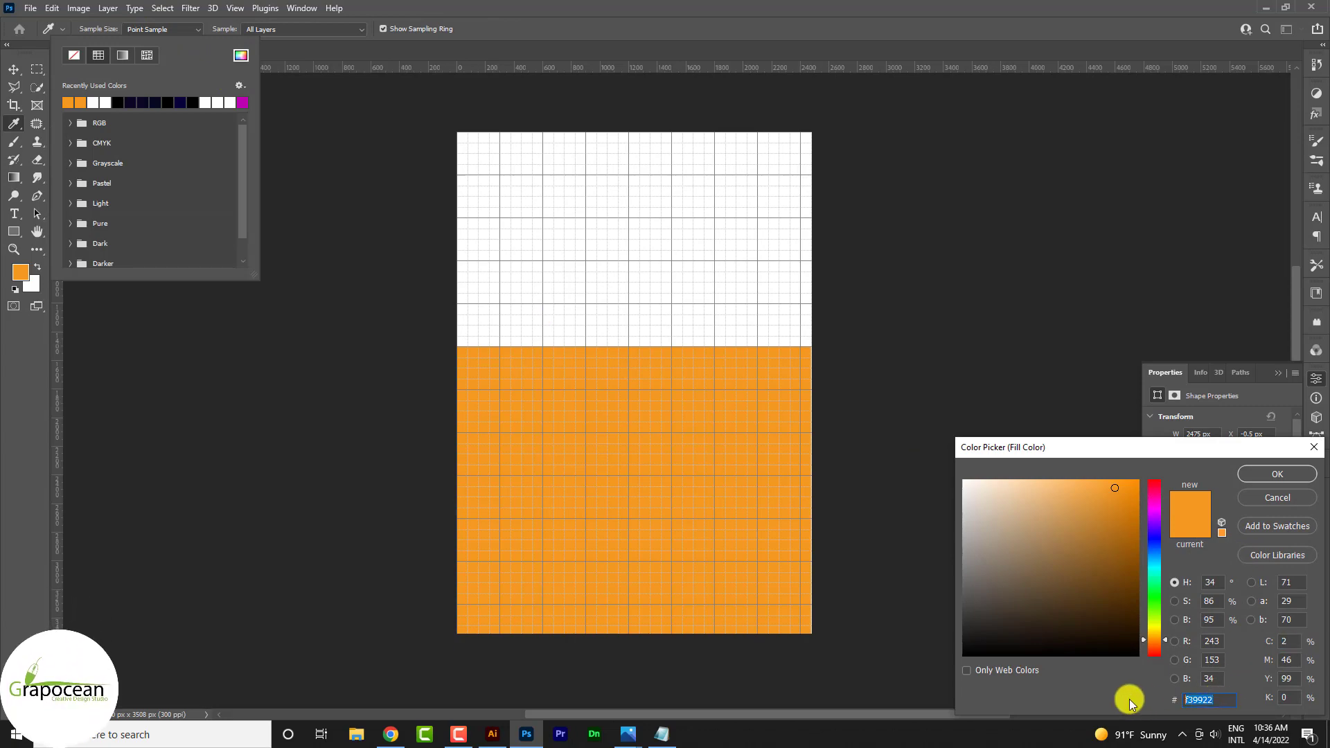
text(162f4d)
click(1292, 477)
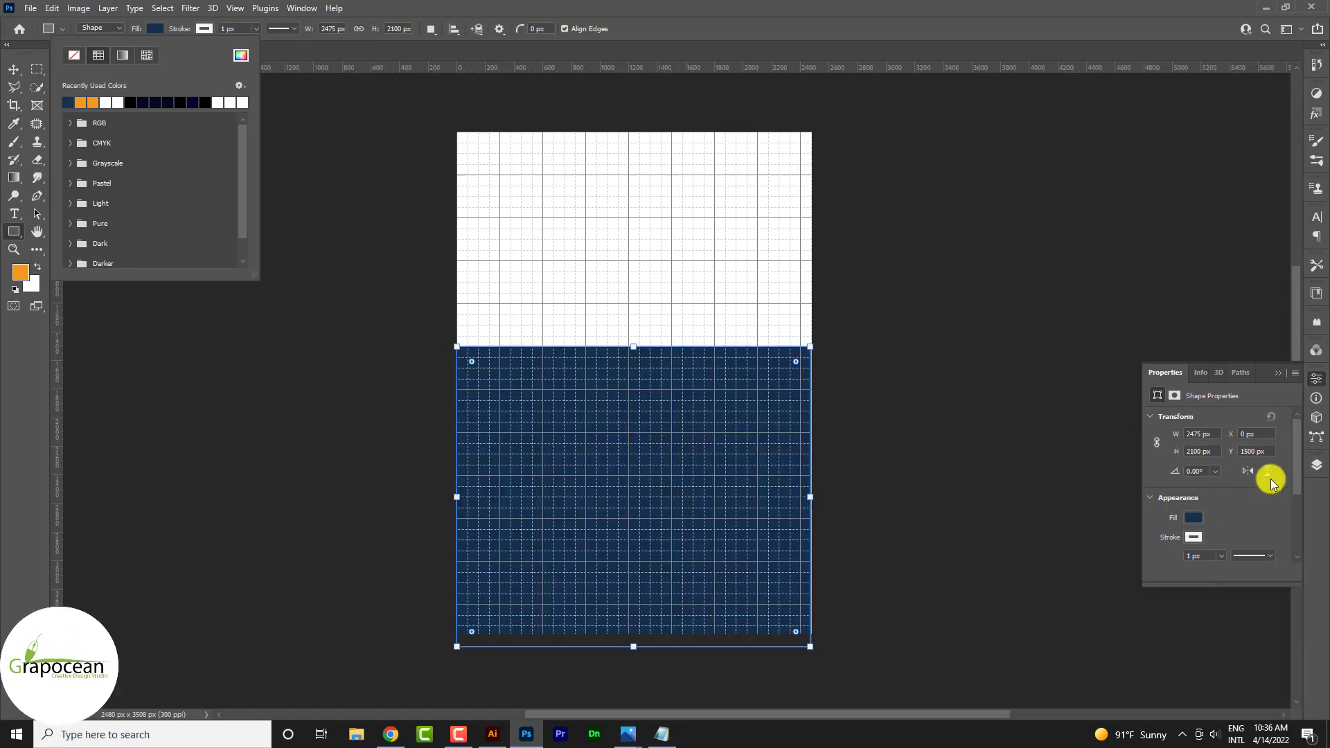
click(14, 70)
key(ctrl+t)
scroll(621, 562, up, 2)
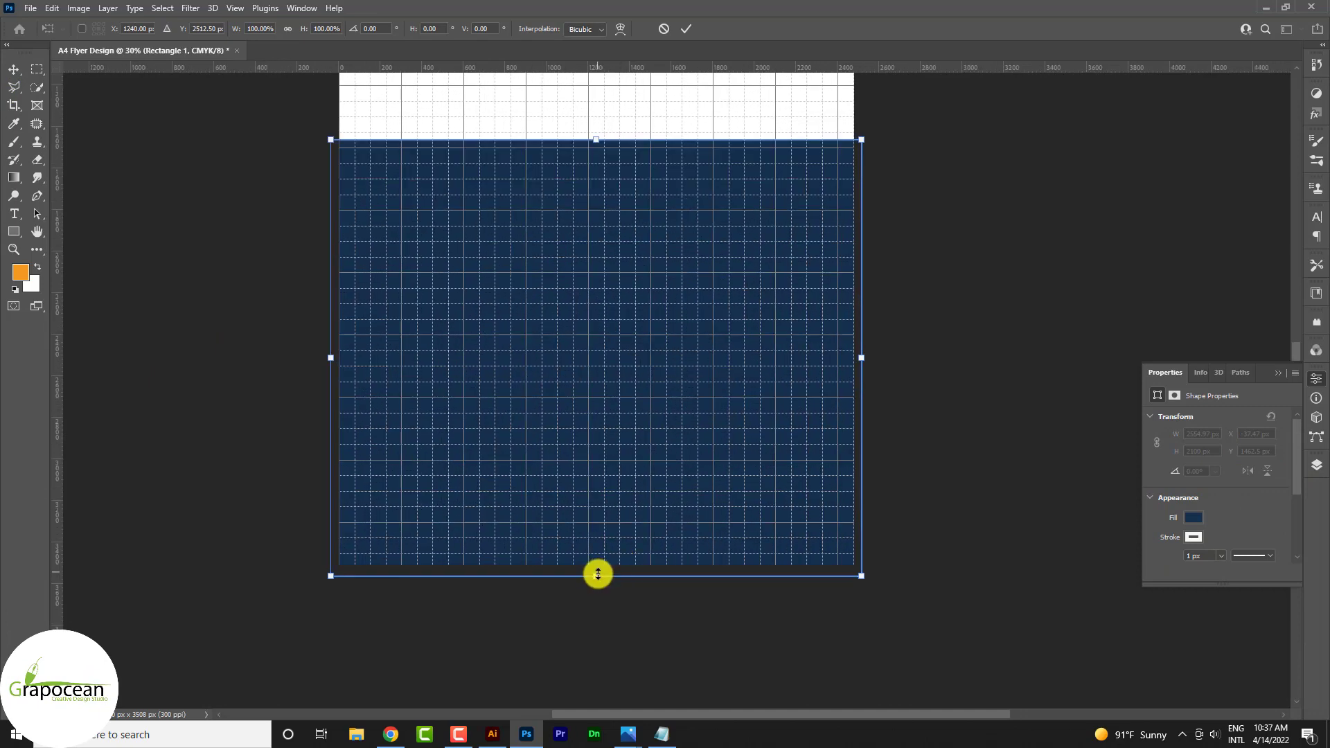
Step: Raise the navy rectangle's bottom edge to shorten it into a band
drag(598, 574, 622, 460)
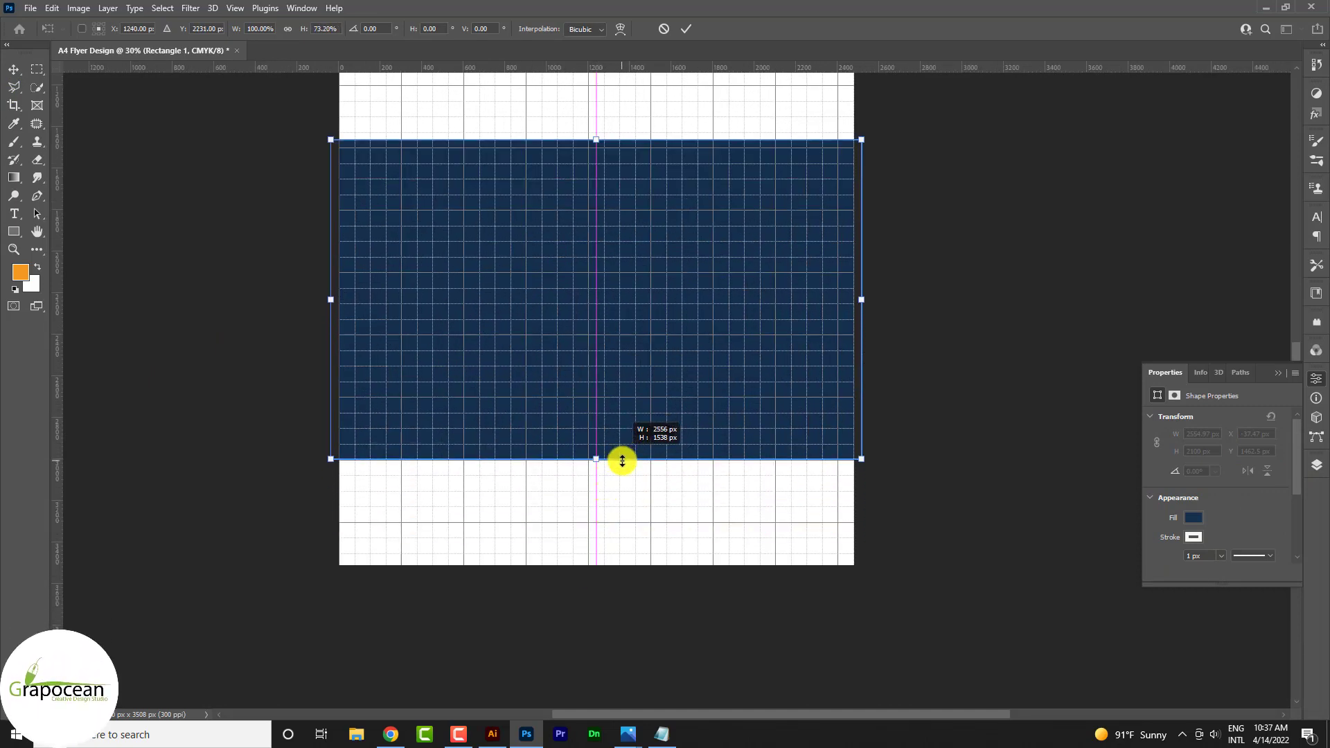
key(Return)
scroll(715, 410, down, 1)
scroll(766, 386, down, 2)
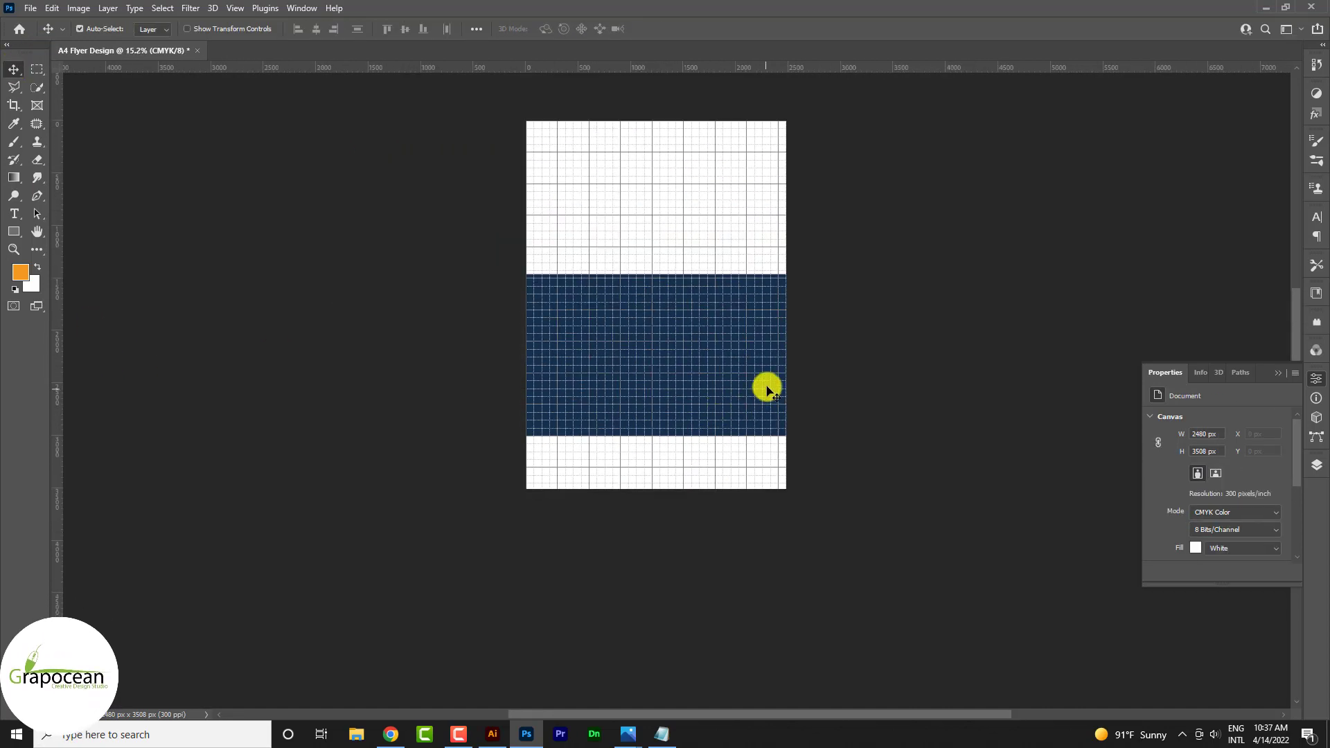
scroll(674, 339, up, 1)
scroll(662, 305, up, 1)
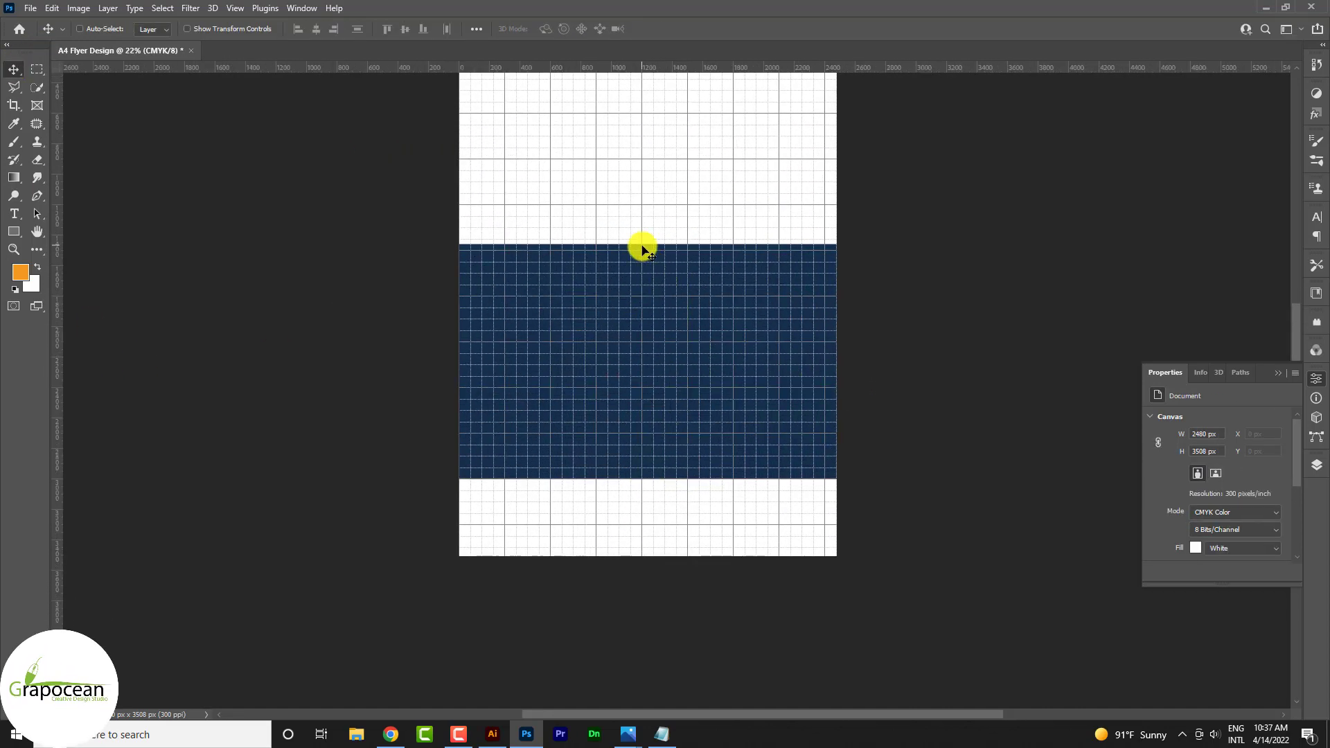
scroll(644, 259, up, 1)
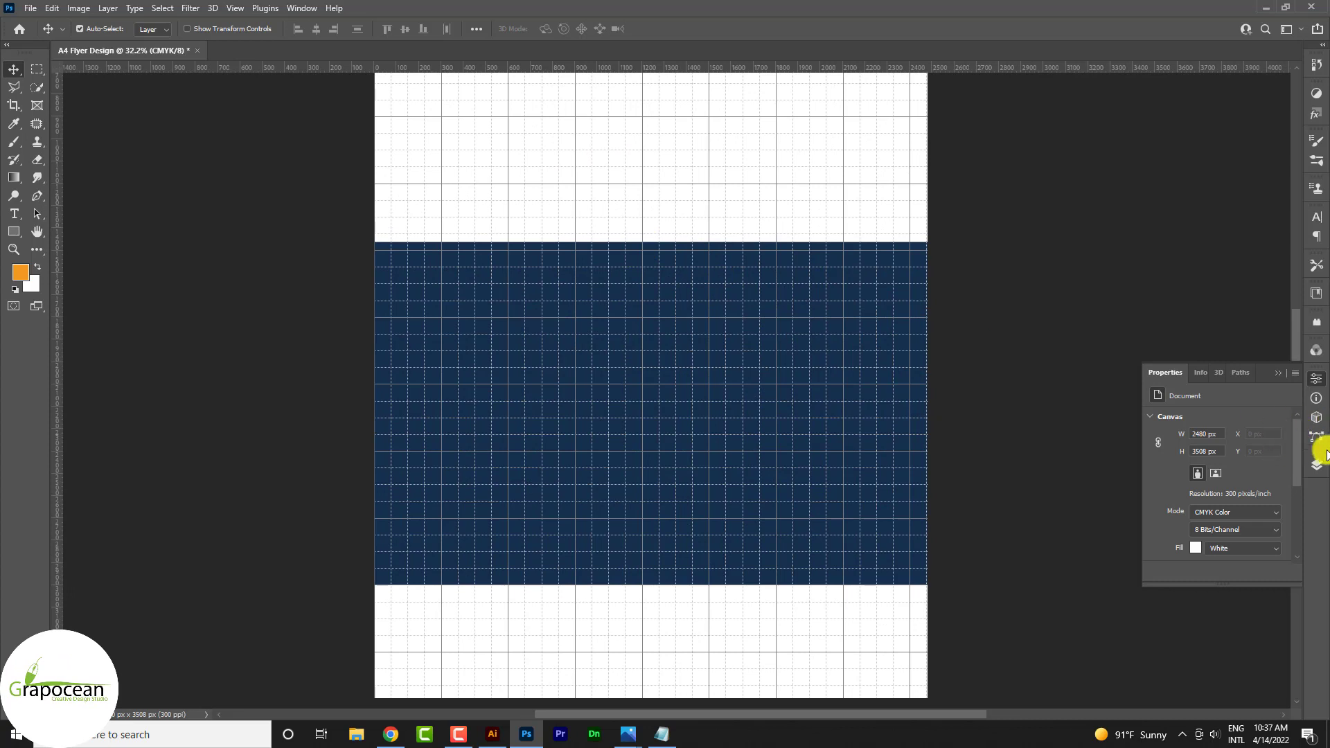
Step: Select Rectangle 1 and trim the band slightly from its top
click(1317, 465)
click(1209, 381)
key(ctrl+t)
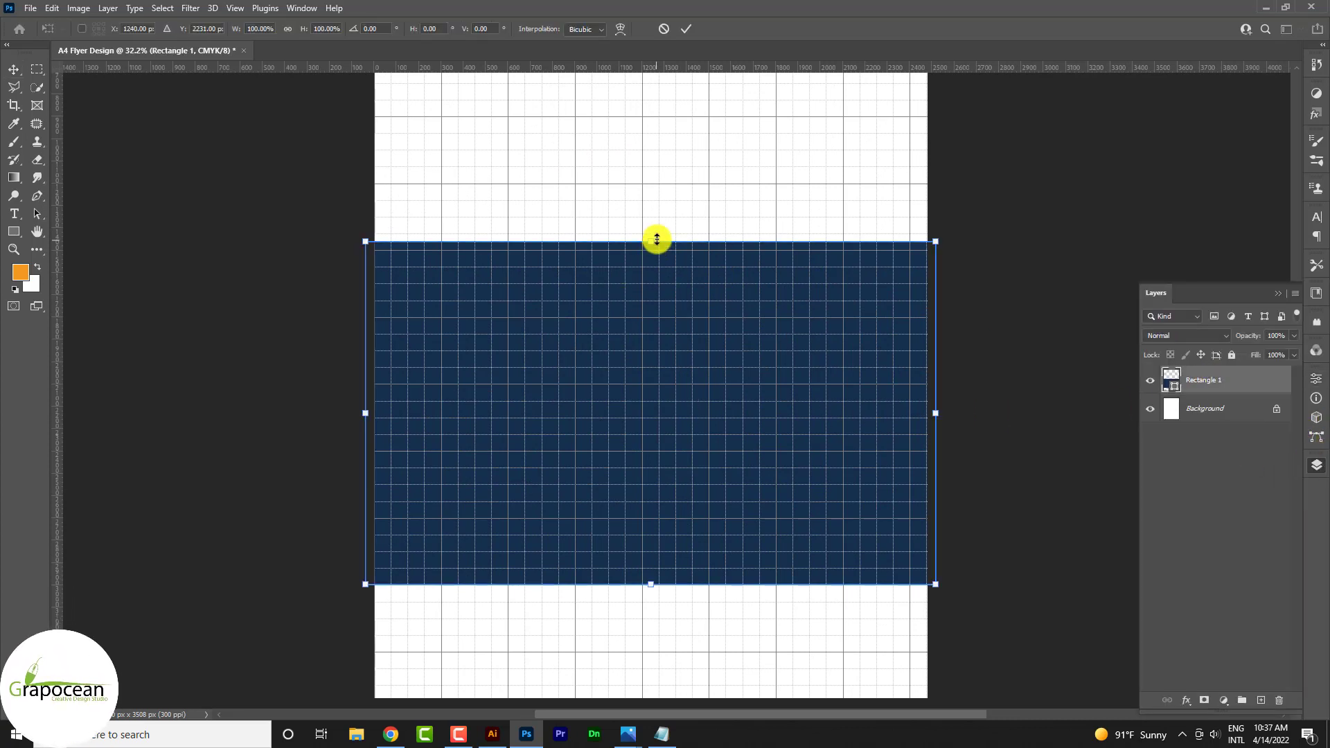
drag(657, 239, 648, 249)
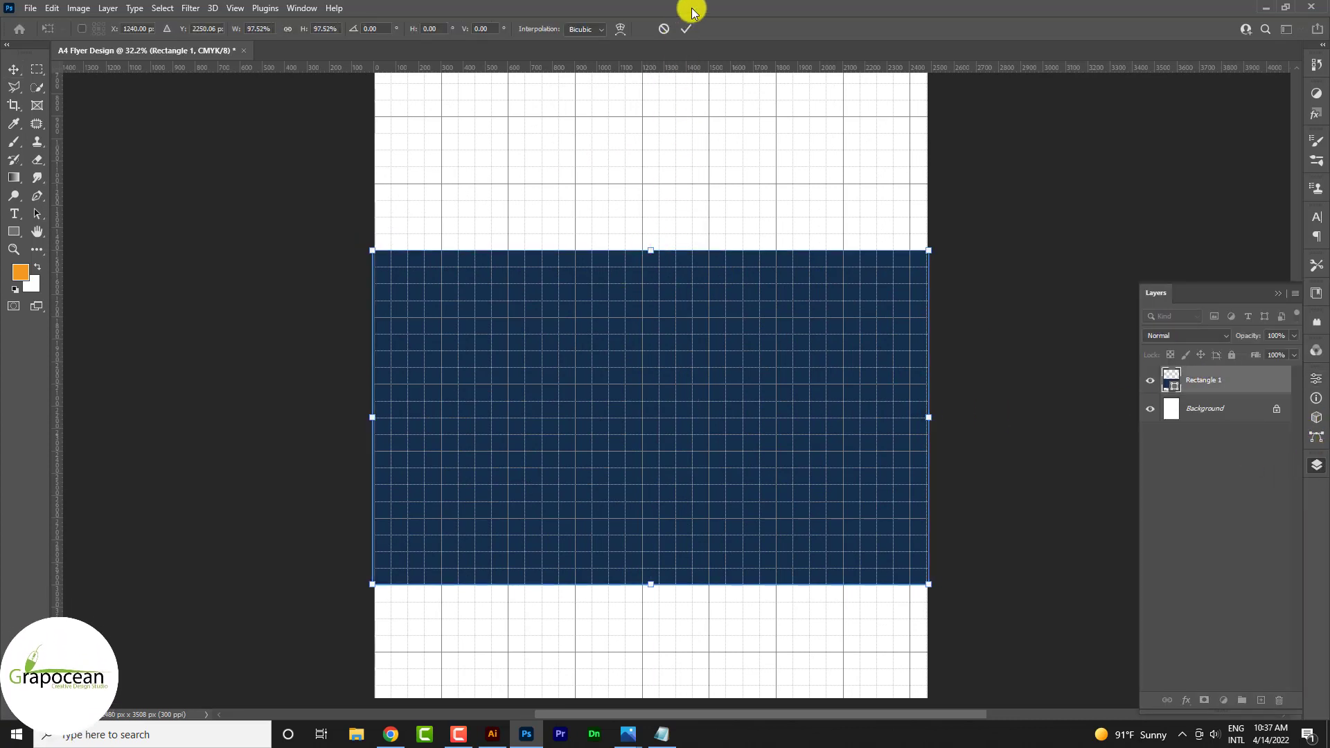
click(686, 28)
scroll(695, 457, down, 2)
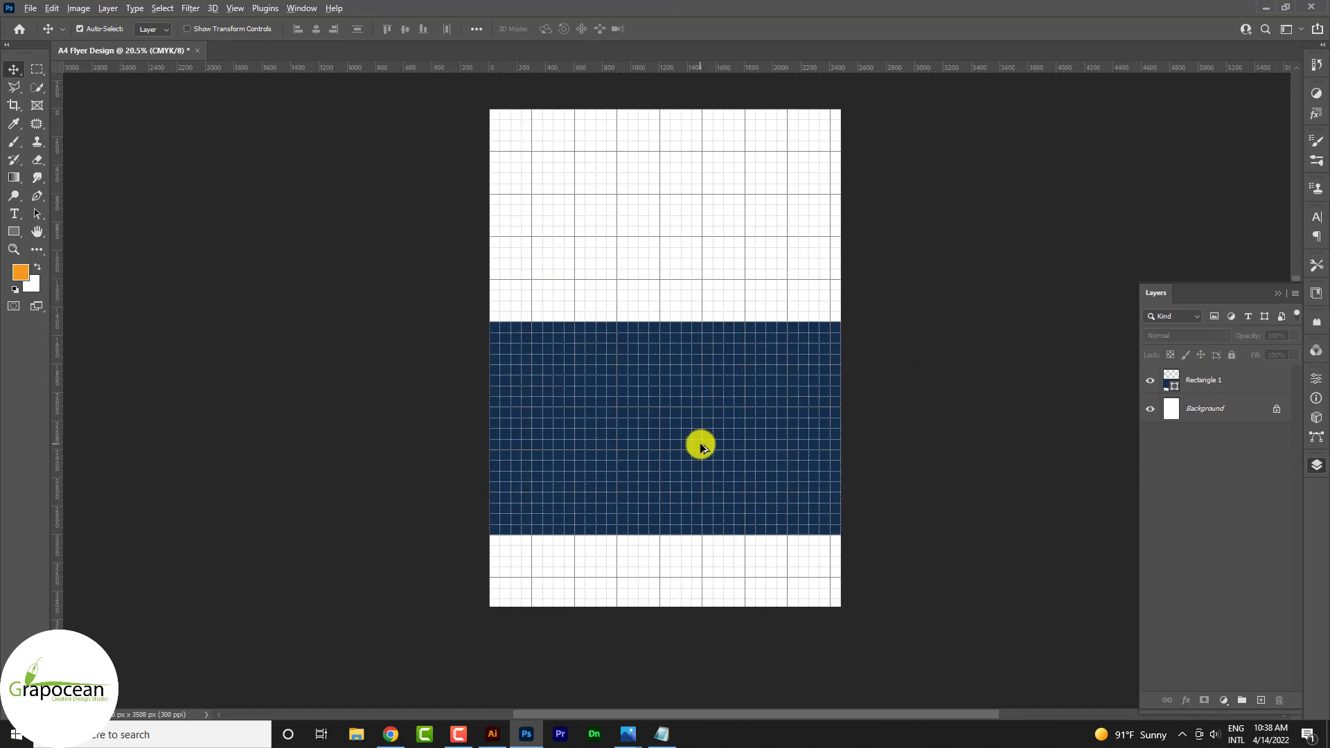
Step: Duplicate the band as a darker navy strip at the page bottom and hide the grid
mouse_move(701, 446)
mouse_down()
mouse_move(695, 669)
mouse_move(691, 656)
mouse_up()
double_click(1169, 380)
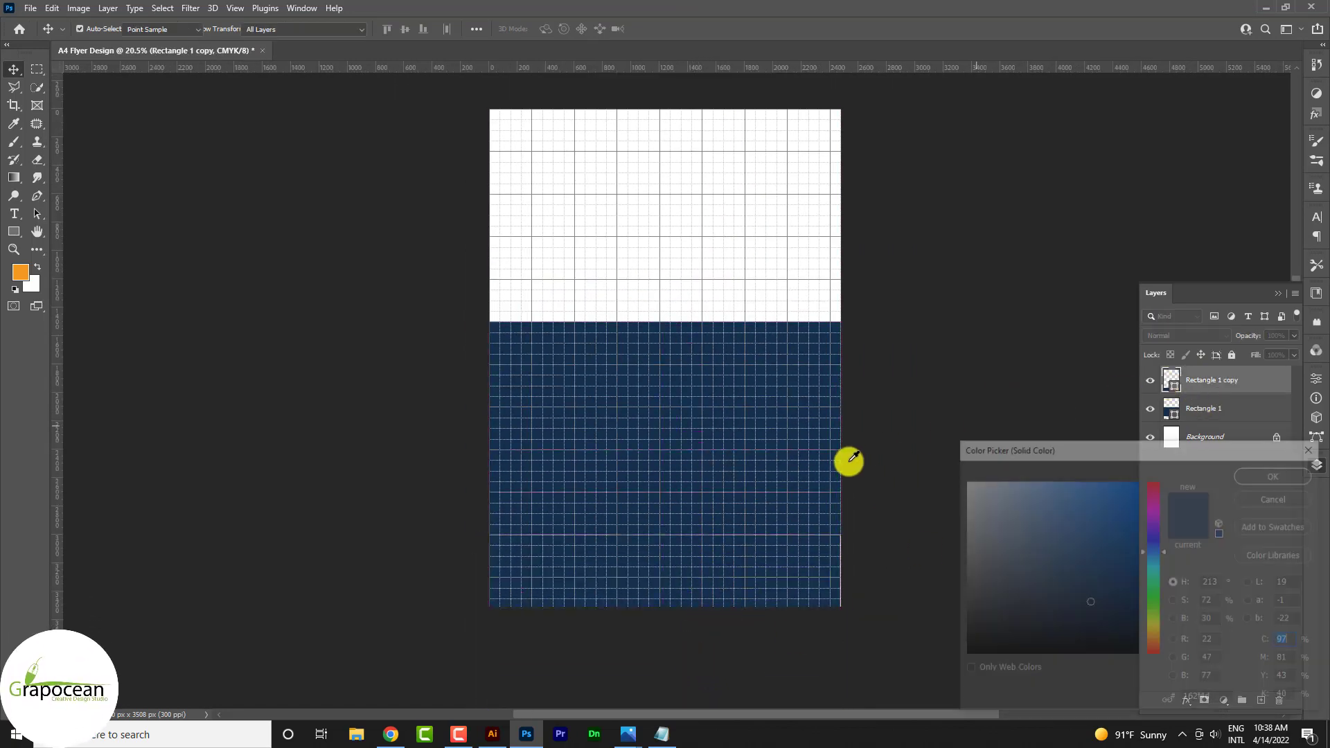
click(1093, 615)
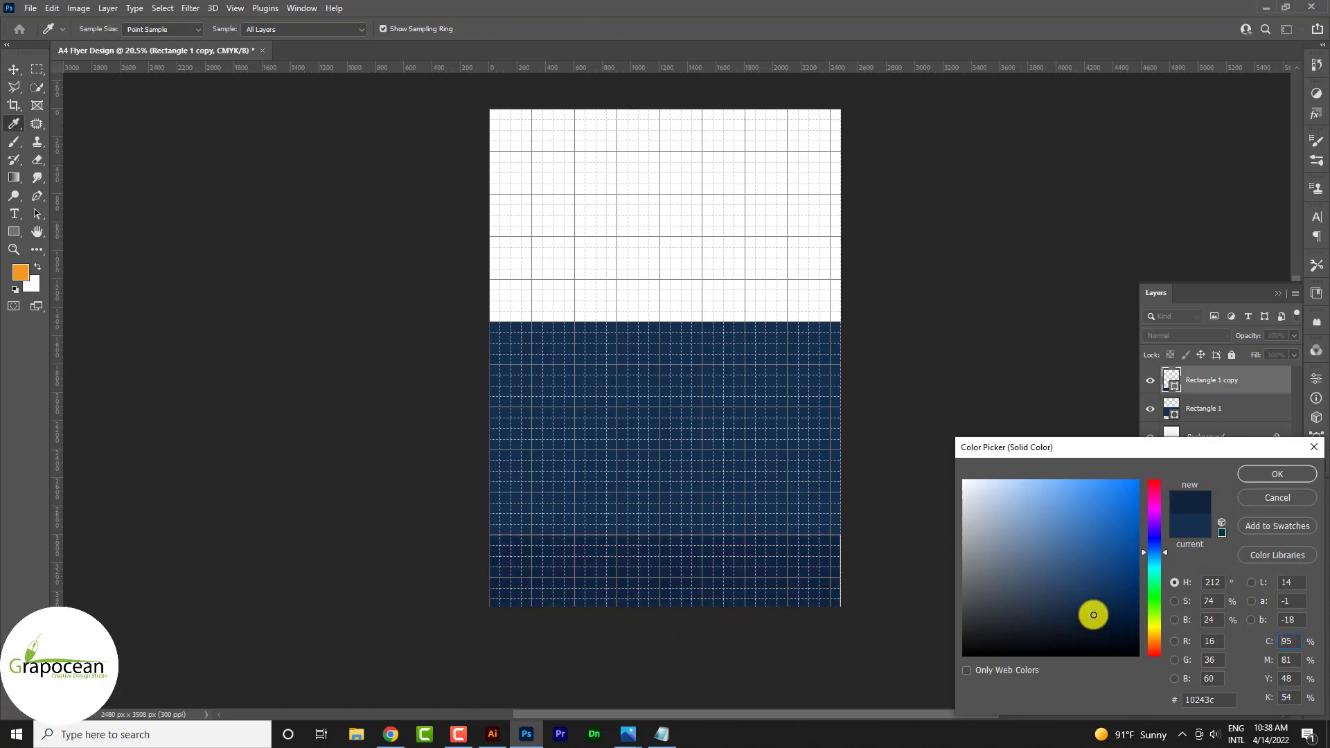
click(1277, 474)
key(ctrl+apostrophe)
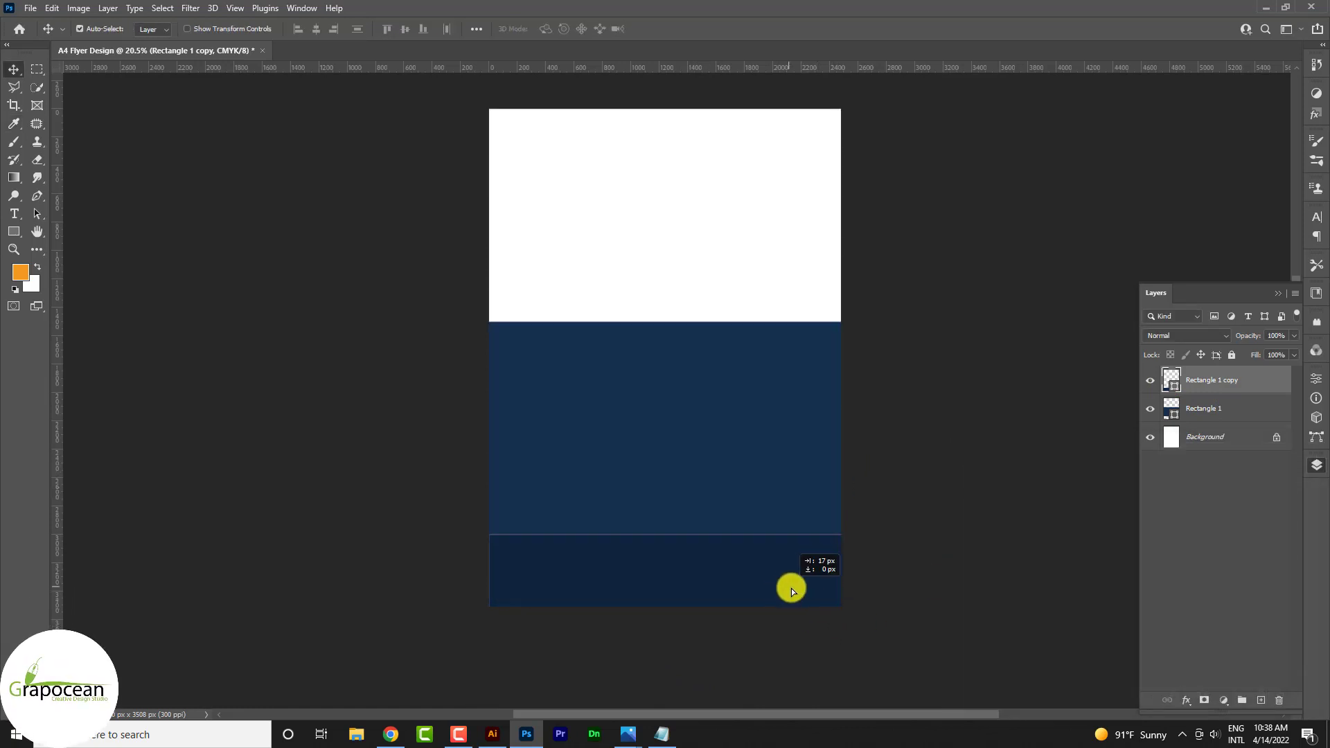
drag(791, 588, 786, 588)
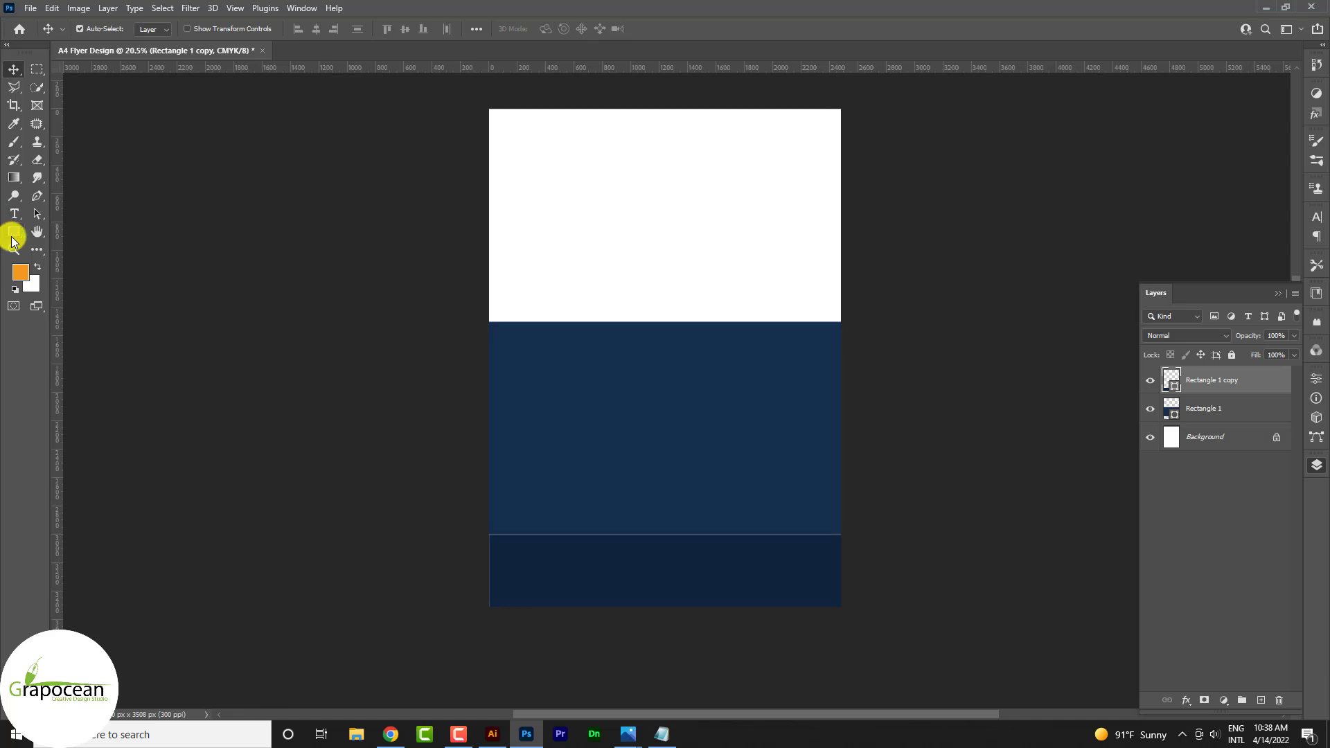
Step: Check the shape fill and outline options, then deselect the copied rectangle
click(13, 235)
click(193, 29)
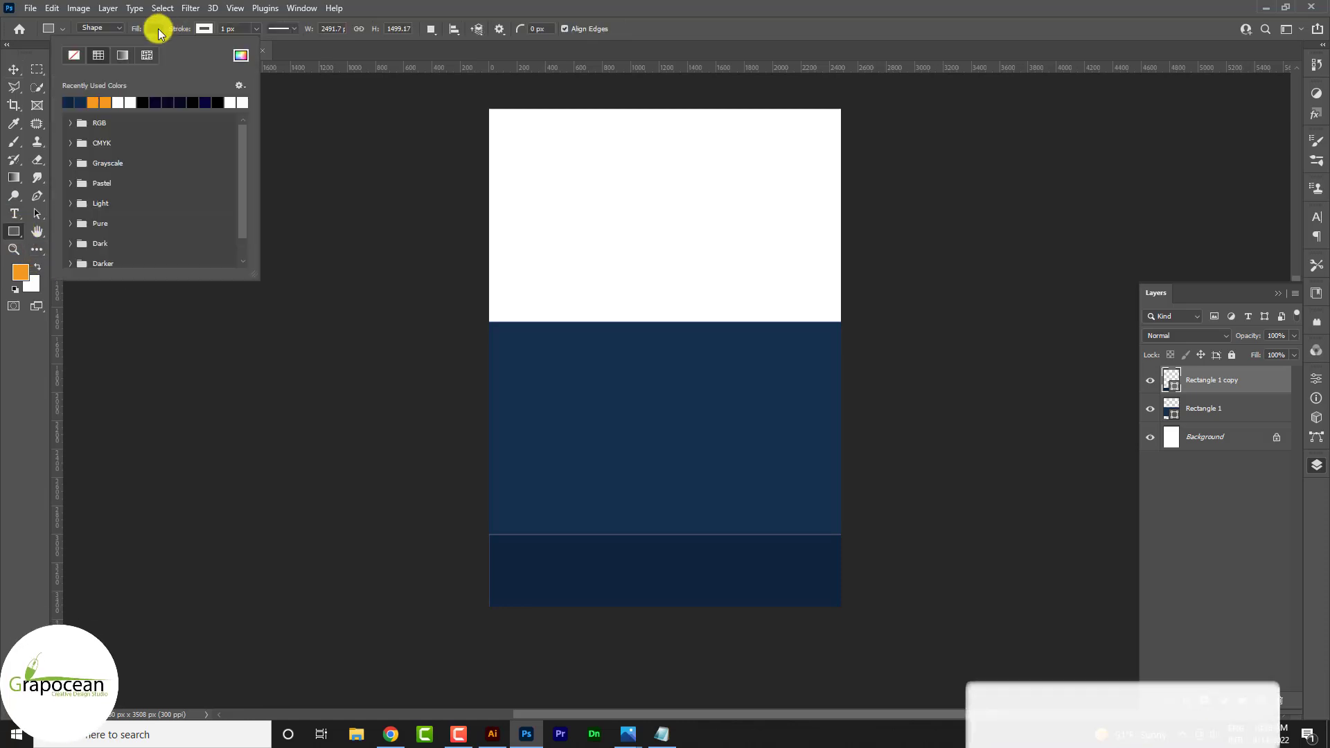
click(200, 31)
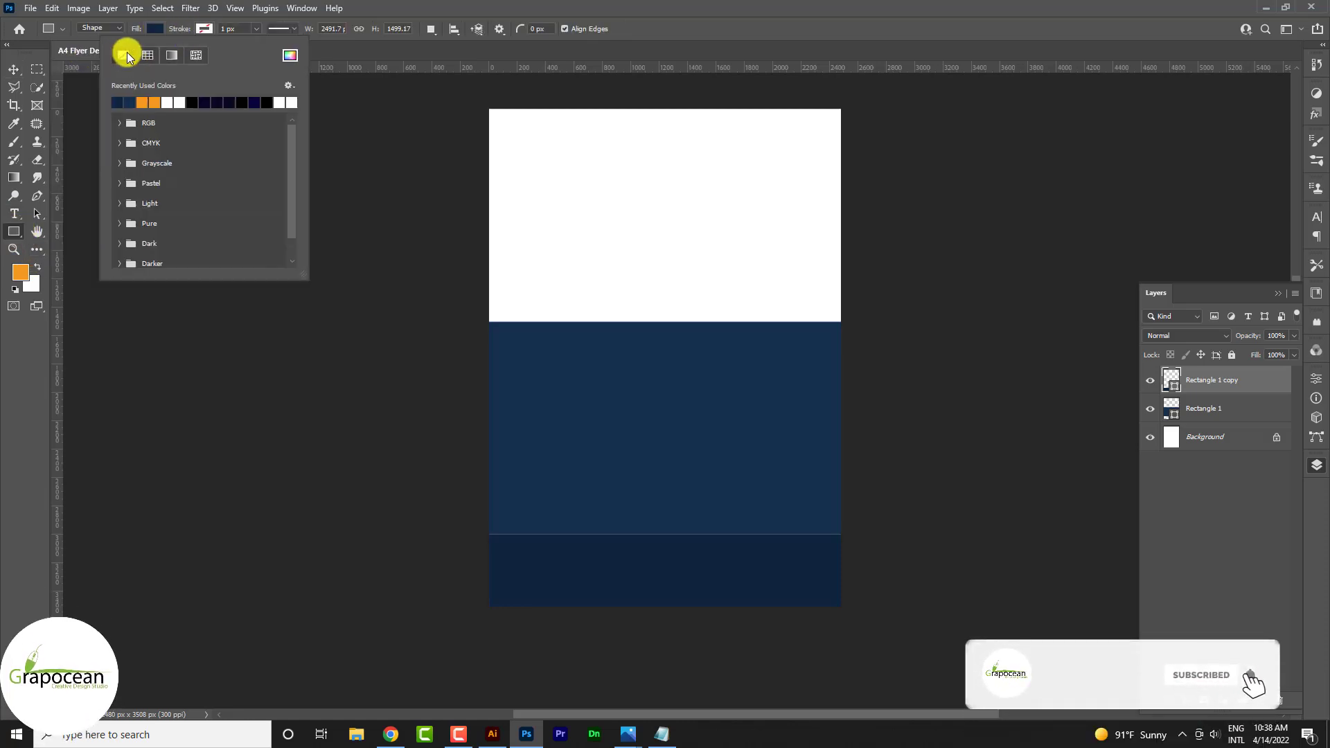
click(13, 70)
click(192, 370)
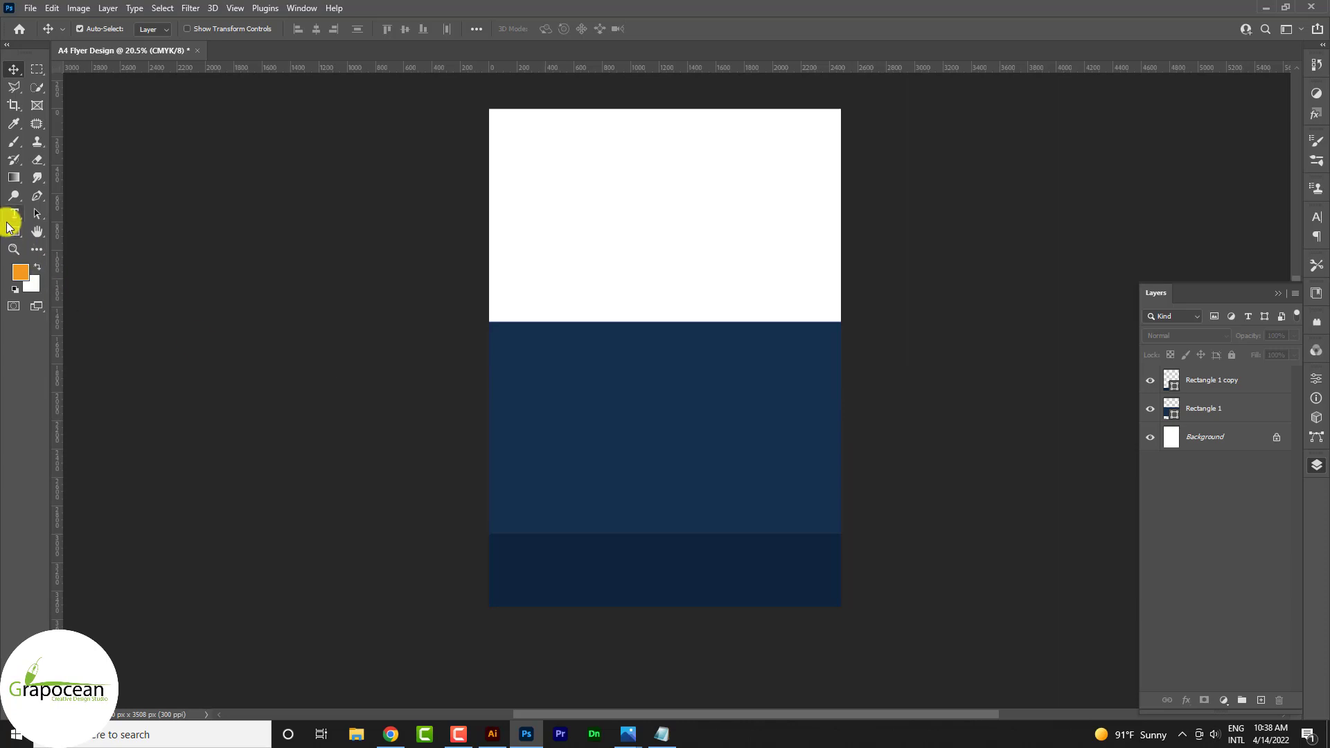
Step: Draw a new rectangle near the page's top-right
click(11, 230)
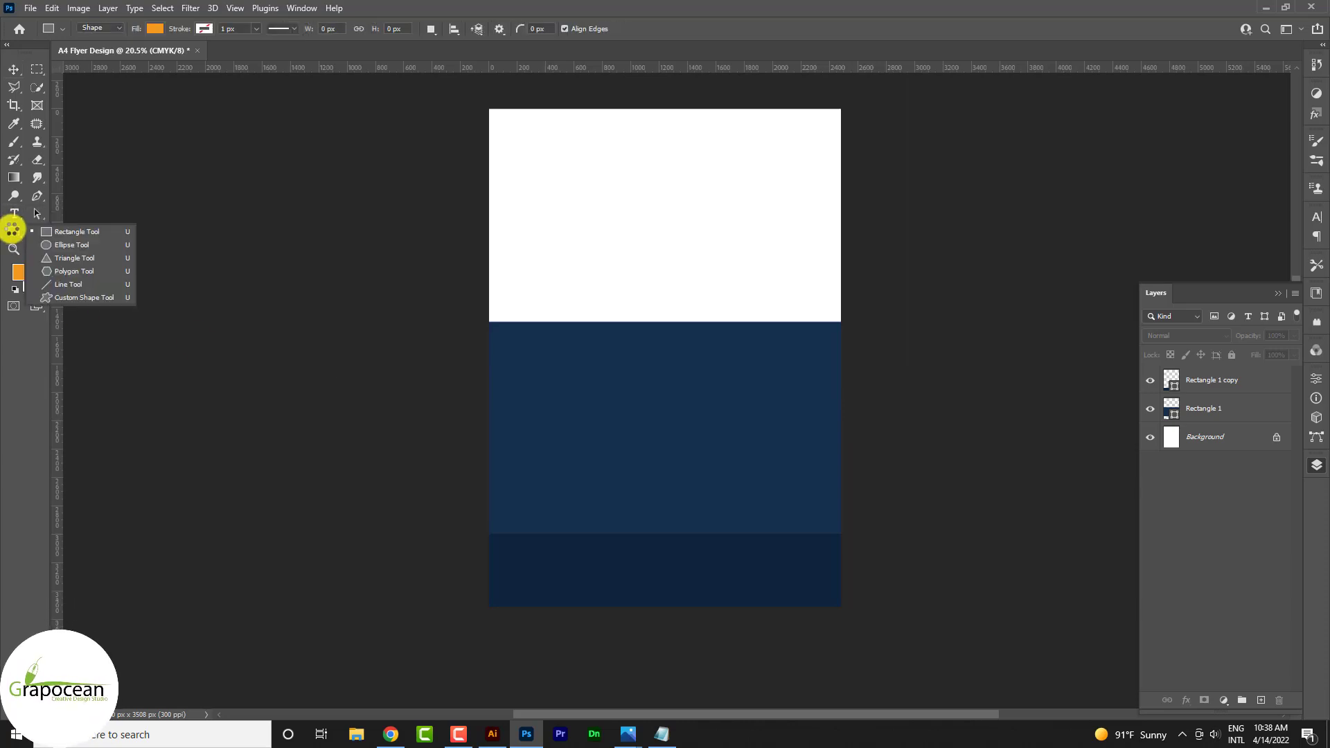
click(66, 230)
mouse_move(664, 131)
mouse_down()
mouse_move(1006, 382)
mouse_move(1019, 412)
mouse_up()
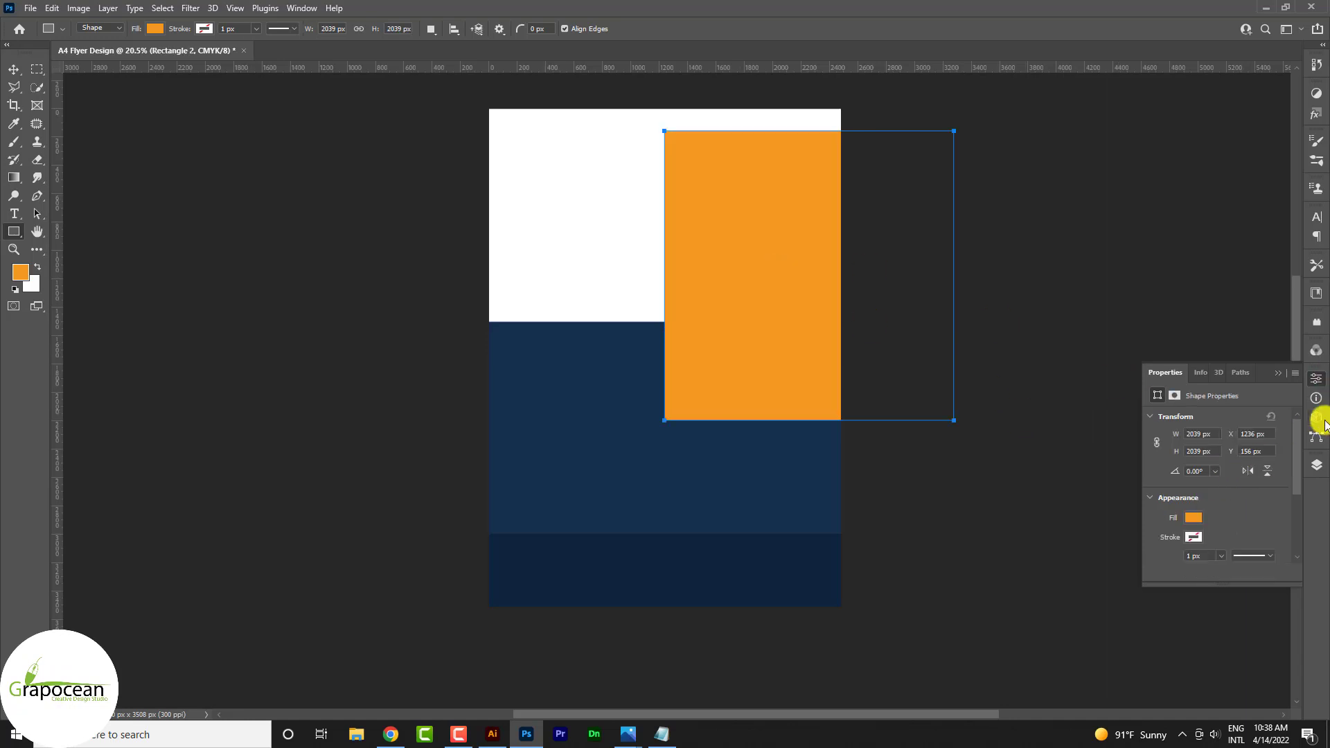
Step: Set the square's linked corner radii to 1019.5 px in Properties, making a circle
click(1317, 466)
click(1287, 28)
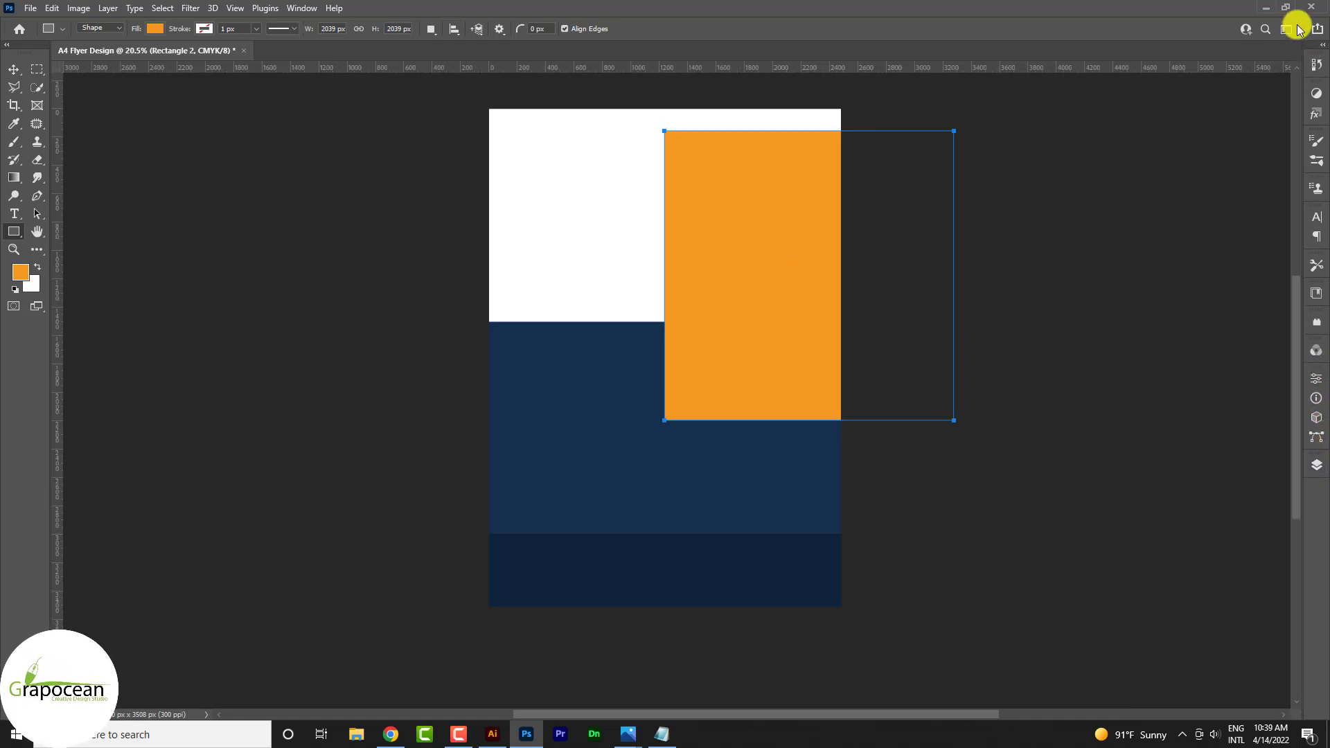
click(1259, 50)
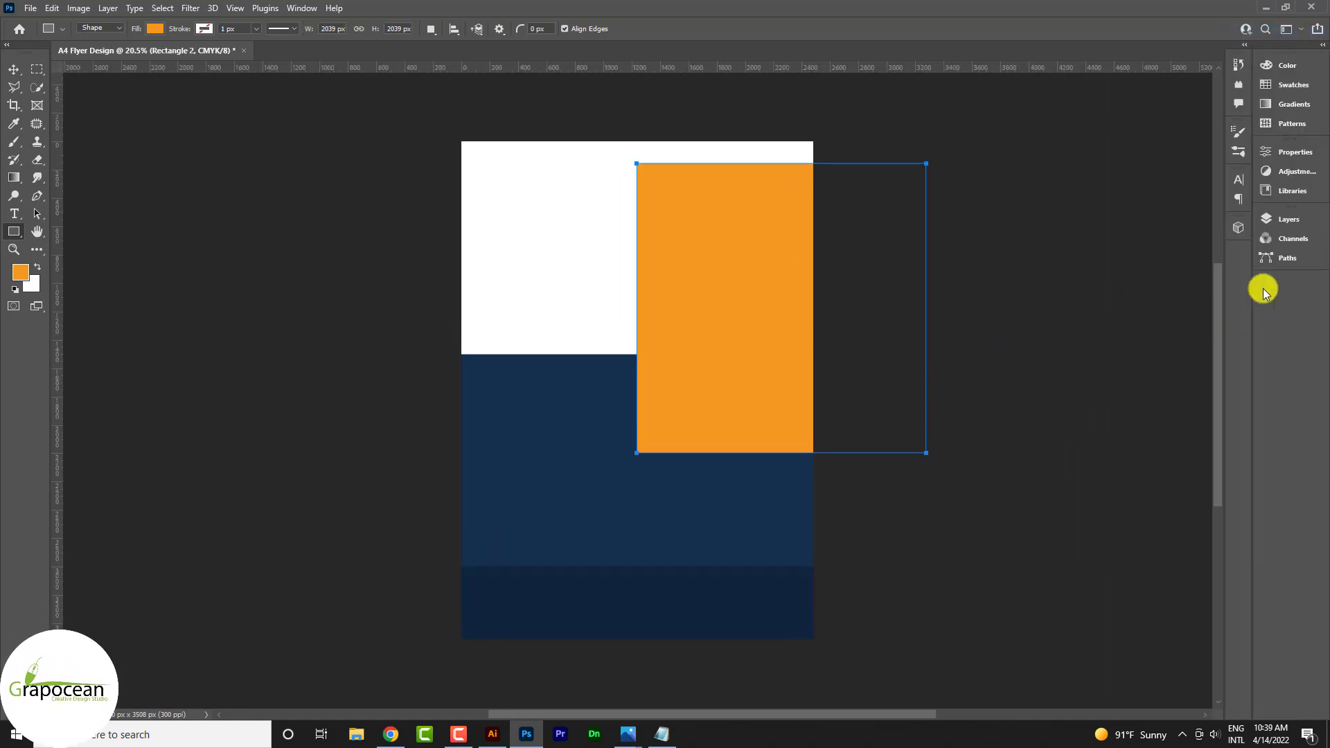
click(1292, 154)
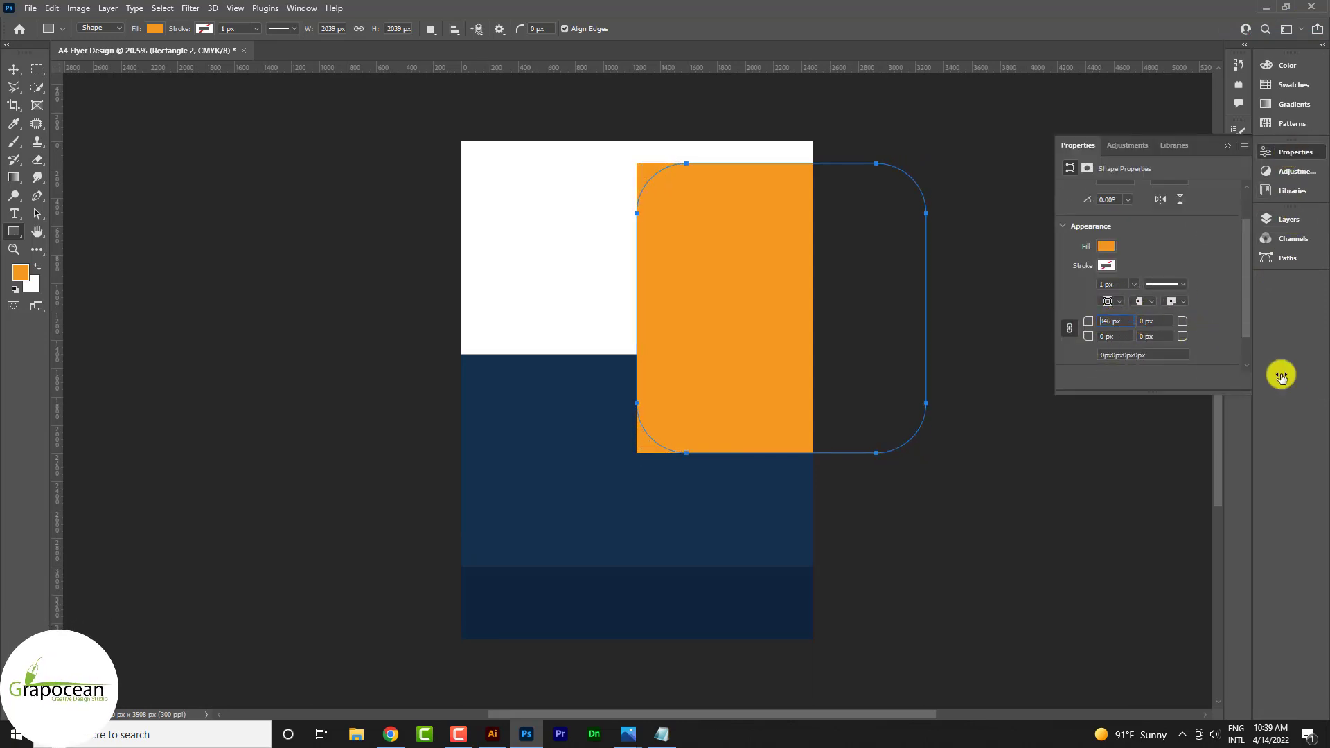
click(1069, 328)
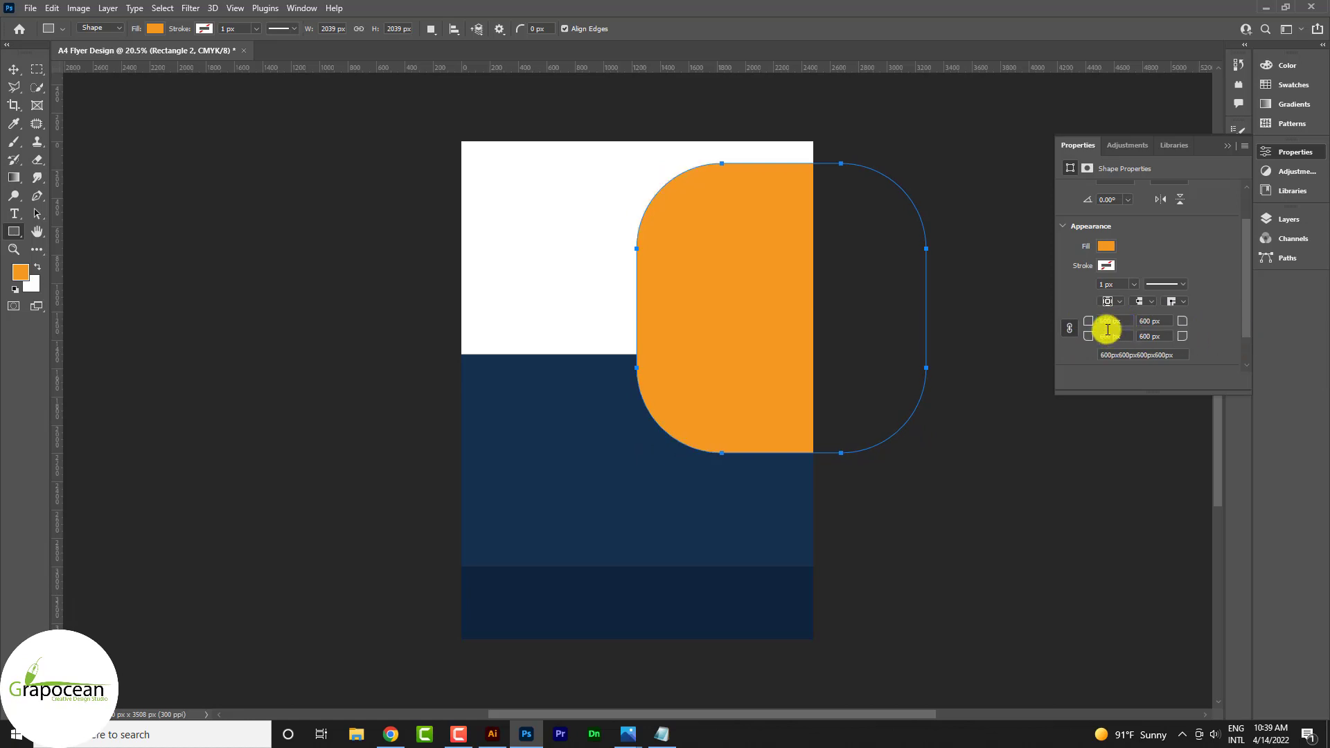
drag(1088, 326, 1217, 320)
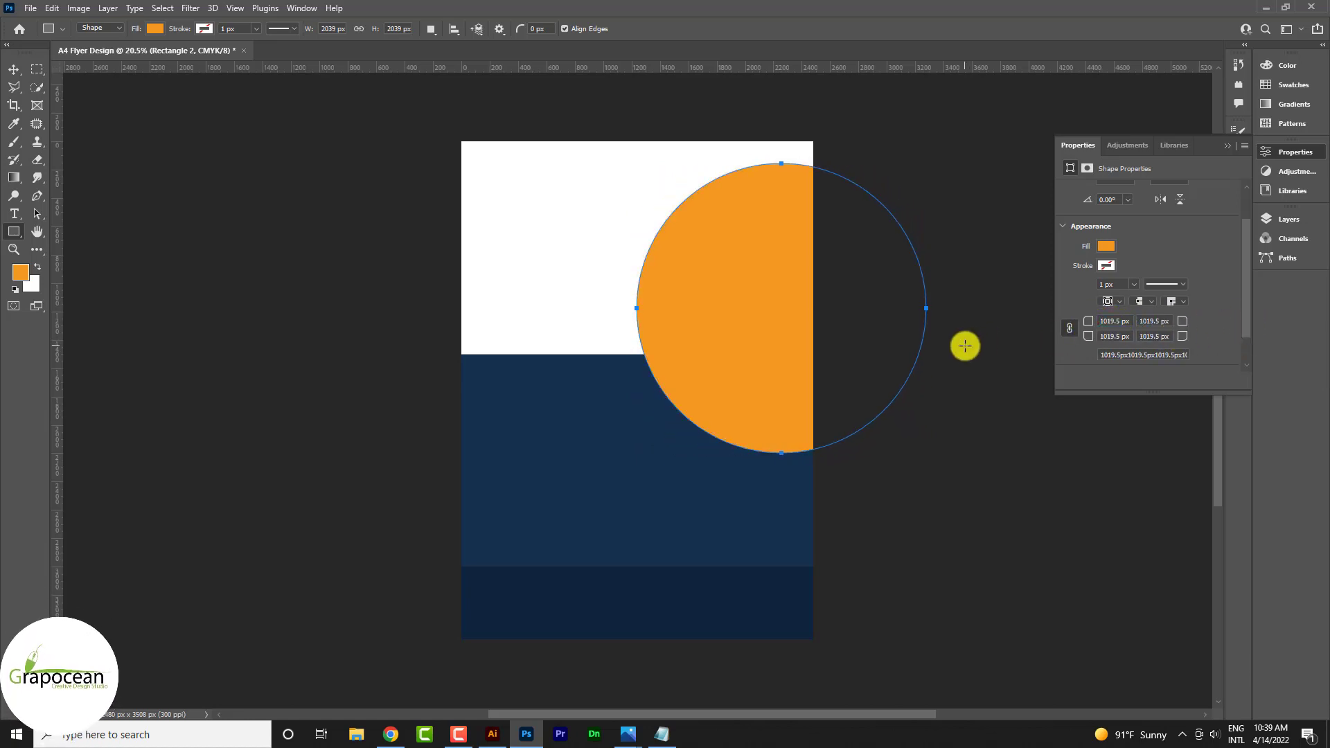
Step: Pull the circle's bottom anchor upward, converting the live shape to a path
key(v)
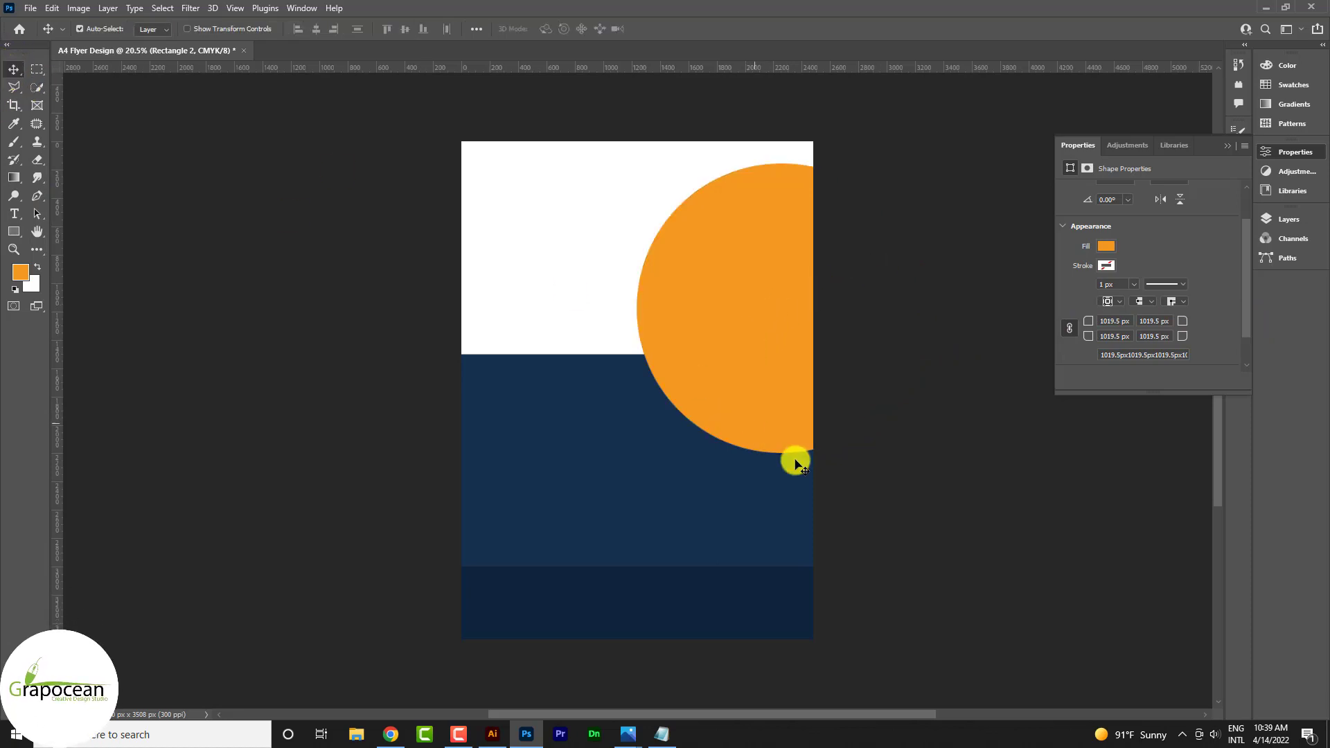
drag(782, 454, 800, 410)
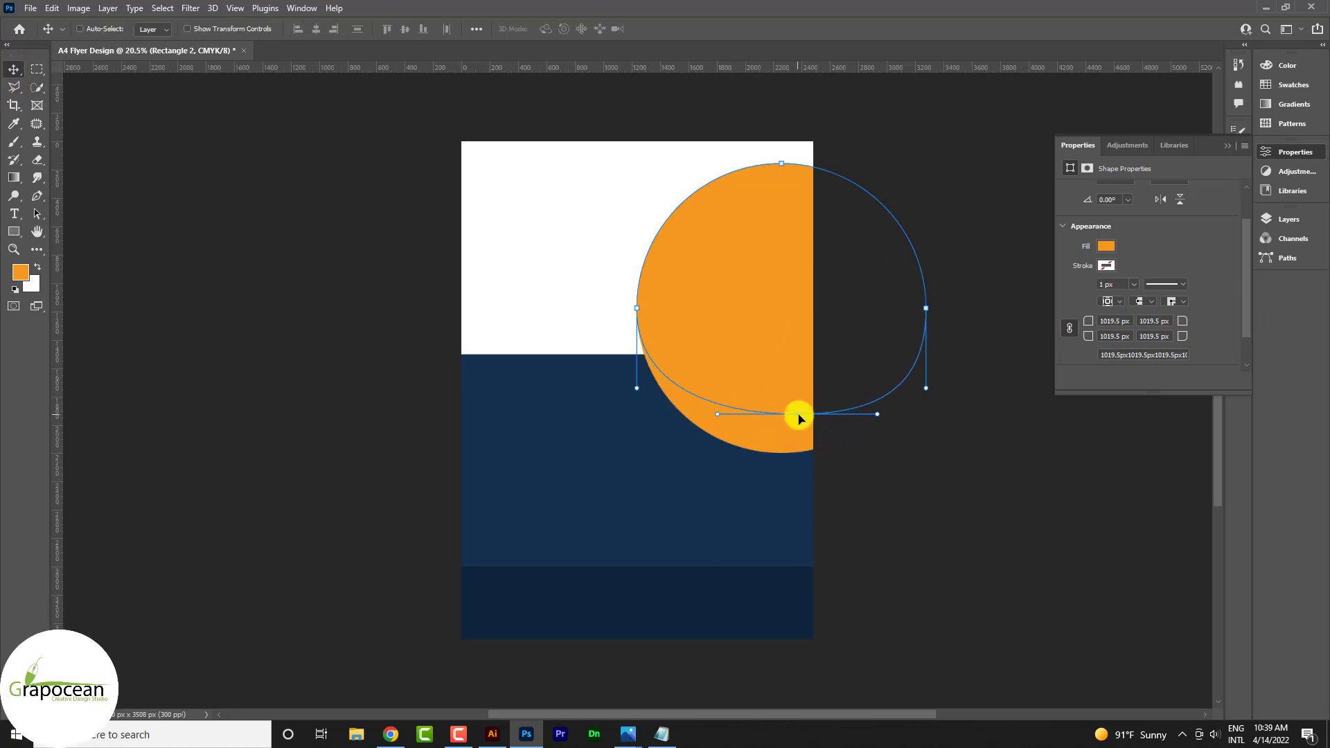
click(621, 273)
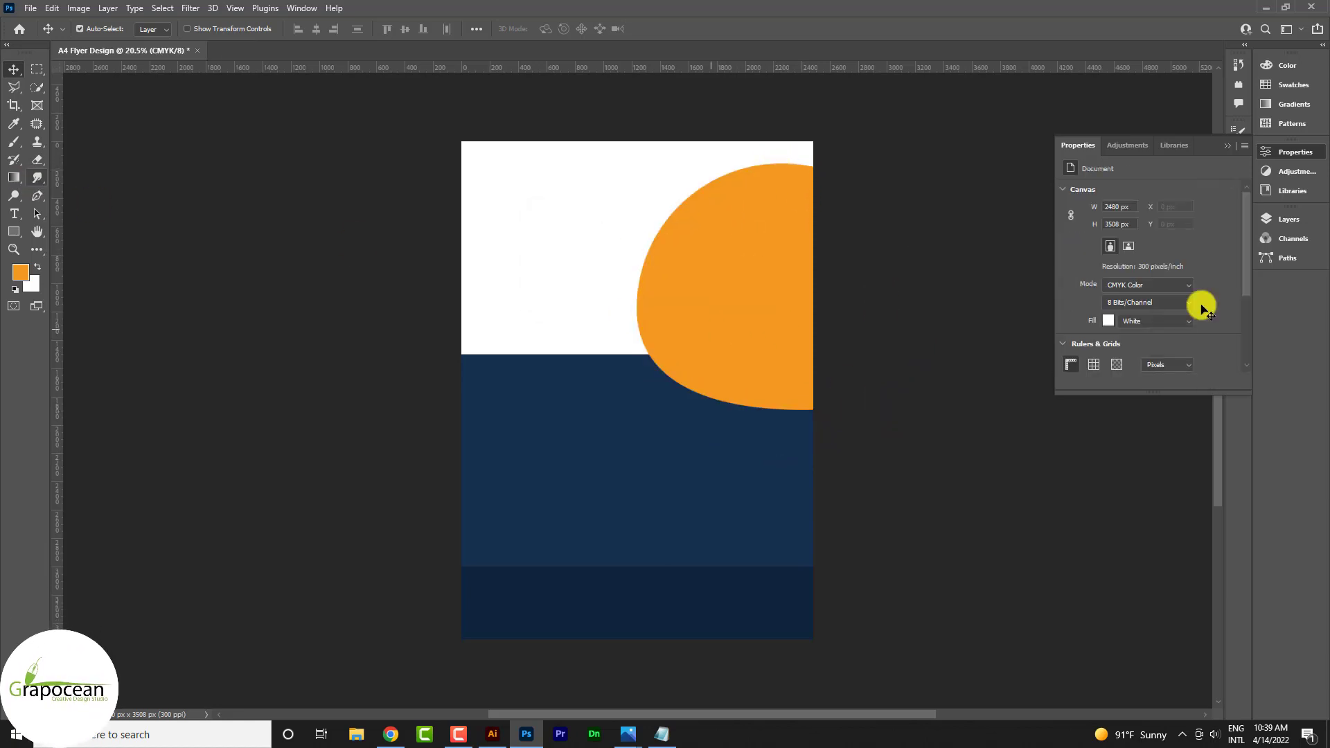
click(1289, 219)
click(1167, 298)
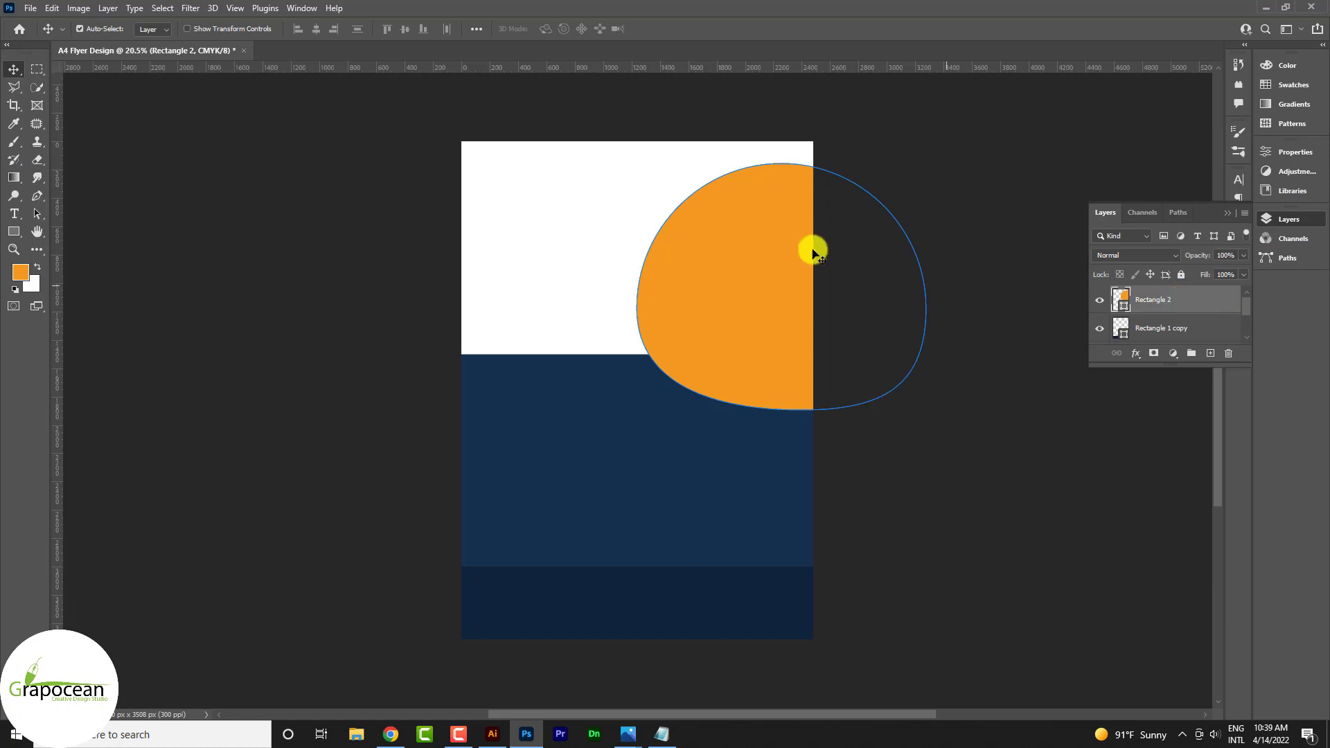
click(801, 239)
key(Return)
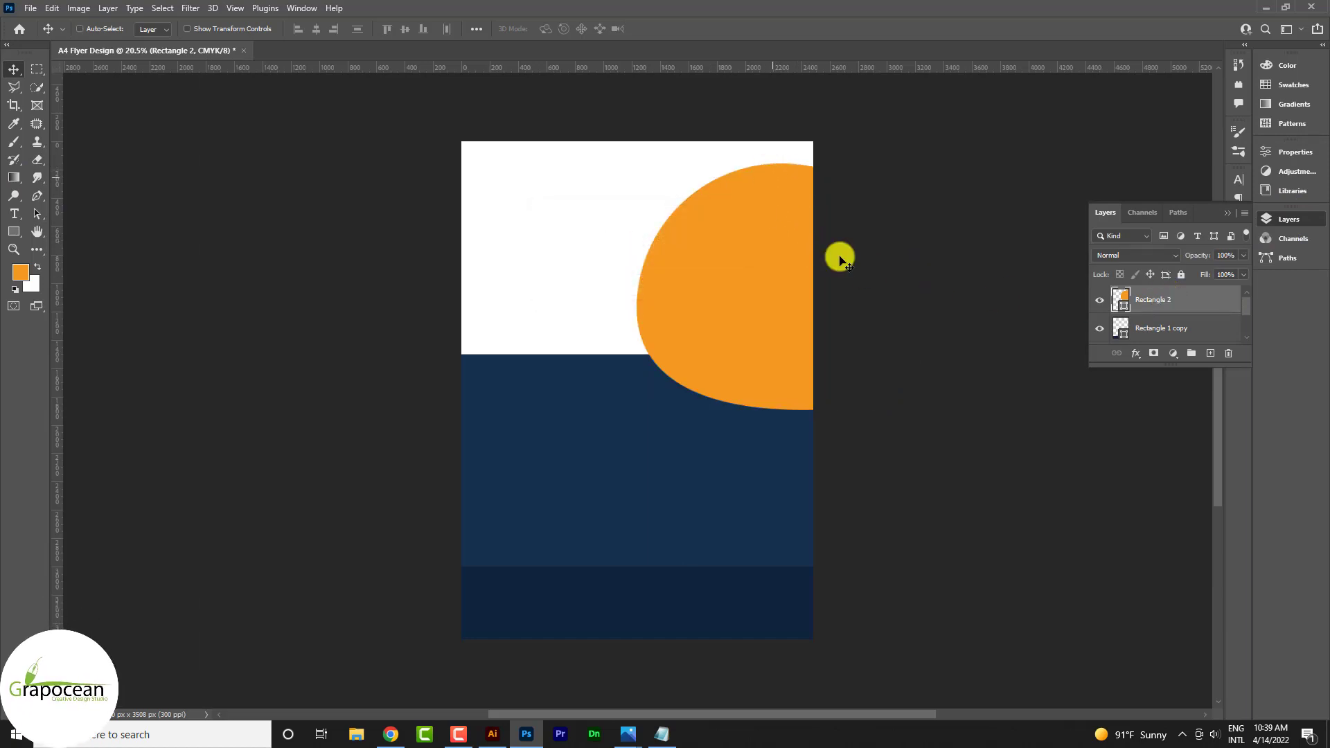
Step: Distort the orange shape into a skewed, tilted blob, then start opening a file
key(ctrl+t)
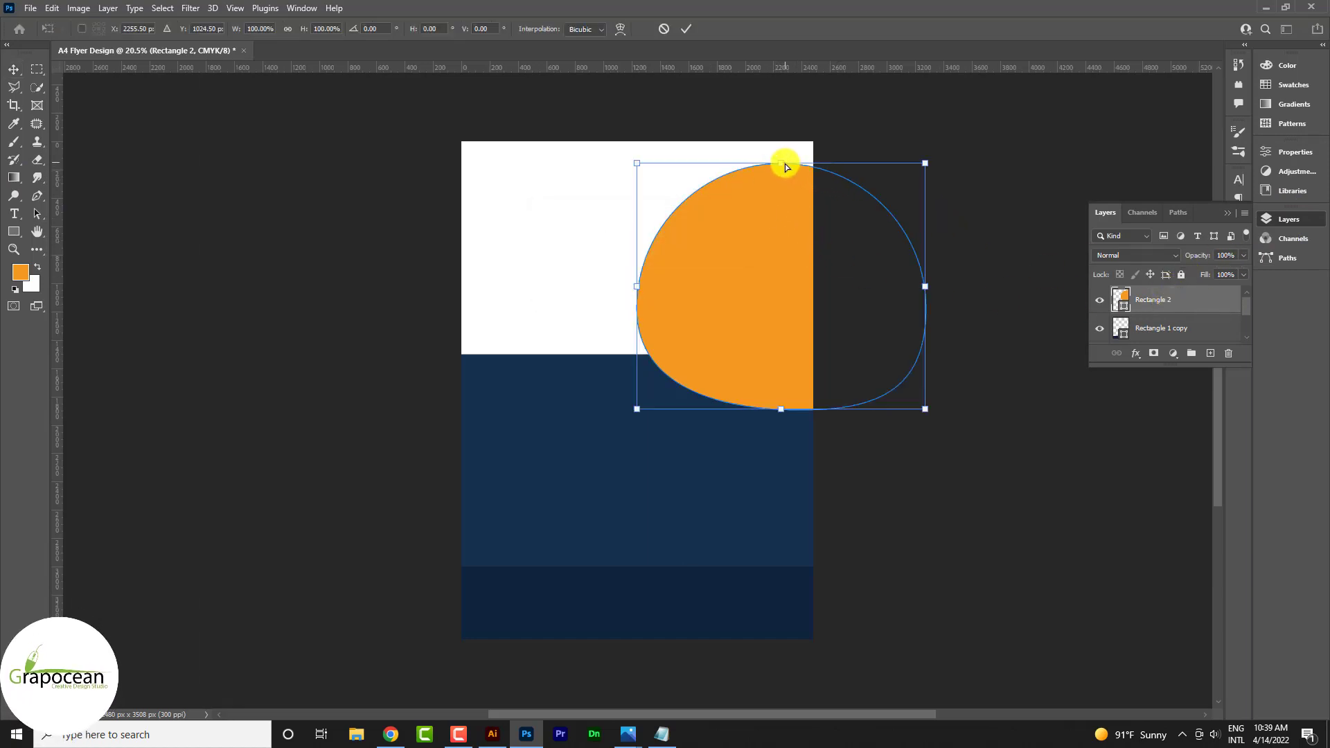
drag(782, 165, 759, 178)
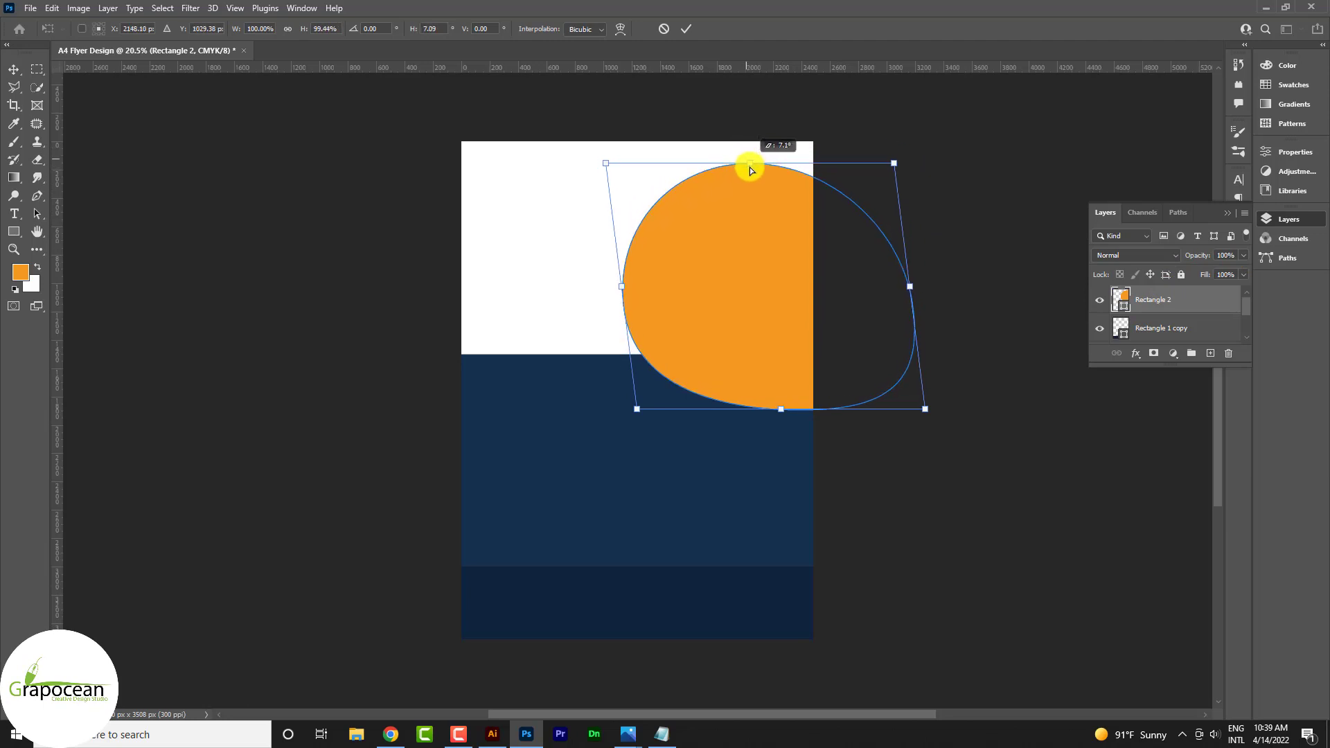
drag(926, 414, 915, 322)
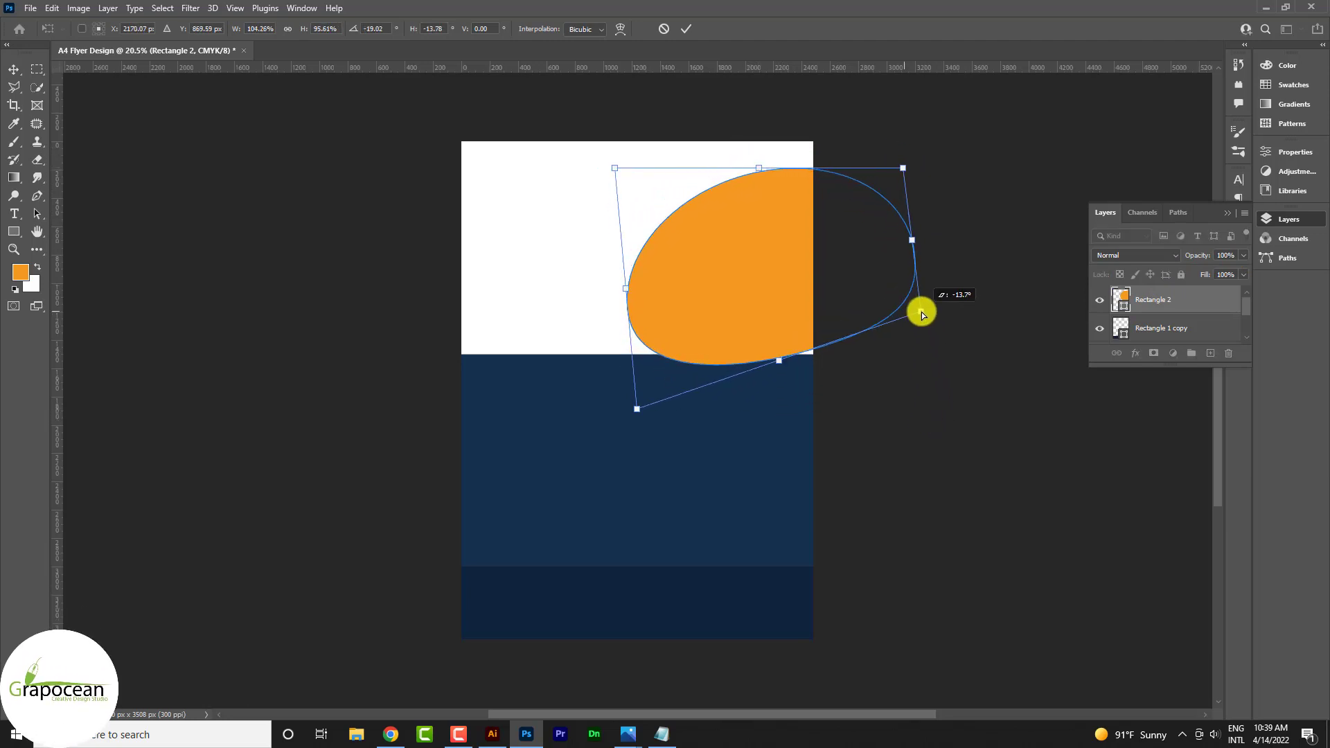
drag(904, 170, 815, 134)
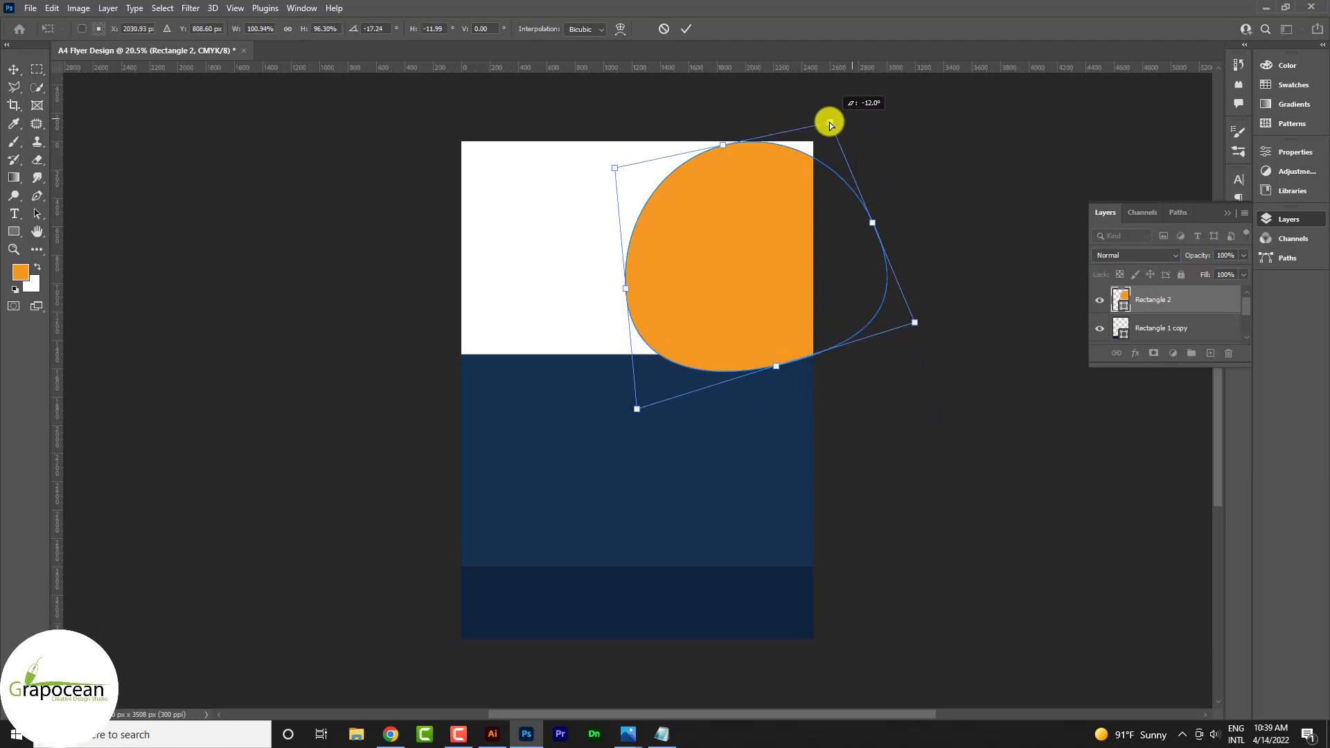
drag(914, 322, 918, 336)
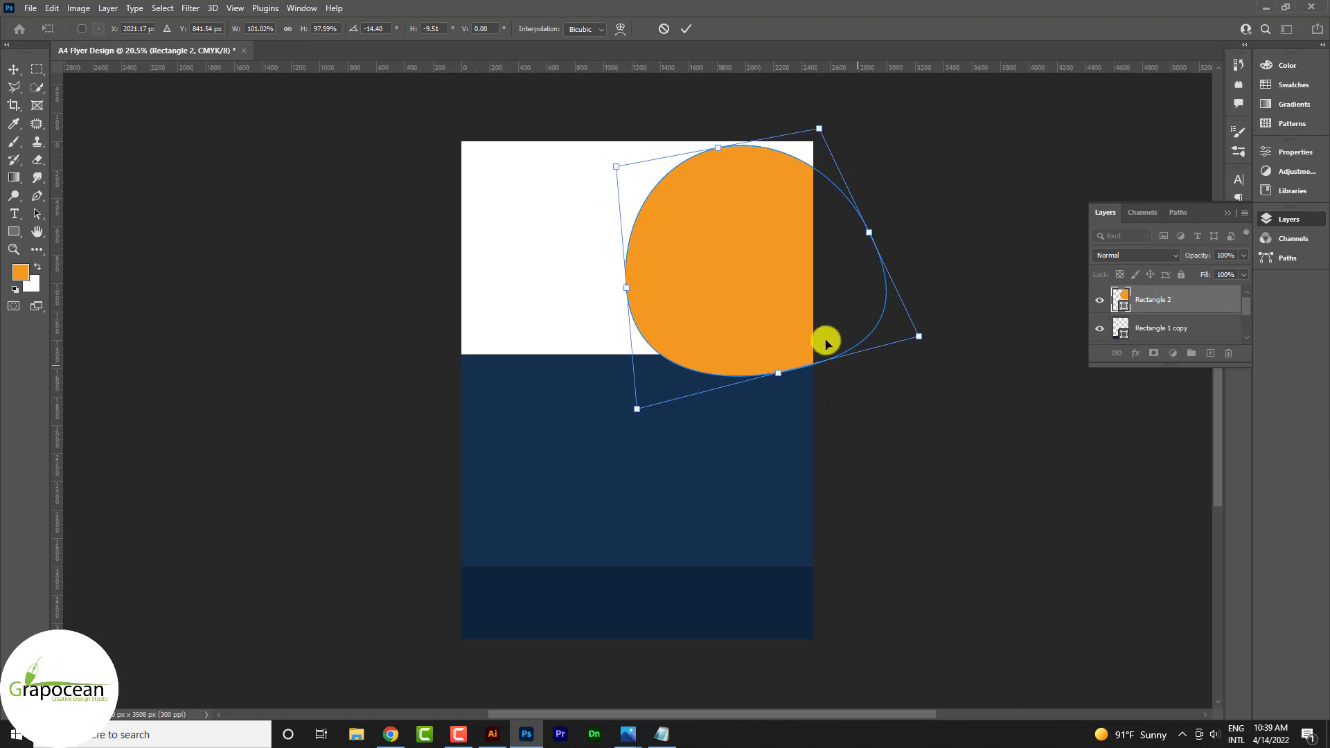
click(684, 26)
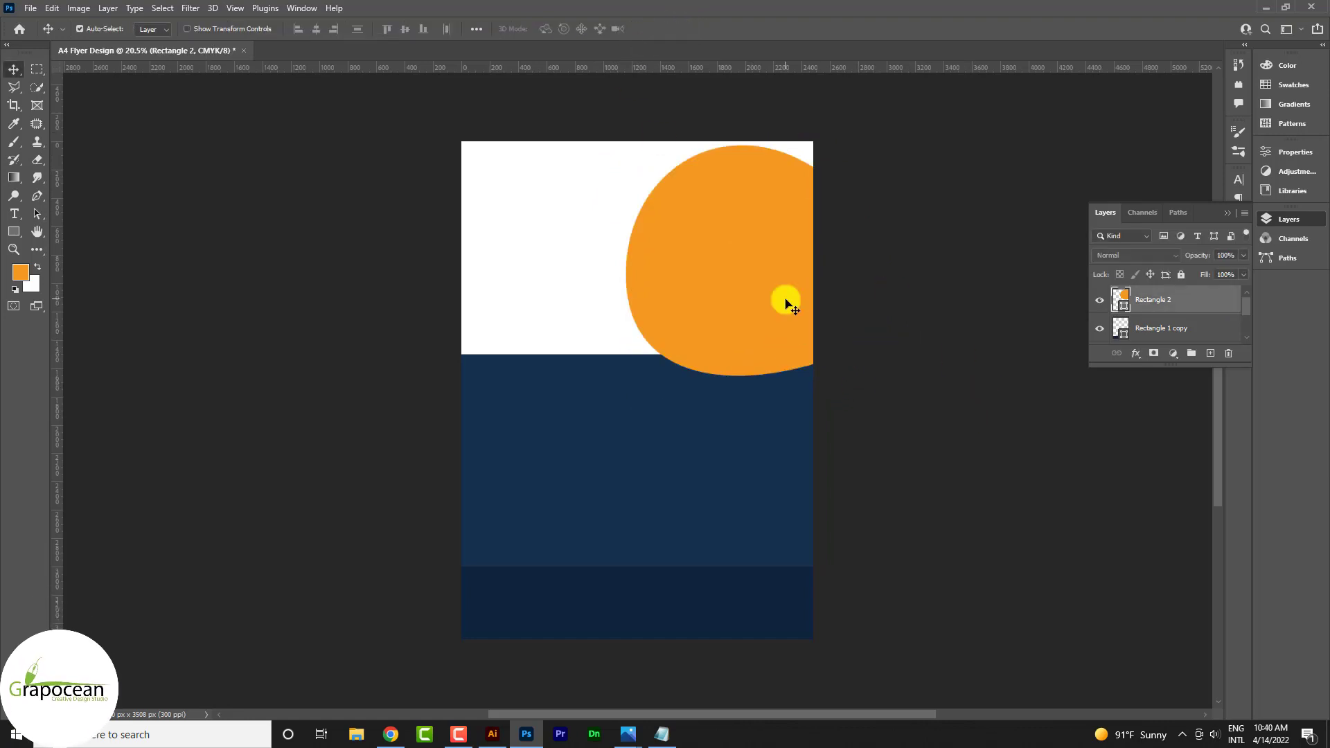
click(30, 8)
click(43, 39)
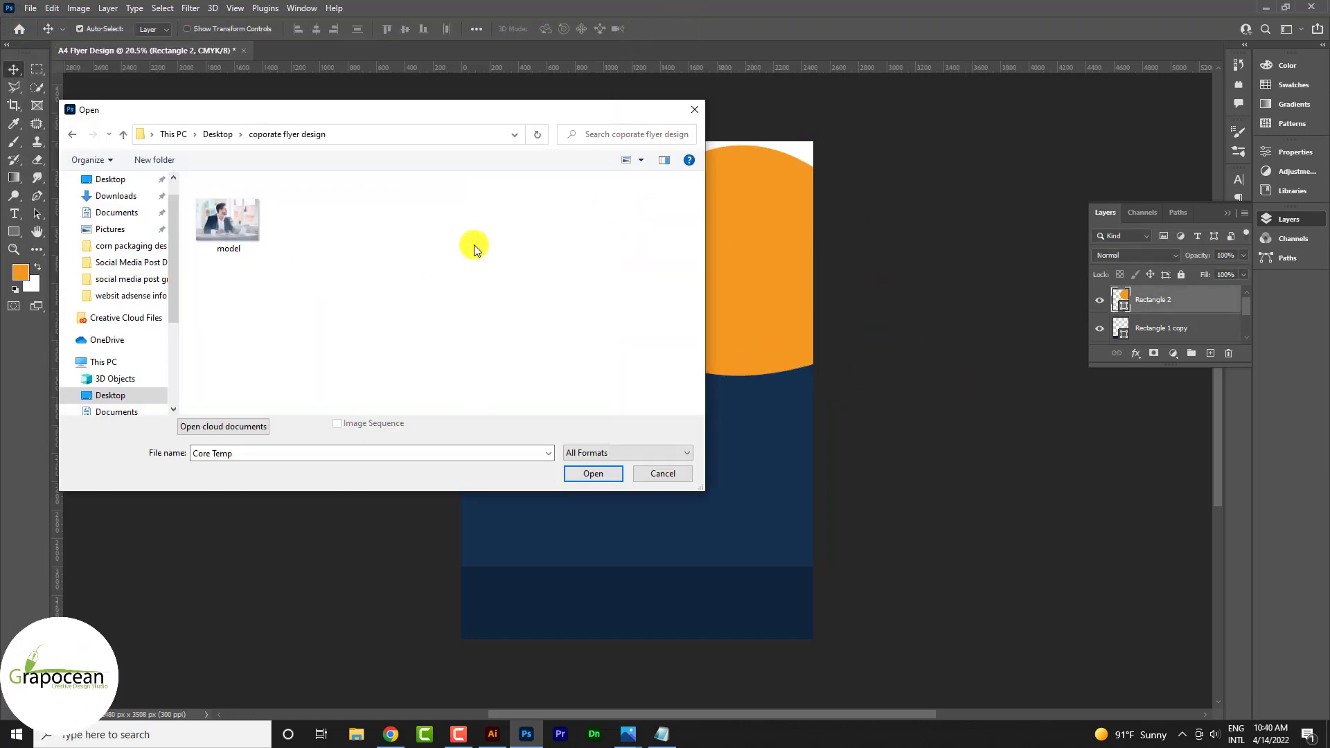
Step: Bring model.jpg into the flyer, scale it about 260%, and clip it to the blob
click(595, 473)
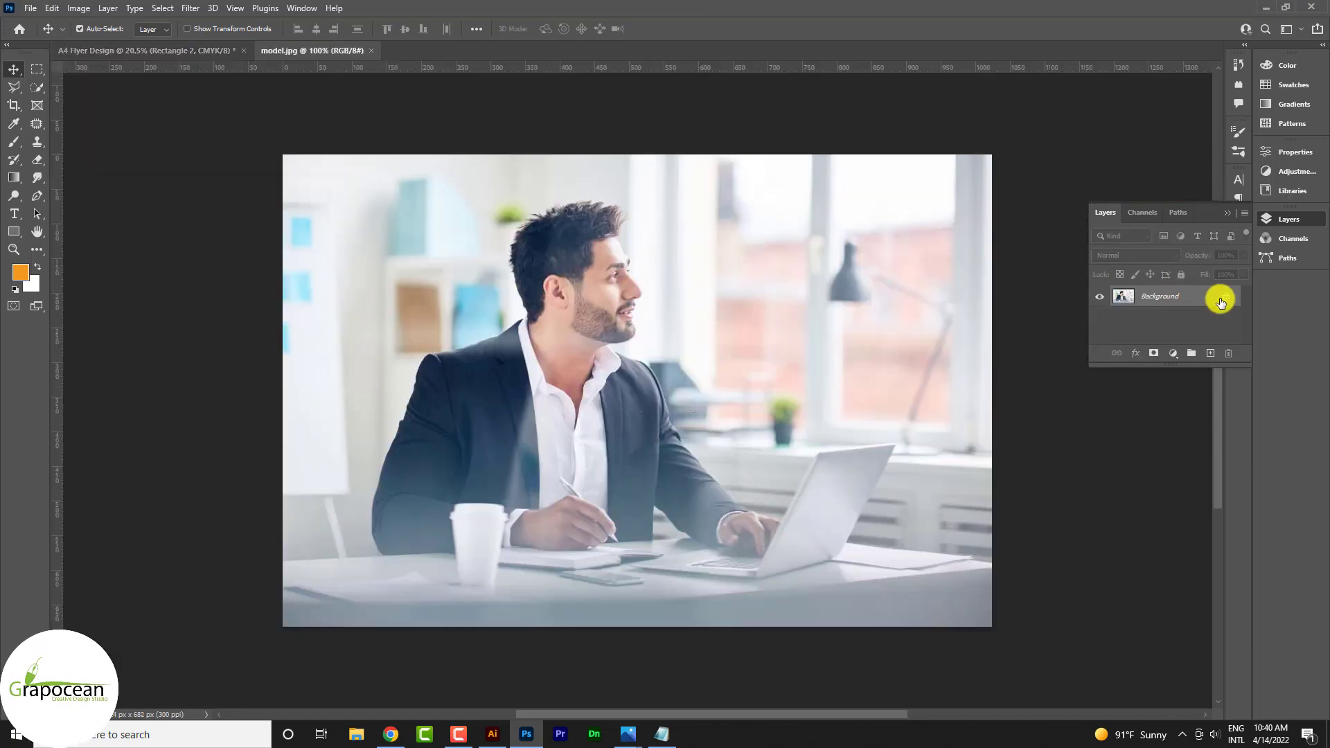
mouse_move(520, 223)
mouse_down()
mouse_move(179, 56)
mouse_move(771, 288)
mouse_up()
key(ctrl+t)
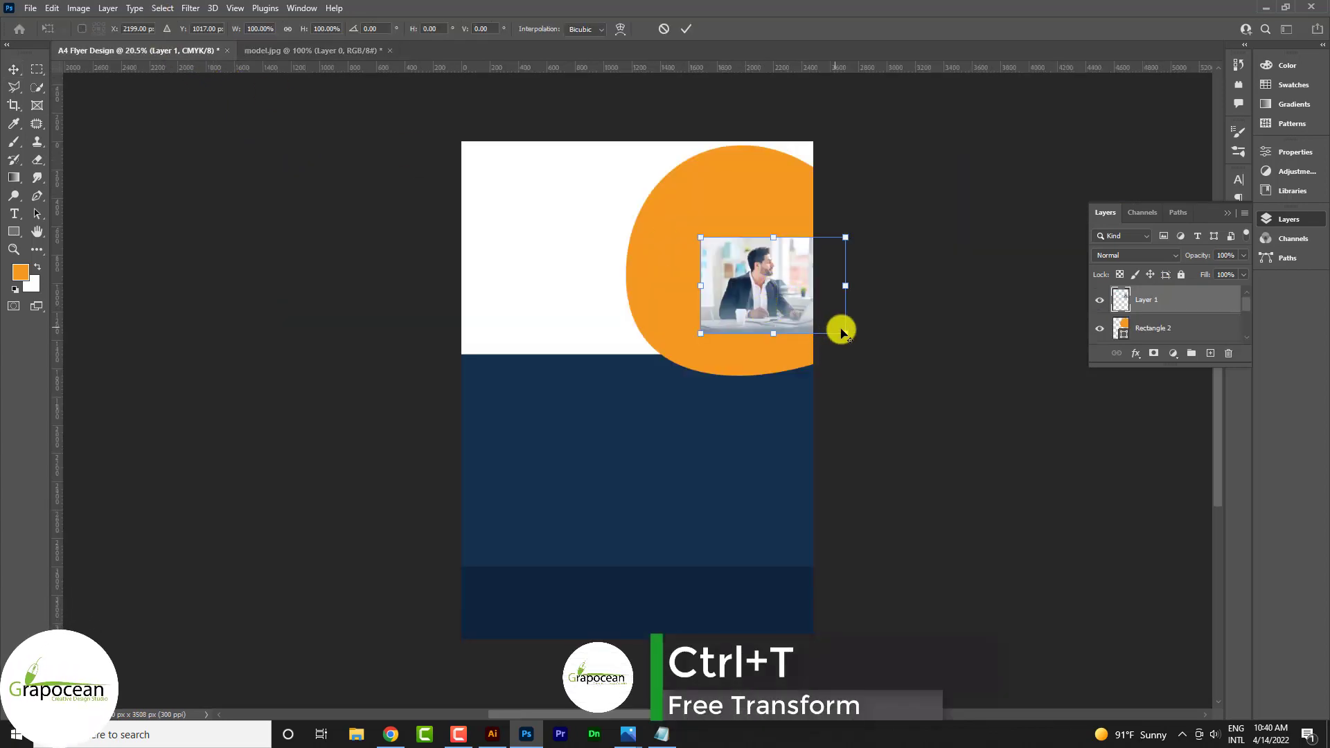
drag(842, 332, 963, 408)
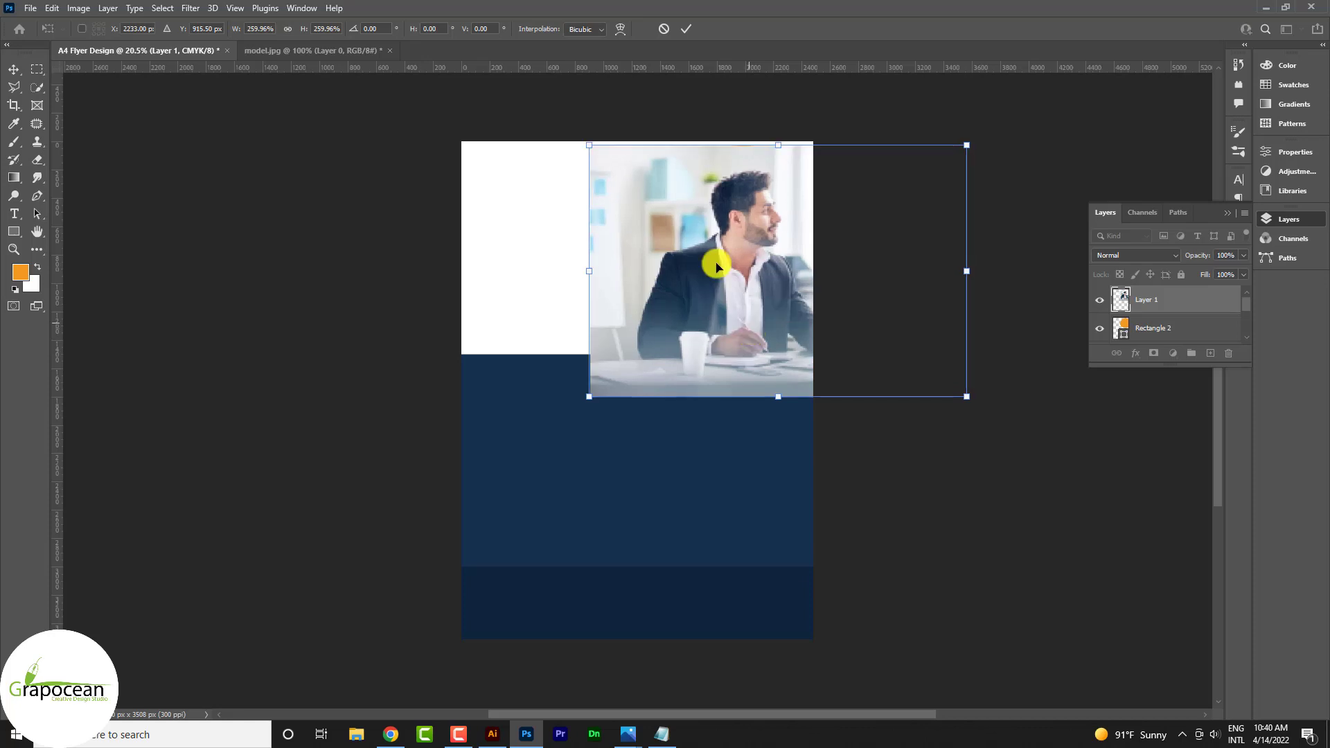
click(682, 29)
right_click(1185, 297)
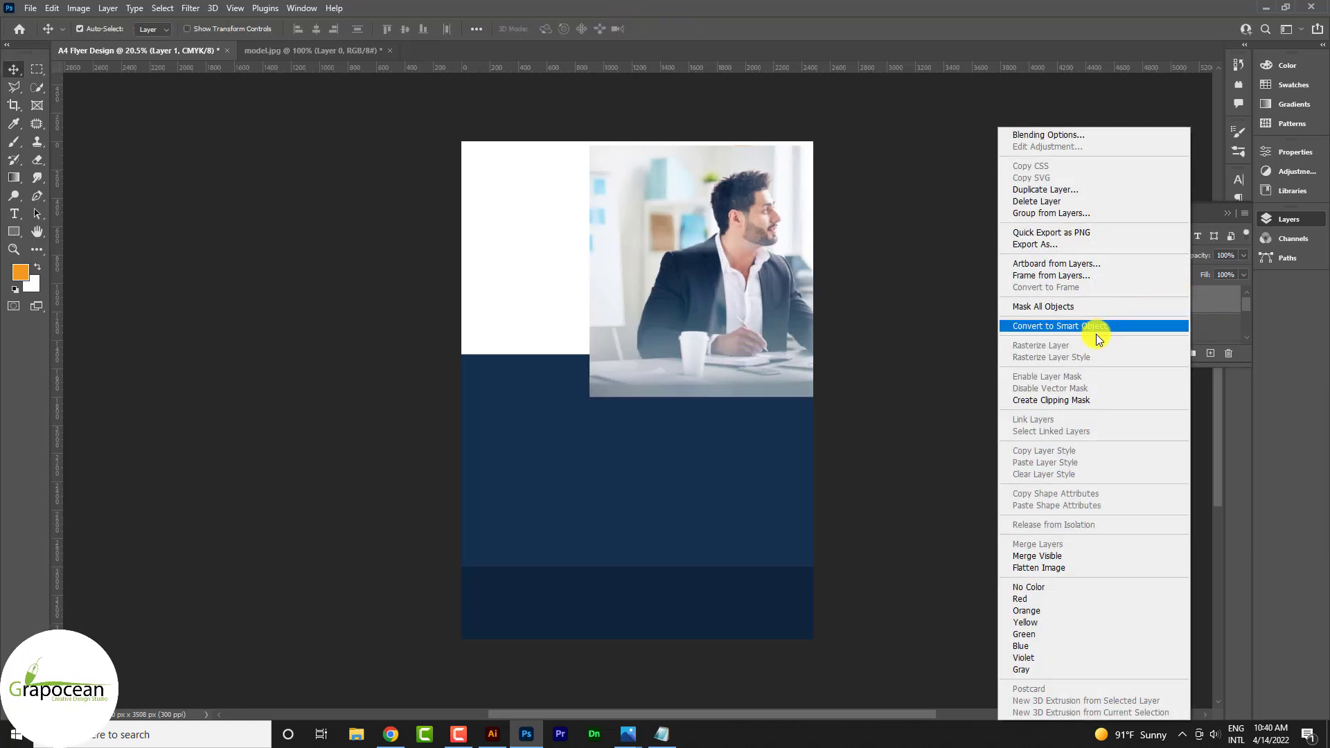
click(1075, 400)
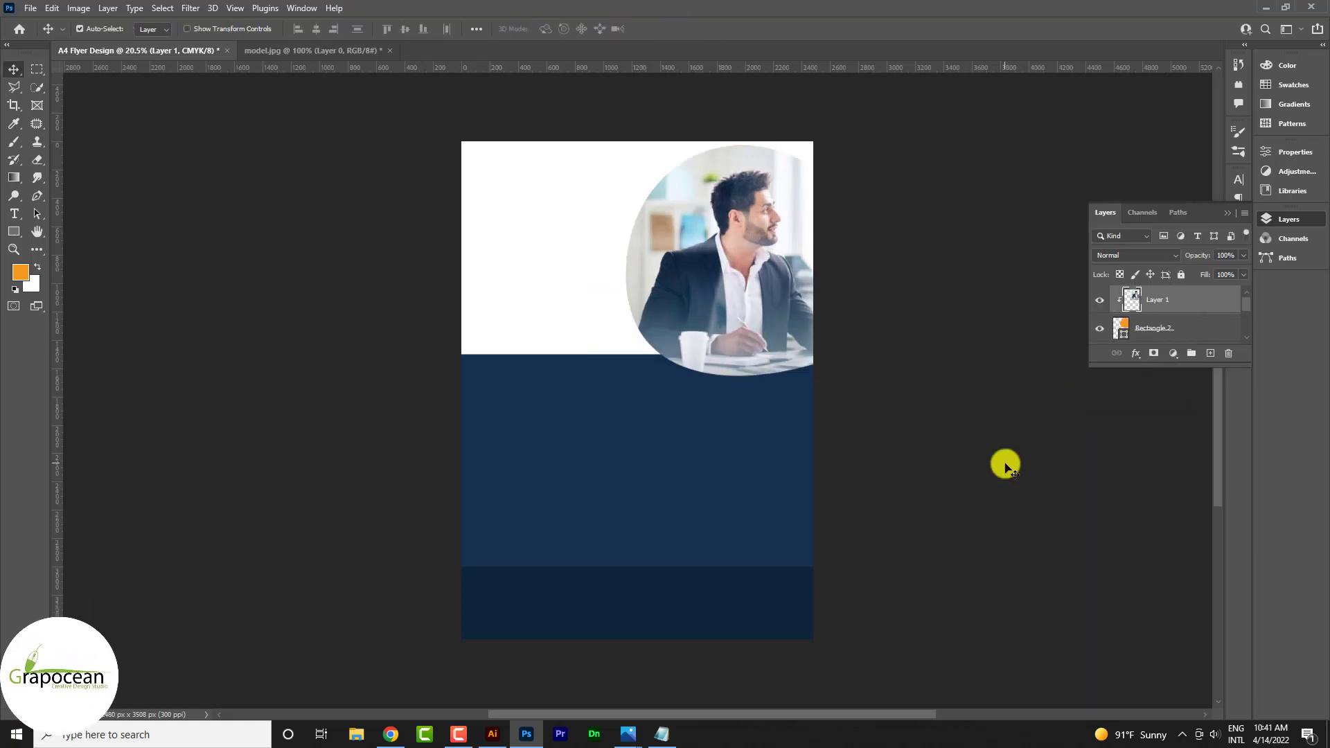
scroll(886, 358, up, 1)
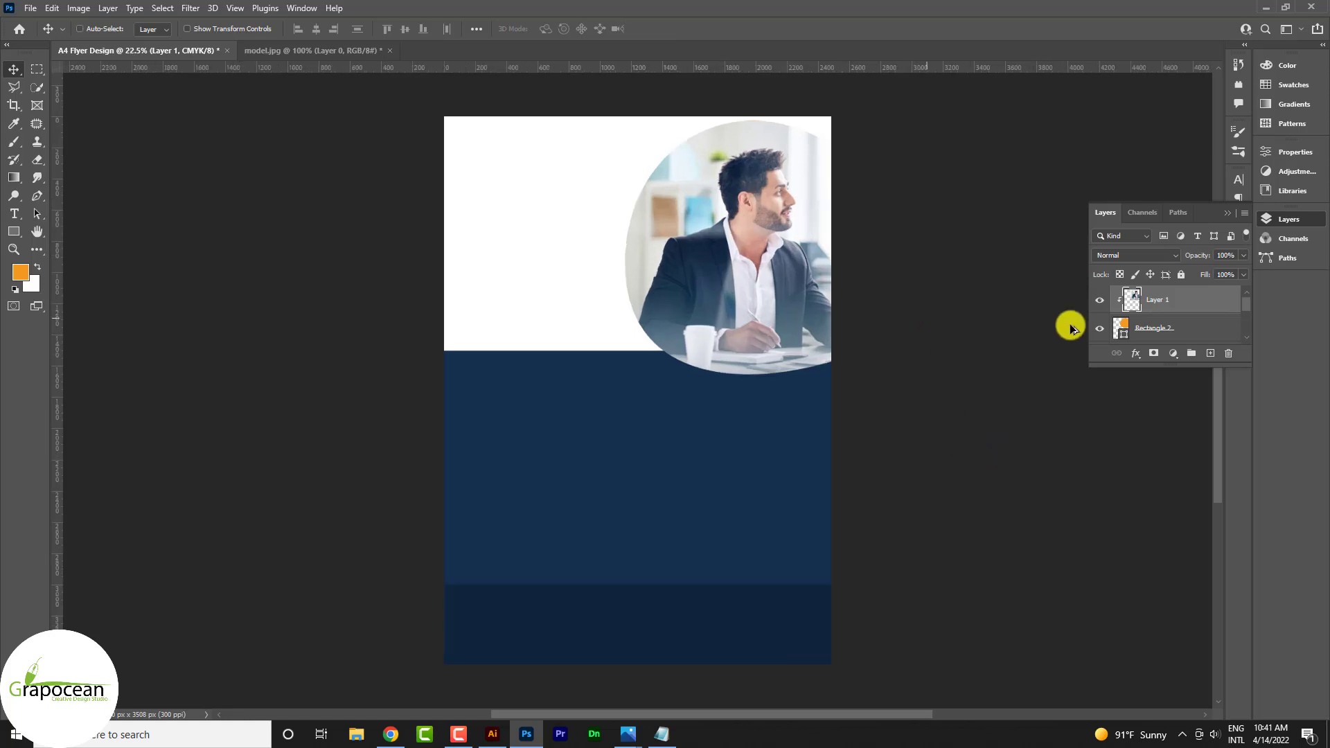
Step: Open Layer Style for the orange shape layer and add a Stroke effect
click(1174, 333)
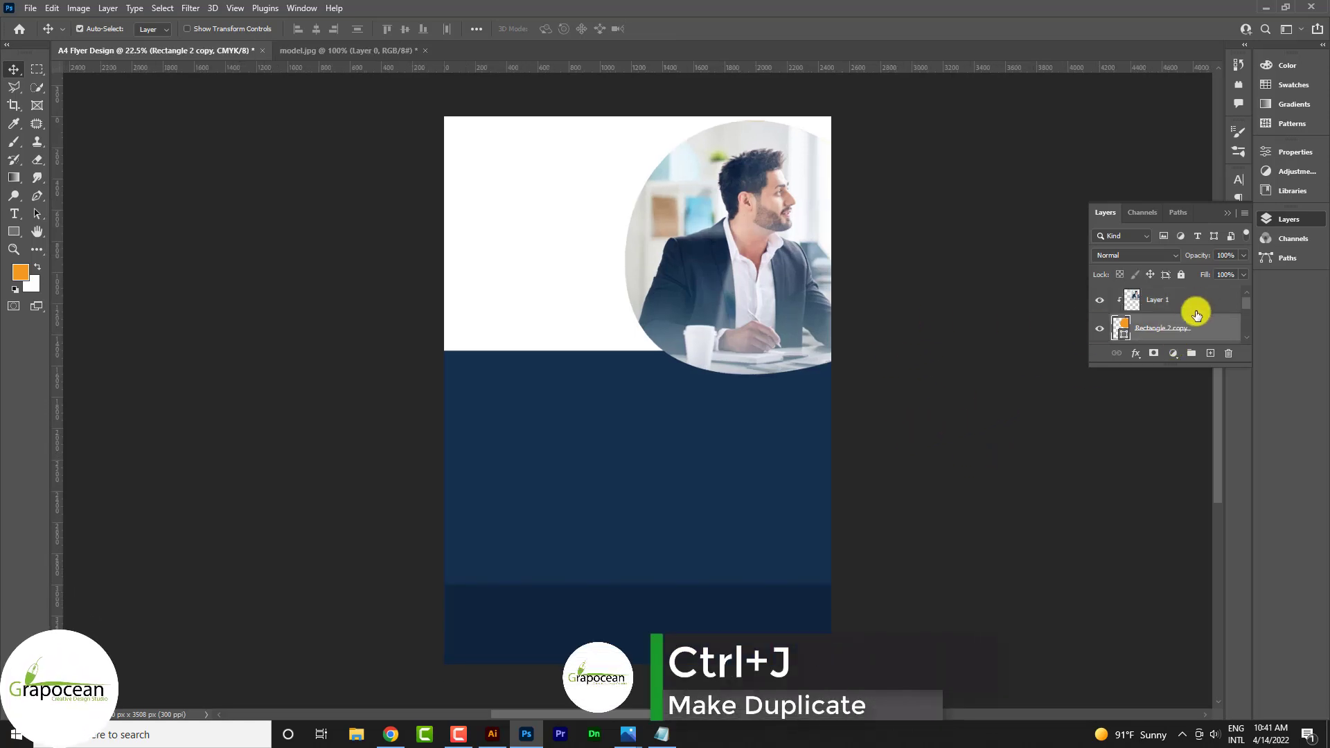
scroll(1196, 315, down, 1)
right_click(1207, 320)
right_click(1213, 331)
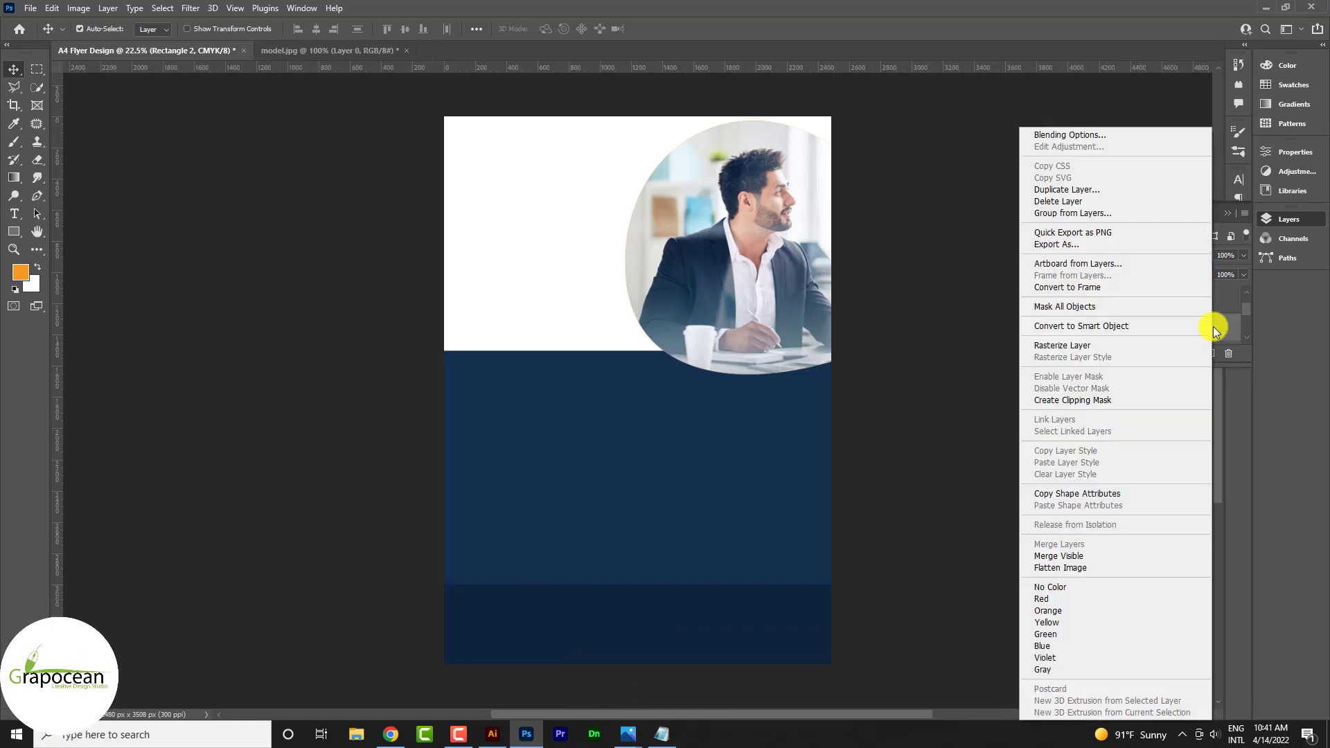
click(1099, 134)
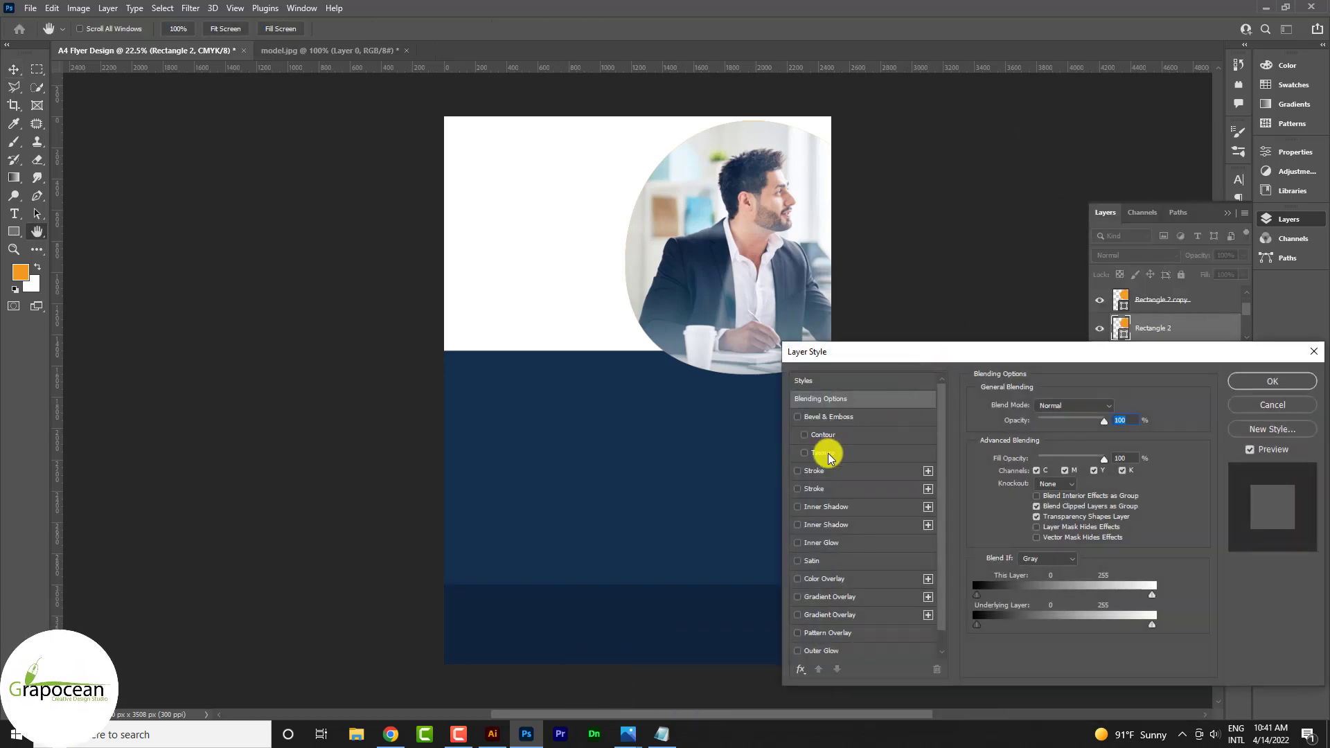
click(817, 471)
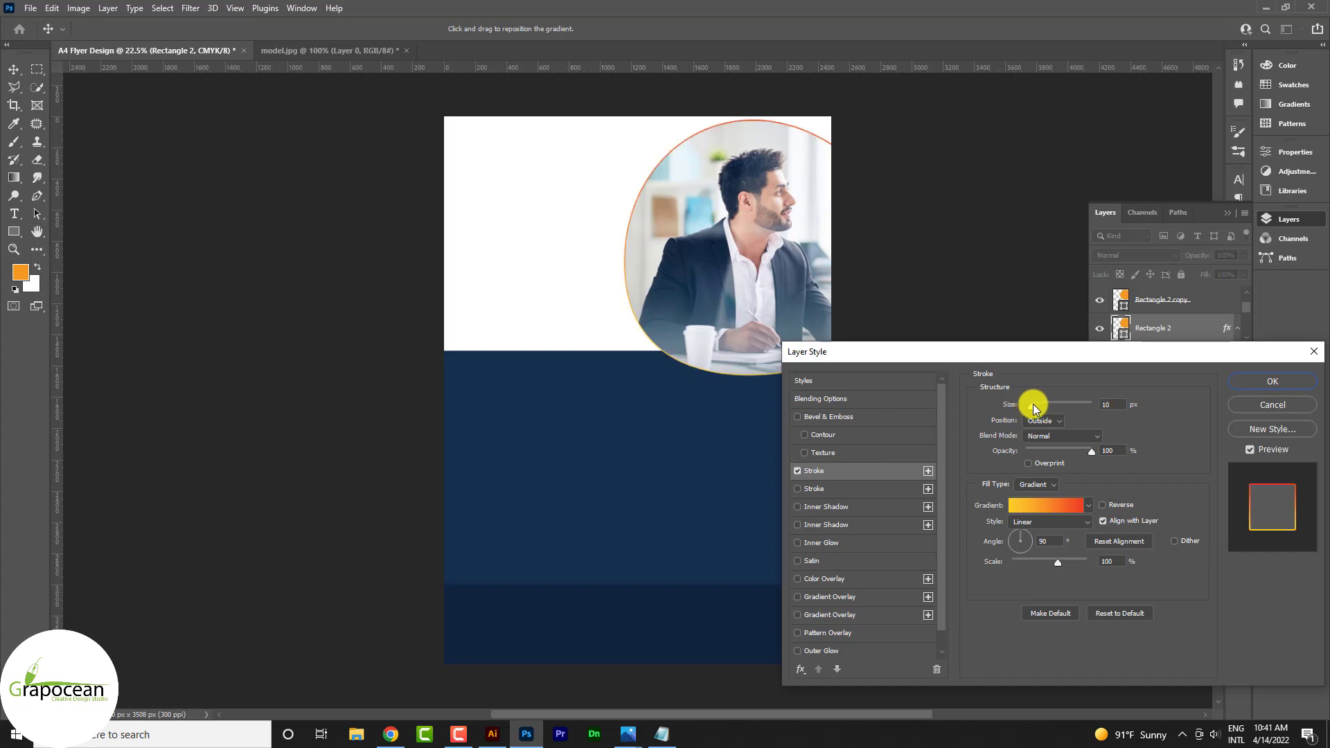
Step: Change the stroke fill from gradient to solid off-white efeeee and apply the style
click(1089, 505)
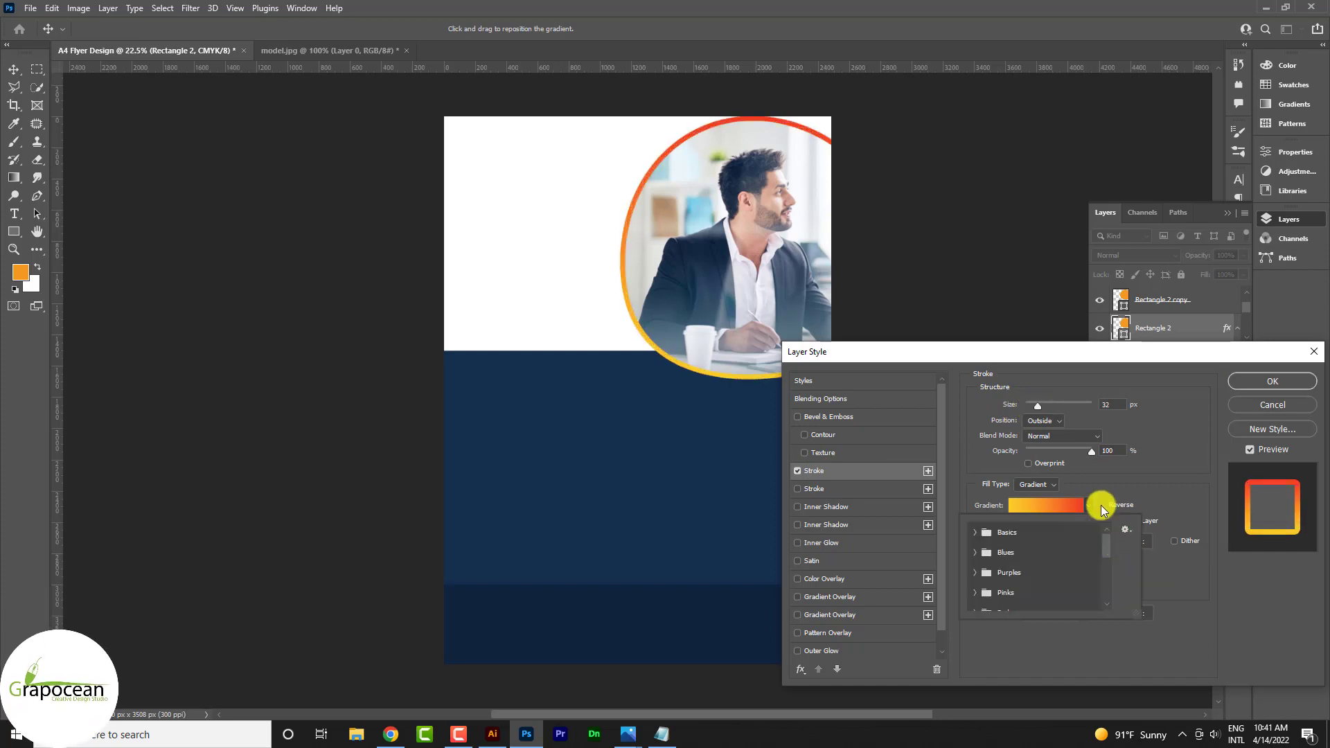
click(1042, 484)
click(1026, 496)
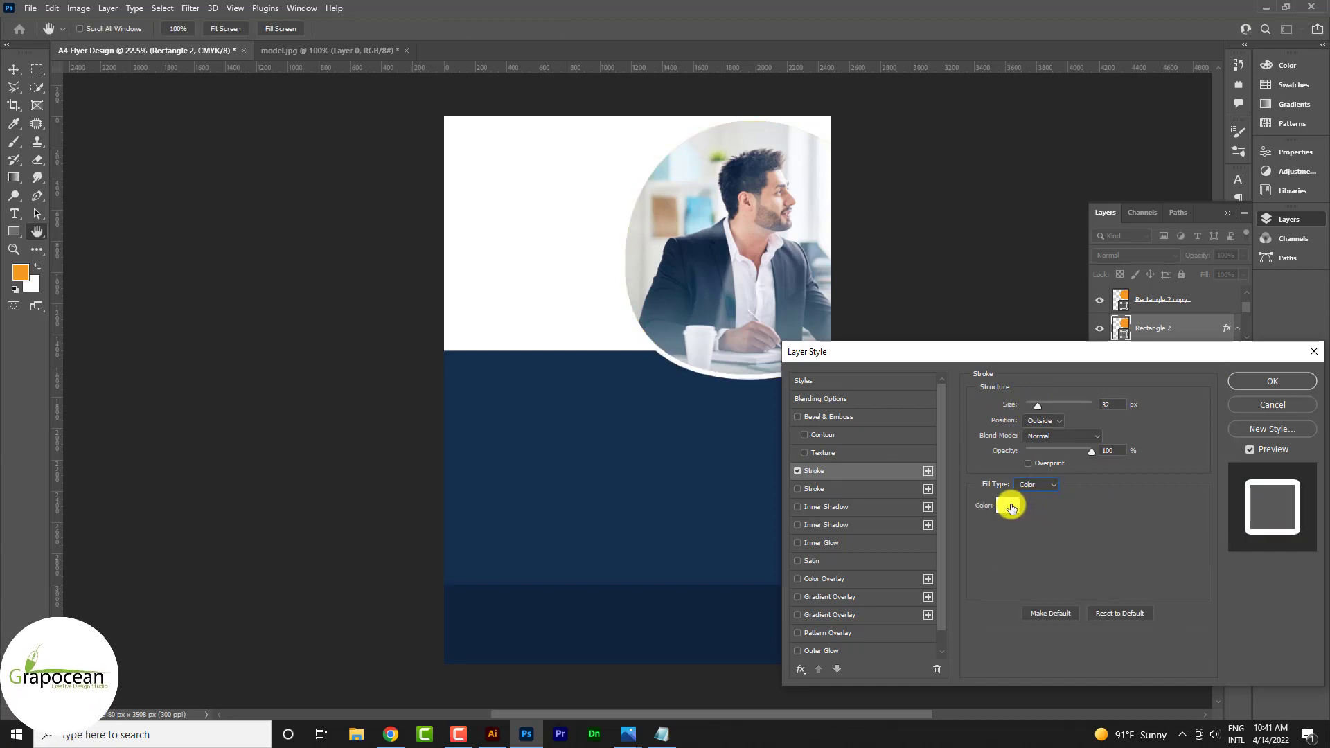
click(1008, 505)
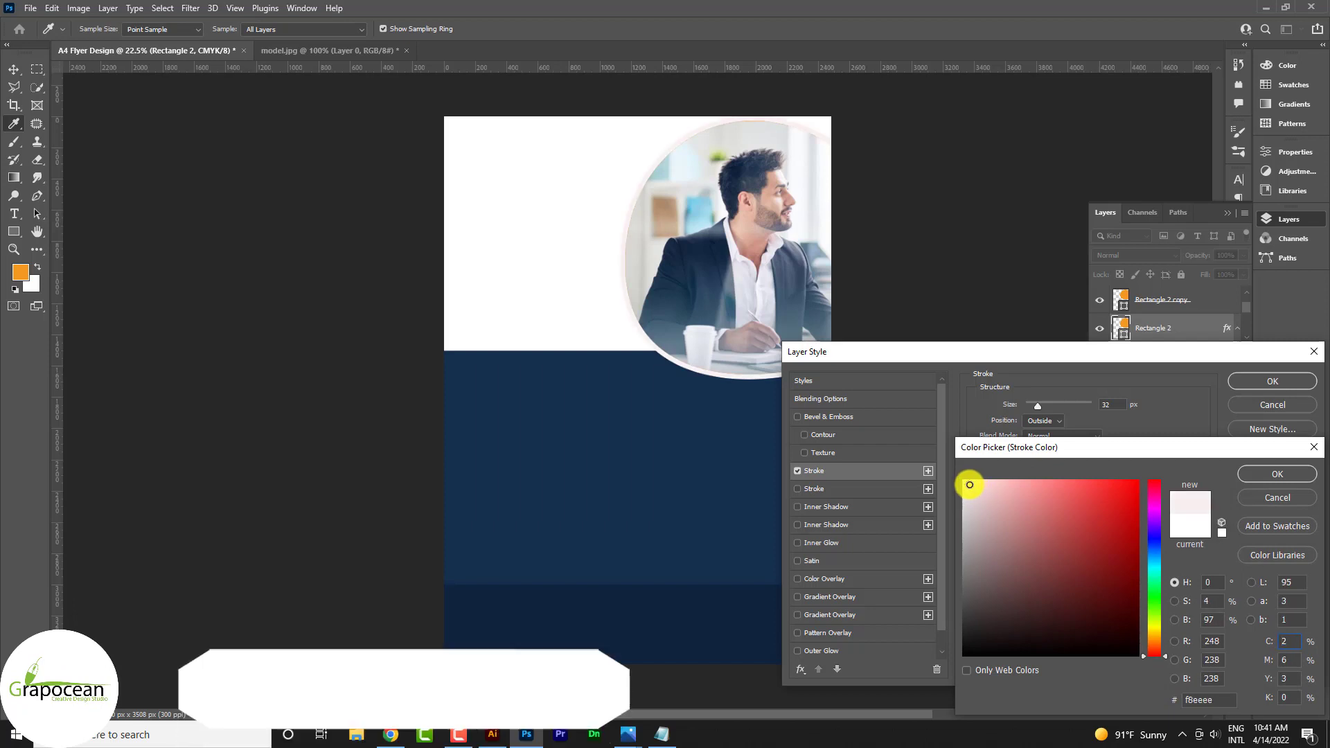
drag(969, 485, 962, 491)
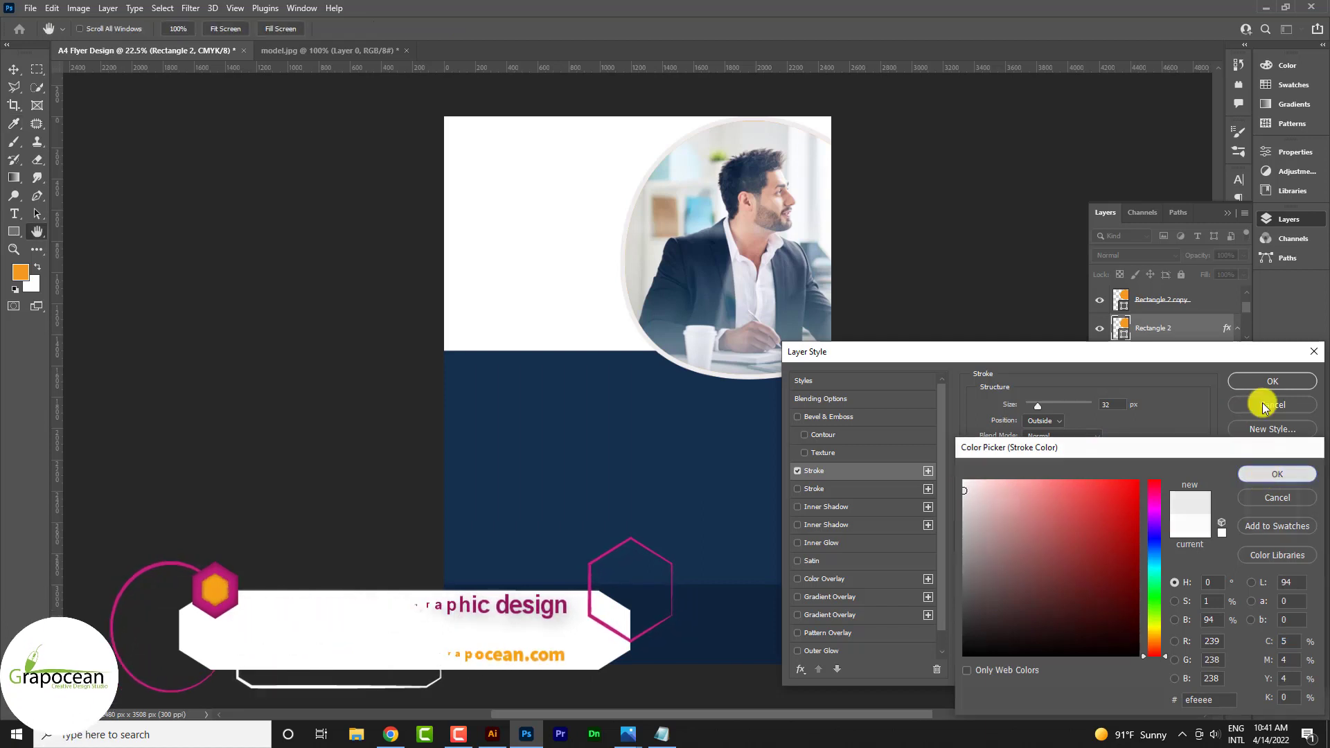
click(1267, 478)
click(1272, 381)
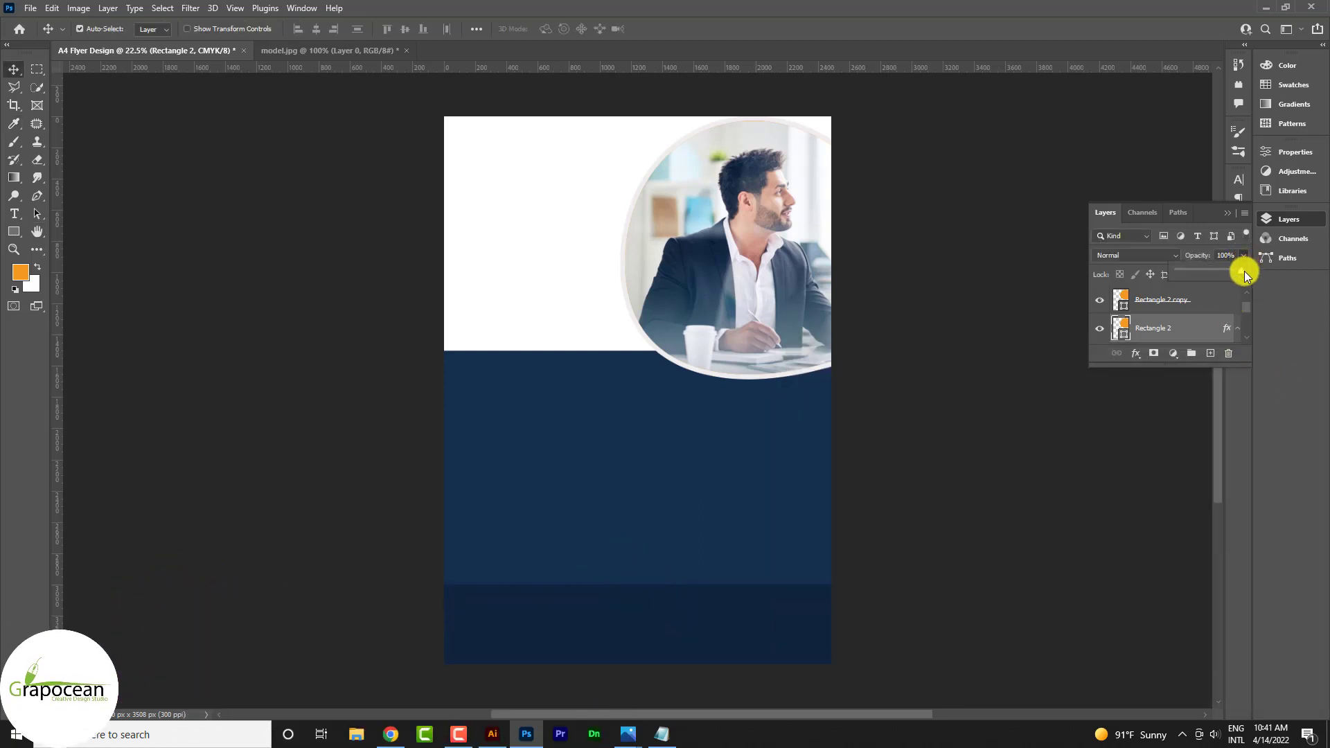
Step: Scale Rectangle 2 copy to 112% and thicken its dashed white stroke to 26.52 px
click(1278, 296)
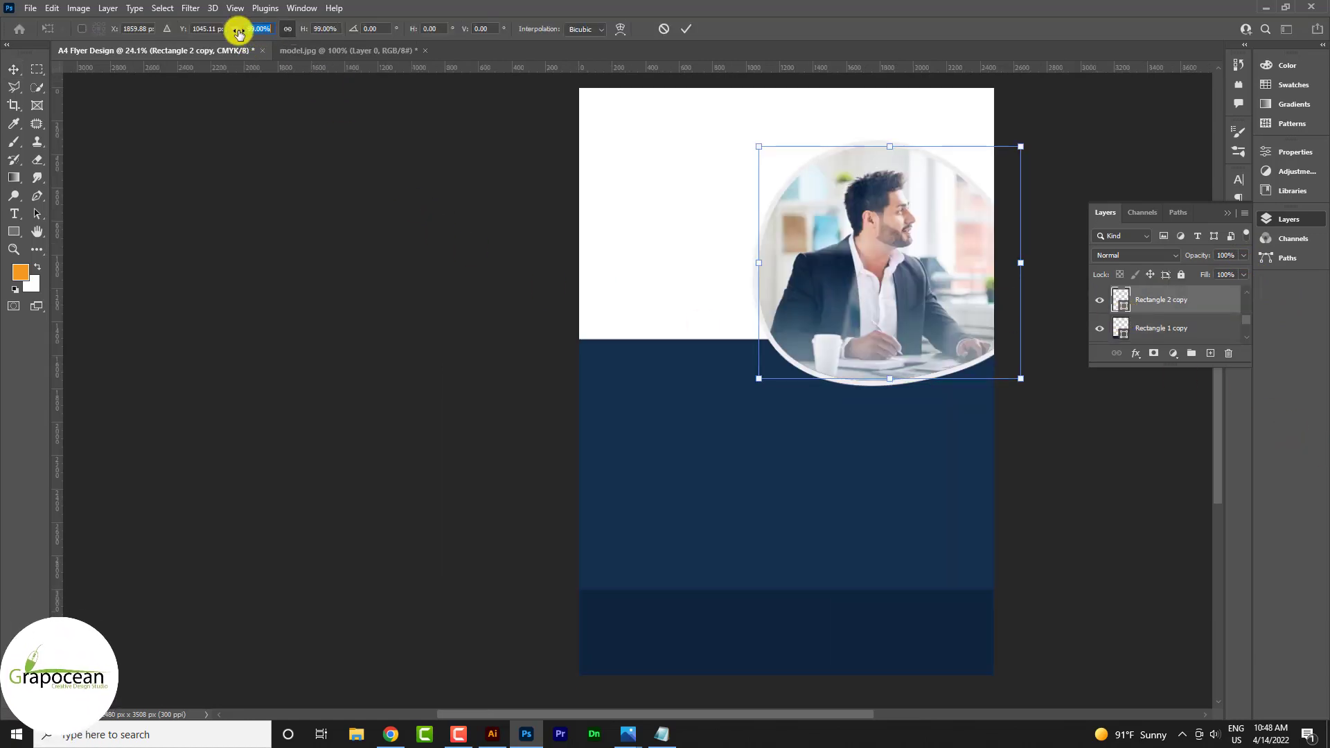
drag(238, 28, 248, 34)
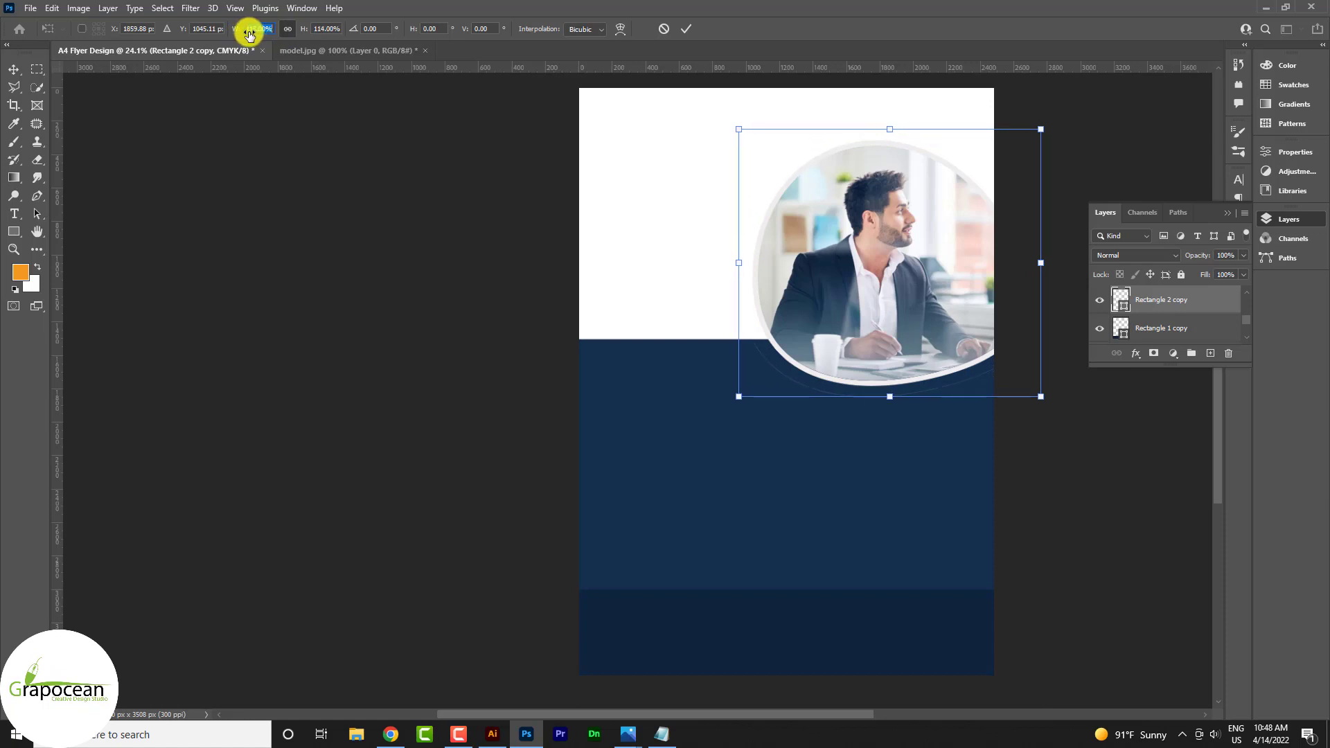
key(Up)
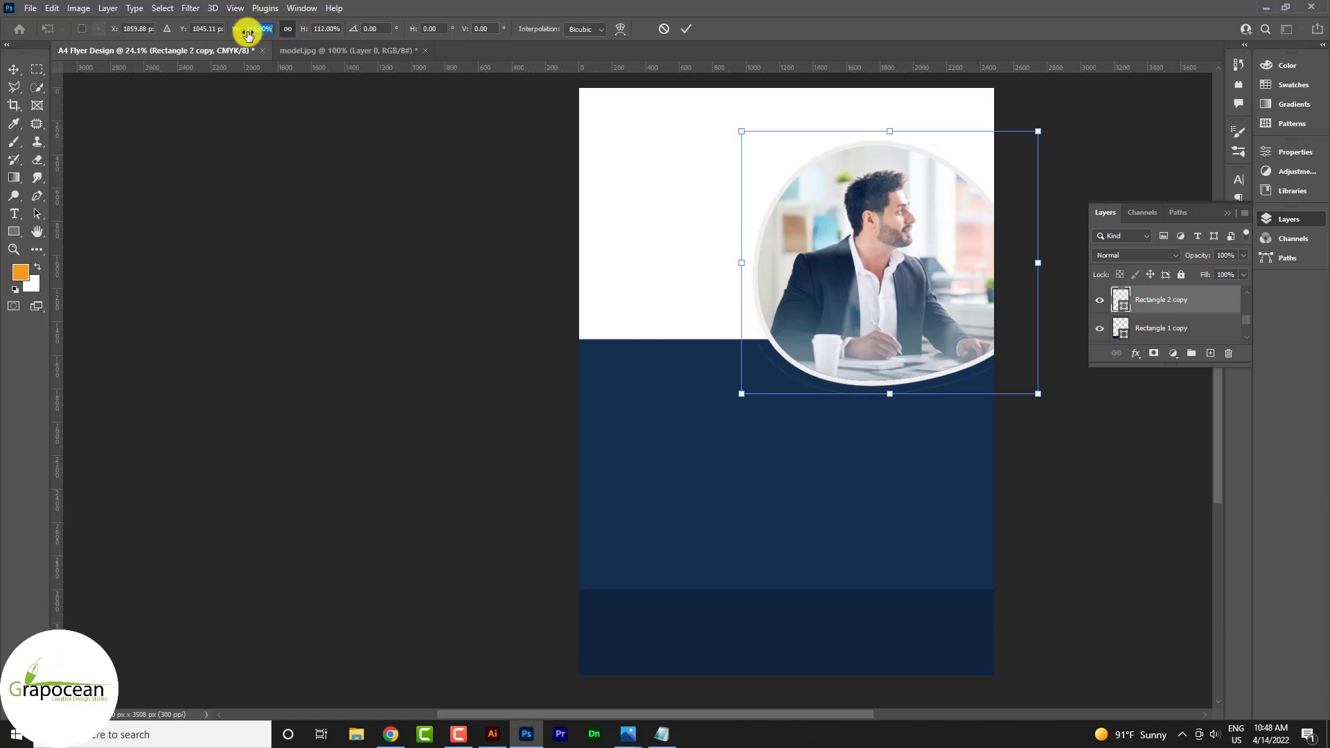
click(23, 233)
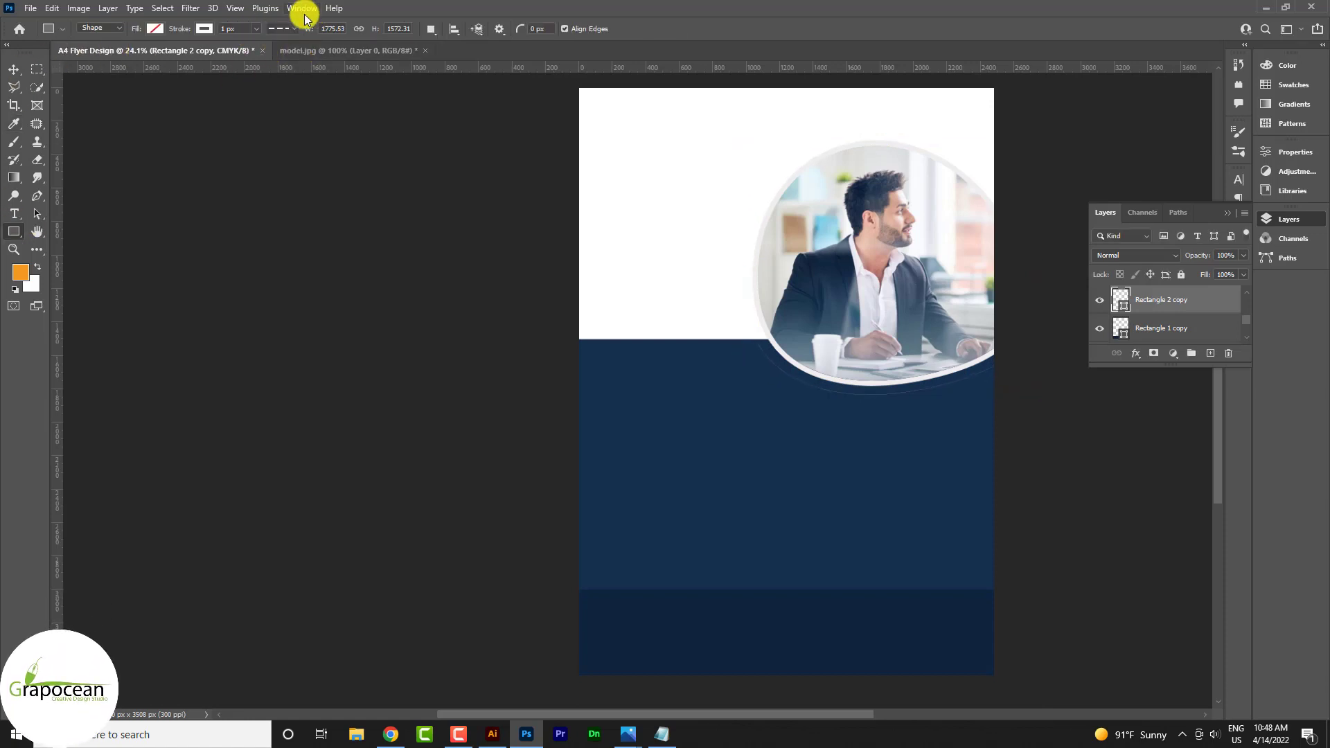
drag(254, 46, 266, 46)
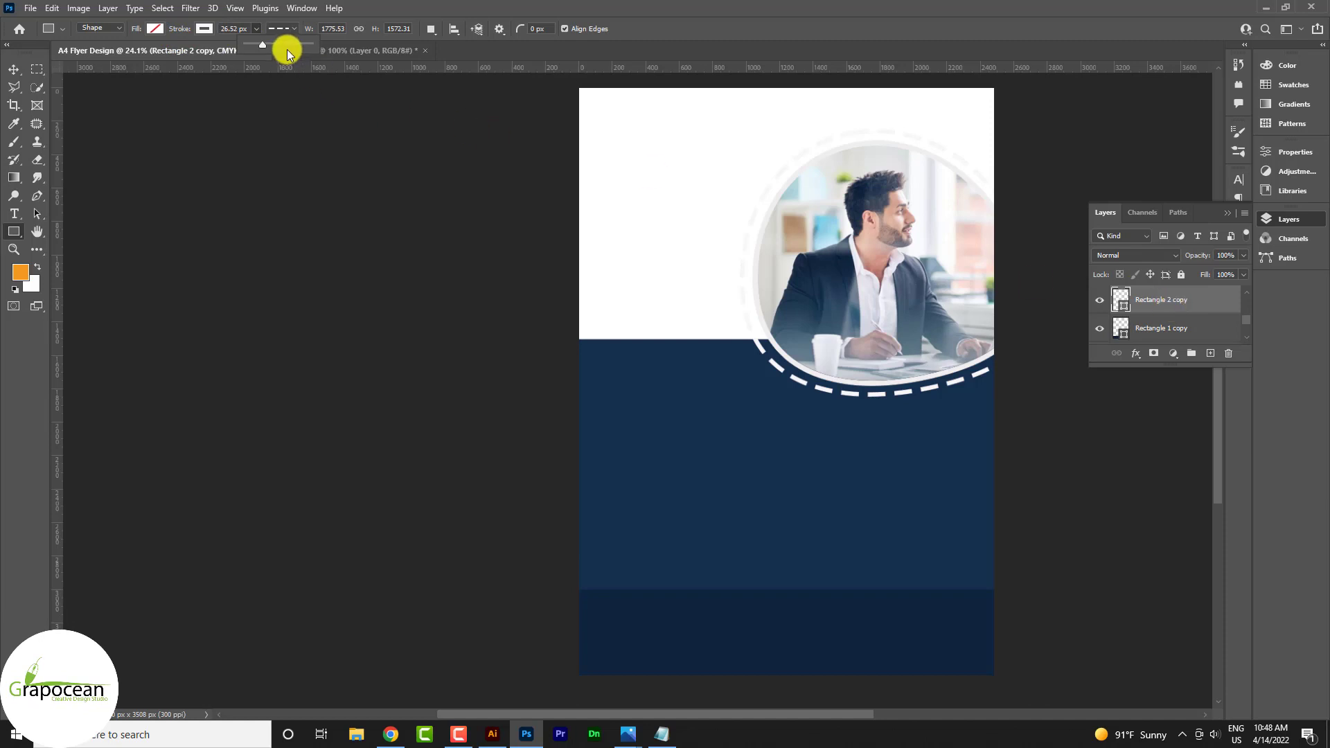
click(204, 29)
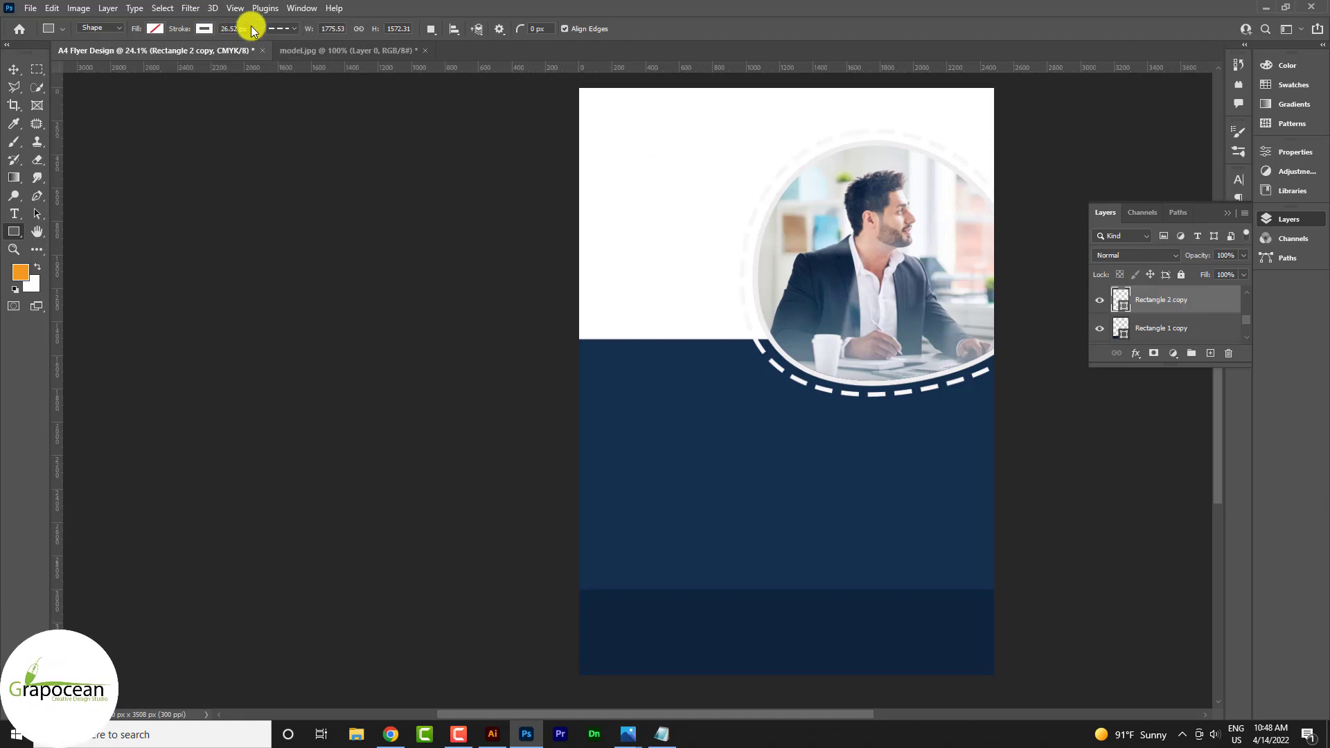
Step: Set the ring's dash pattern to dash 40, gap 3, with round caps and corners
click(282, 29)
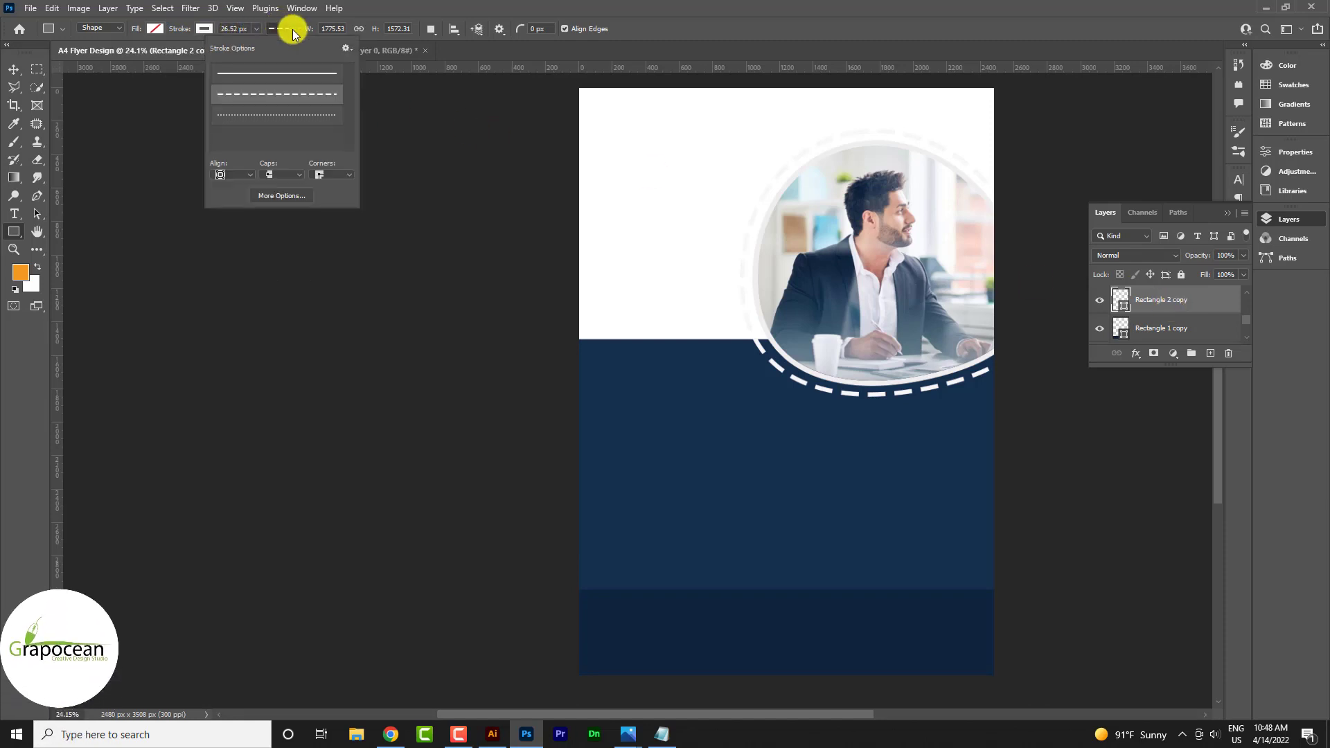
click(277, 197)
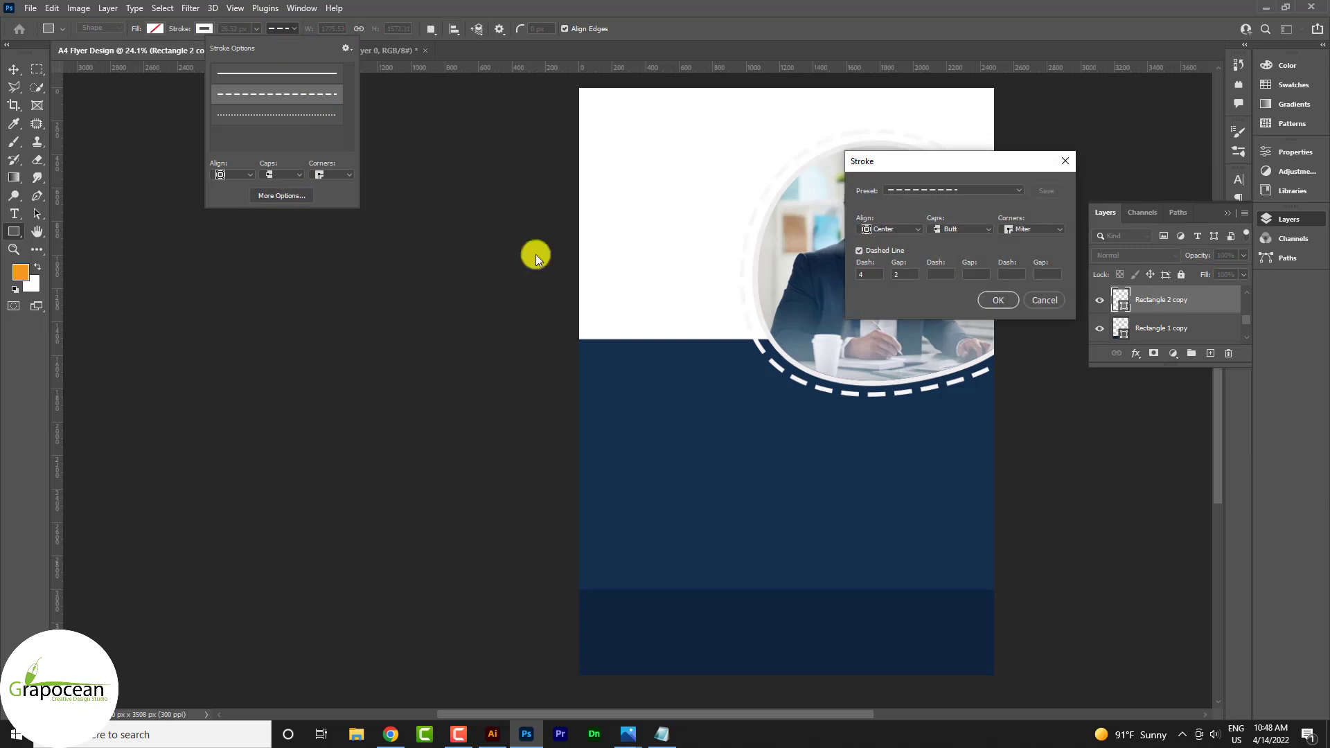
double_click(862, 274)
text(40)
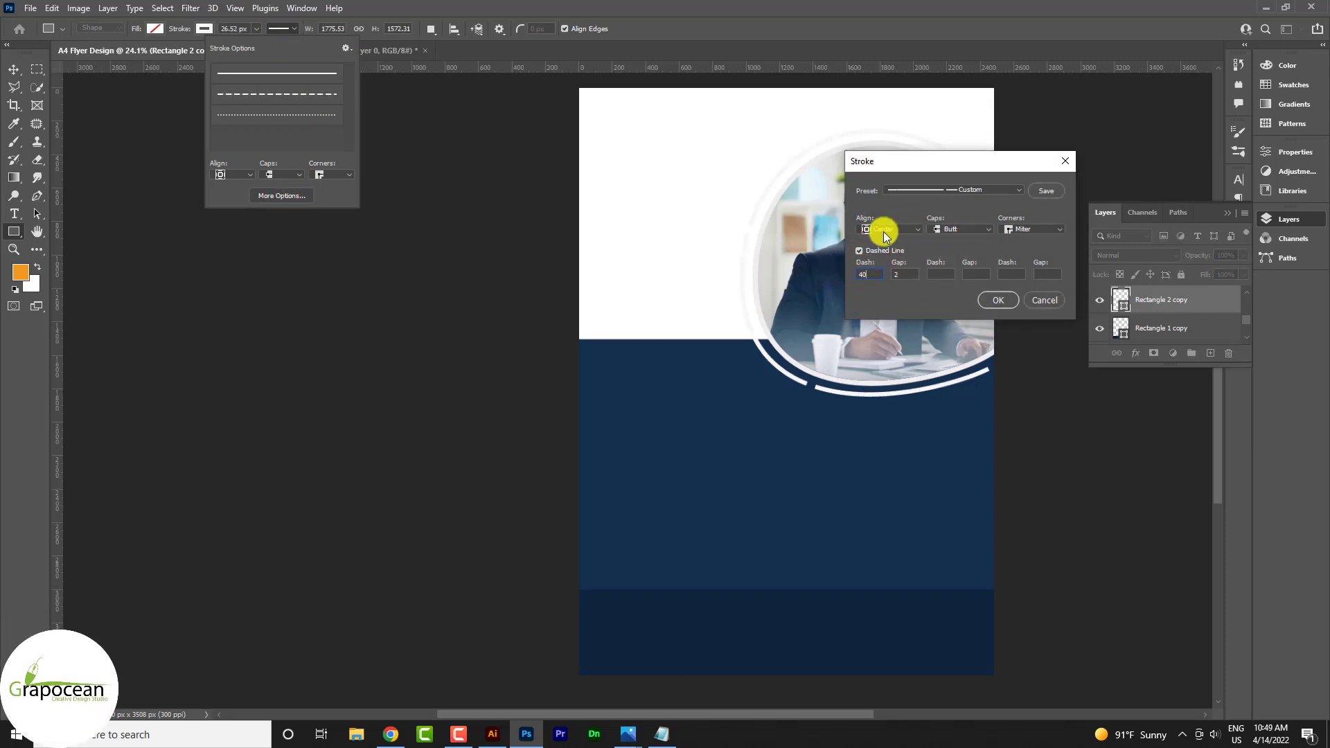
drag(955, 164, 1109, 152)
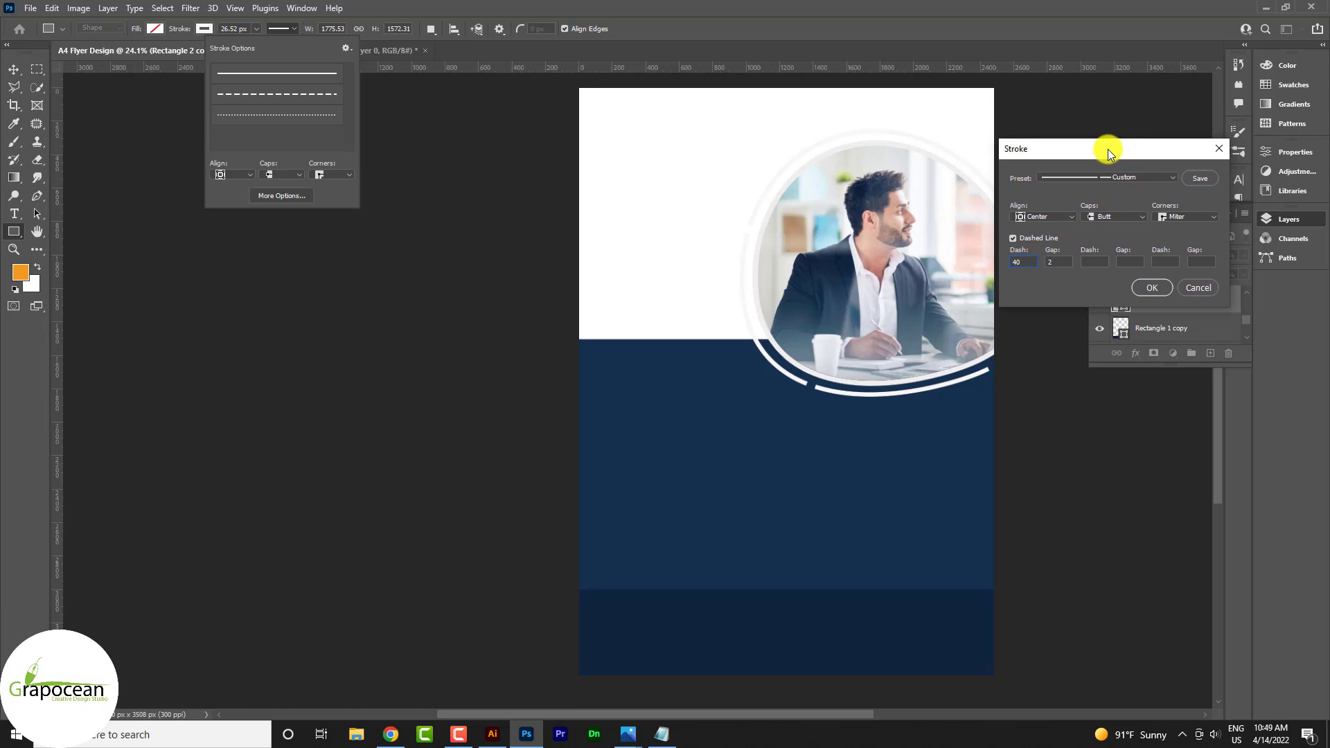
click(1065, 219)
click(1136, 216)
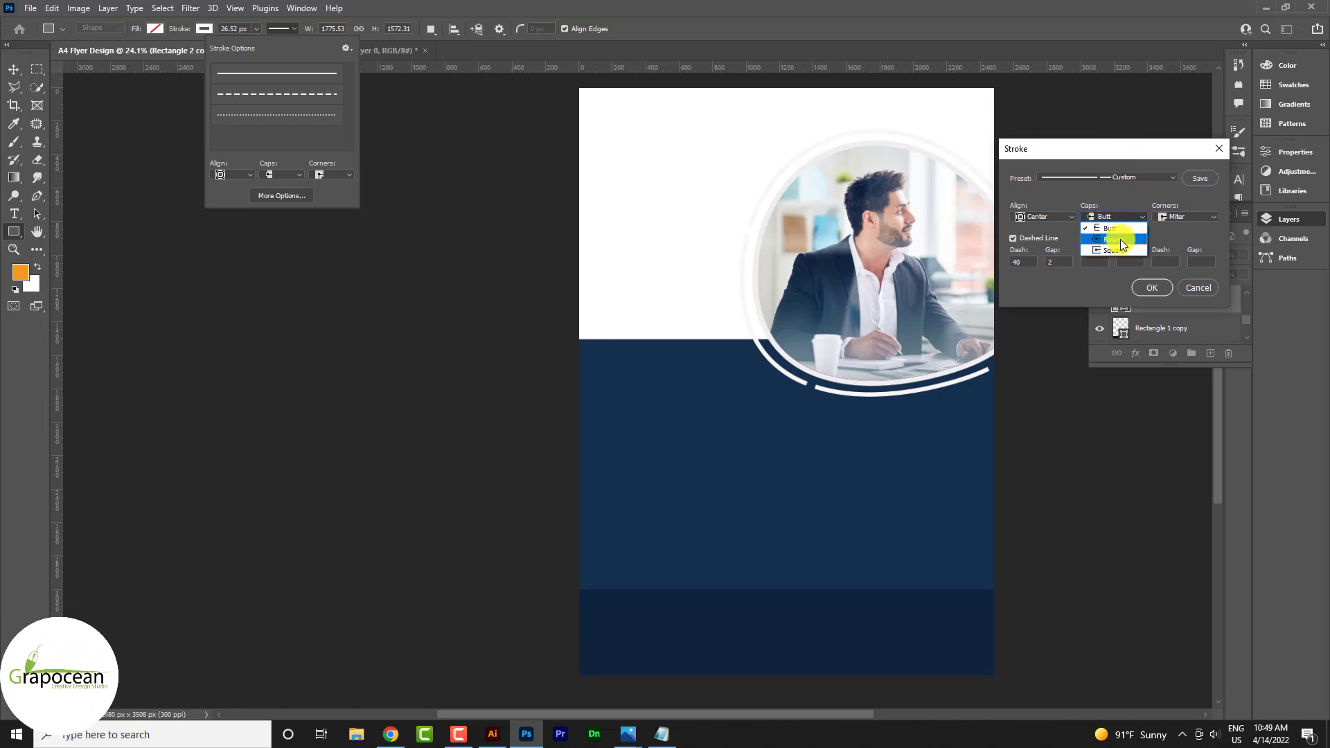
click(1113, 239)
text(3)
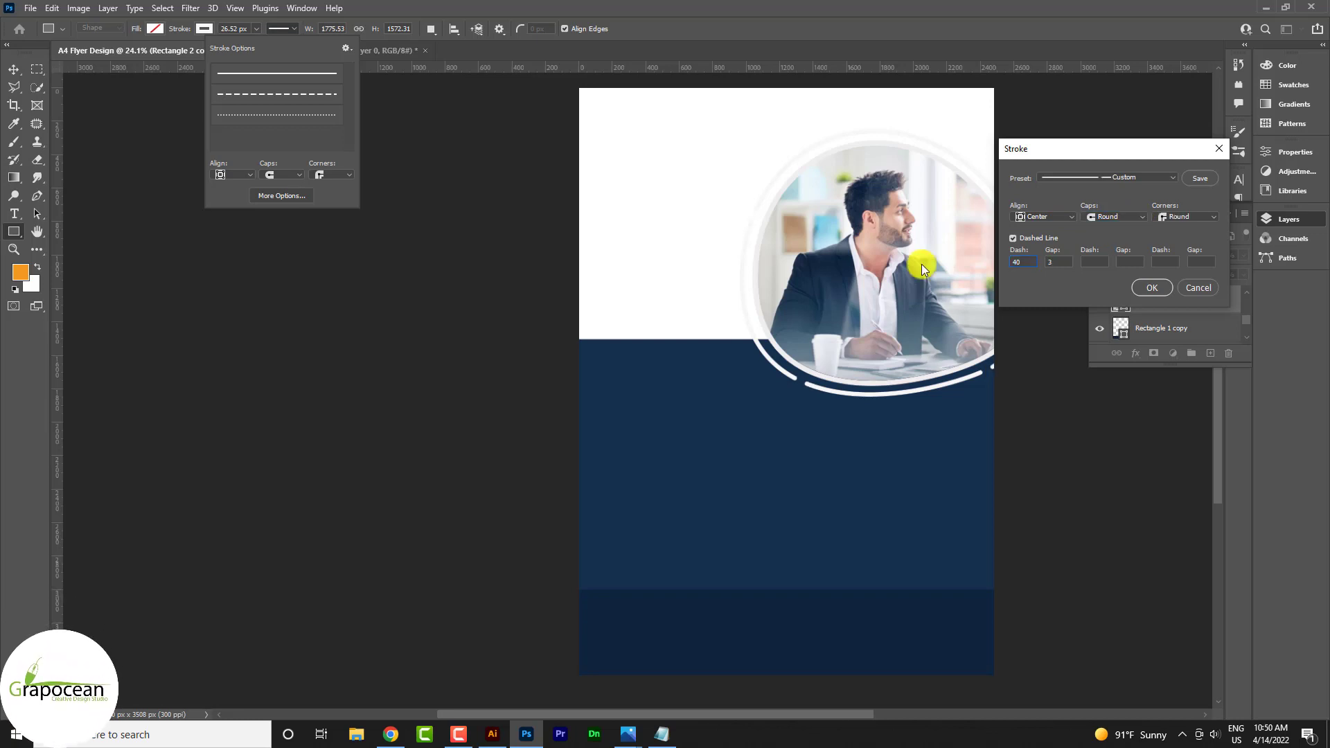
click(1158, 288)
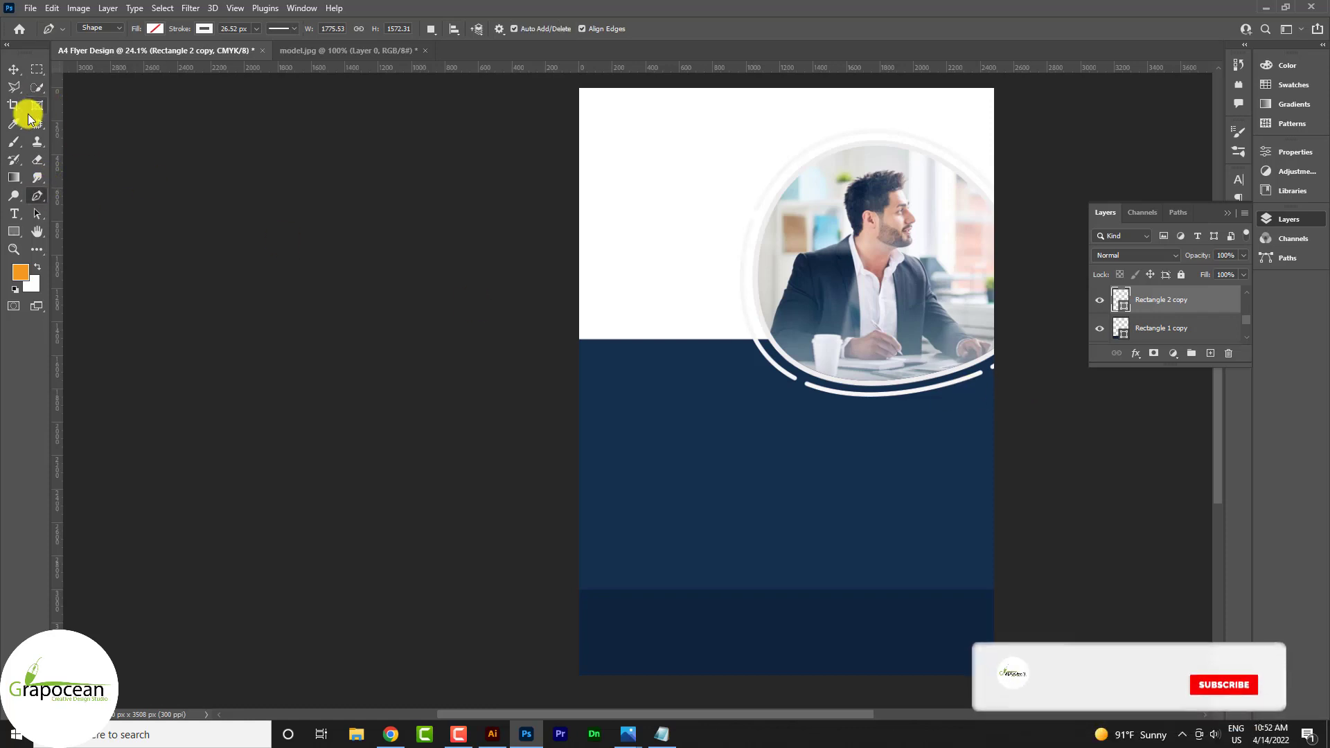
Step: Outline the dashed ring's lower arc with the Polygonal Lasso
click(17, 86)
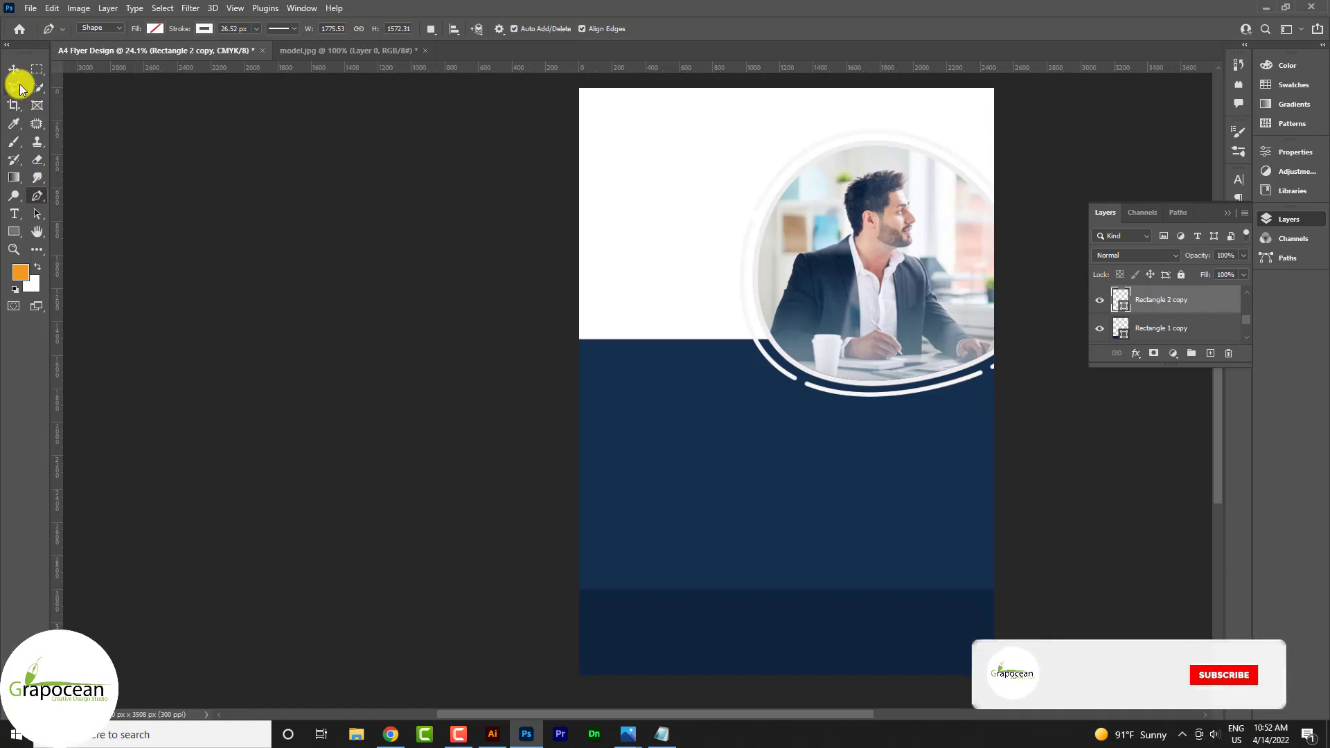
click(798, 390)
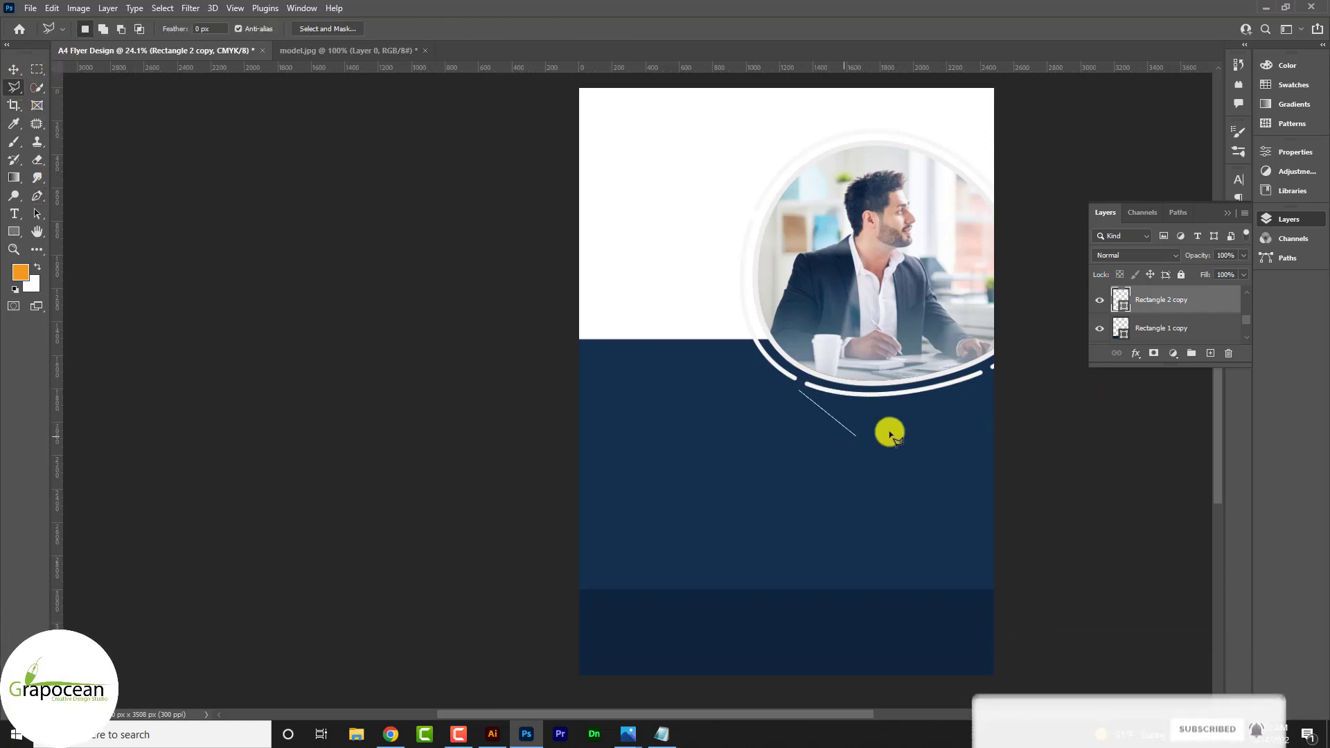
click(946, 405)
click(976, 399)
click(987, 375)
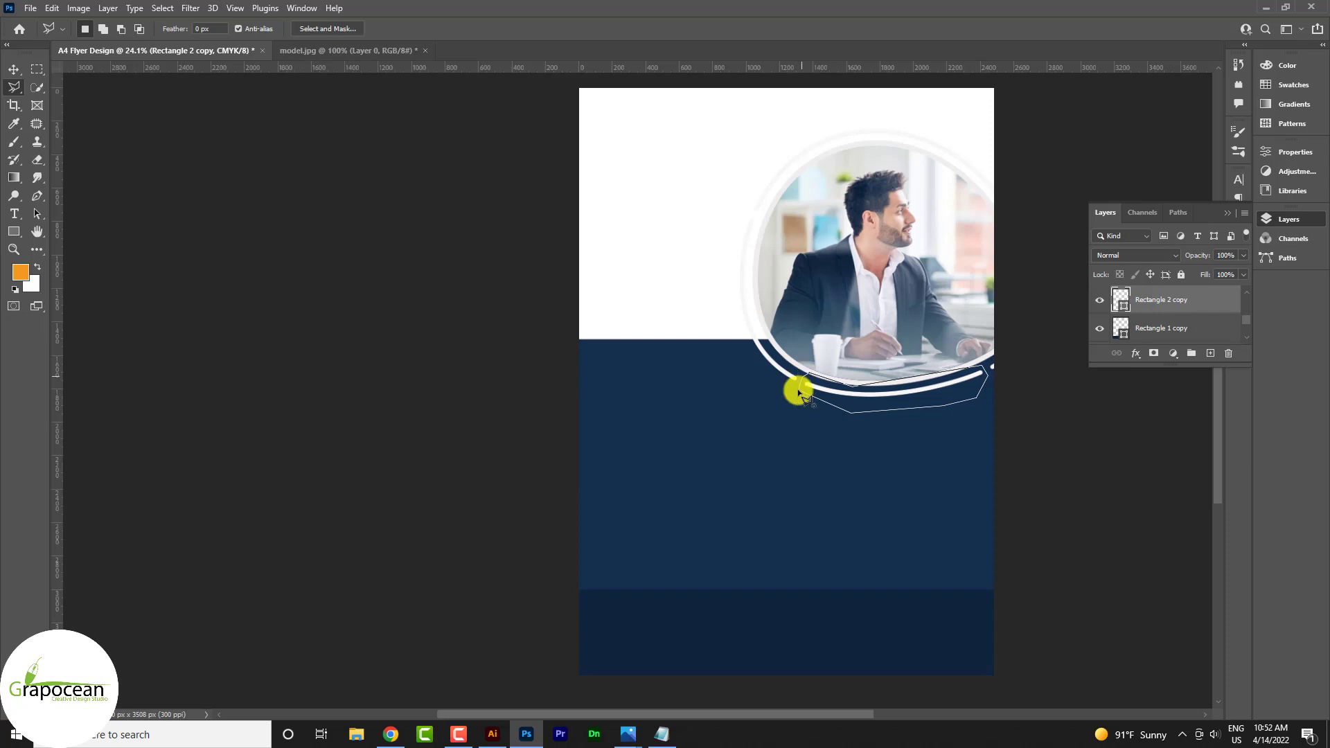
click(801, 393)
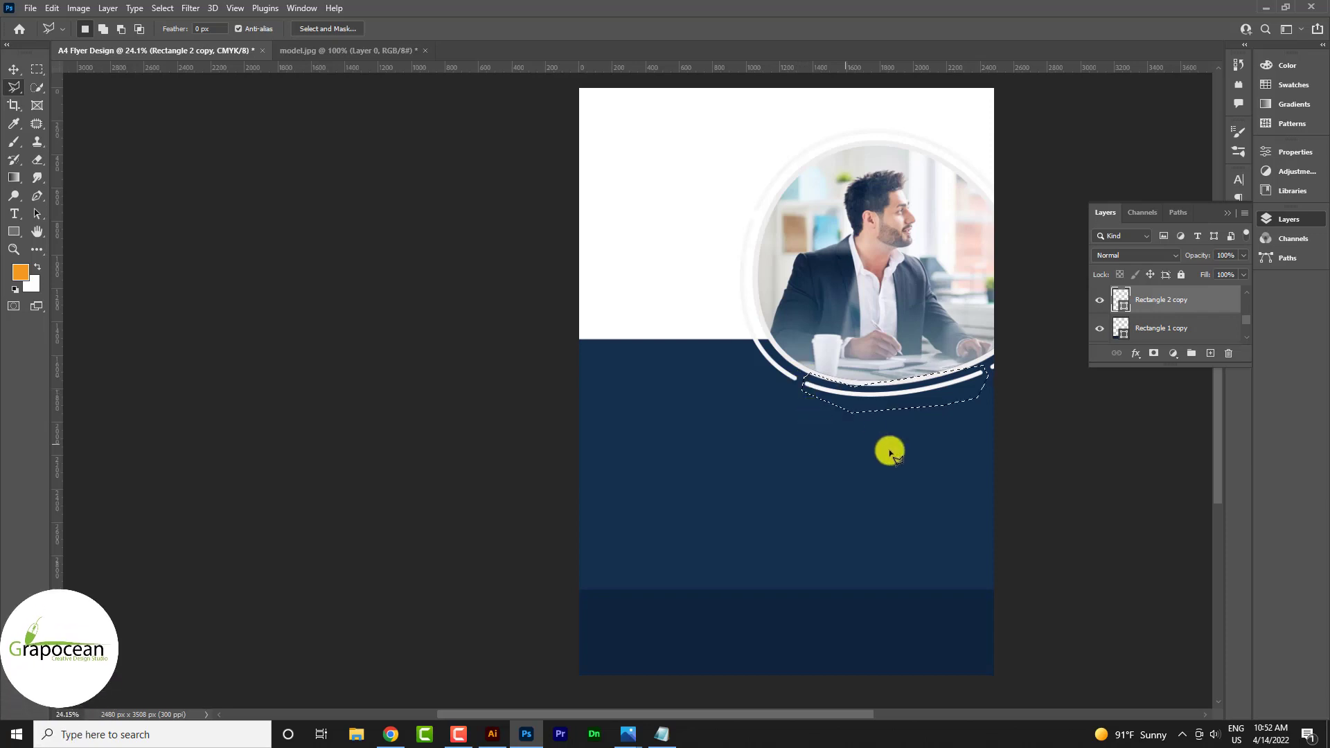
Step: Rasterize Rectangle 2 copy and move the selected lower arc onto new Layer 2
right_click(1186, 300)
click(1066, 345)
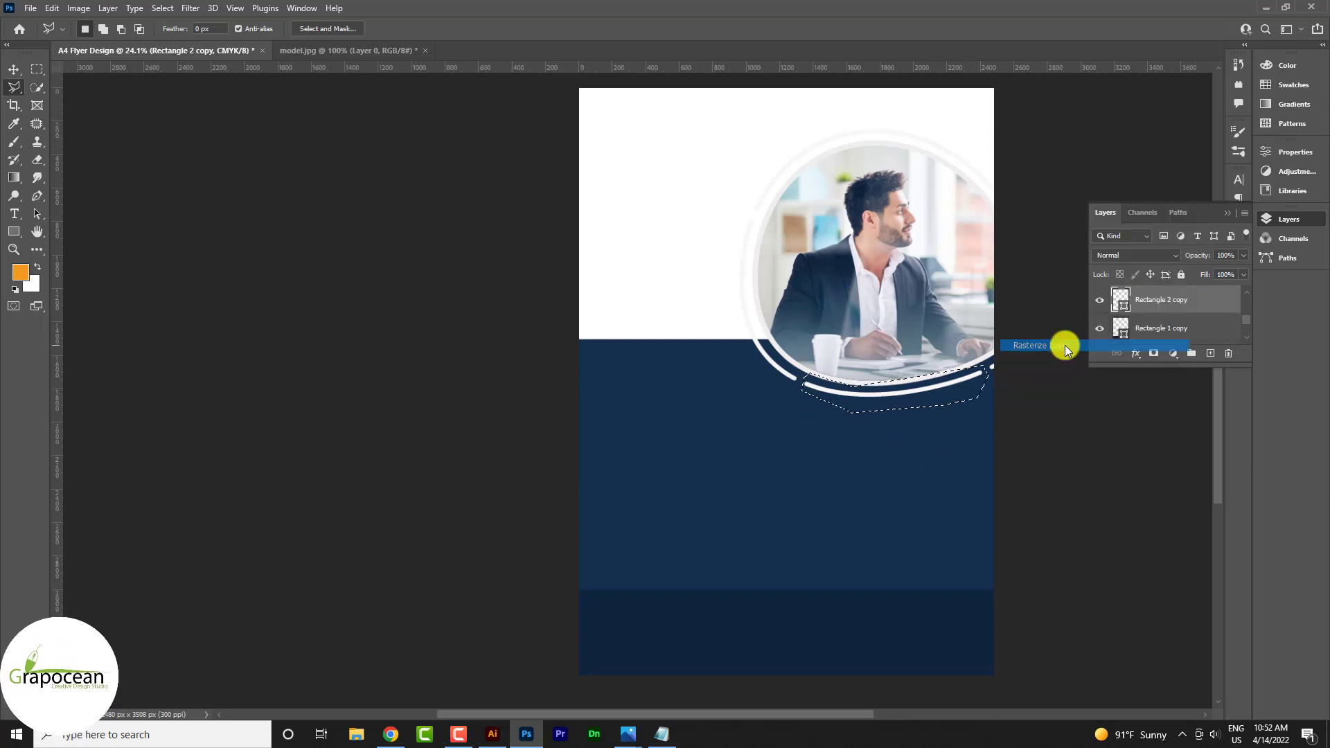
key(Delete)
key(ctrl+d)
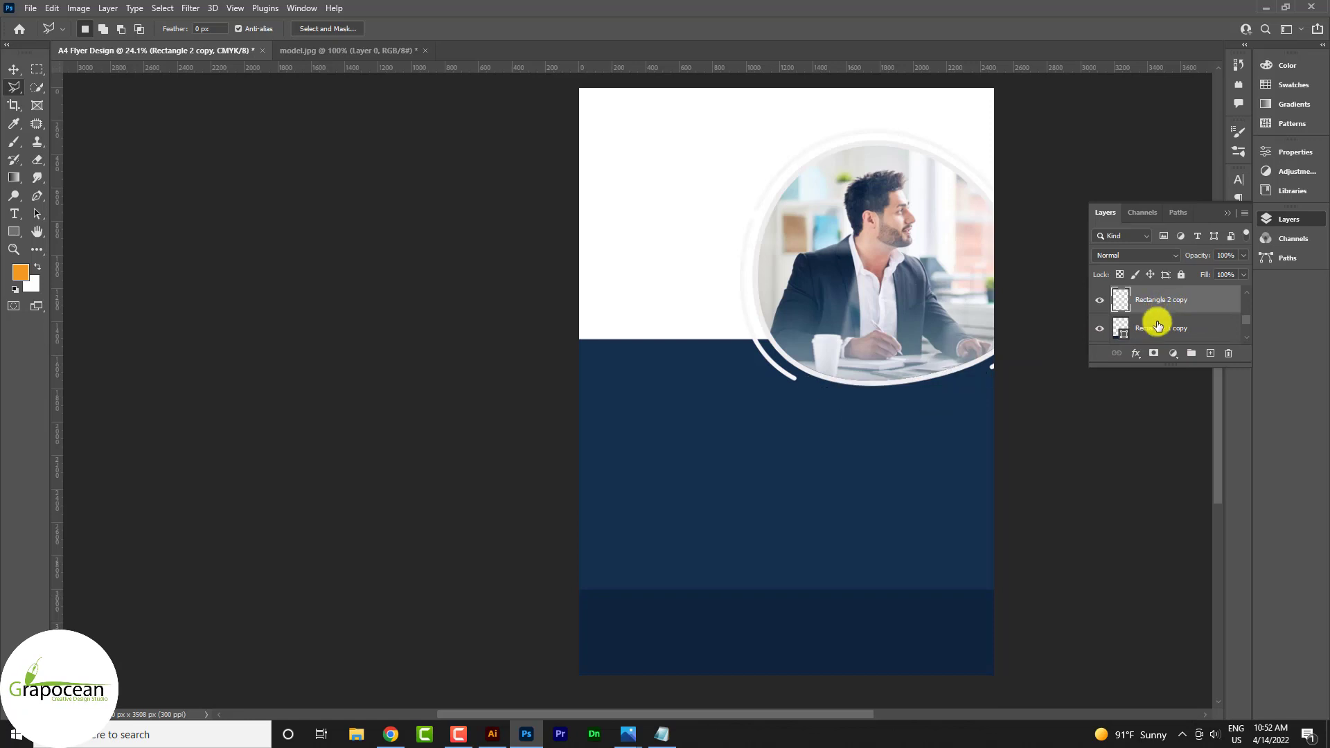
key(ctrl+v)
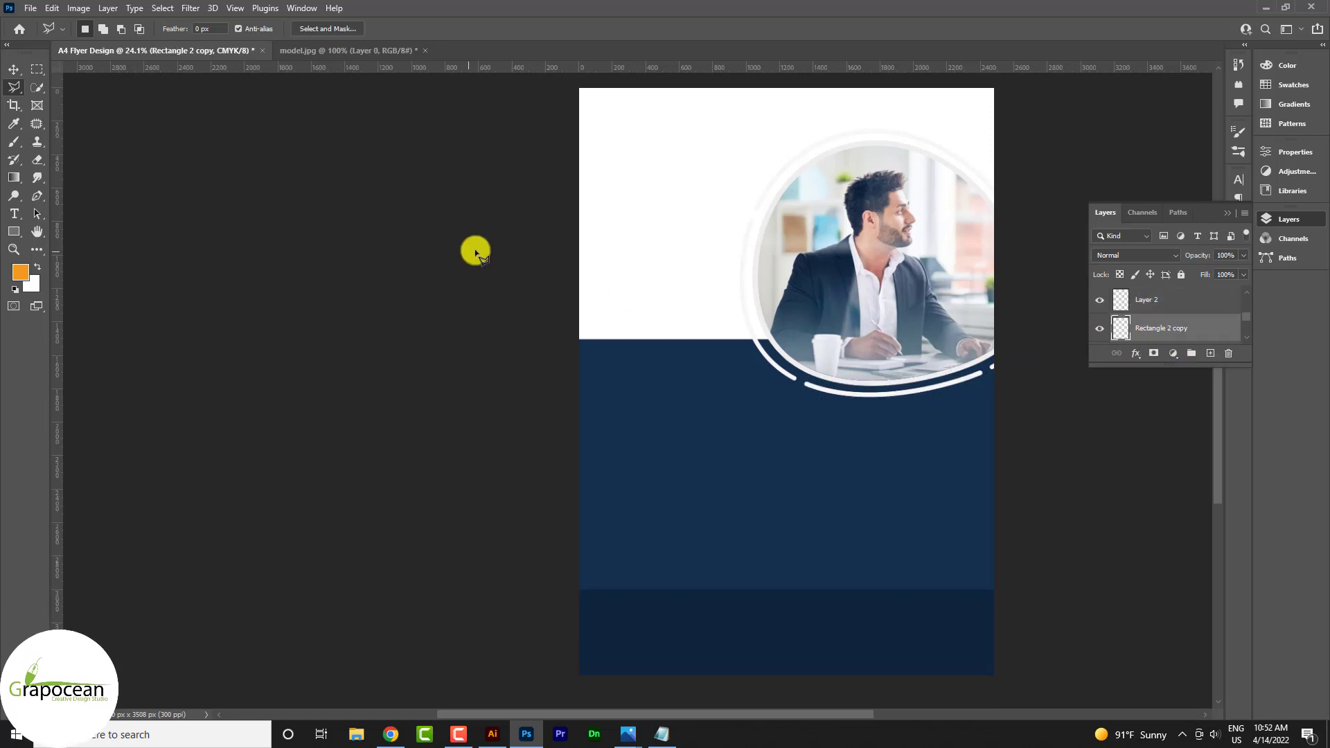
Step: Select the ring's left arc and copy it onto its own new layer, Layer 3
scroll(783, 225, up, 2)
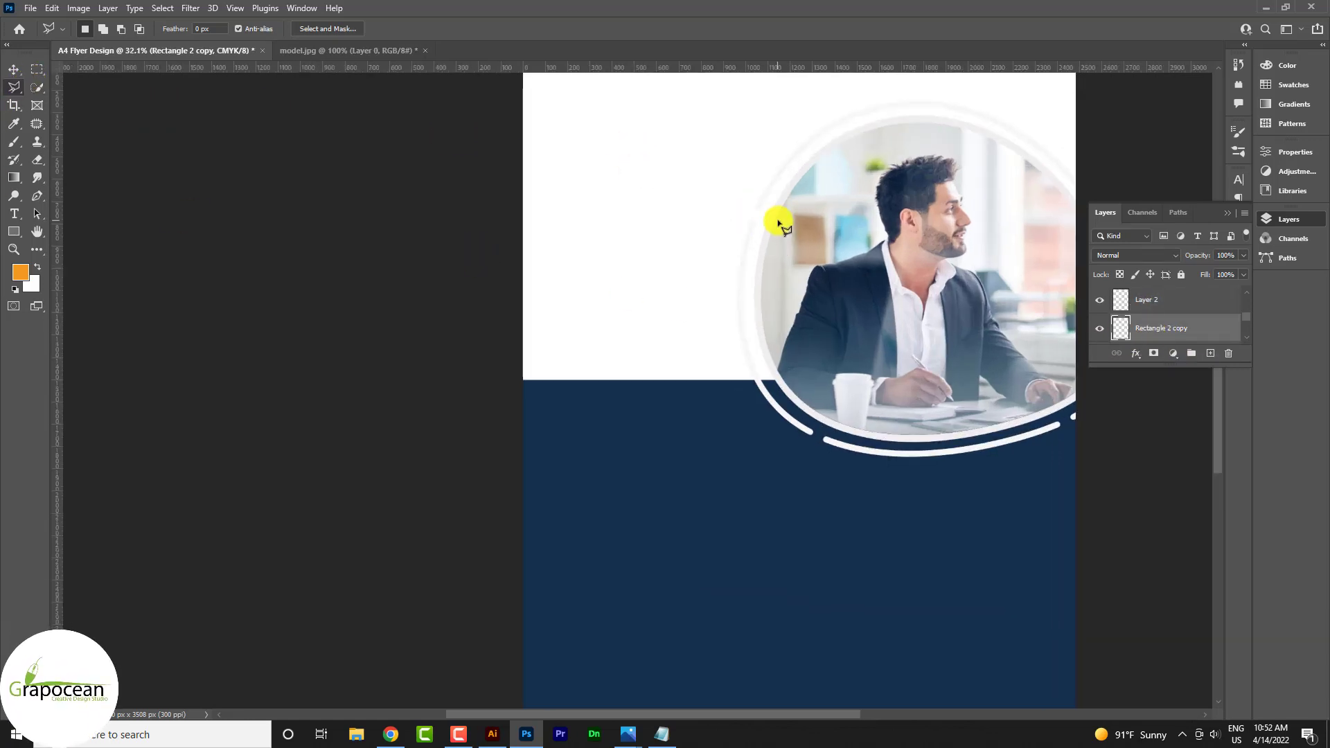
click(738, 215)
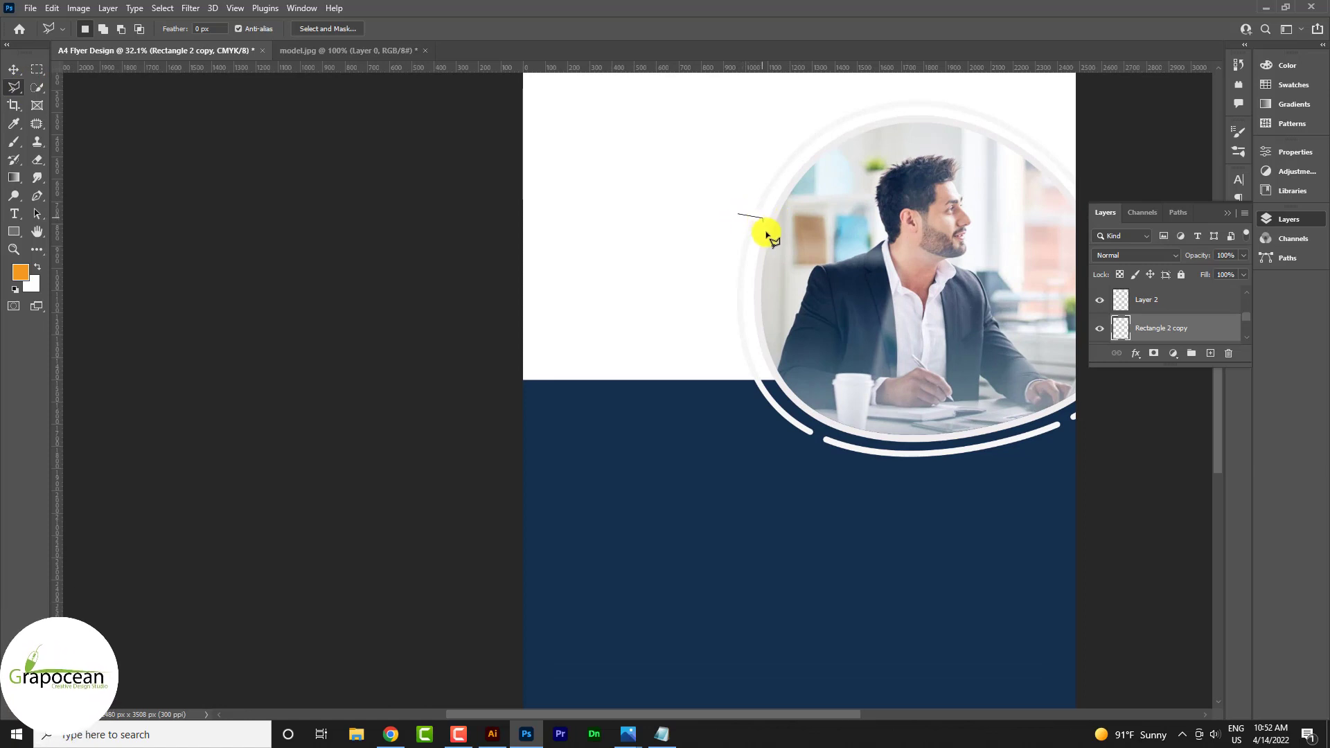
click(817, 416)
click(817, 452)
click(704, 421)
click(669, 284)
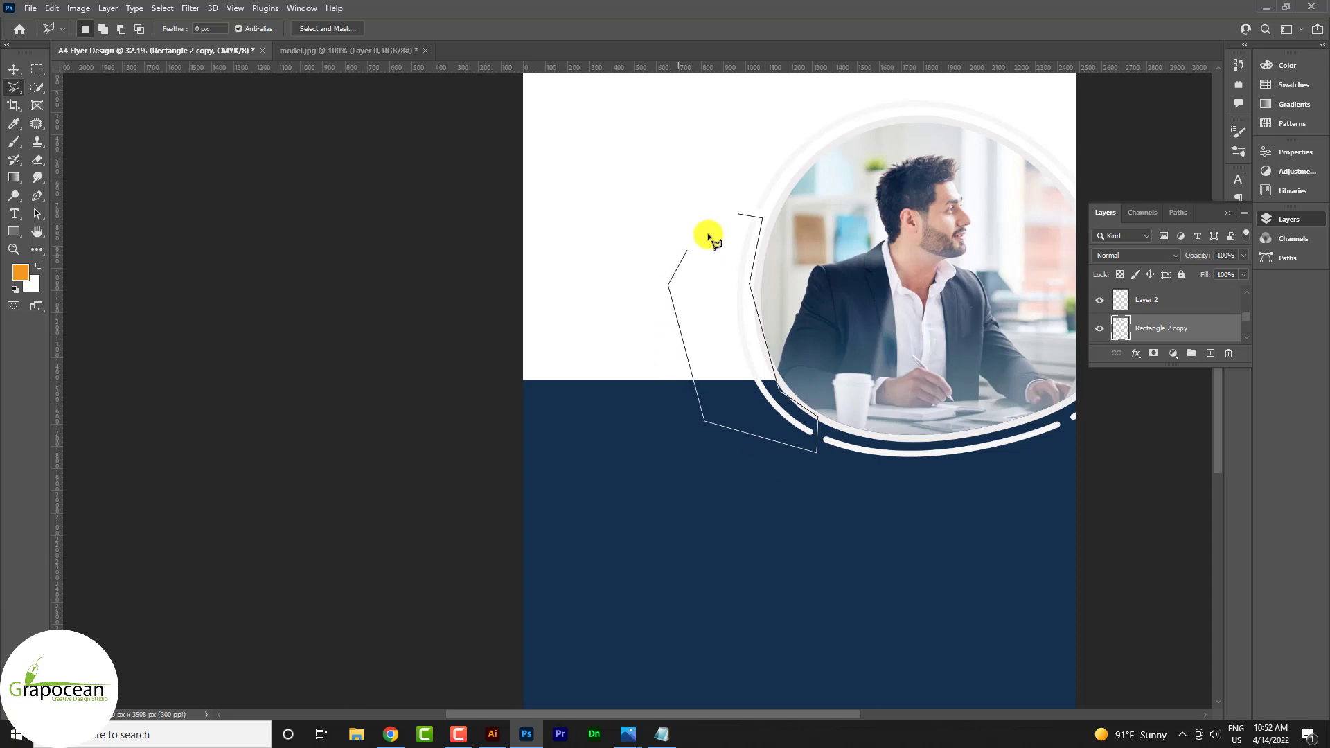
click(743, 217)
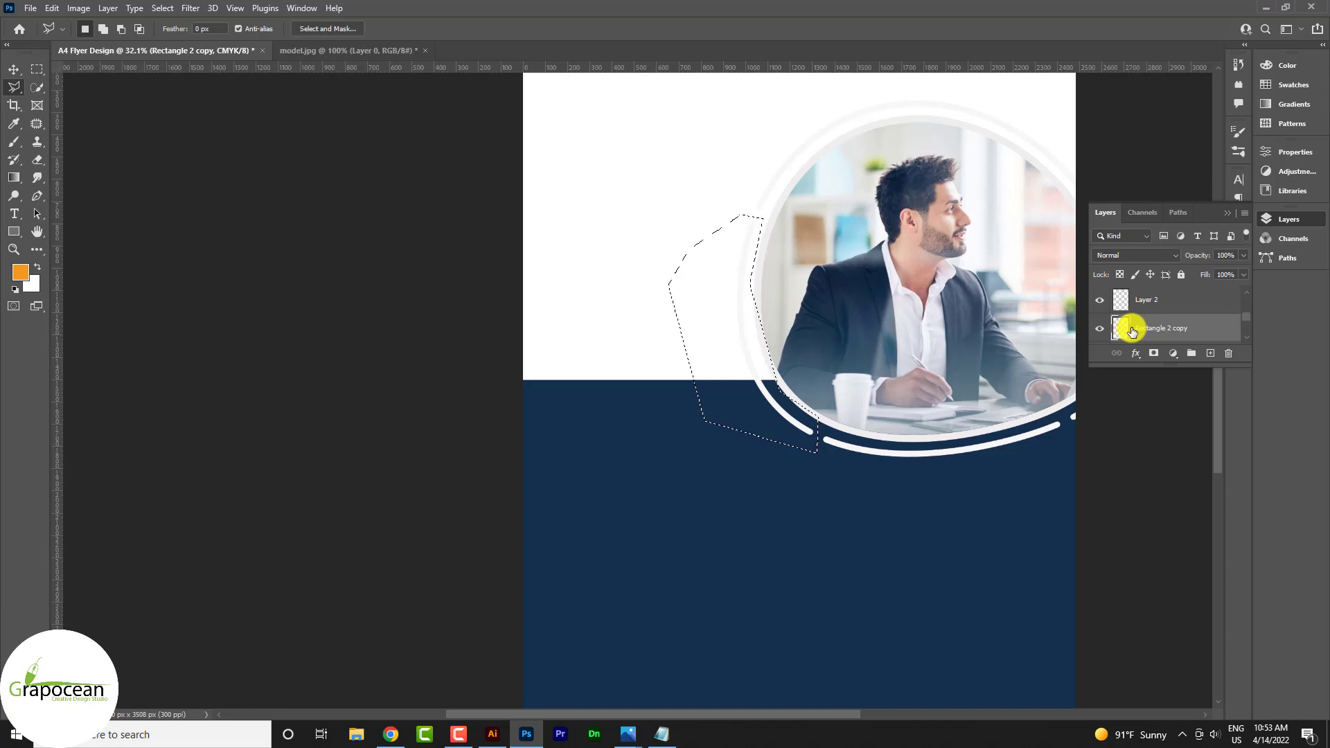
key(ctrl+j)
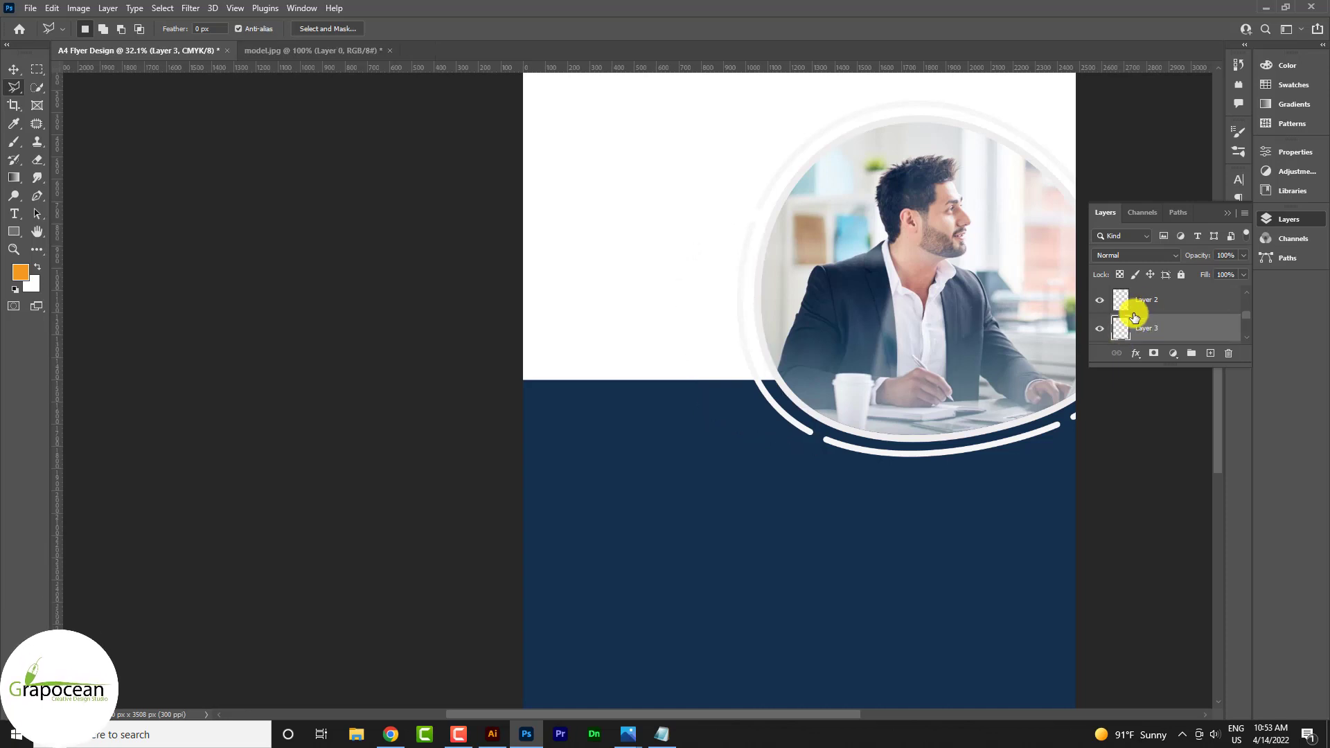
Step: Outline the outer ring's top arc with the Polygonal Lasso
click(766, 215)
click(834, 139)
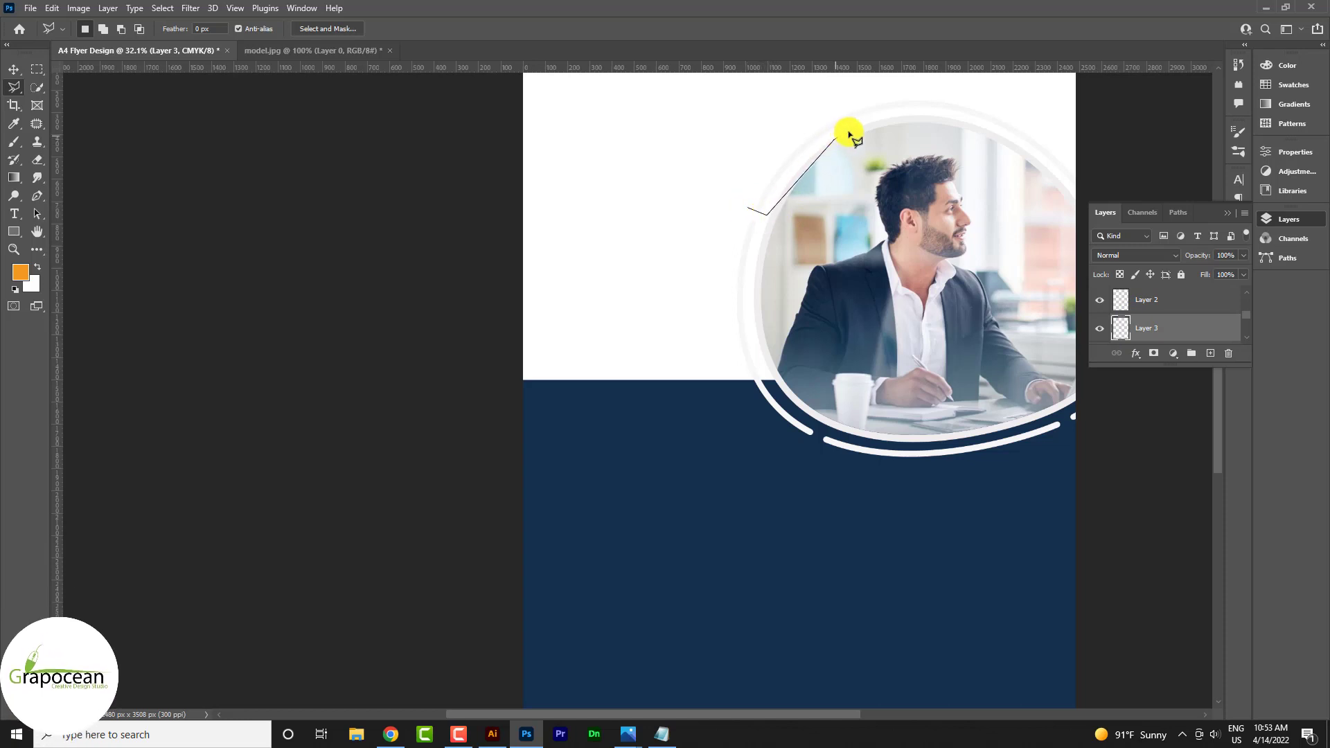
click(1100, 251)
click(1124, 163)
click(1045, 76)
click(859, 73)
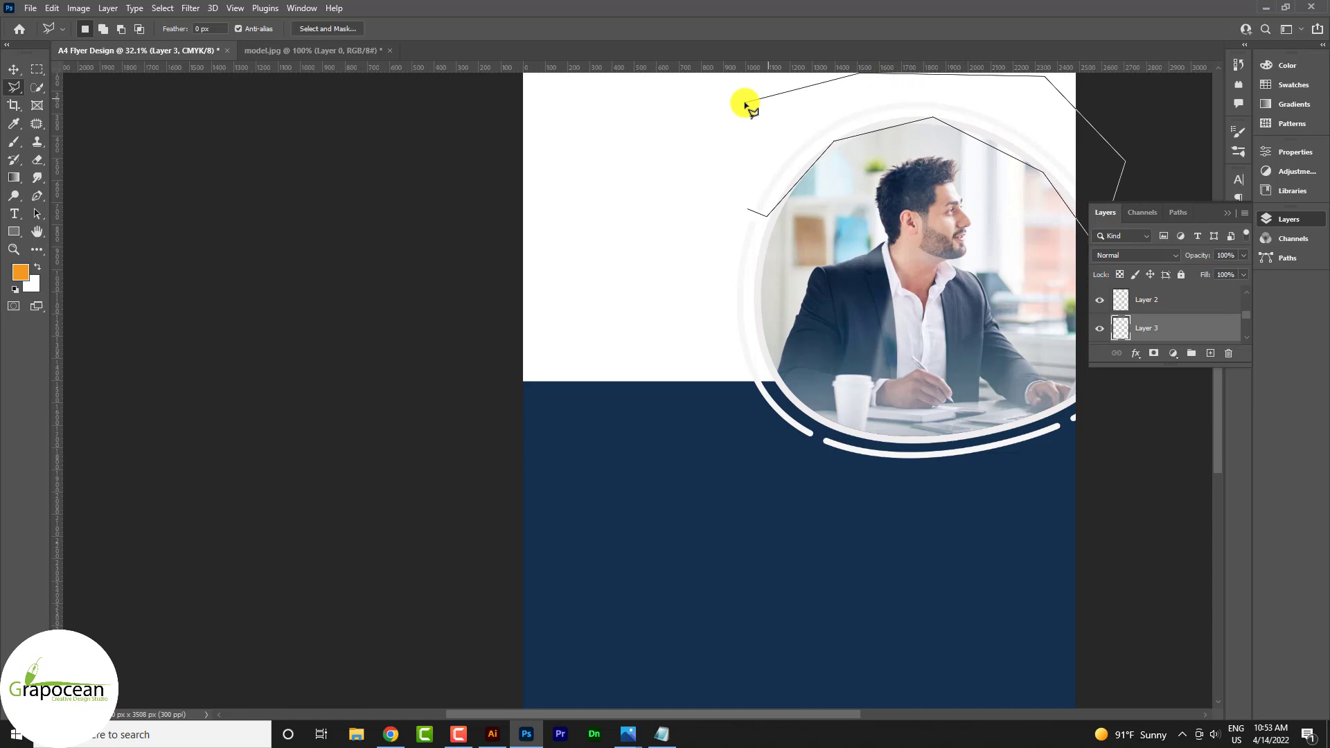
double_click(749, 208)
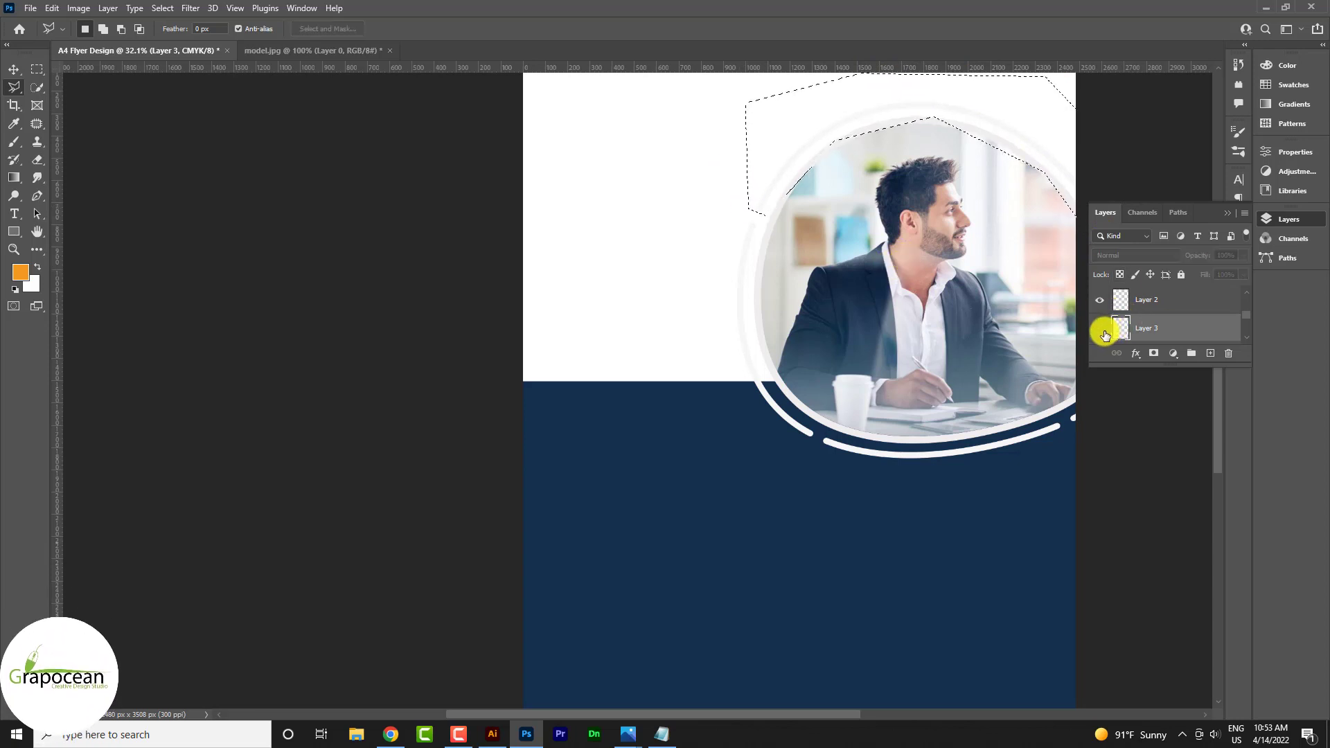
scroll(1226, 328, down, 1)
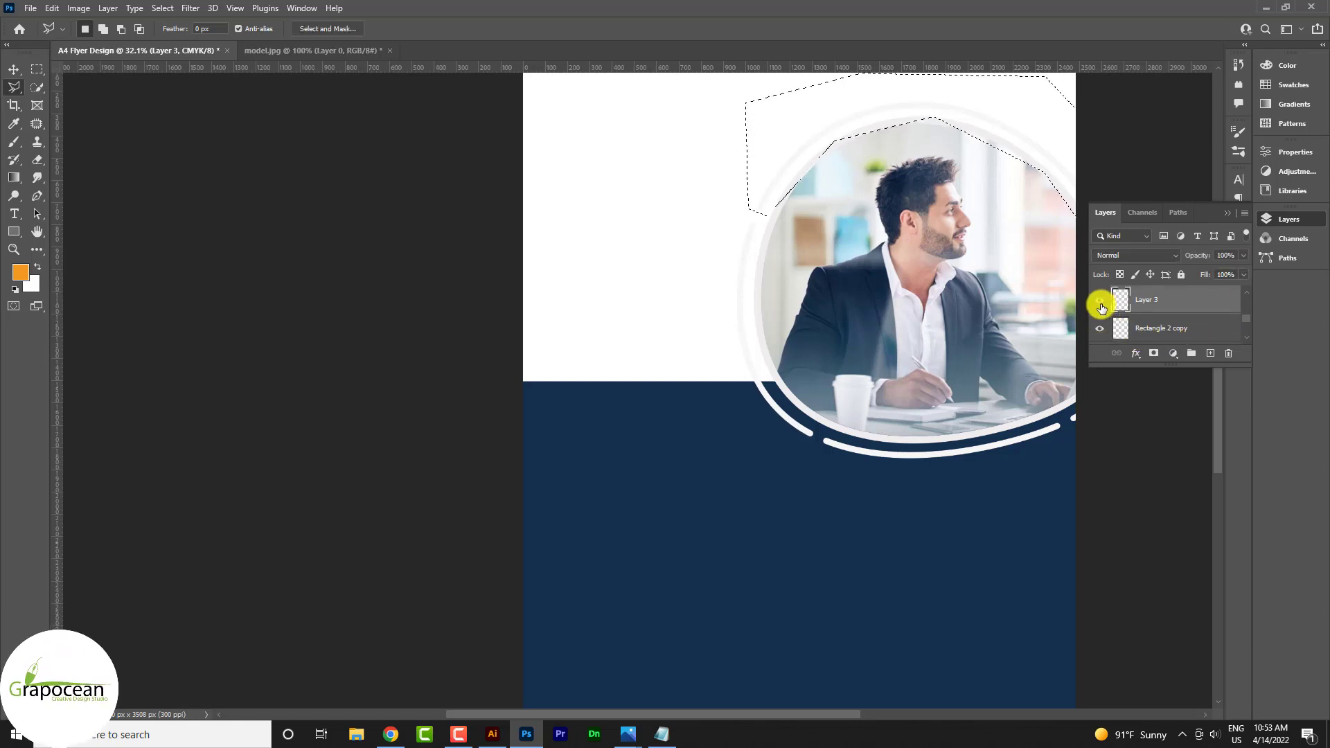
Step: Copy the top arc from Rectangle 2 copy onto Layer 4 and hide the original ring layer
click(1100, 301)
click(1099, 329)
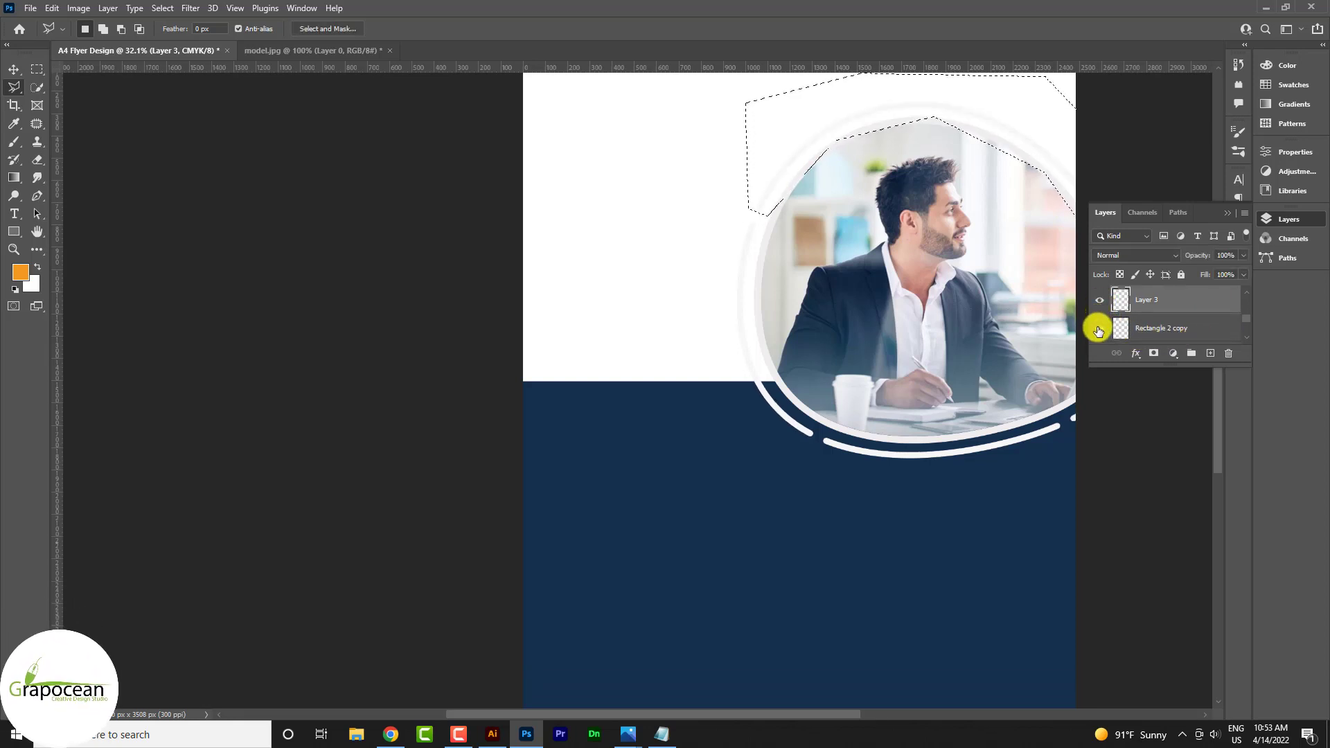
click(1152, 331)
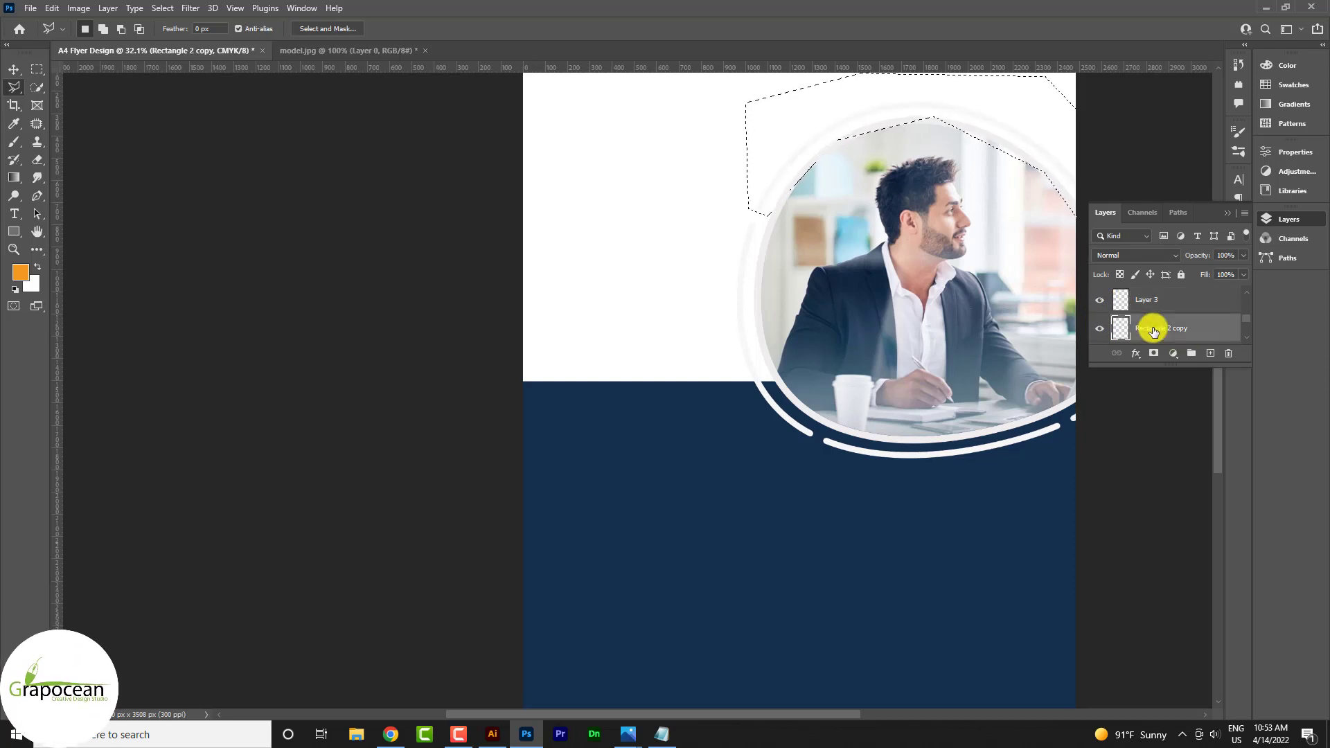
key(ctrl+j)
scroll(1171, 326, down, 1)
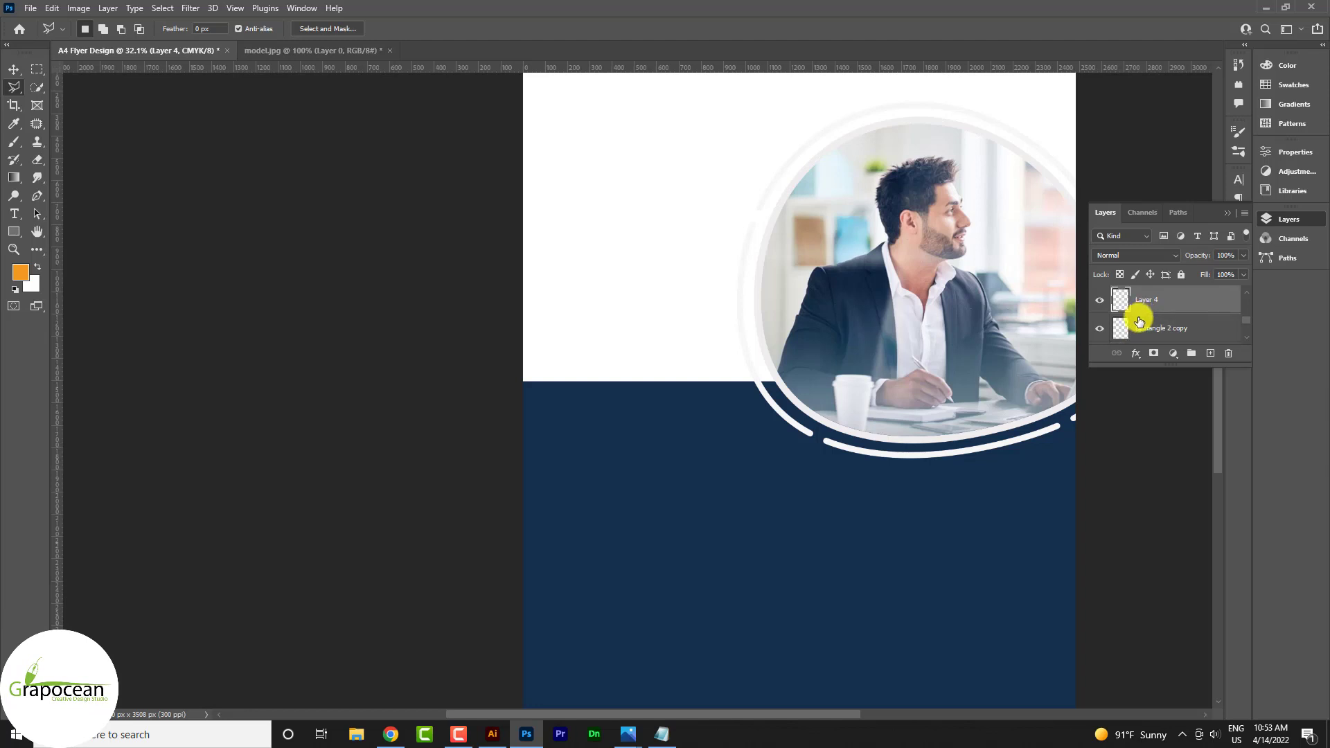
click(1100, 328)
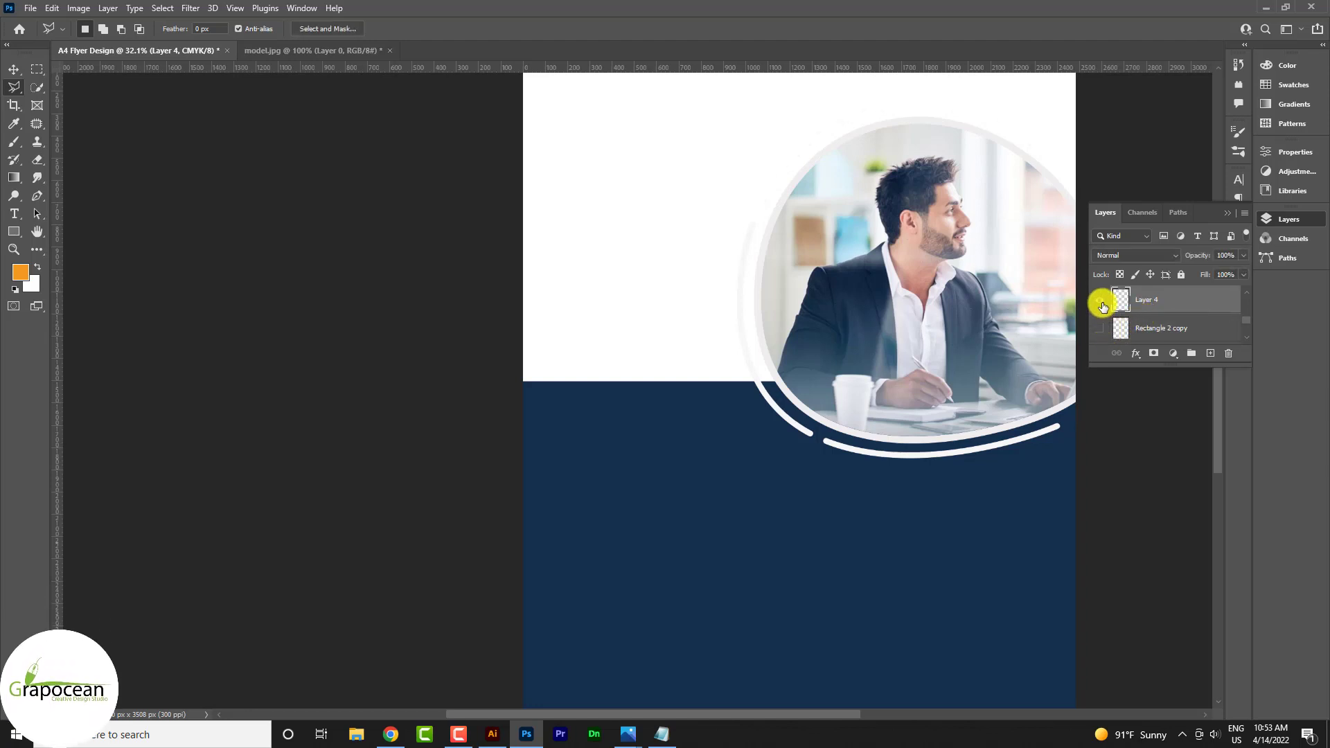
Step: Give Layer 4 a Gradient Overlay using an orange-yellow Oranges preset
right_click(1206, 302)
click(1059, 133)
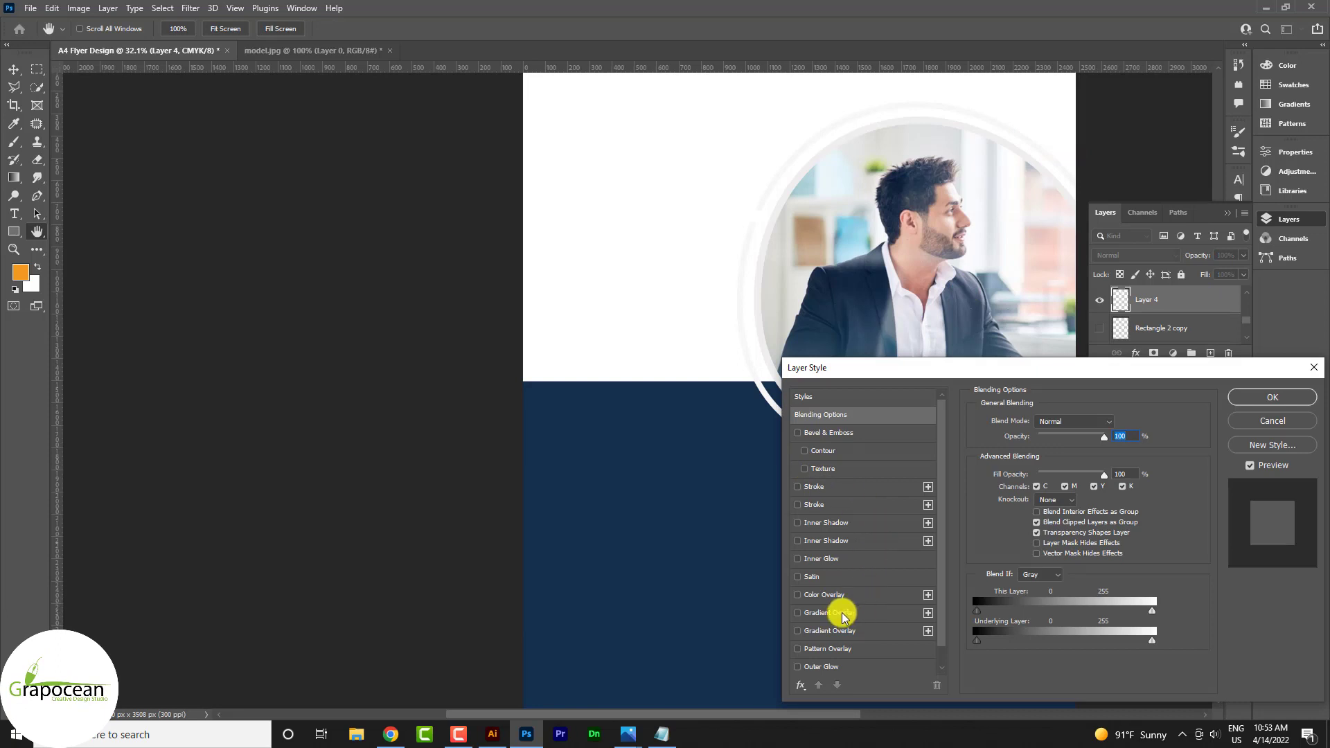
click(845, 612)
mouse_move(999, 365)
mouse_down()
mouse_move(1320, 375)
mouse_move(767, 372)
mouse_move(898, 374)
mouse_up()
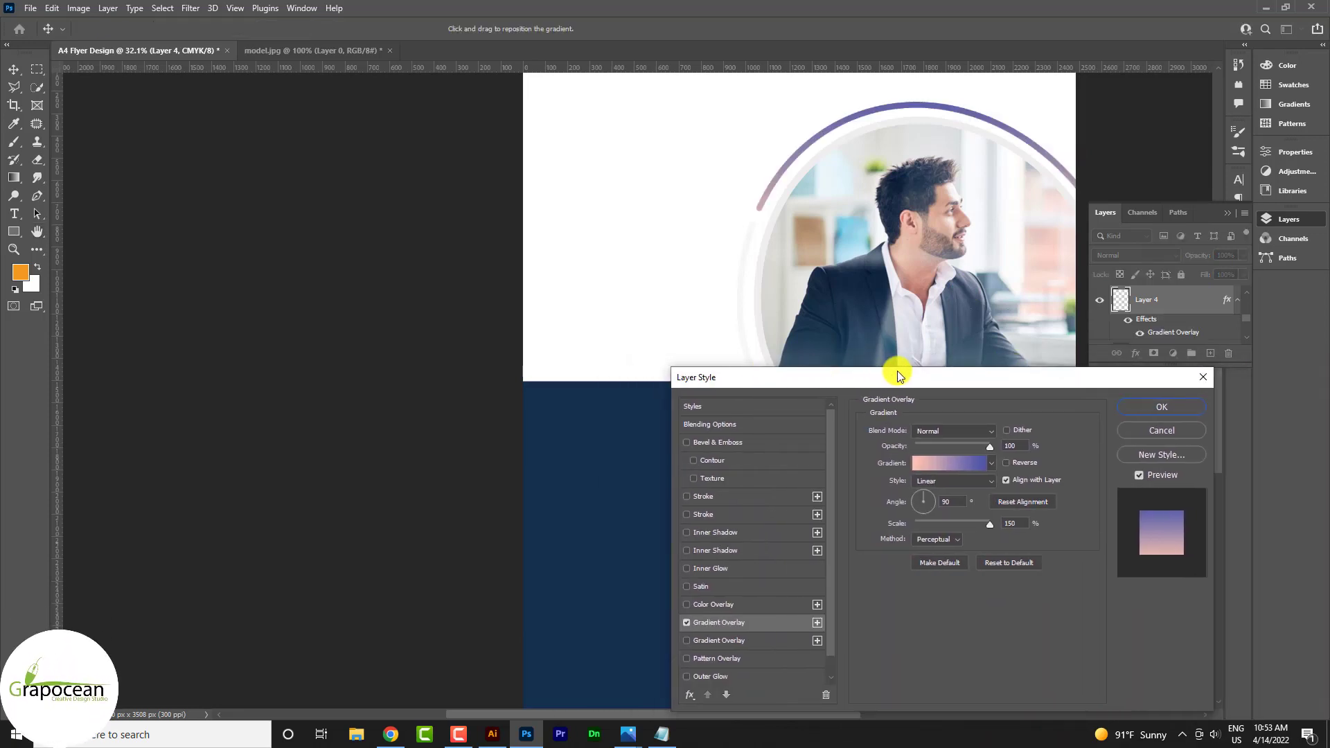
click(991, 463)
click(964, 555)
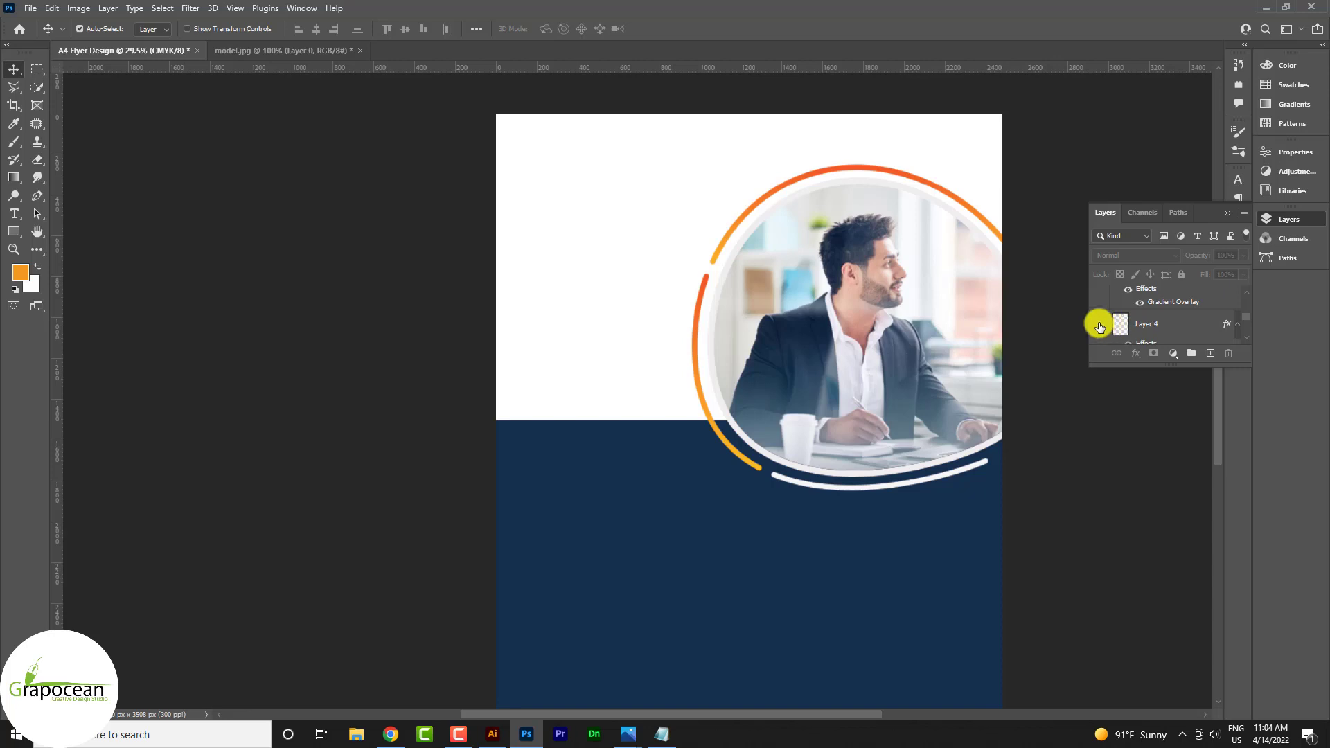
Step: Select the Rectangle 2 copy 3 circle and scale it up to 134%
click(980, 347)
click(1099, 330)
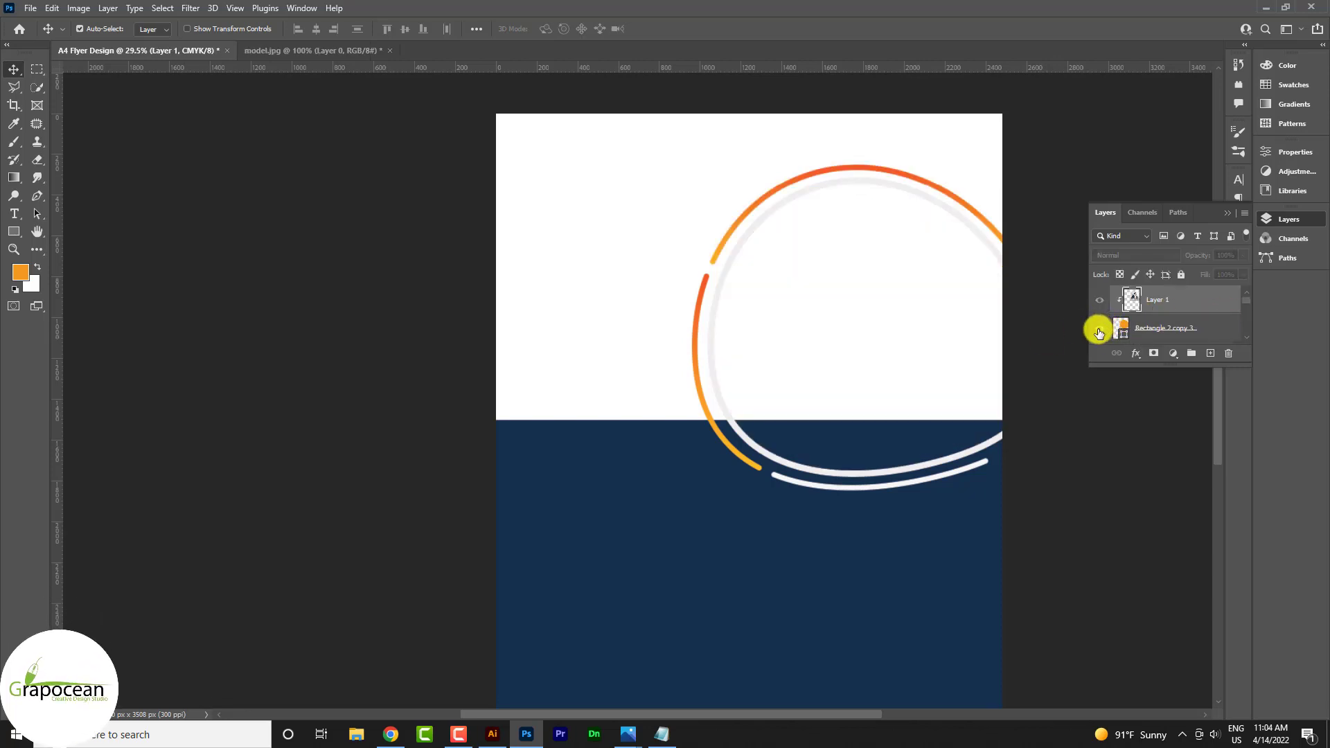
click(1156, 328)
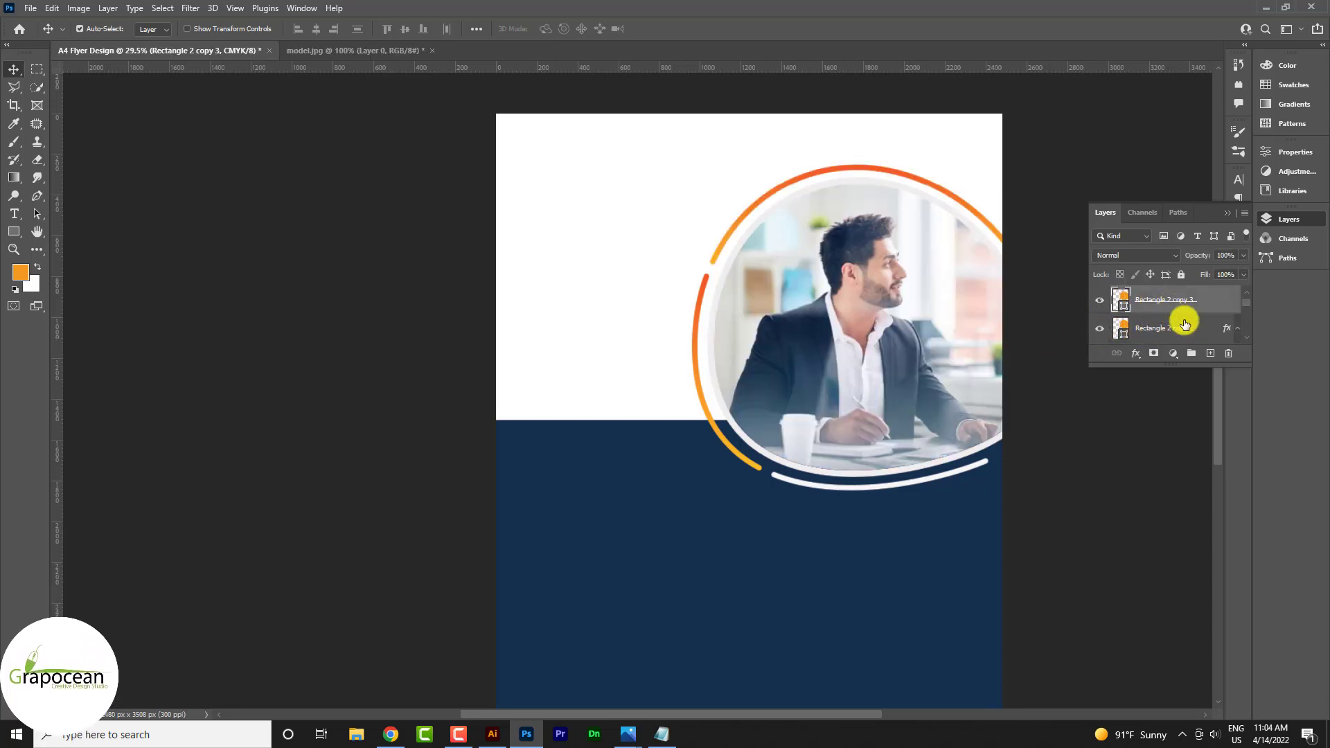
scroll(1185, 323, down, 1)
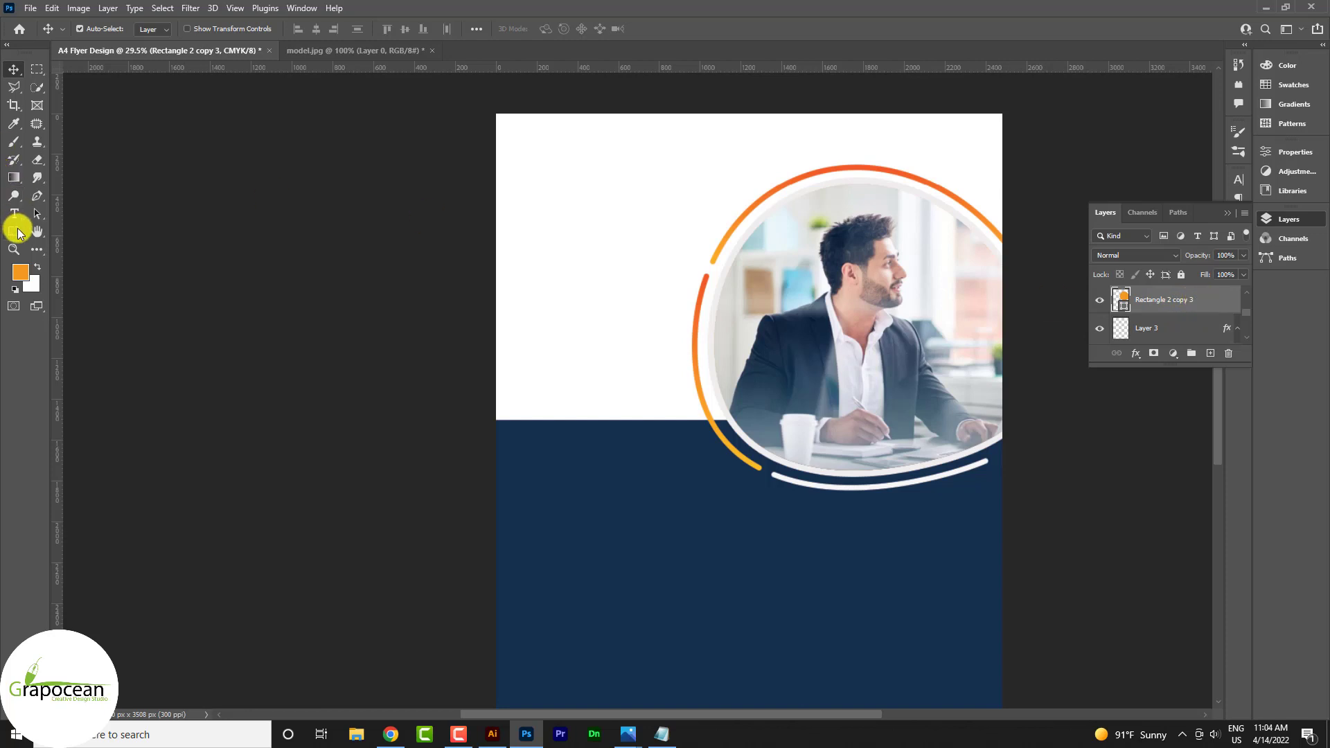
click(18, 229)
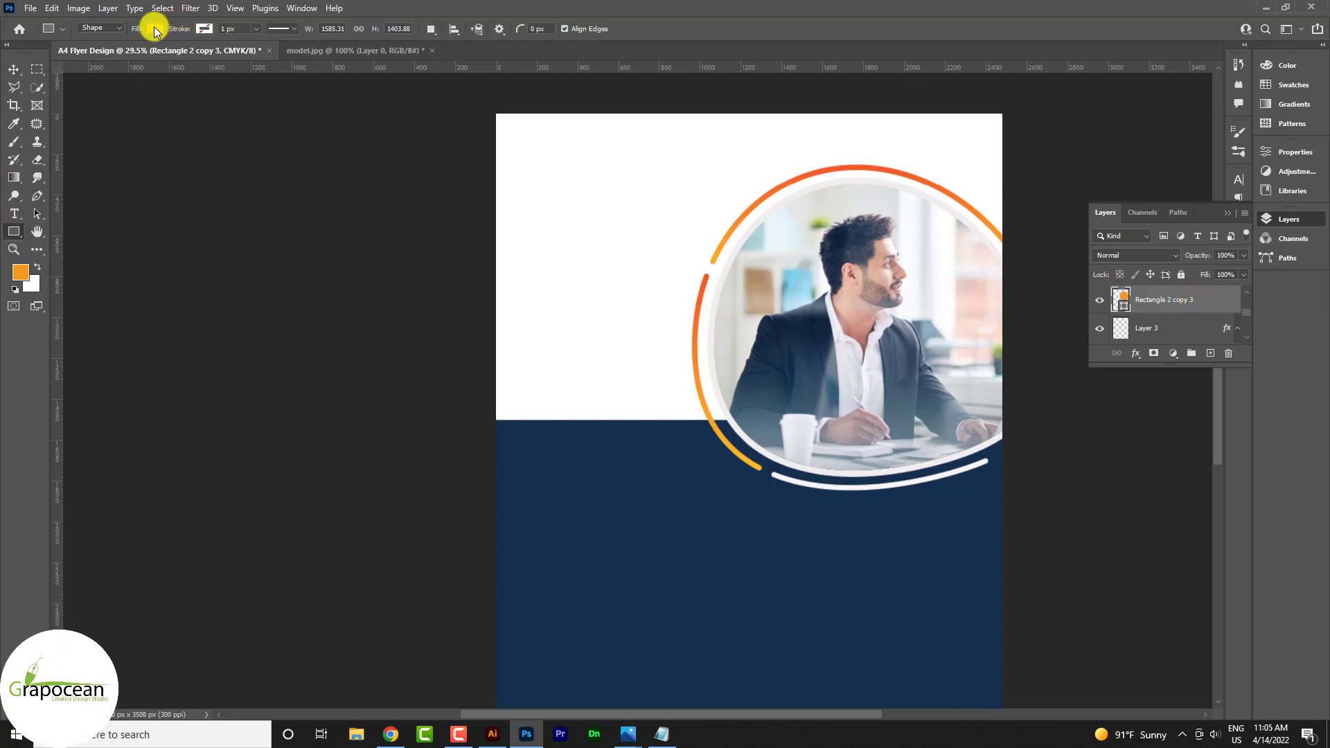
click(14, 69)
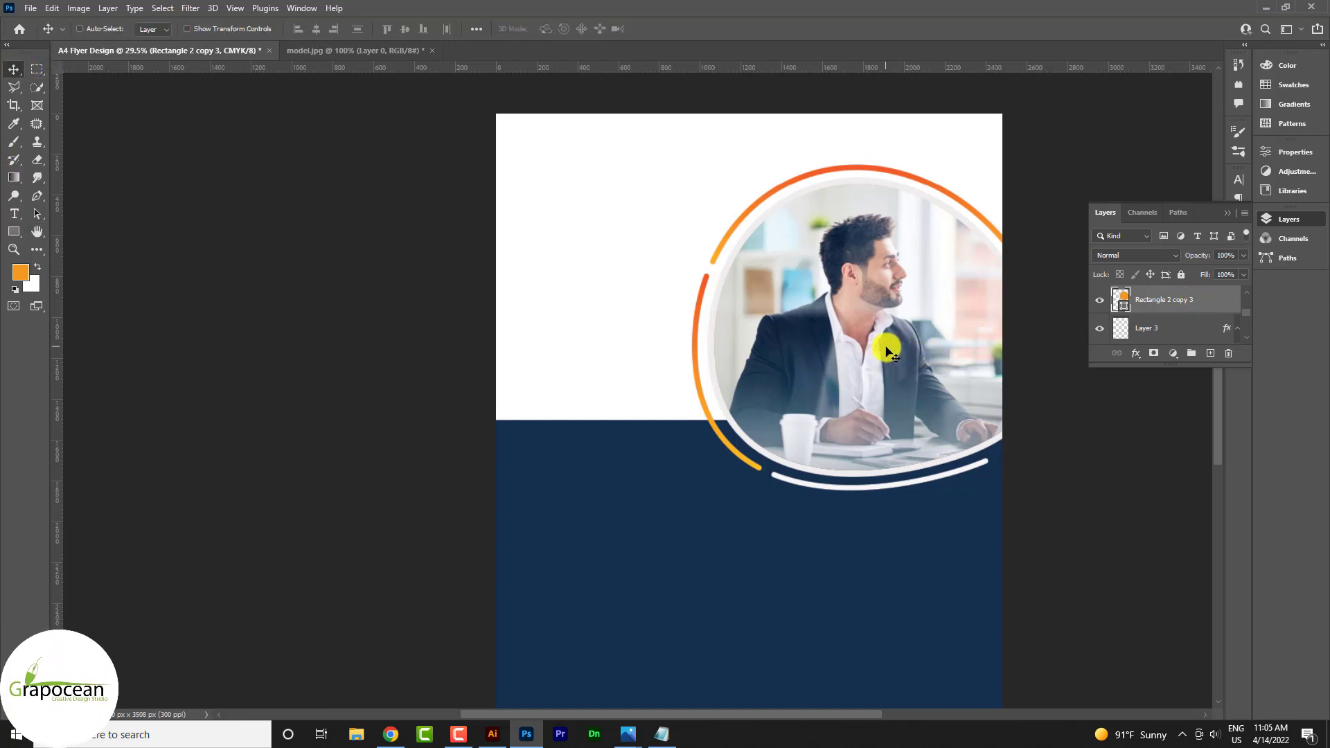
key(ctrl+t)
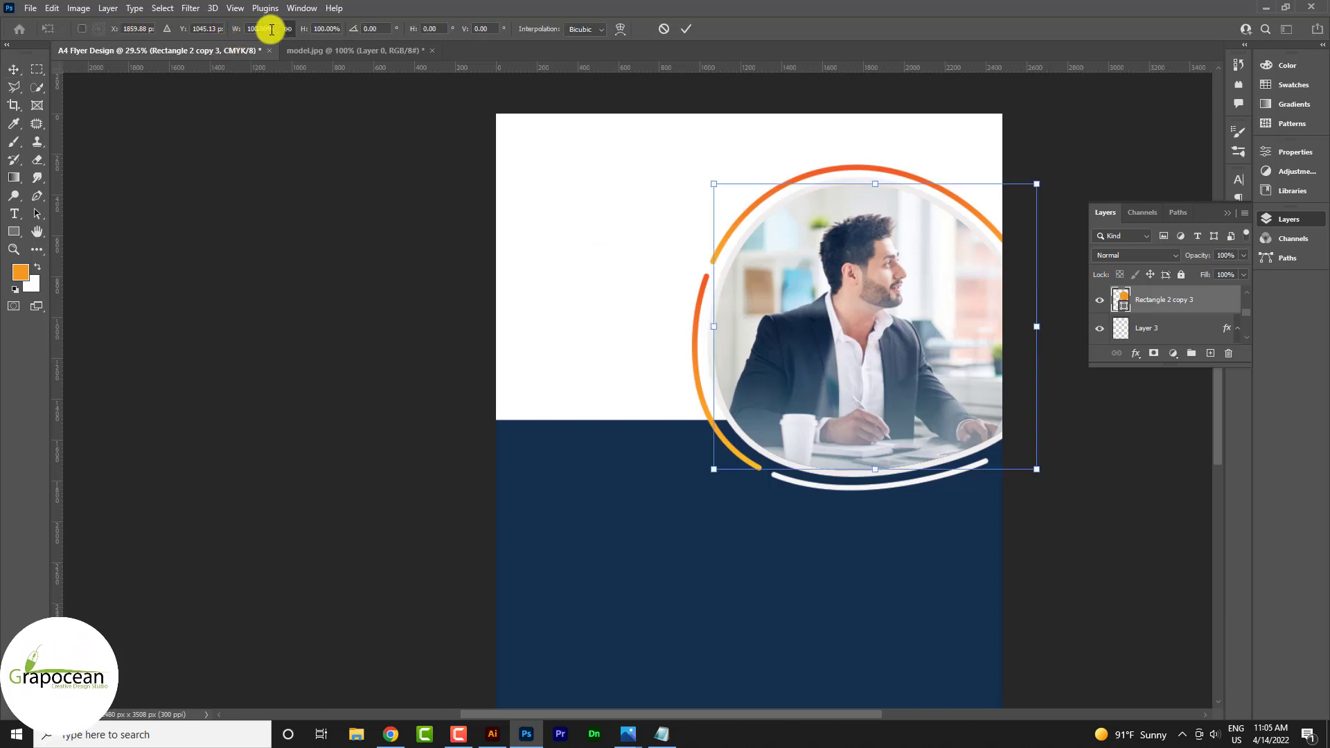
drag(238, 31, 261, 38)
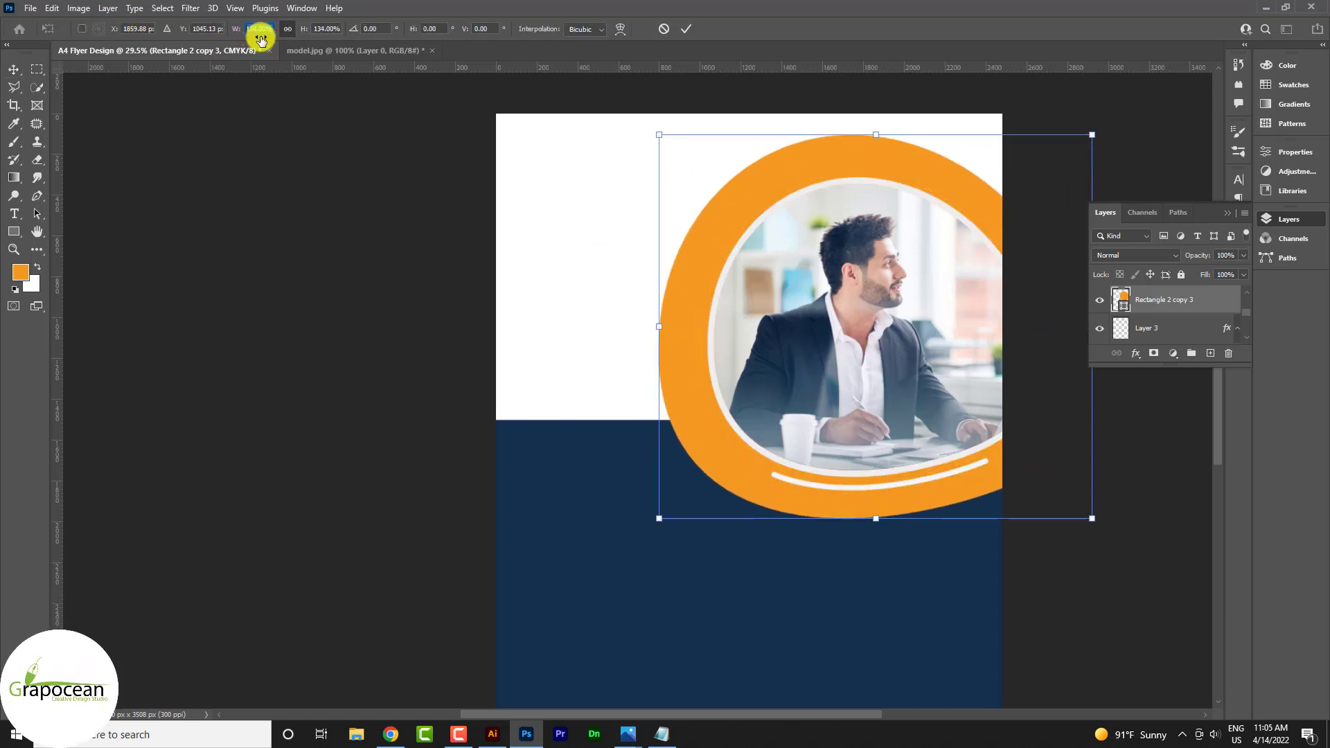
click(14, 231)
Step: Remove the circle's fill and scale the outline down to 89%
click(139, 35)
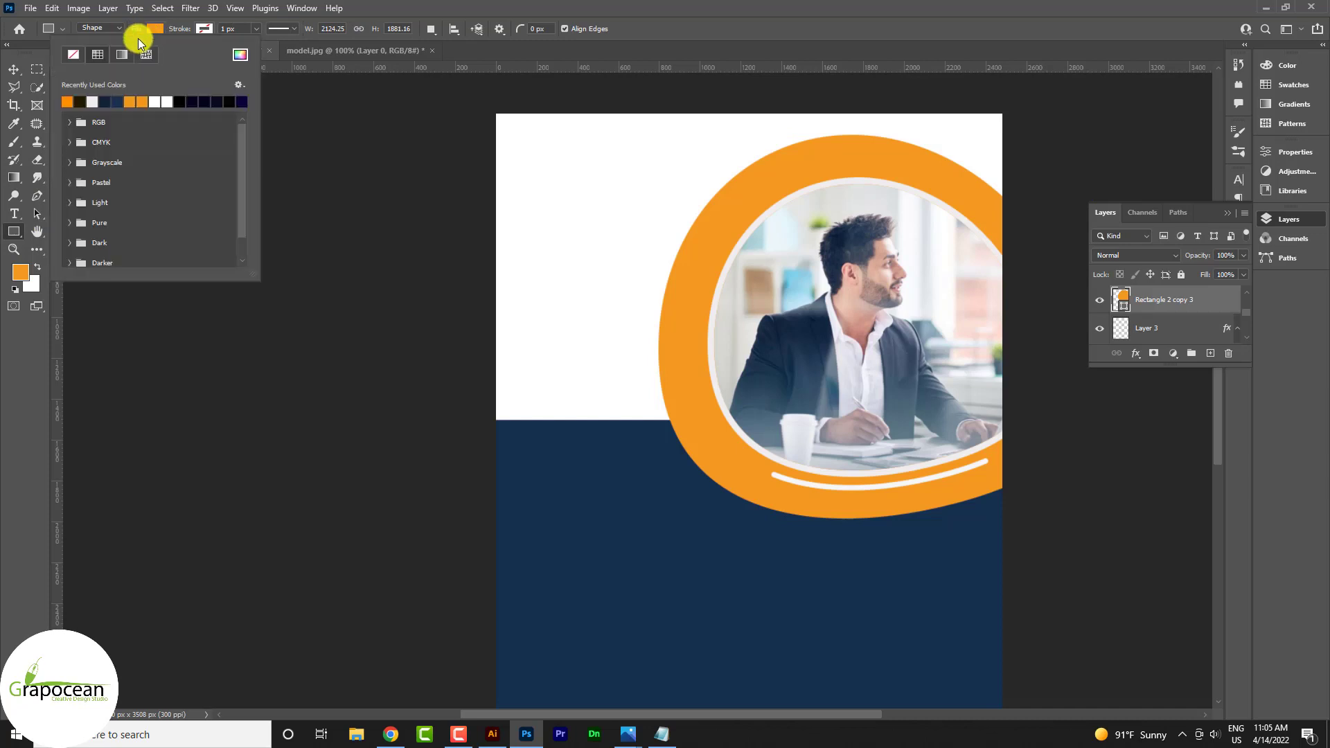
click(73, 54)
click(204, 28)
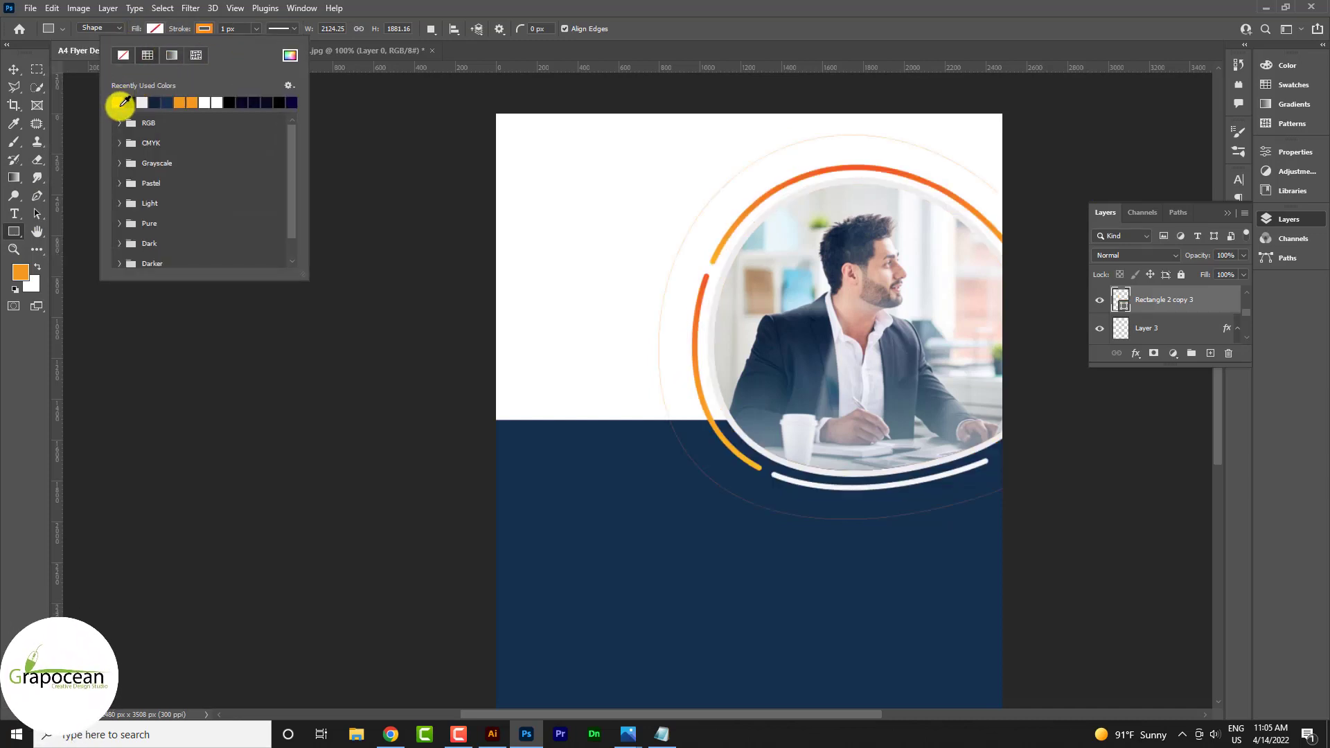
key(ctrl+t)
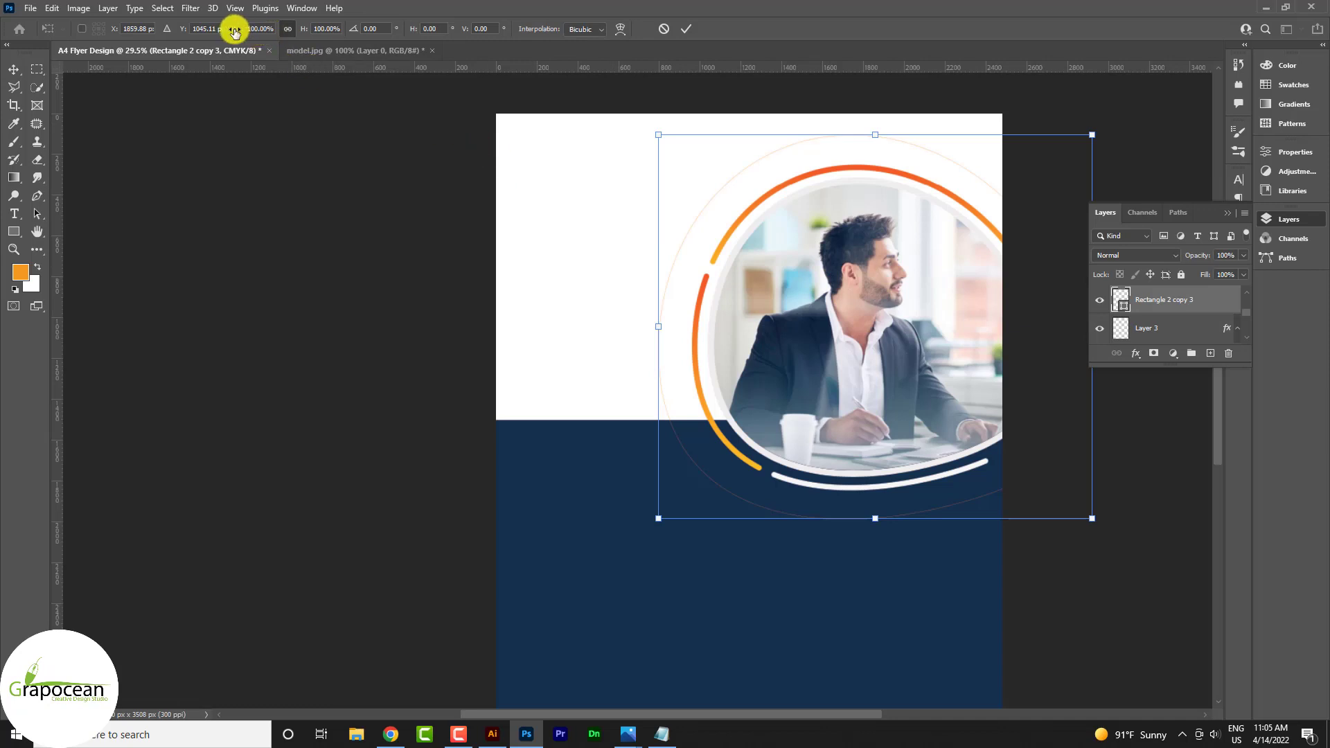
drag(235, 32, 228, 31)
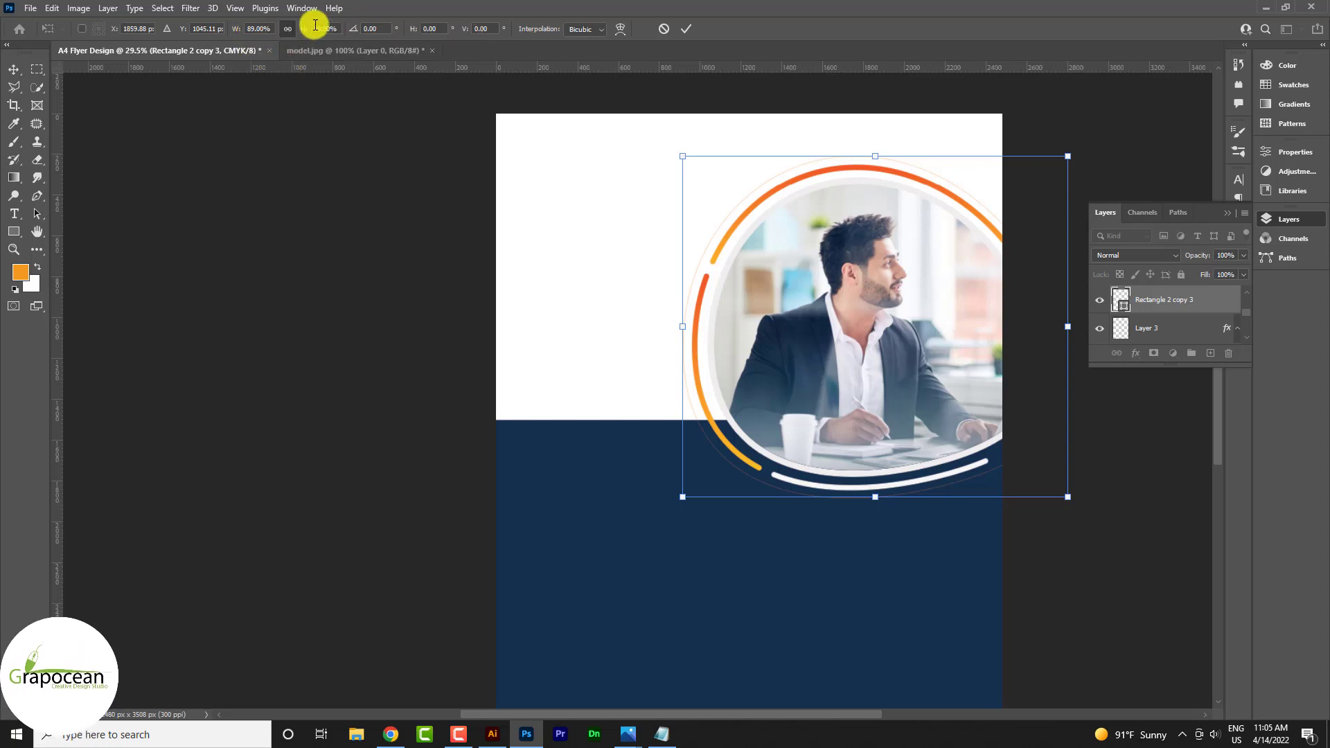
click(264, 31)
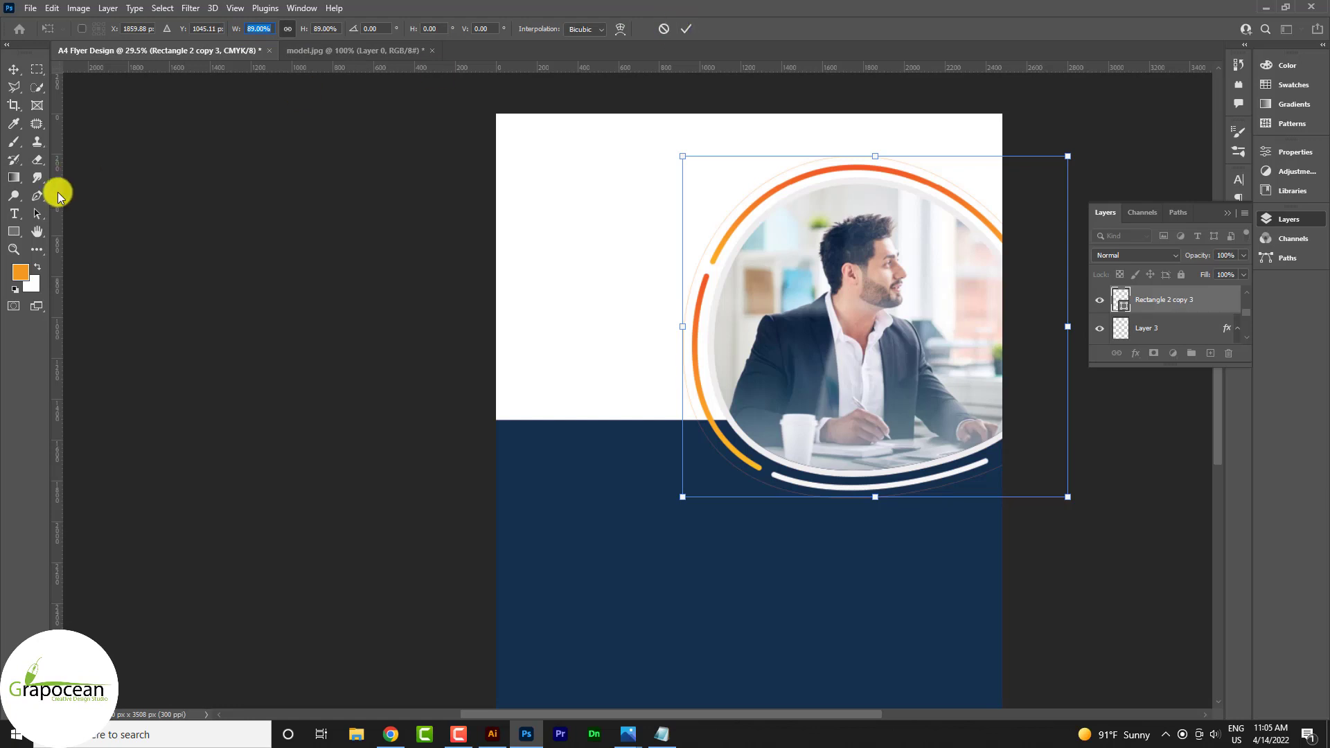
Step: Commit the 89% resize, thicken the circle's stroke and make it dashed
click(14, 232)
click(255, 29)
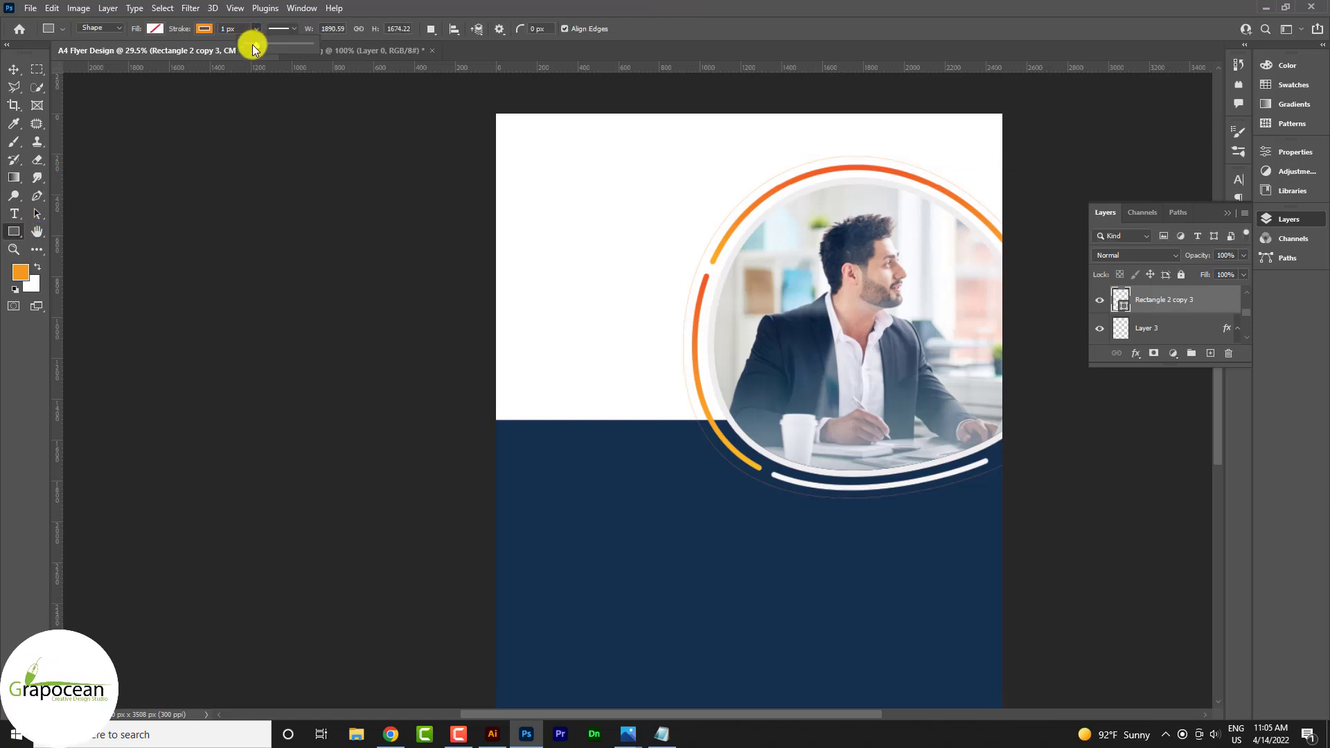
drag(255, 44, 266, 47)
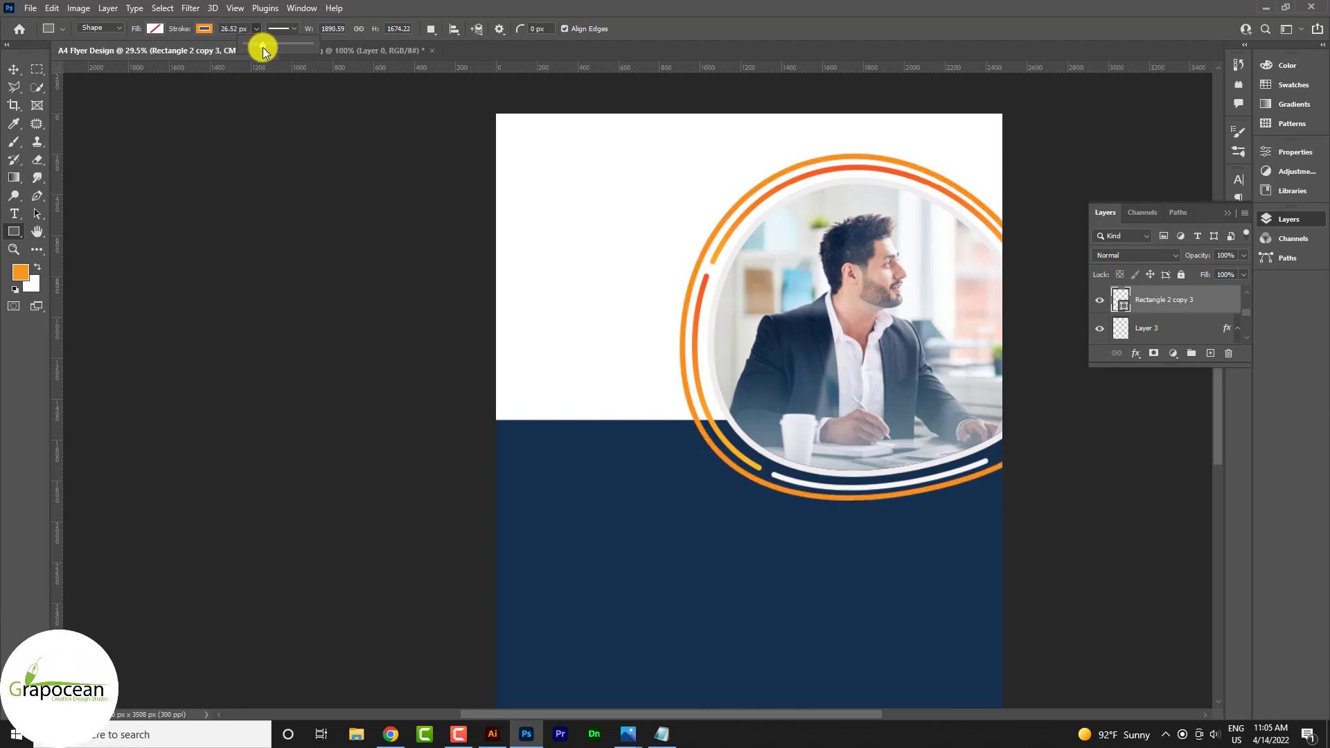
click(14, 69)
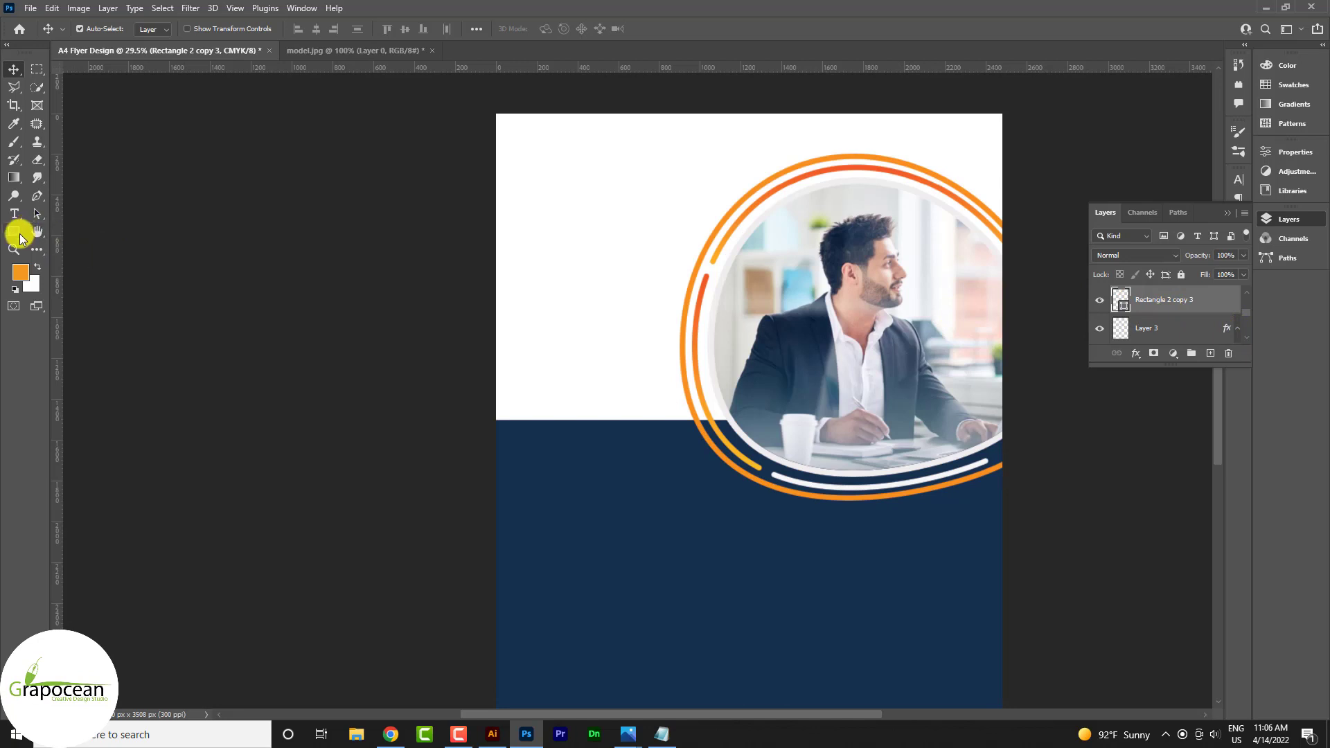
click(20, 235)
click(280, 28)
click(287, 96)
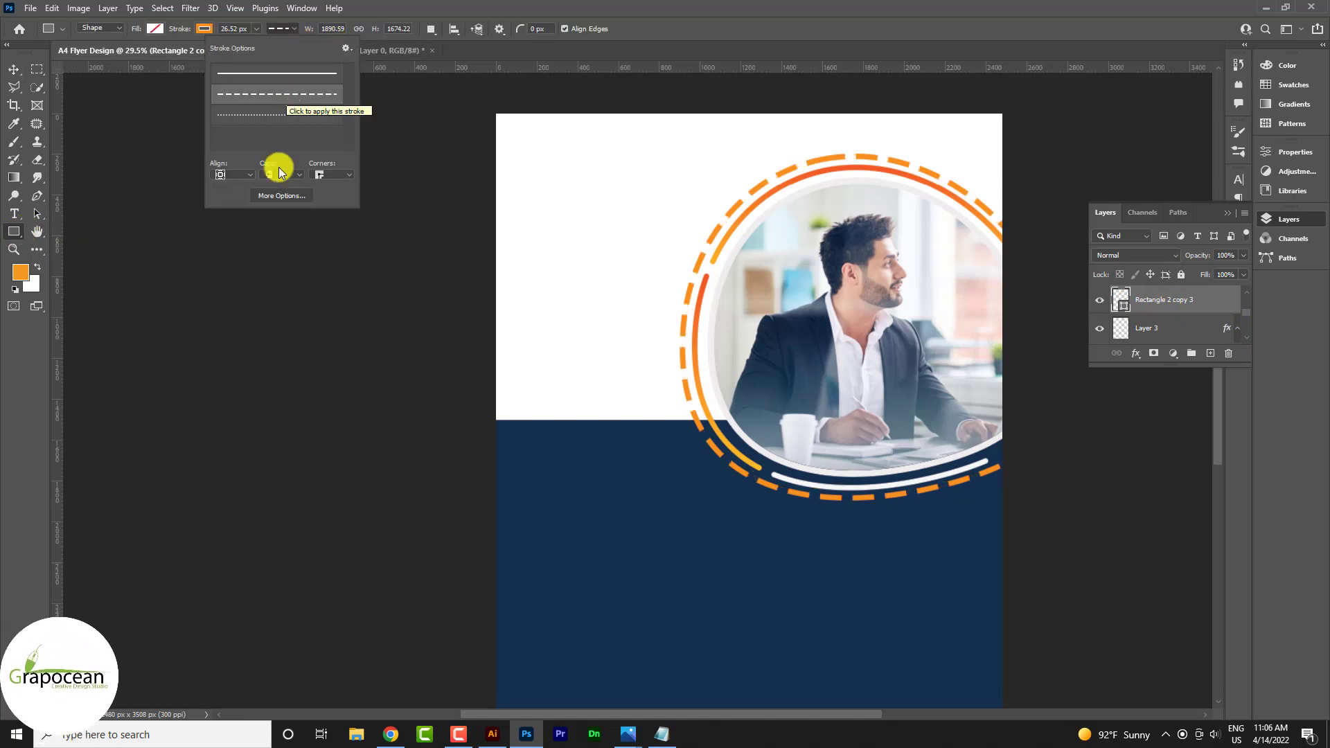
Step: In the dash options, set first dash 50, first gap 2 and round caps
click(280, 195)
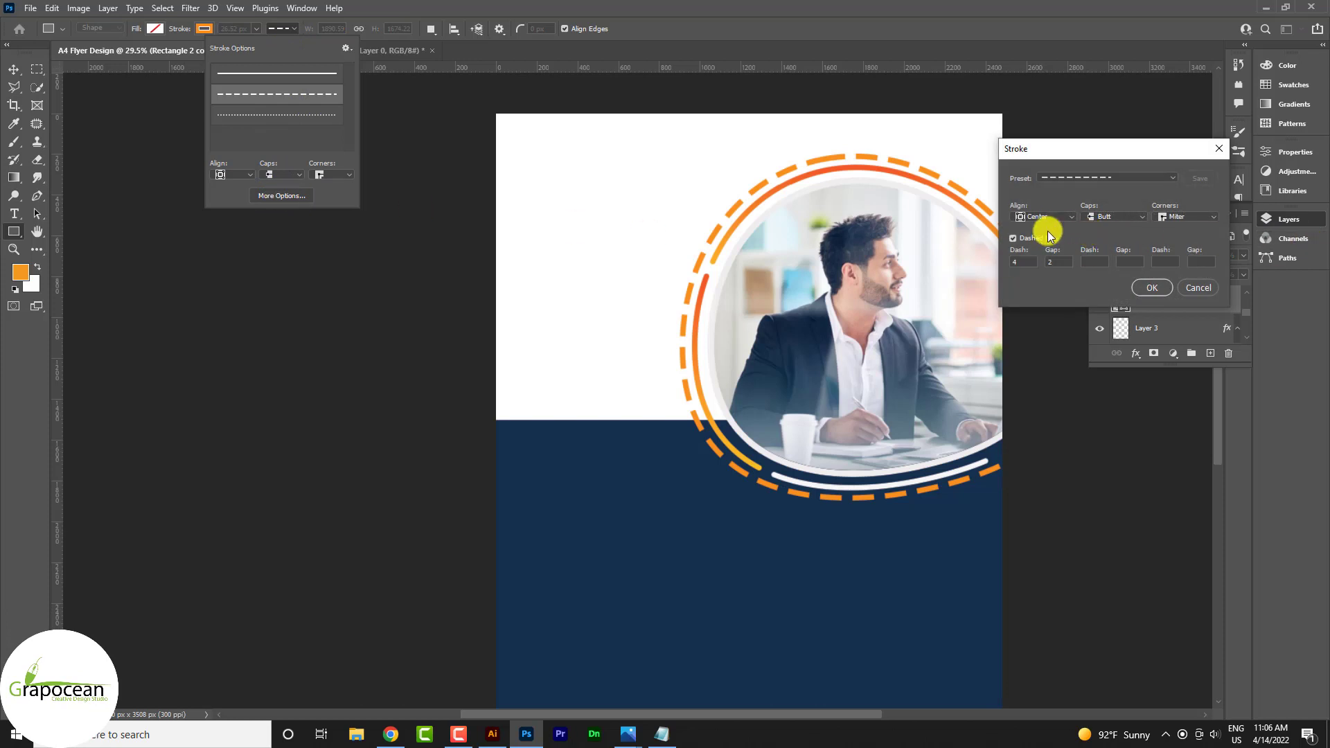
double_click(1024, 261)
text(50)
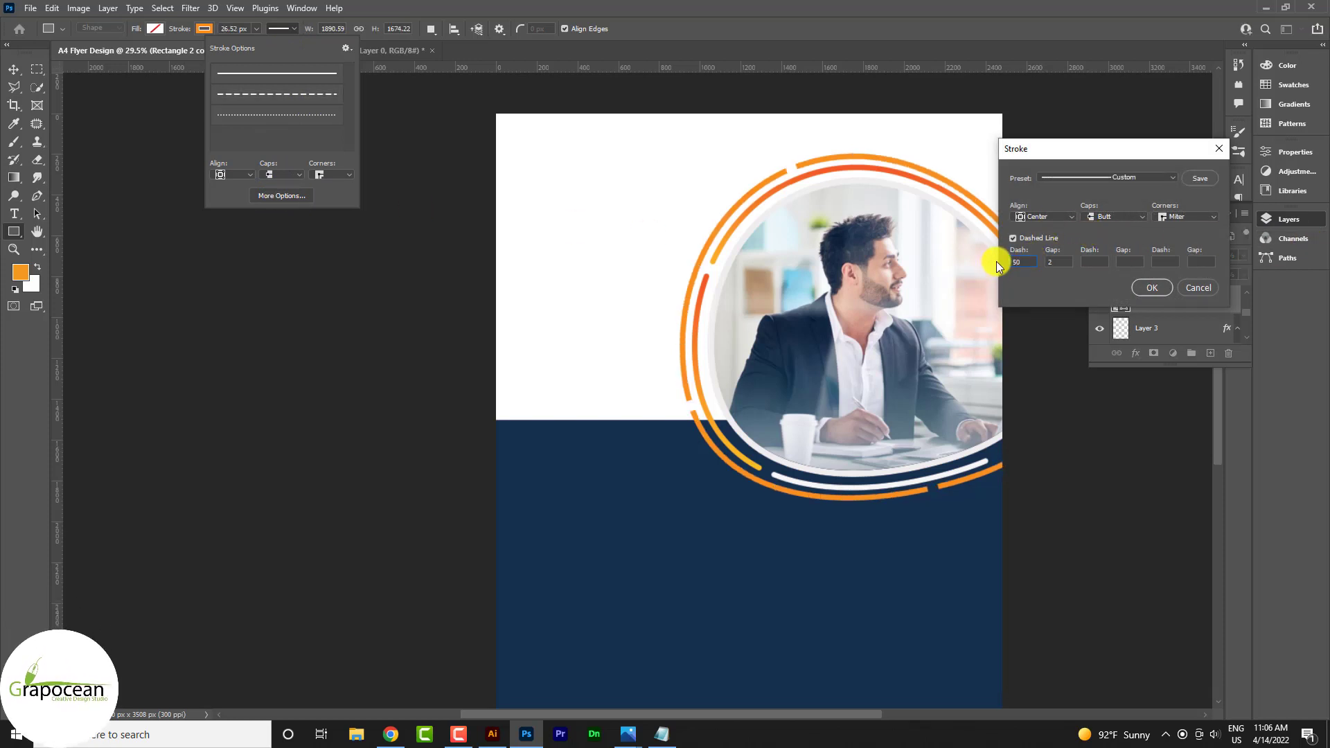
double_click(1060, 260)
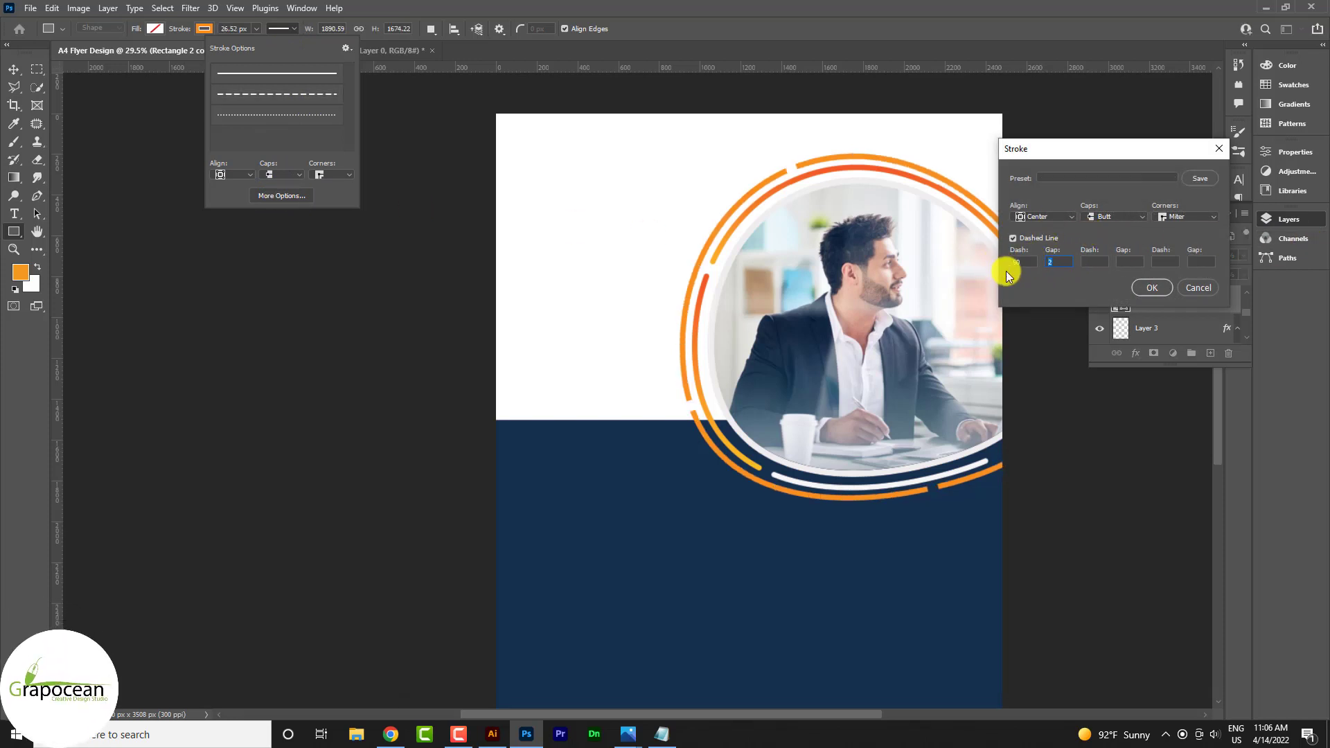
text(2)
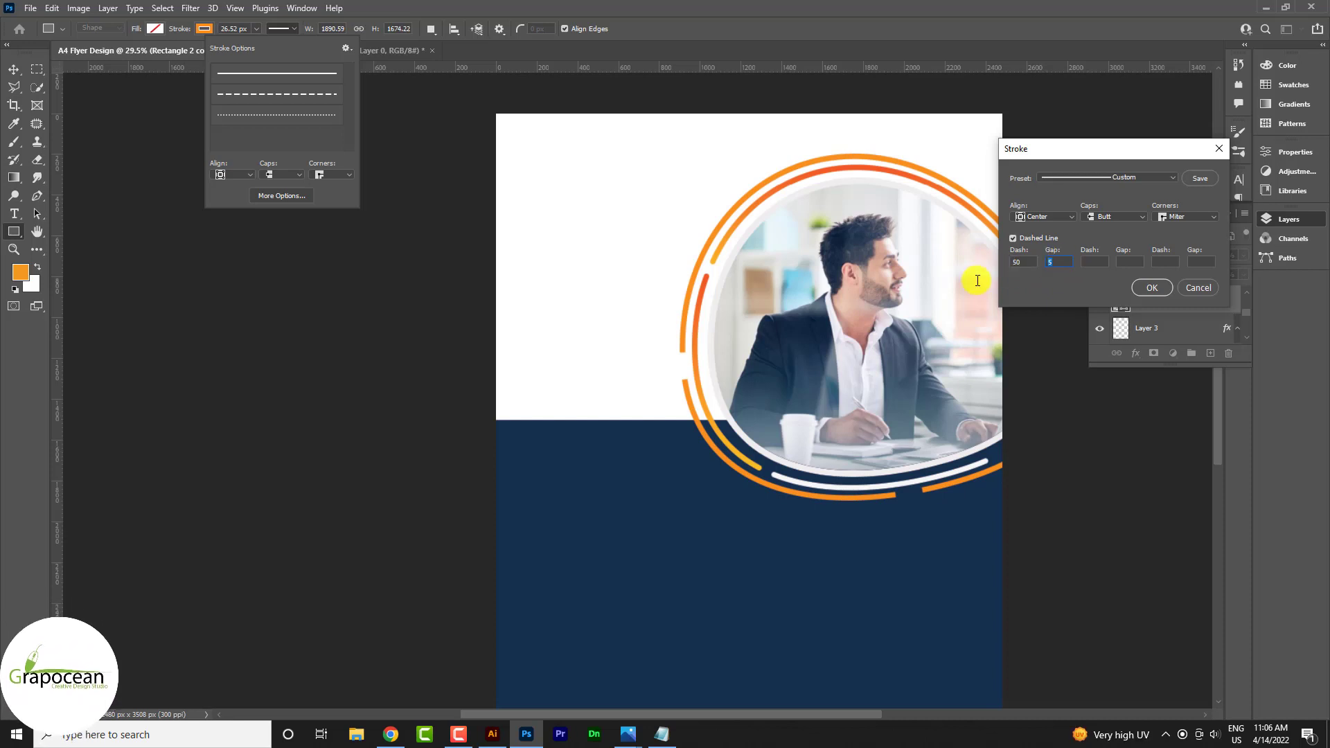
click(1129, 217)
click(1110, 239)
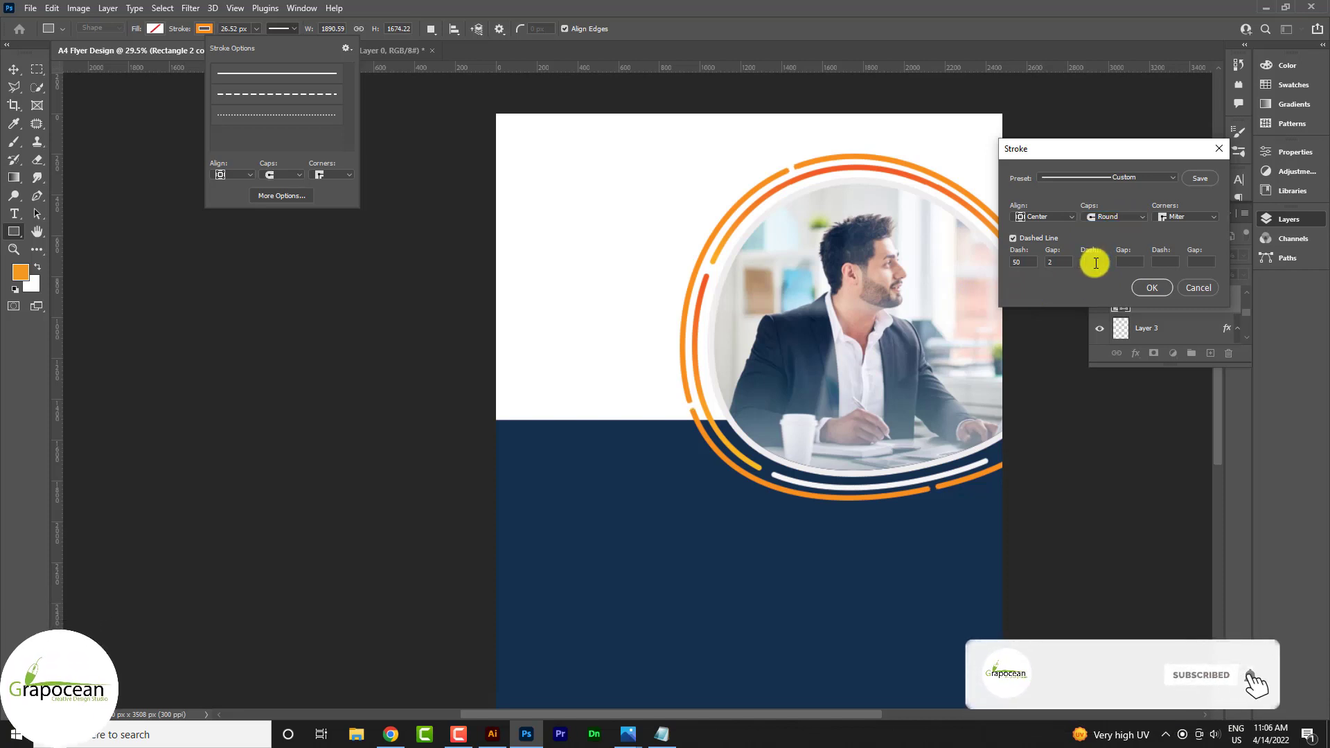
Step: Enter the remaining dash/gap values 3, 5, 5, 35 and confirm the stroke
click(1096, 263)
text(3)
key(Tab)
text(5)
key(Tab)
text(5	35)
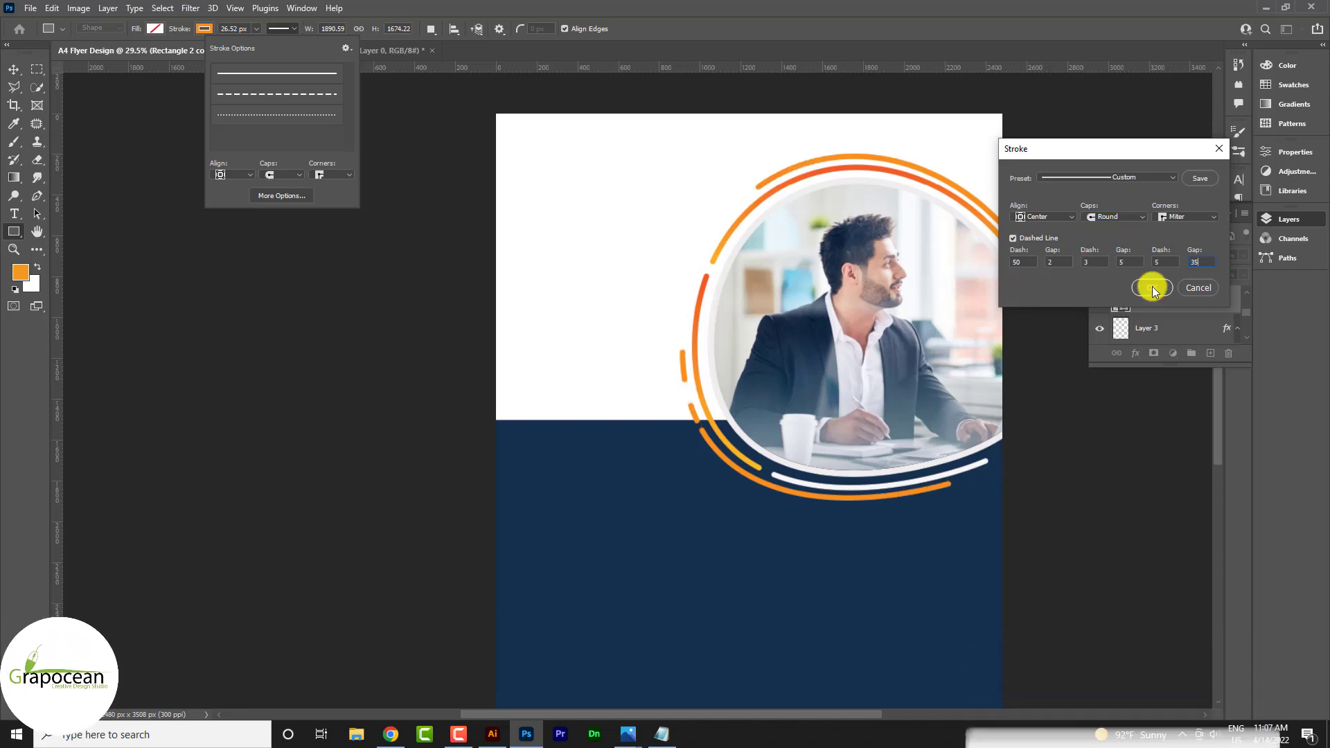
click(1156, 179)
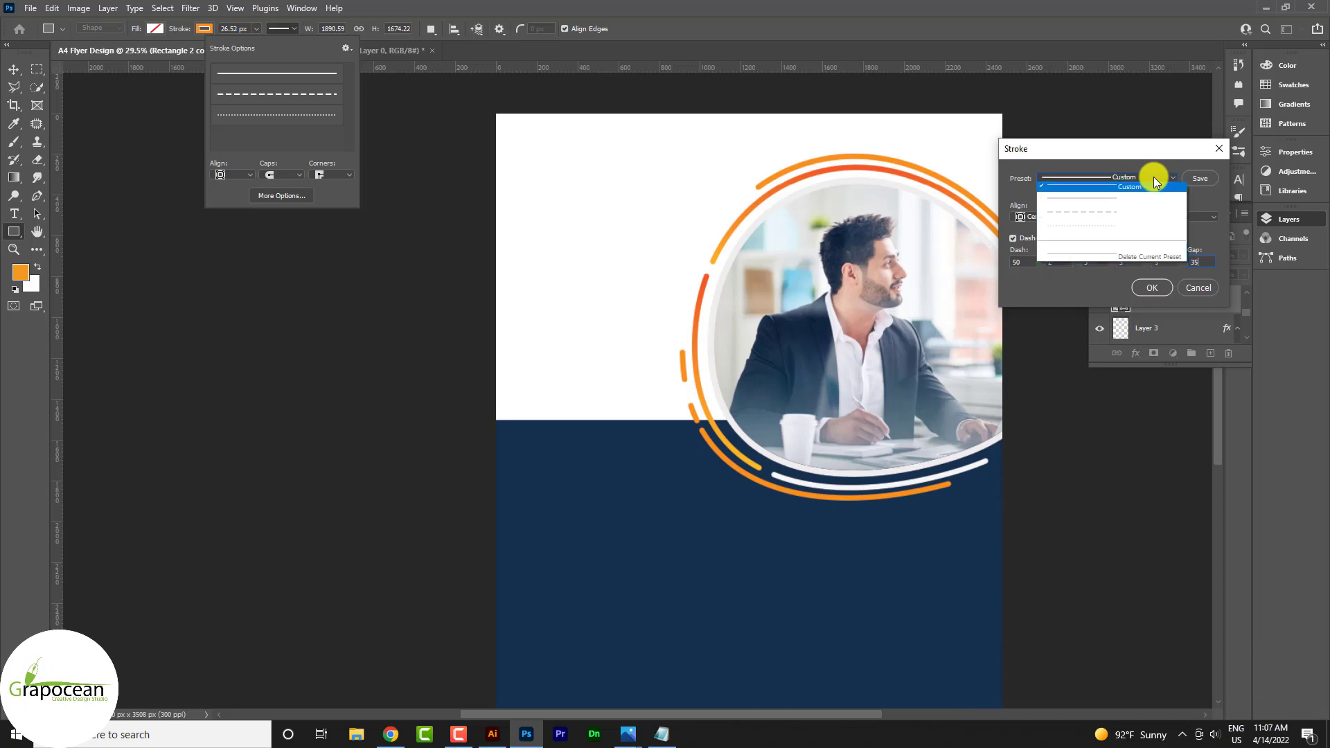
click(1155, 288)
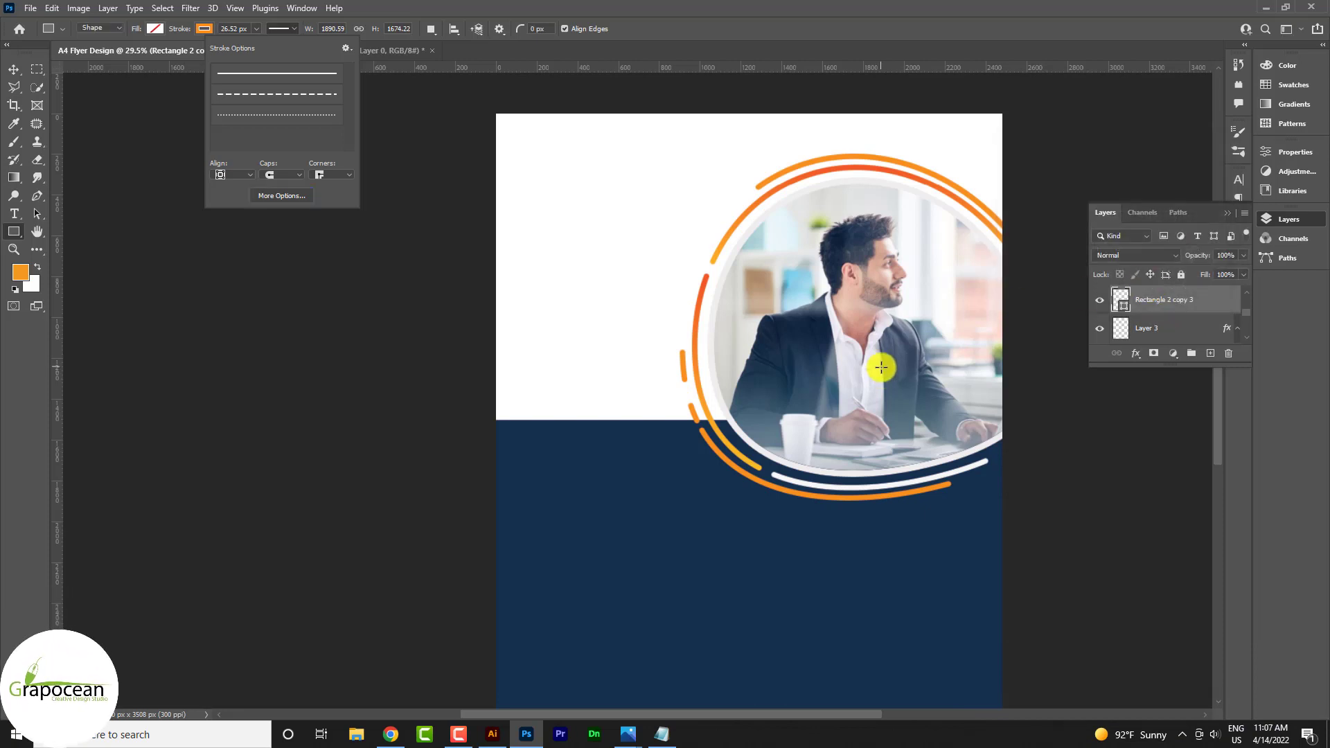
Step: Draw a small orange circle with the Ellipse tool on the ring's top edge
click(13, 69)
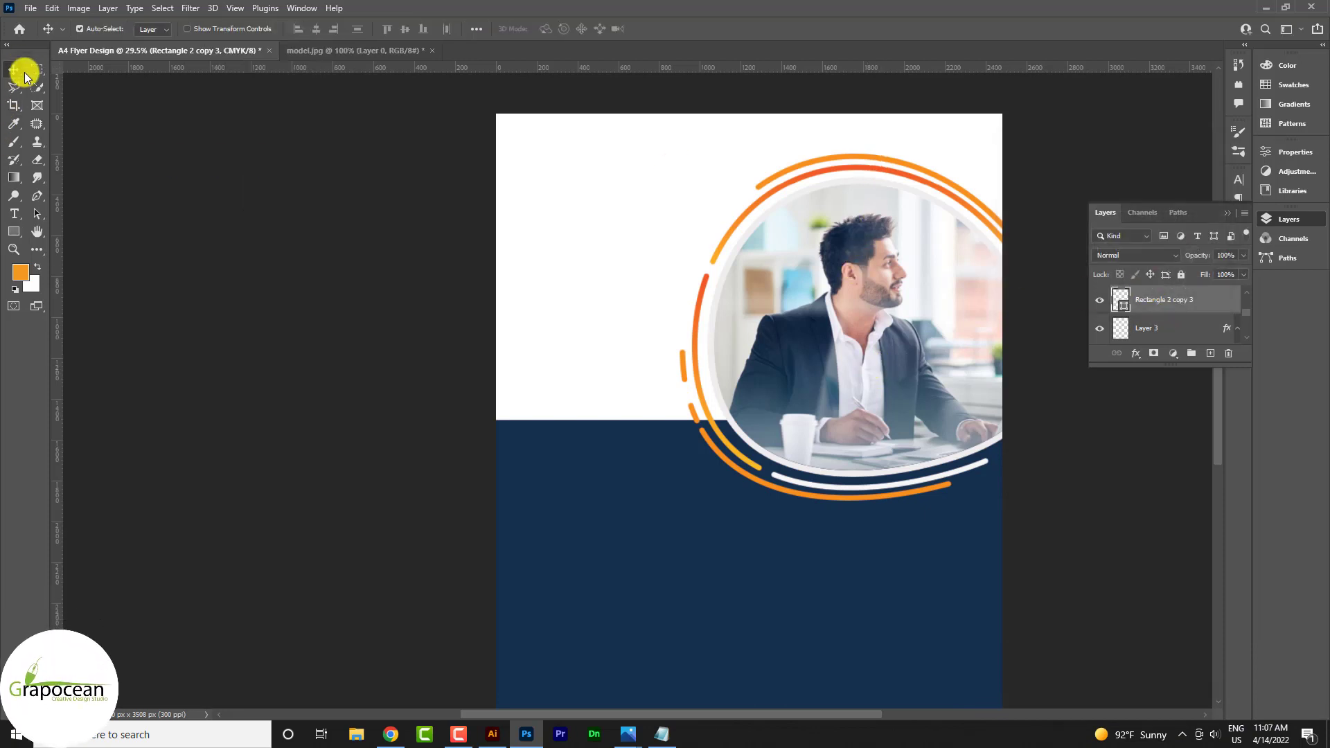
click(313, 327)
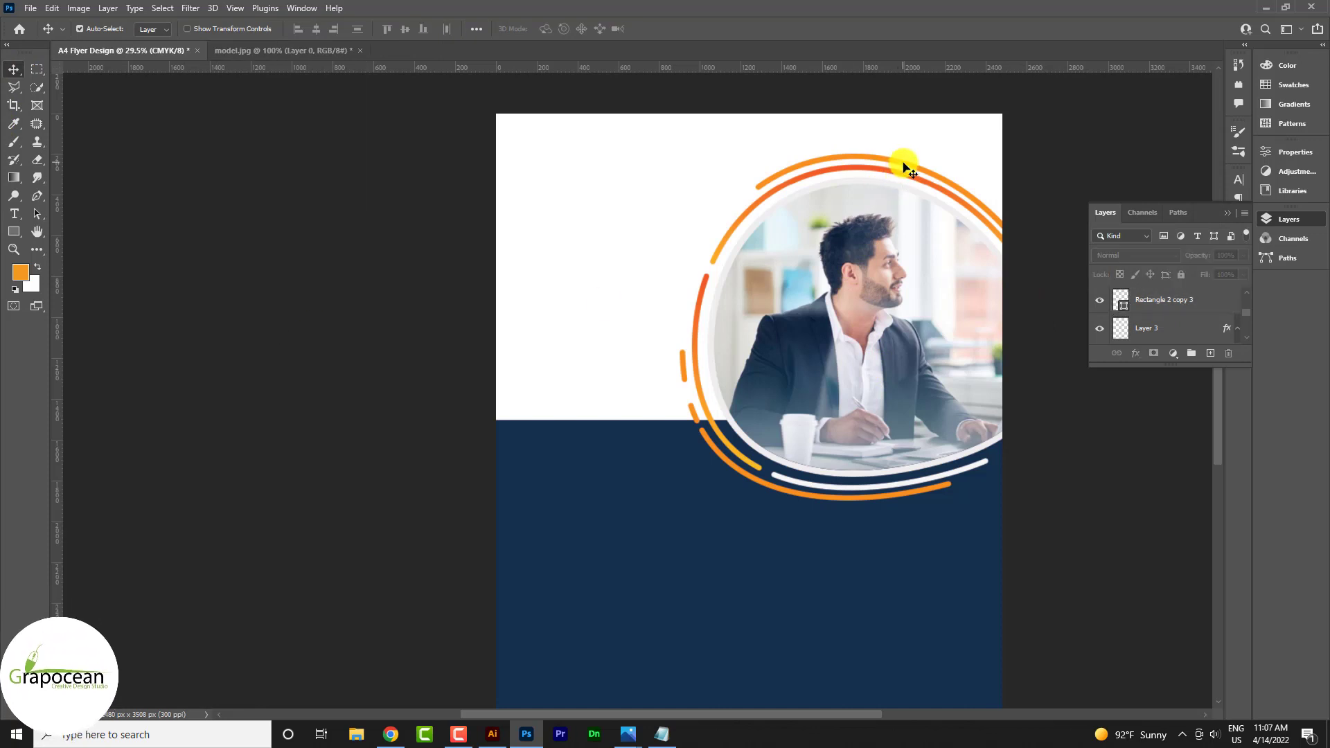
click(14, 231)
right_click(15, 232)
click(76, 250)
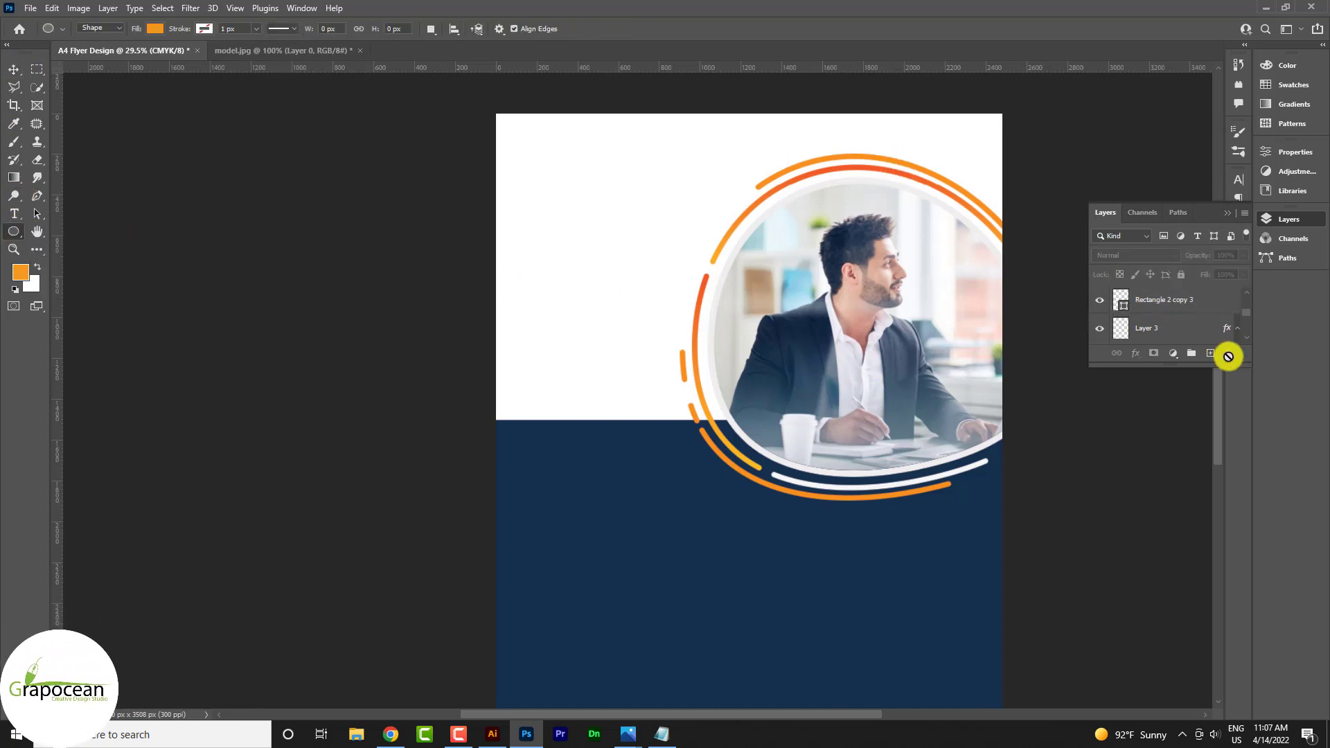
click(1180, 302)
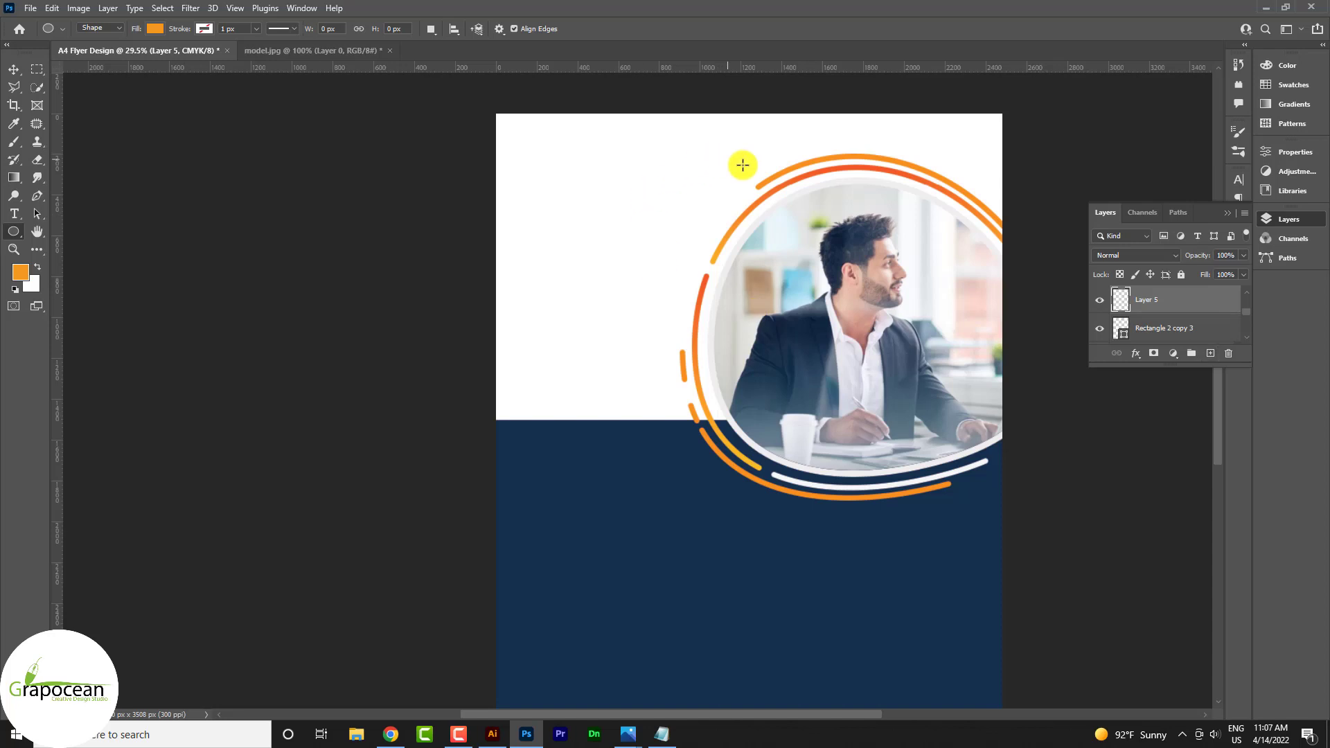
drag(766, 194, 768, 196)
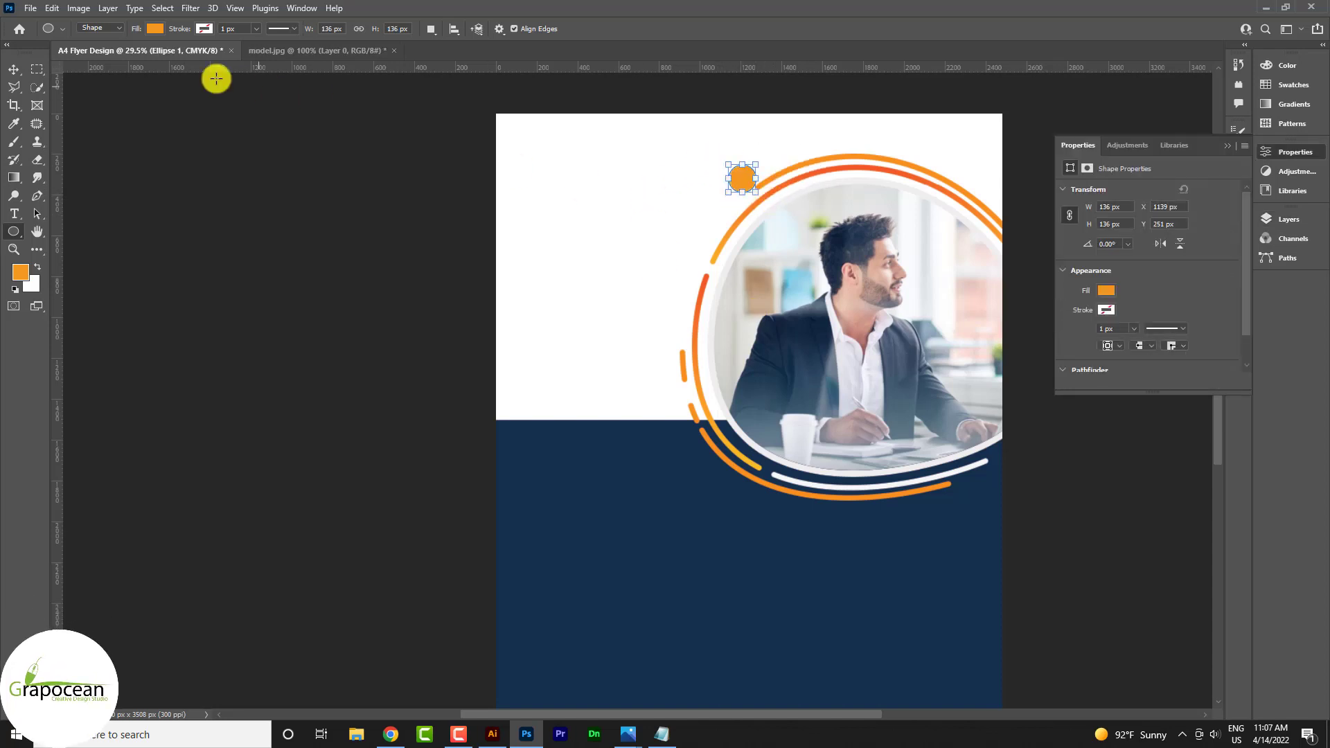
key(v)
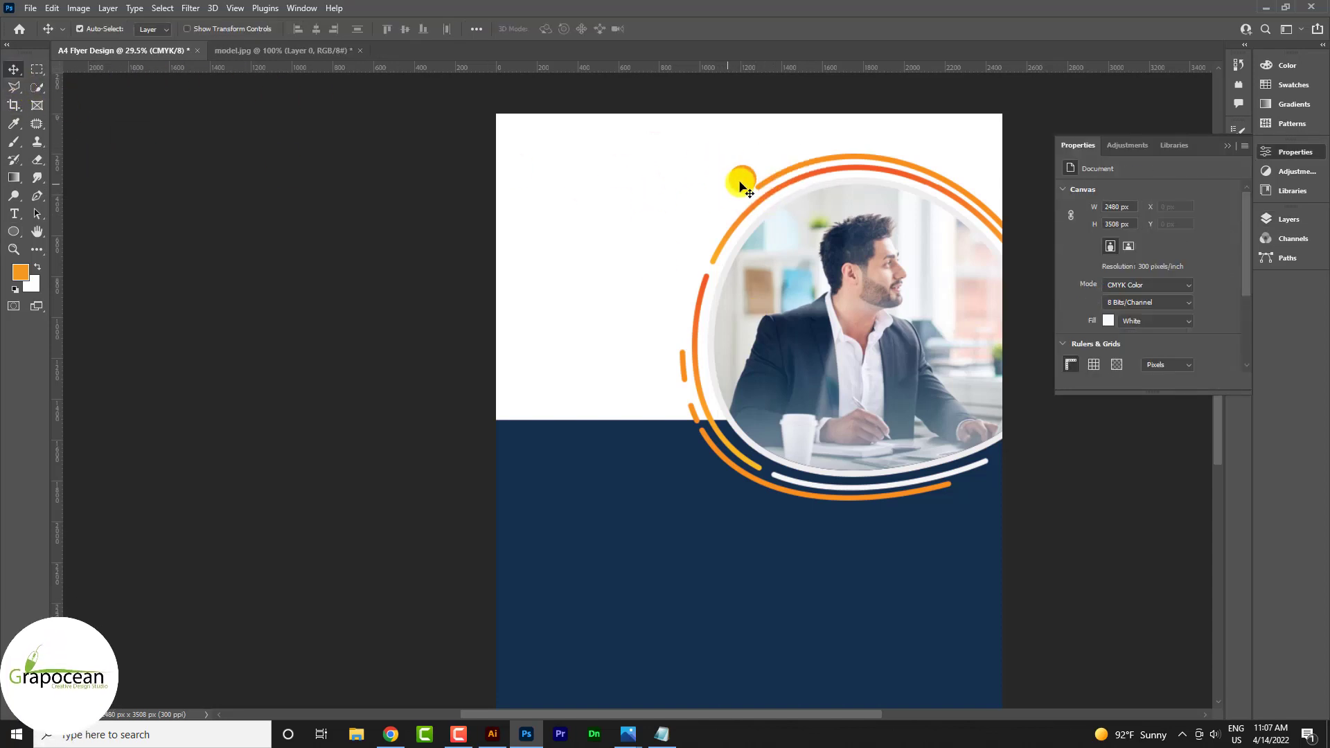
drag(740, 183, 785, 193)
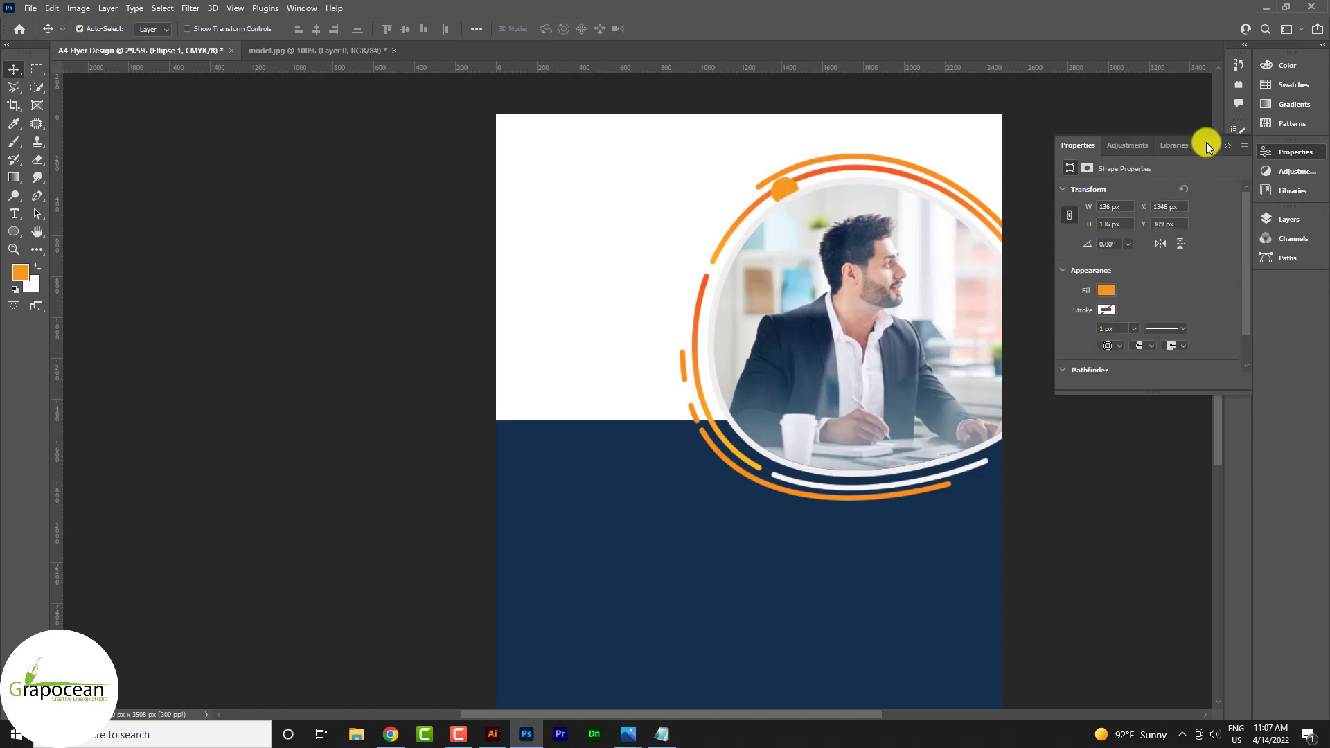
Step: Enlarge the faint orange circle and place a smaller copy, about 139 px, on the ring's left
click(1227, 145)
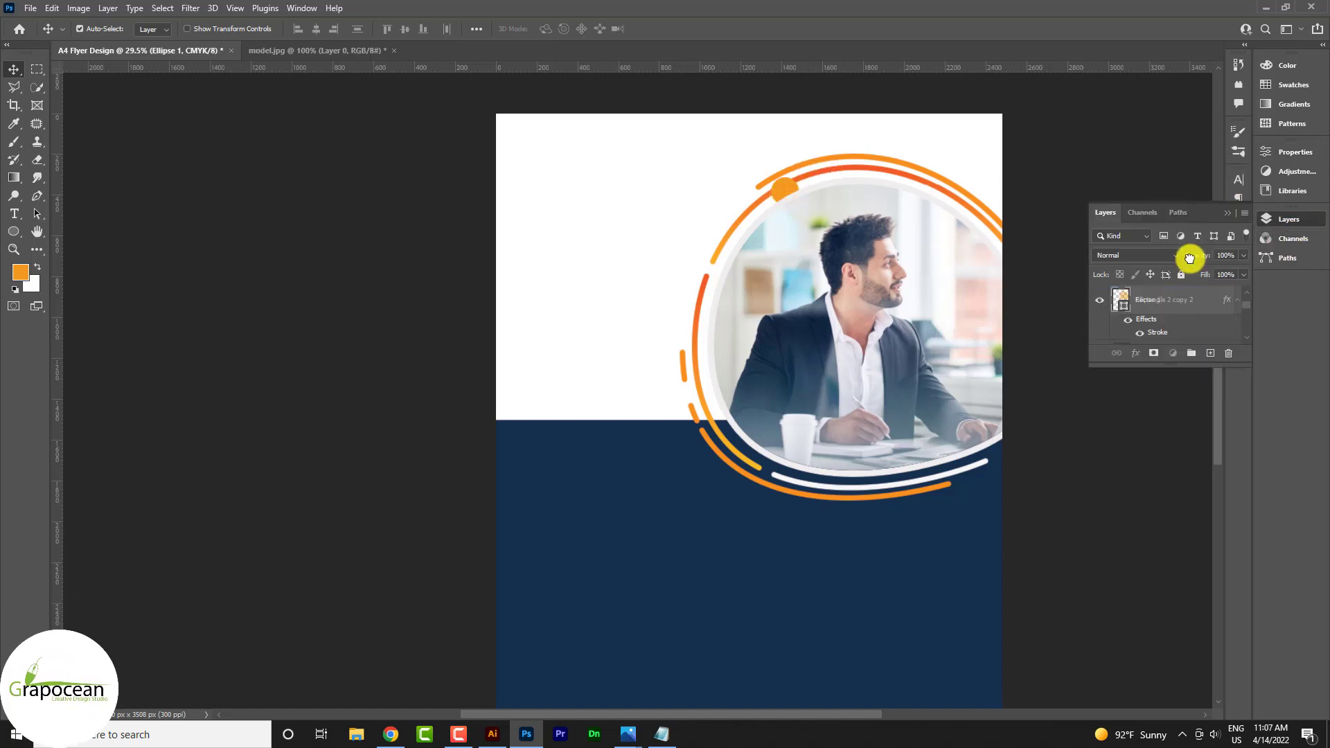
drag(1167, 297, 1169, 291)
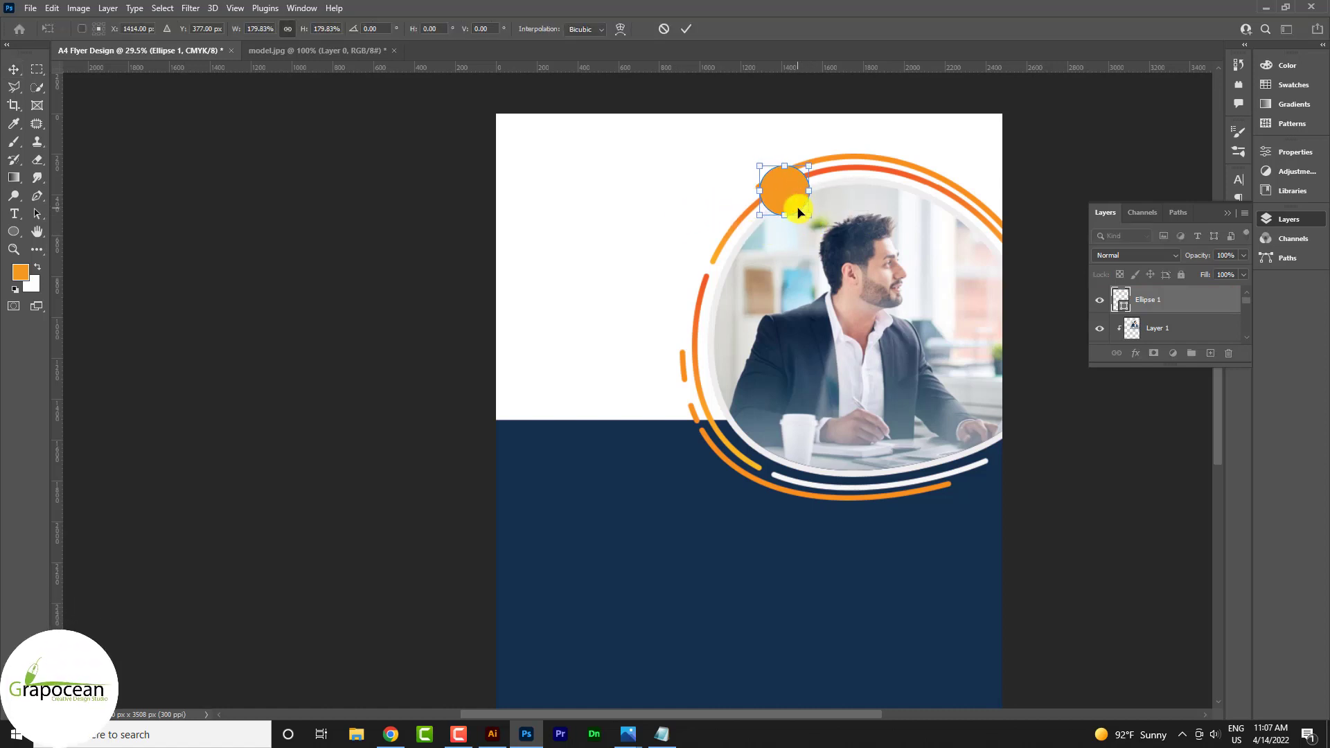
click(686, 29)
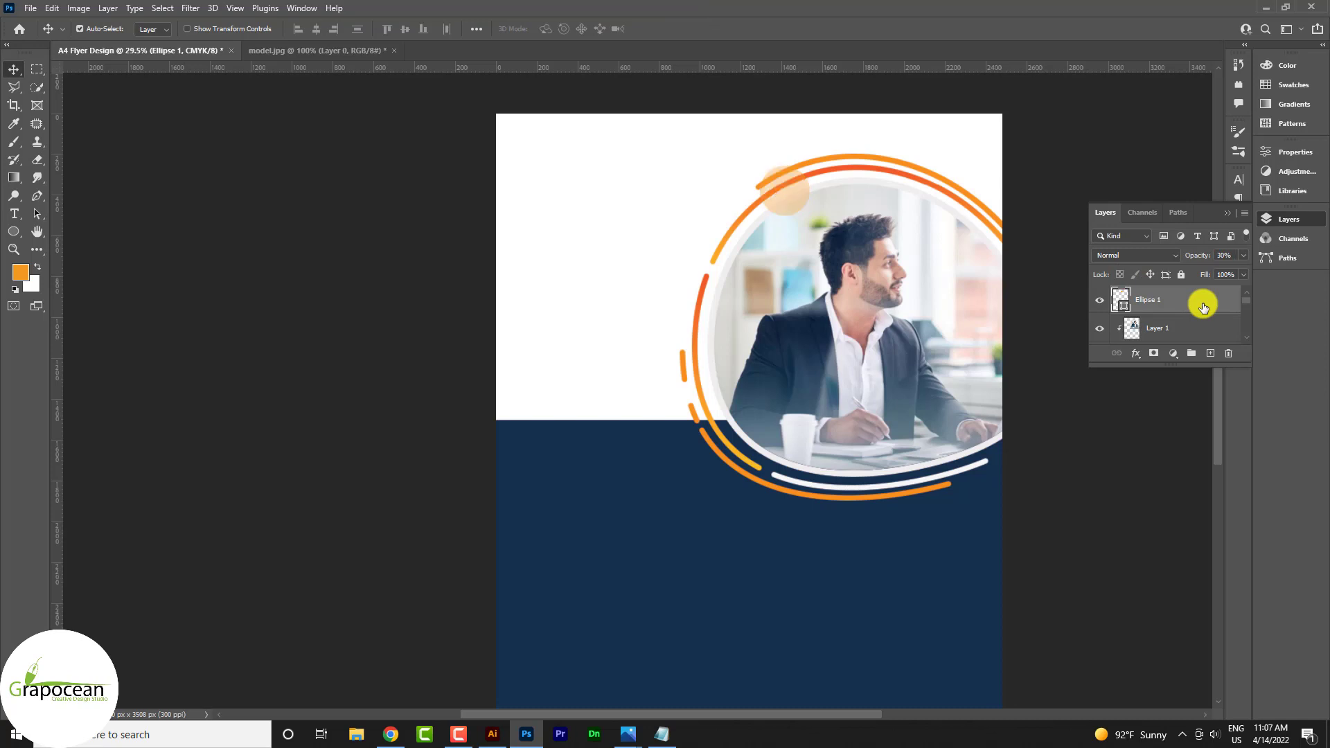
drag(831, 199, 714, 329)
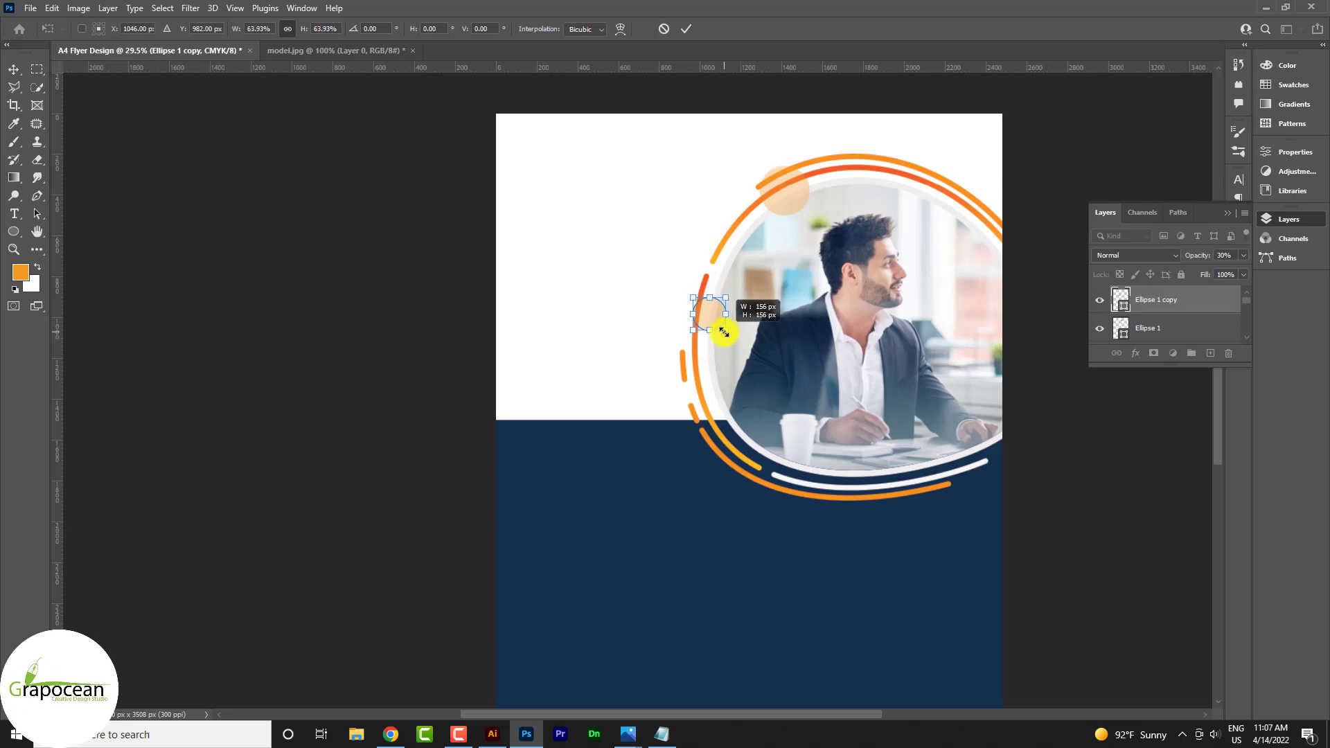
drag(723, 331, 721, 330)
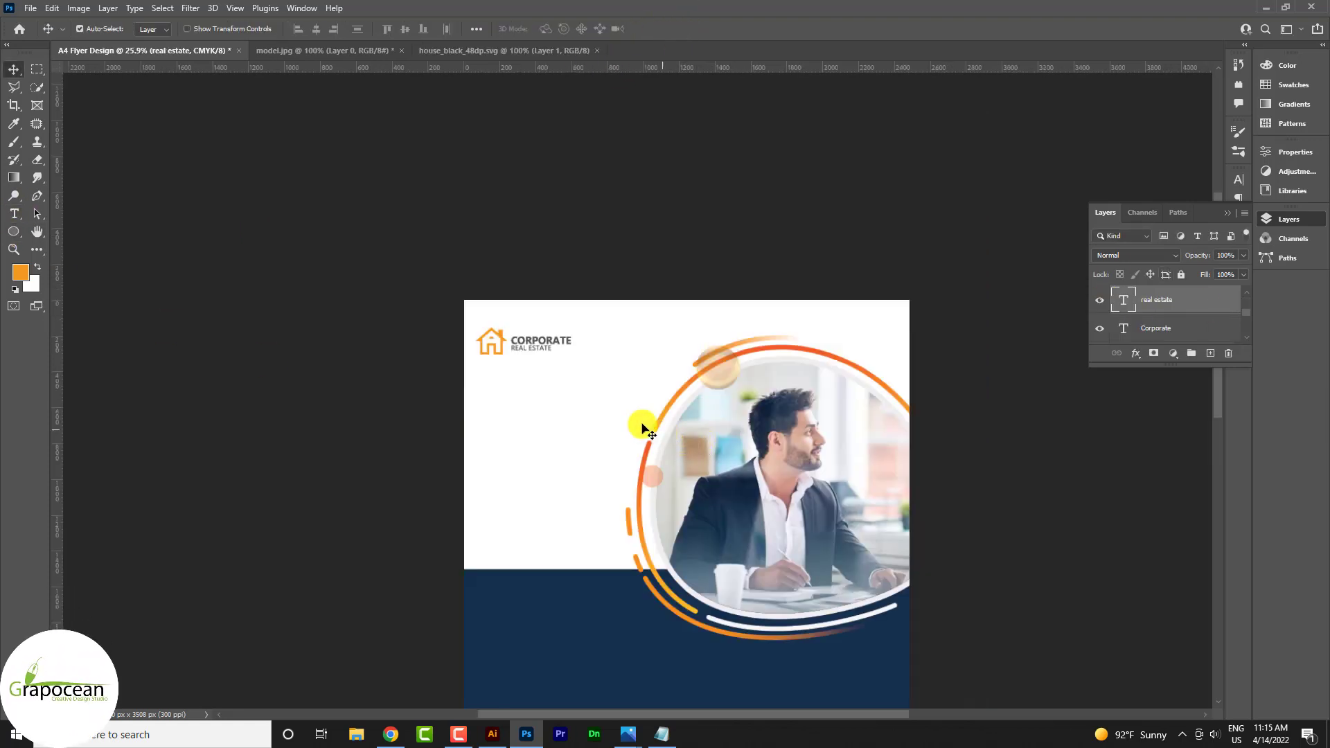
Step: Draw a 135° diagonal line below the logo and give it a recent stroke colour
scroll(672, 492, down, 3)
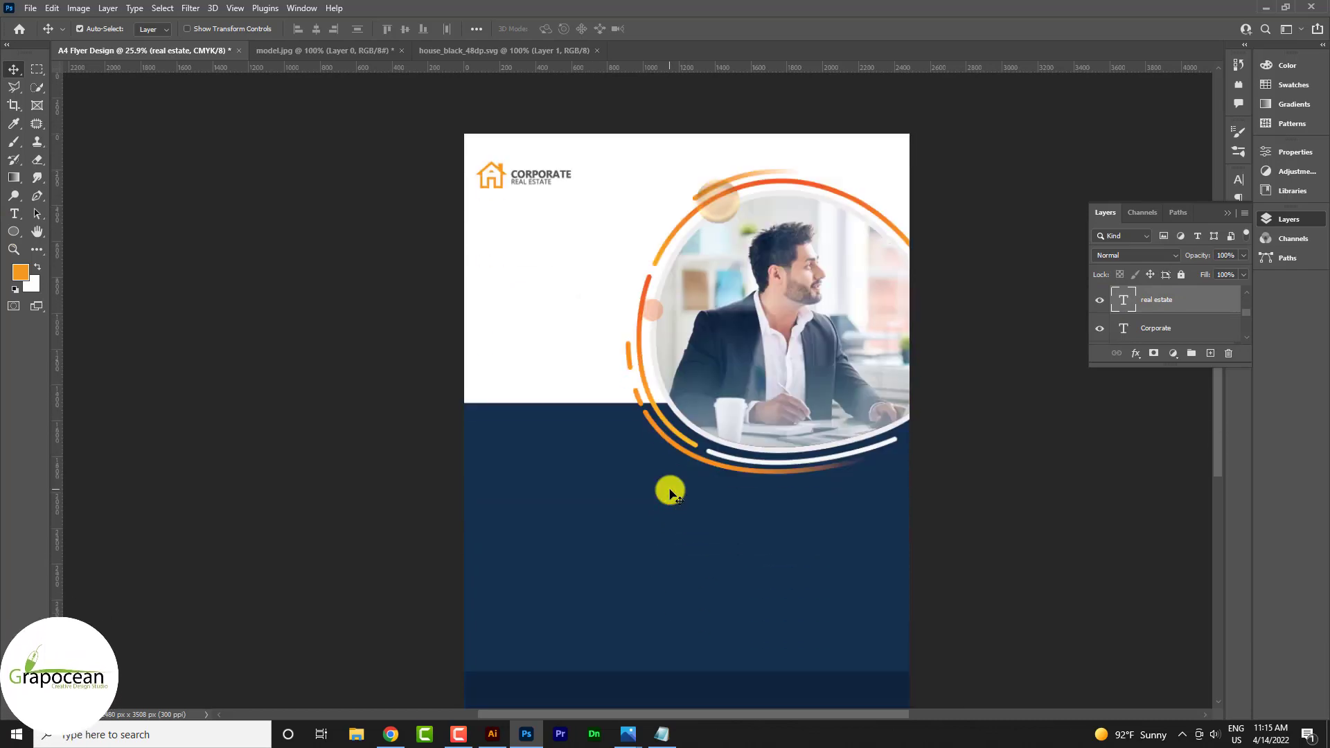
scroll(670, 492, down, 3)
scroll(669, 492, up, 3)
scroll(670, 485, down, 3)
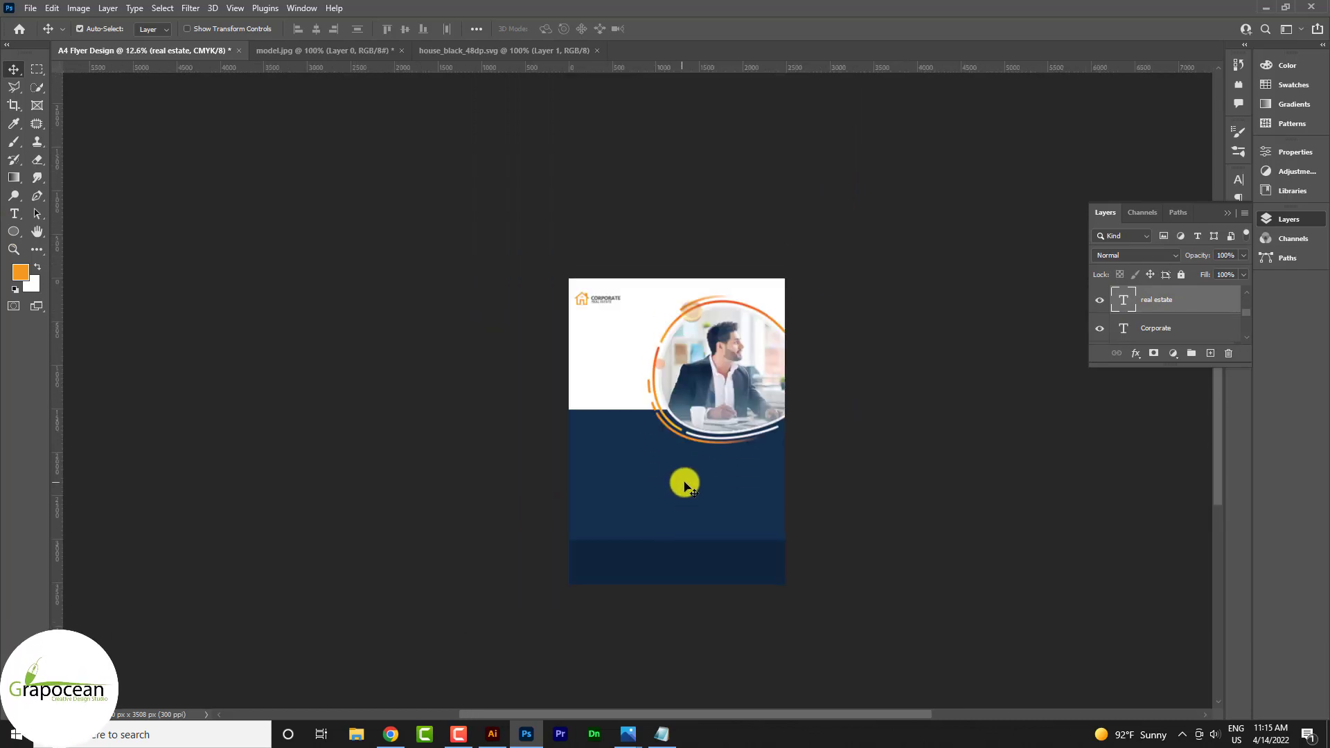
scroll(615, 261, up, 2)
scroll(582, 273, up, 2)
scroll(582, 274, up, 3)
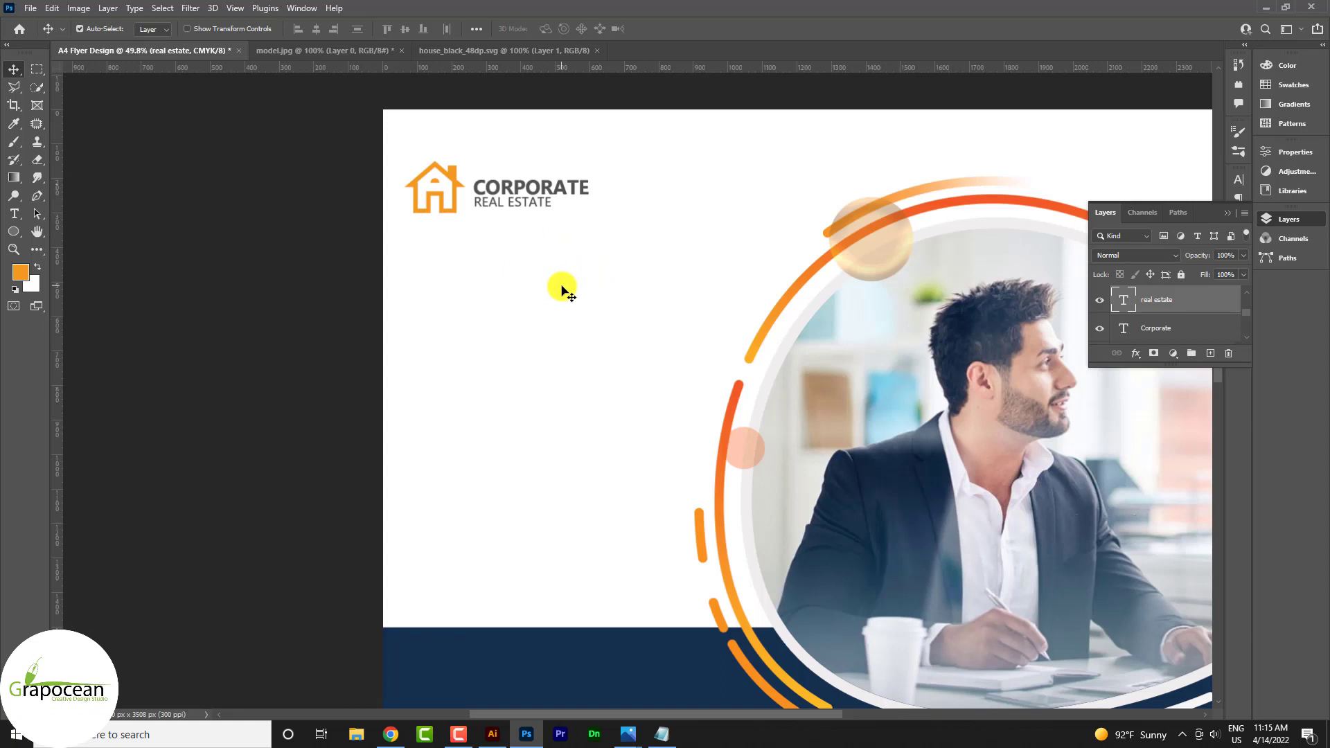
scroll(562, 288, up, 1)
click(14, 231)
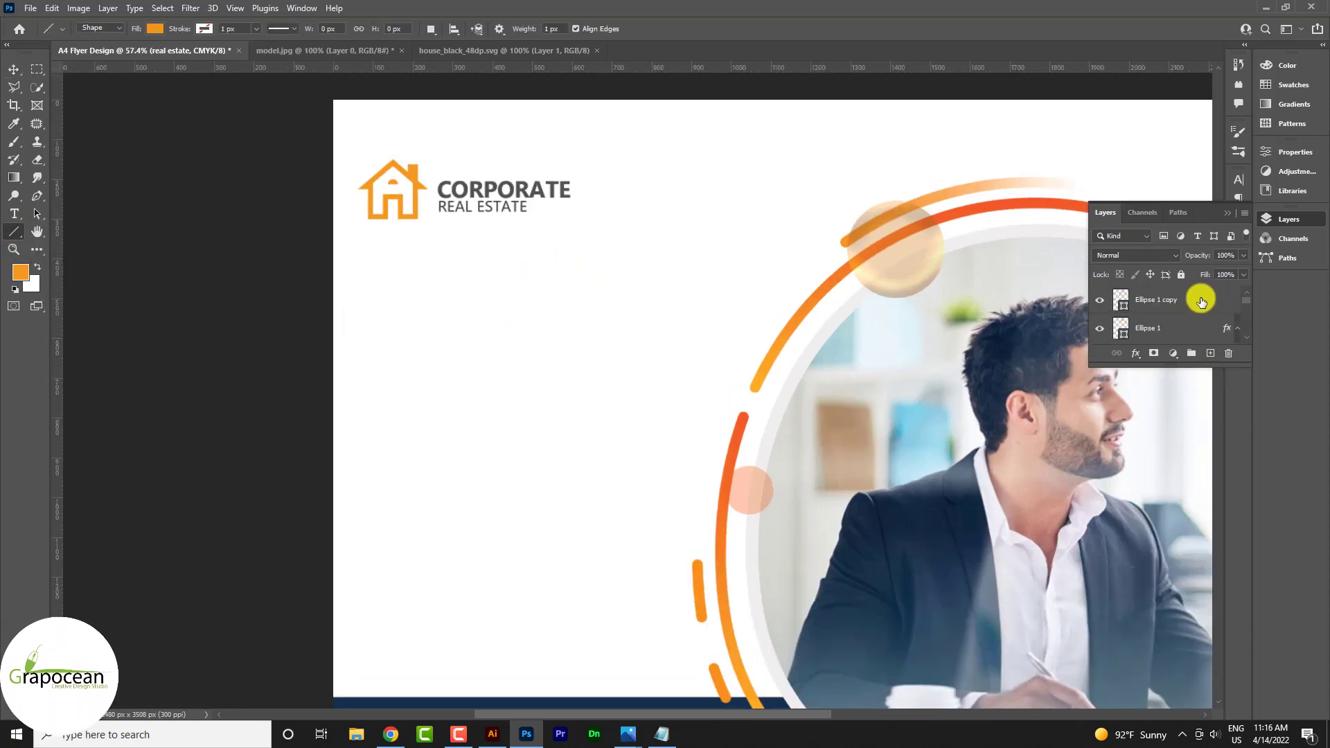
click(1202, 300)
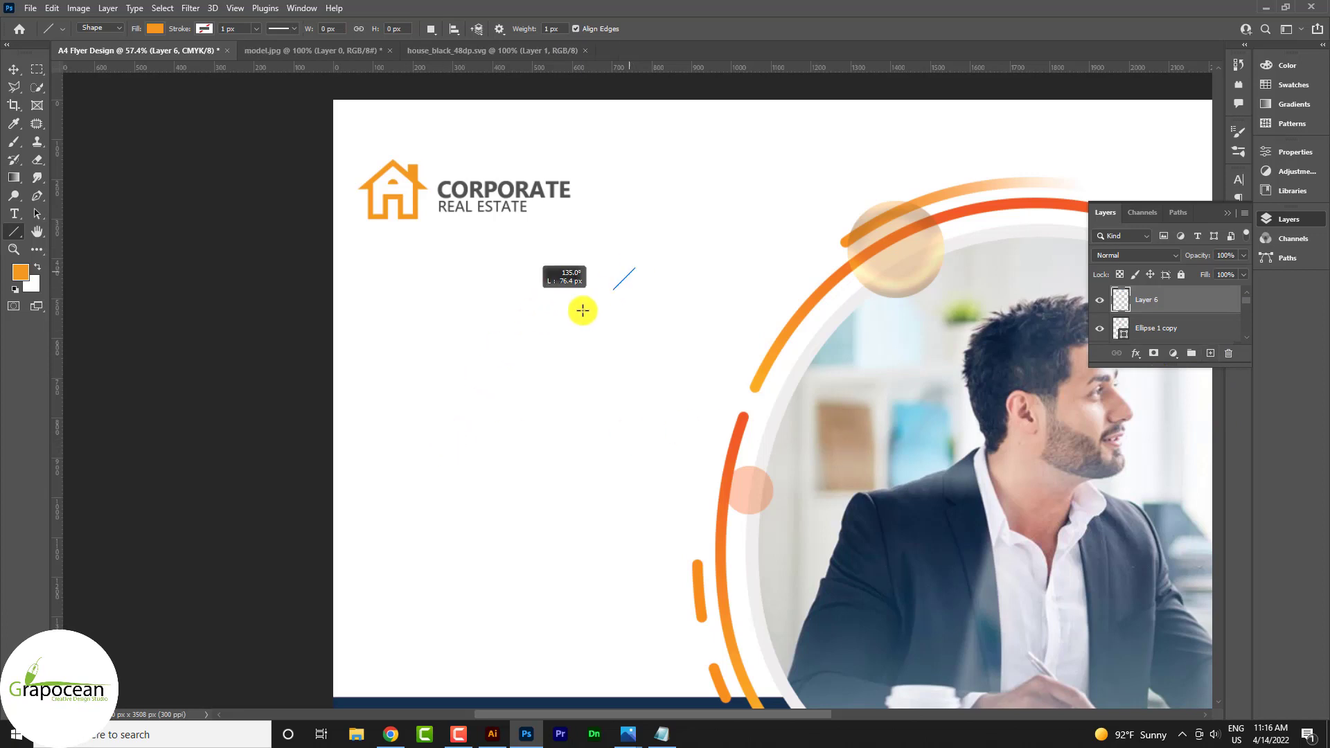
mouse_move(582, 310)
mouse_down()
mouse_move(462, 402)
mouse_move(478, 390)
mouse_up()
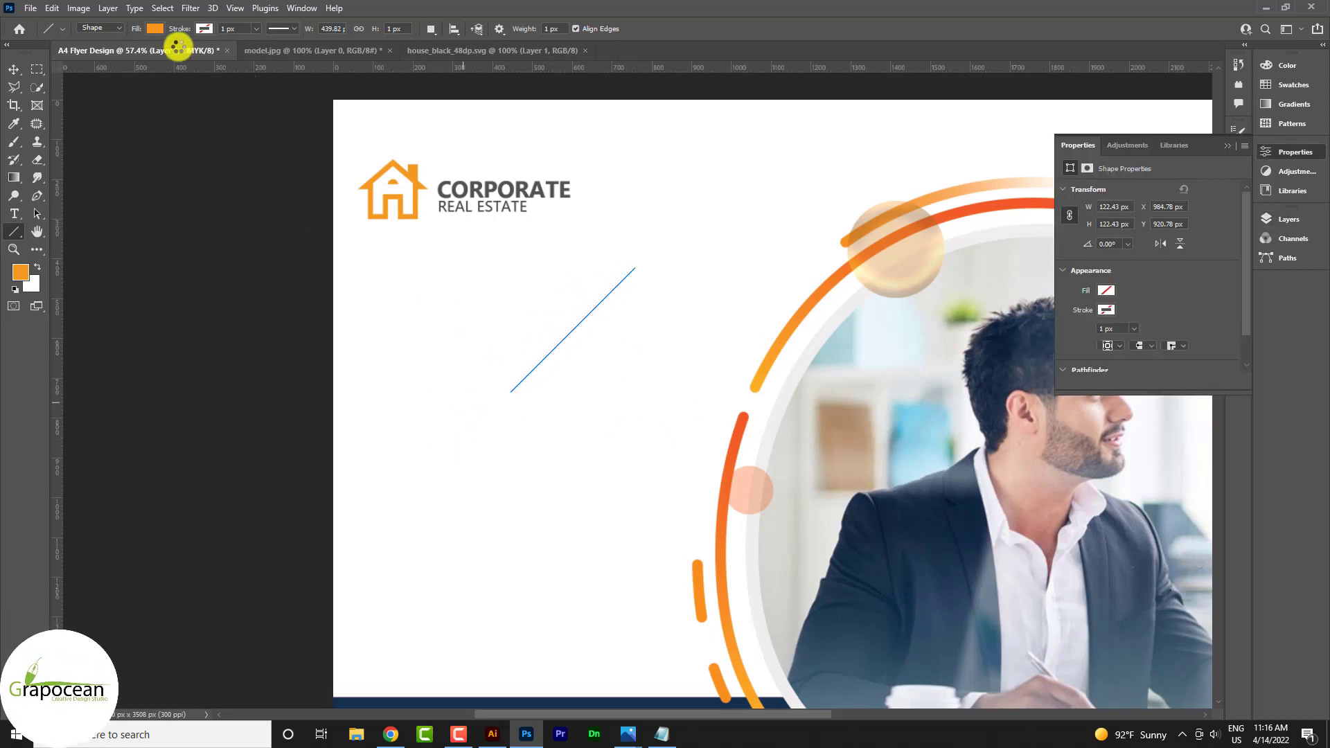
click(204, 29)
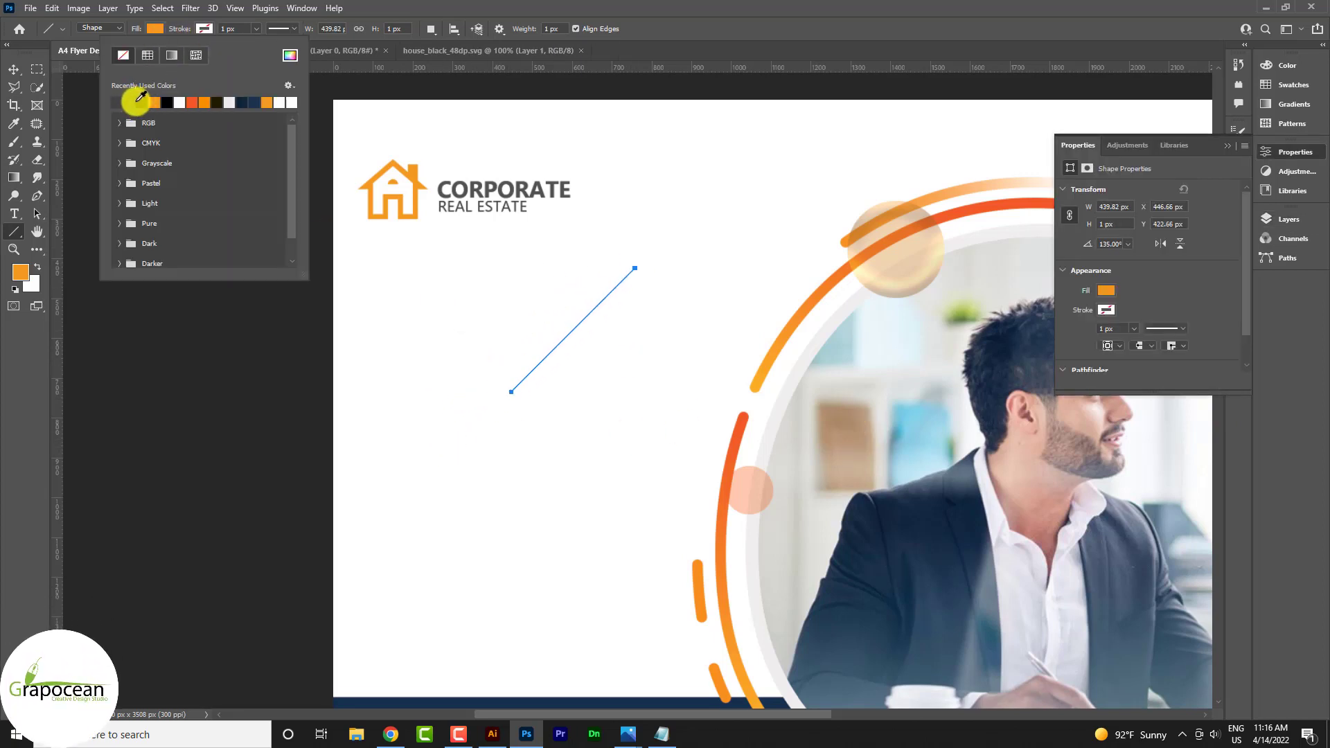
click(21, 72)
Step: Duplicate the diagonal line, shifting the copy slightly downward
scroll(564, 312, up, 5)
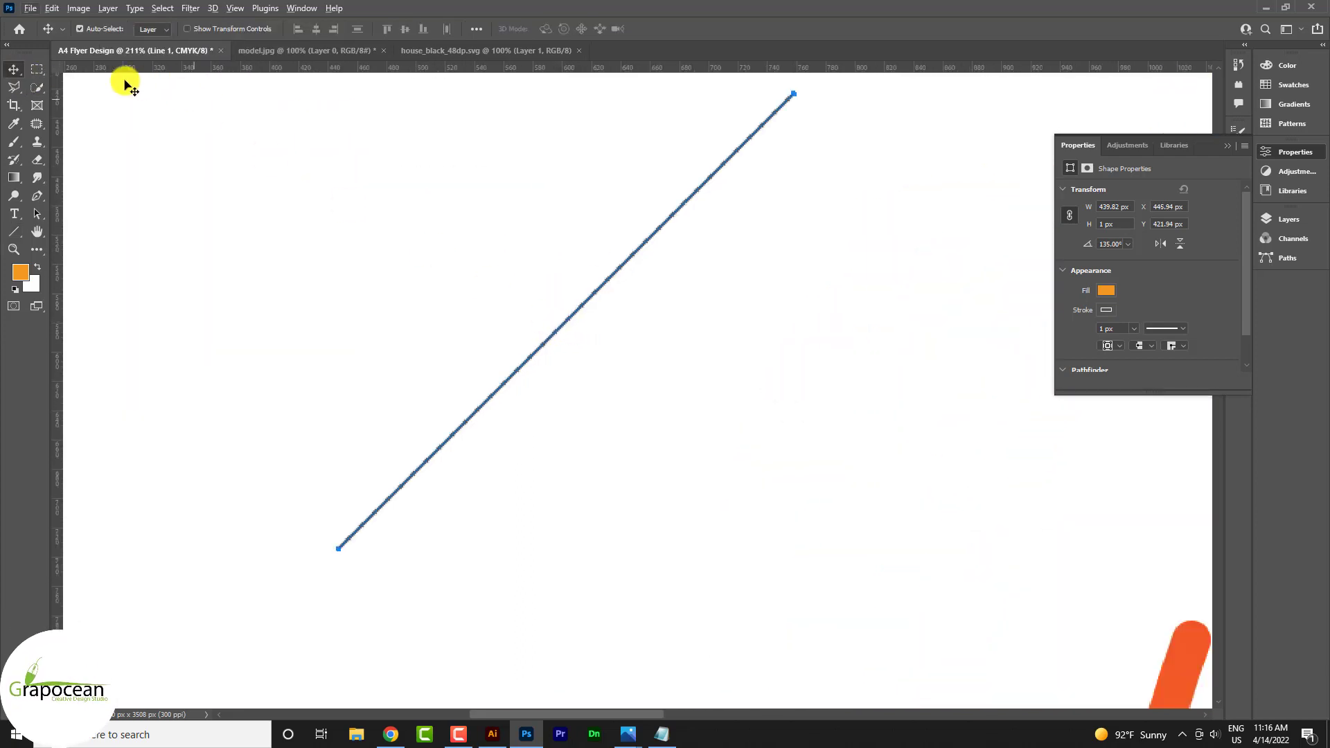
click(14, 231)
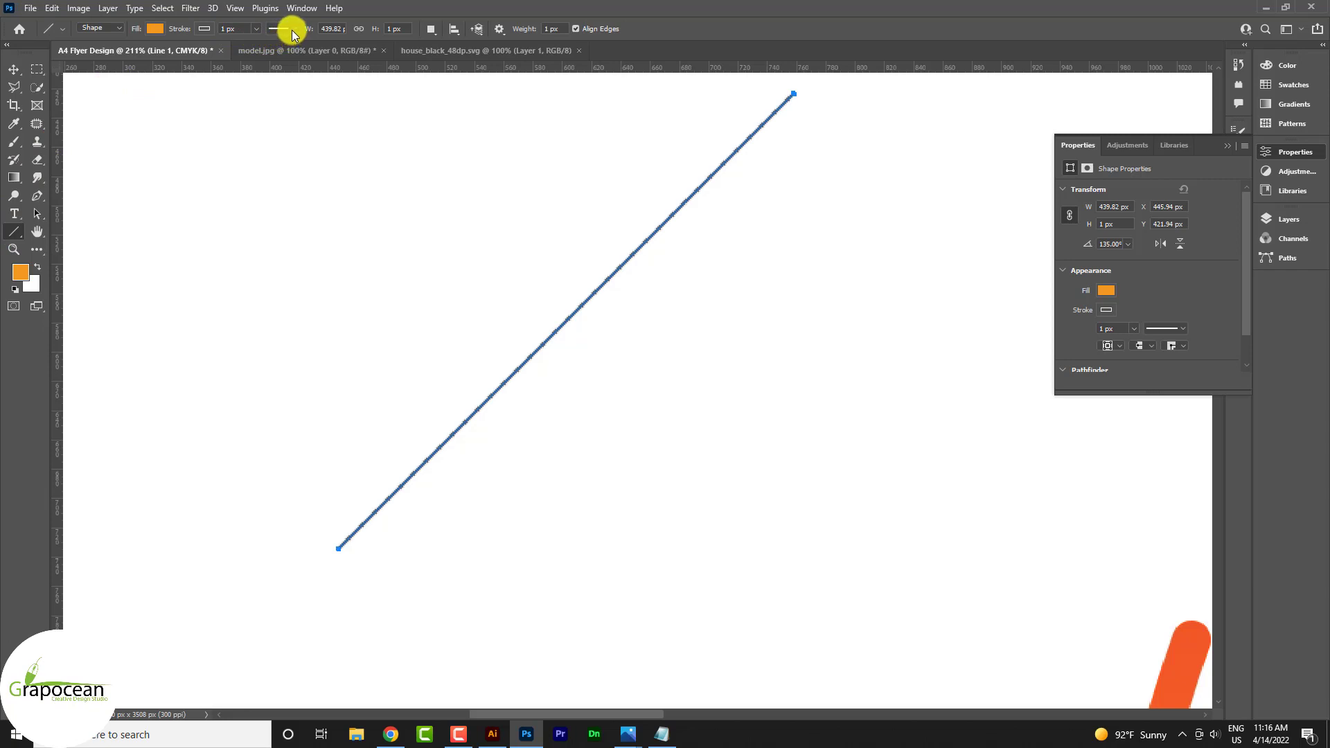
scroll(579, 309, up, 3)
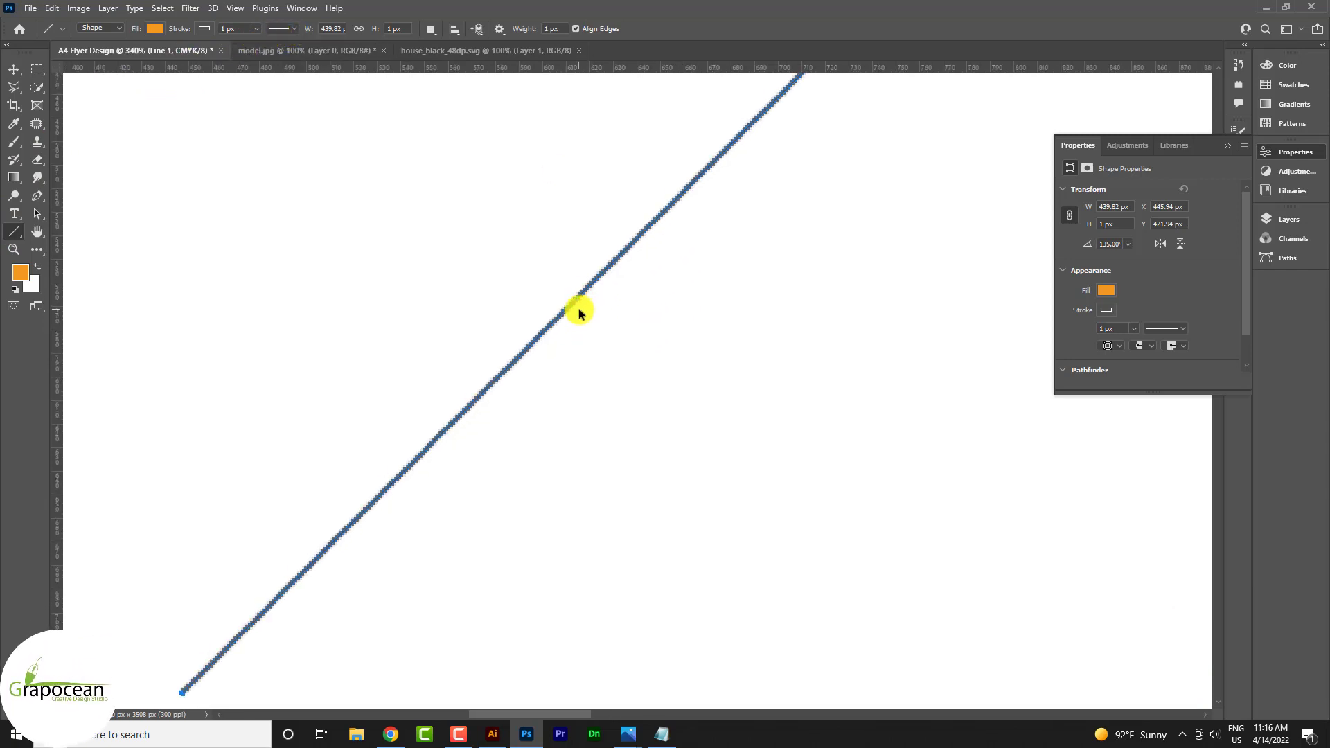
click(15, 69)
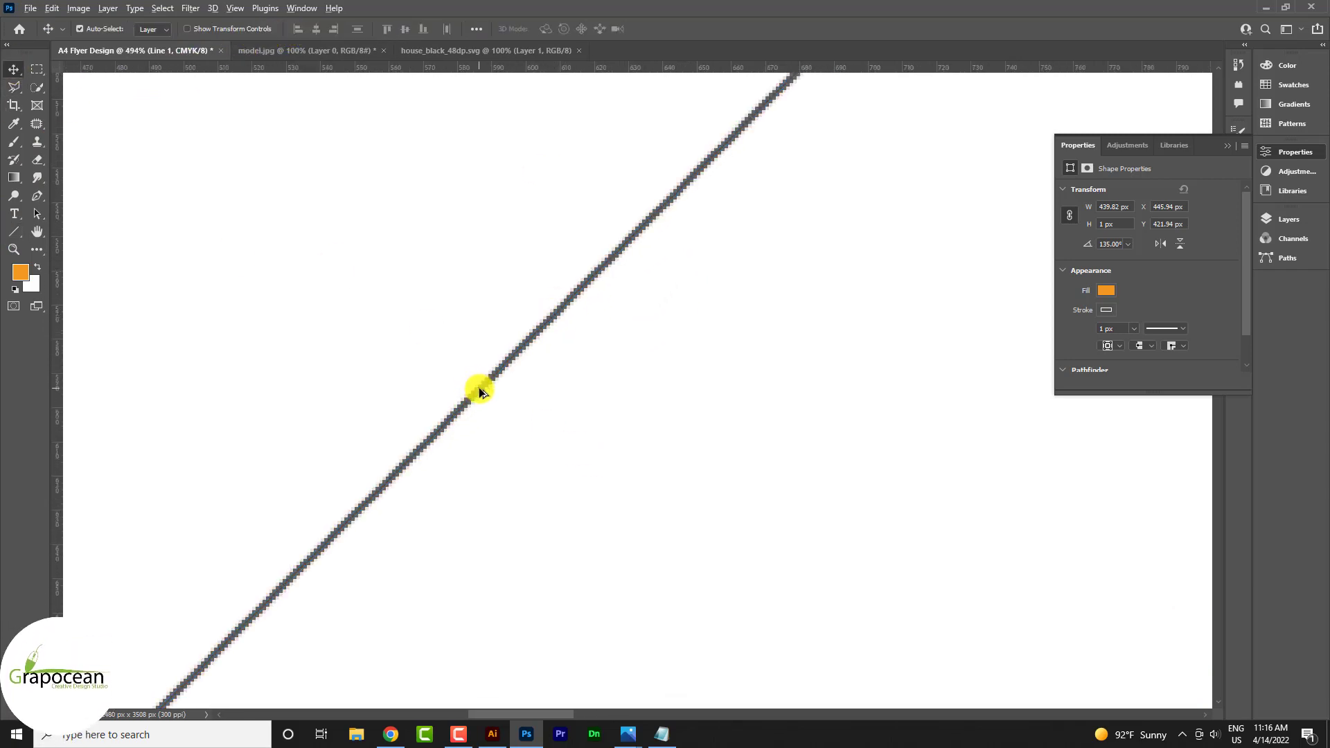
drag(480, 388, 494, 464)
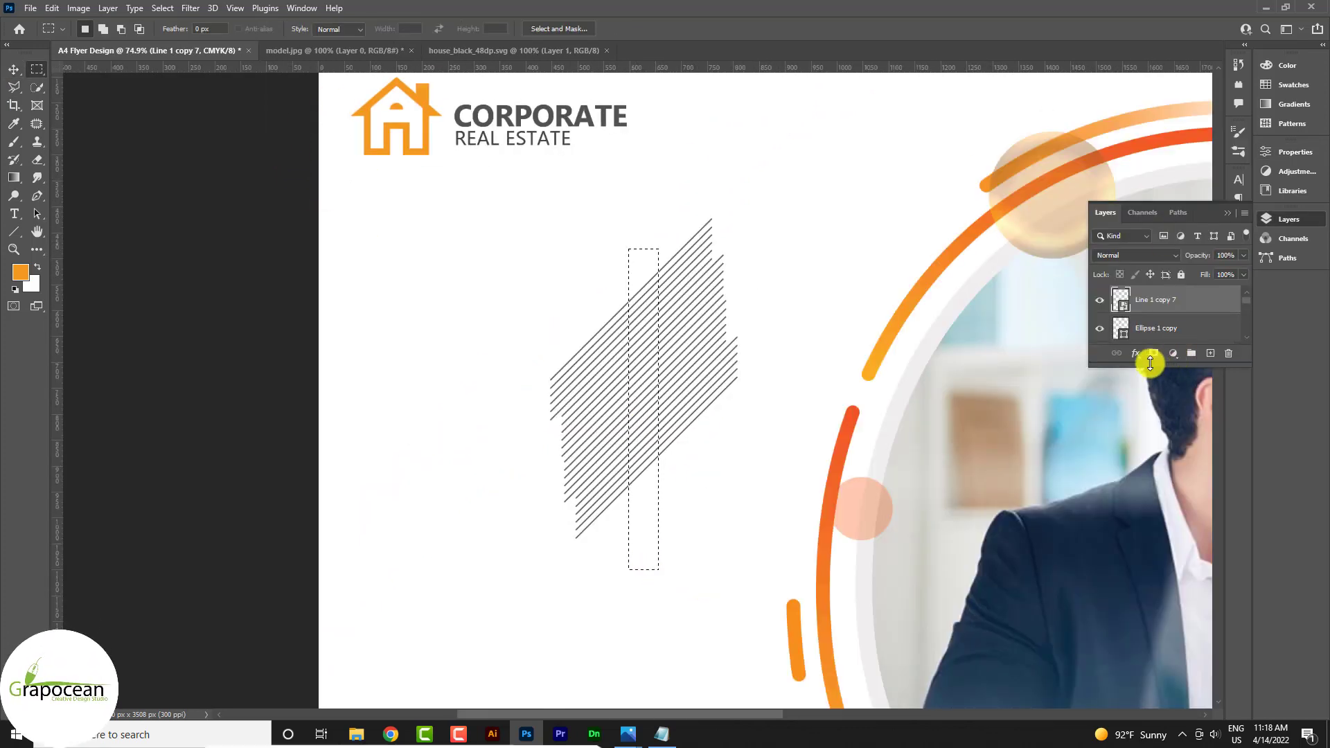
Step: Mask the hatched lines, then duplicate and rotate a copy horizontal beside the CORPORATE logo
click(1153, 355)
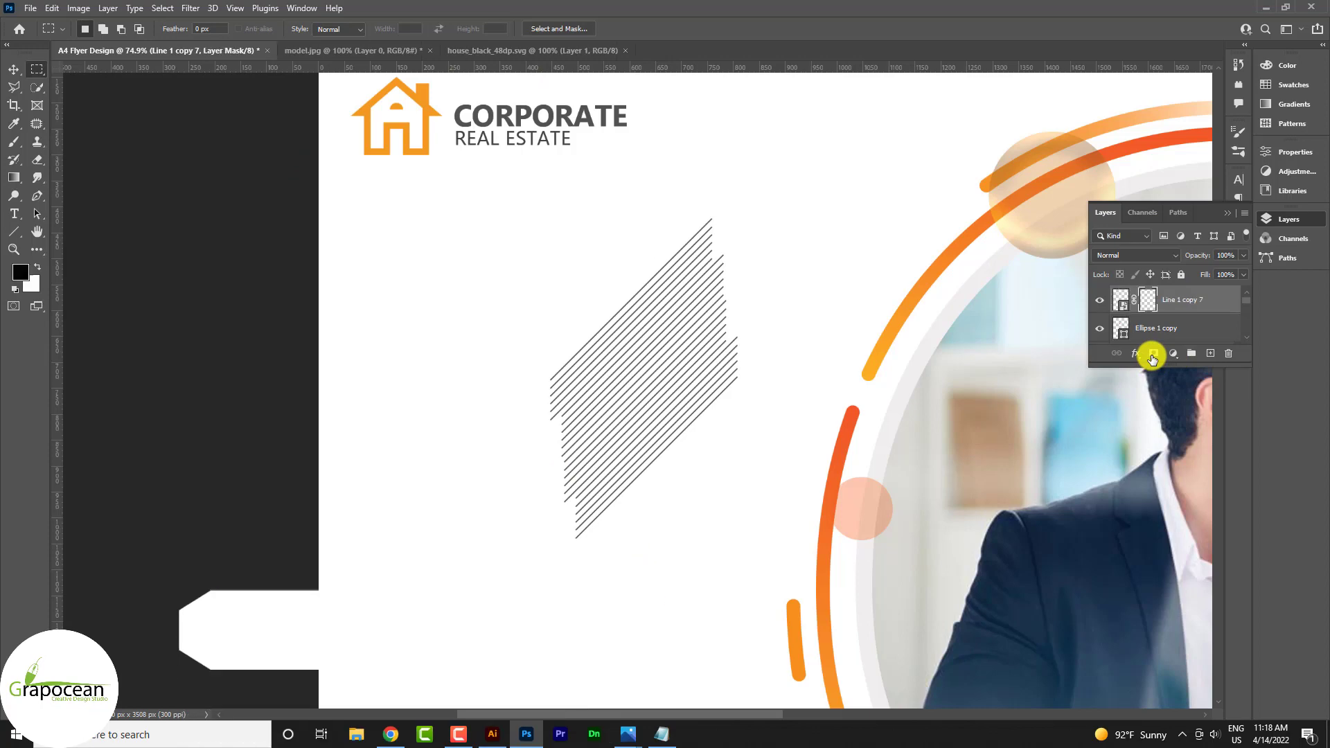
click(14, 68)
scroll(717, 402, down, 5)
drag(1205, 309, 1211, 353)
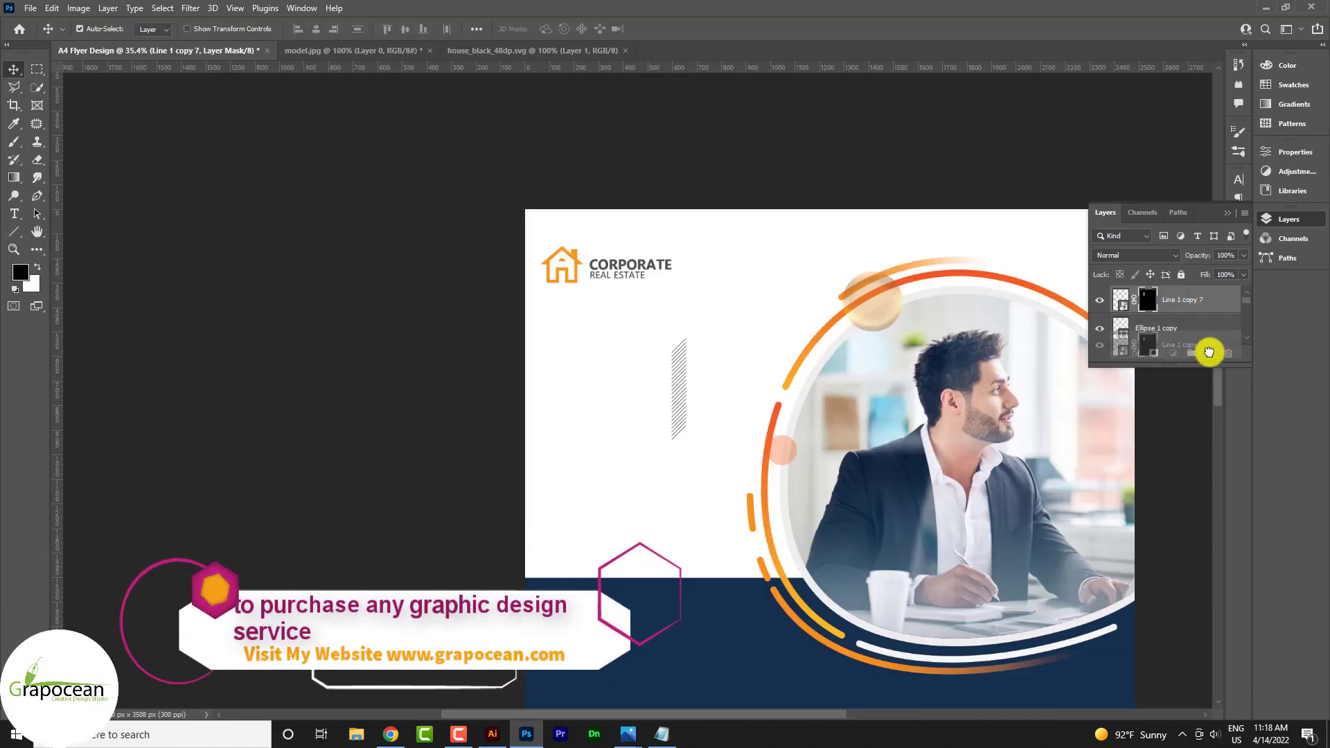
key(ctrl+t)
drag(716, 473, 743, 344)
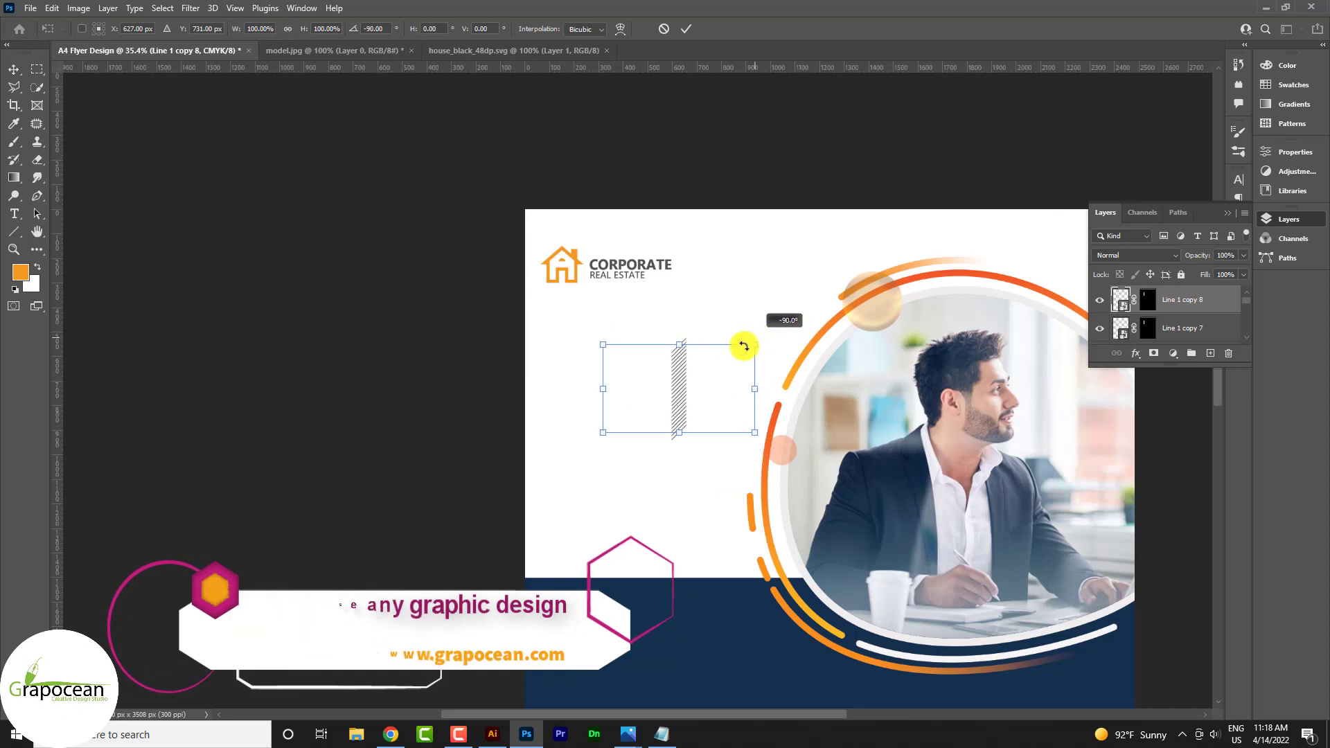
mouse_move(708, 393)
mouse_down()
mouse_move(736, 271)
mouse_move(708, 248)
mouse_up()
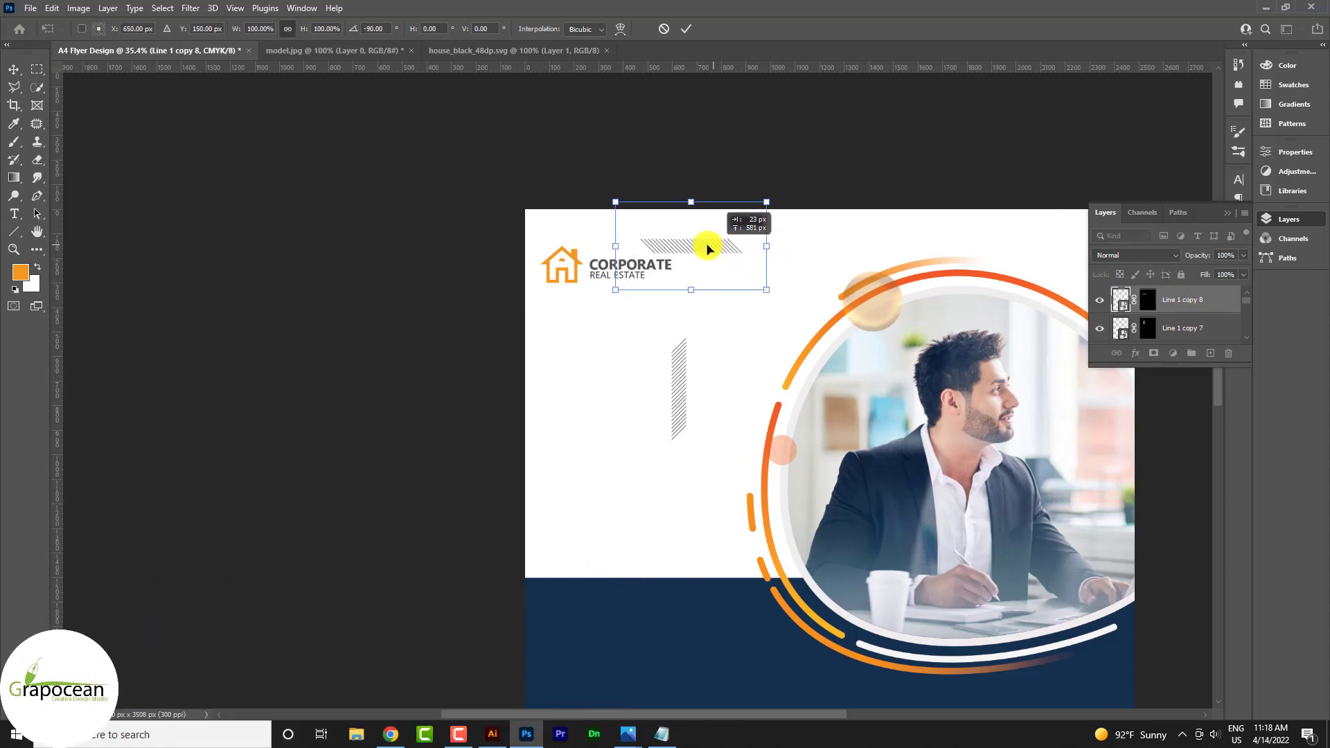
click(688, 29)
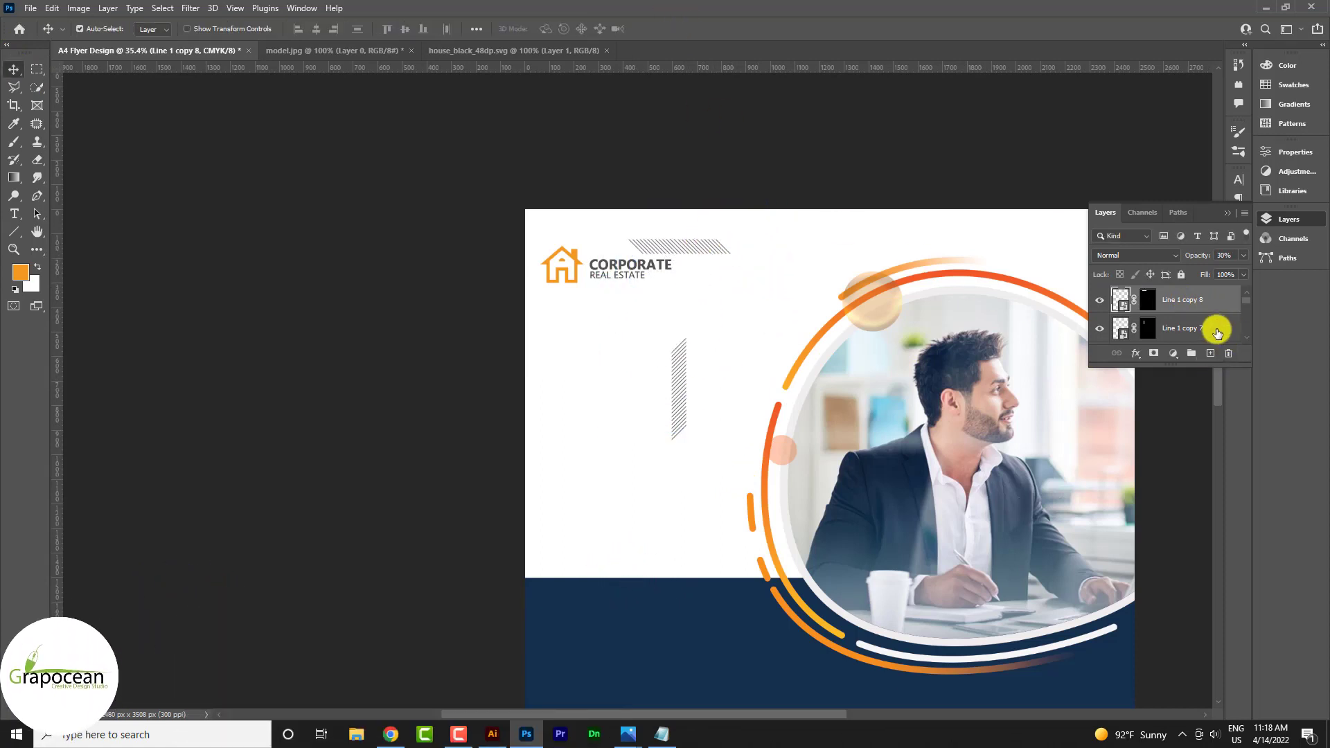
Step: Rotate the original hatched lines horizontal, shrink to half size and place beside the logo
click(677, 380)
key(ctrl+t)
drag(737, 469, 748, 326)
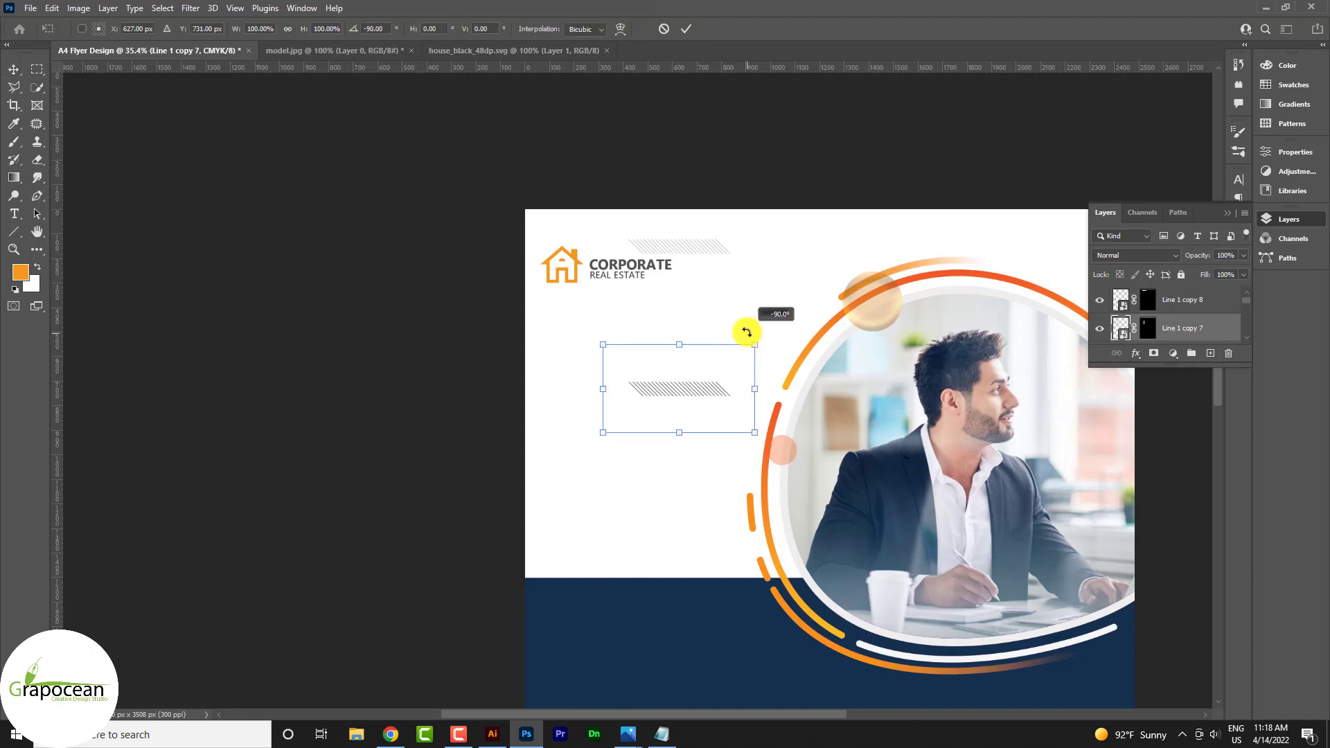
drag(757, 430, 737, 422)
mouse_move(689, 366)
mouse_down()
mouse_move(736, 289)
mouse_move(714, 271)
mouse_up()
click(686, 28)
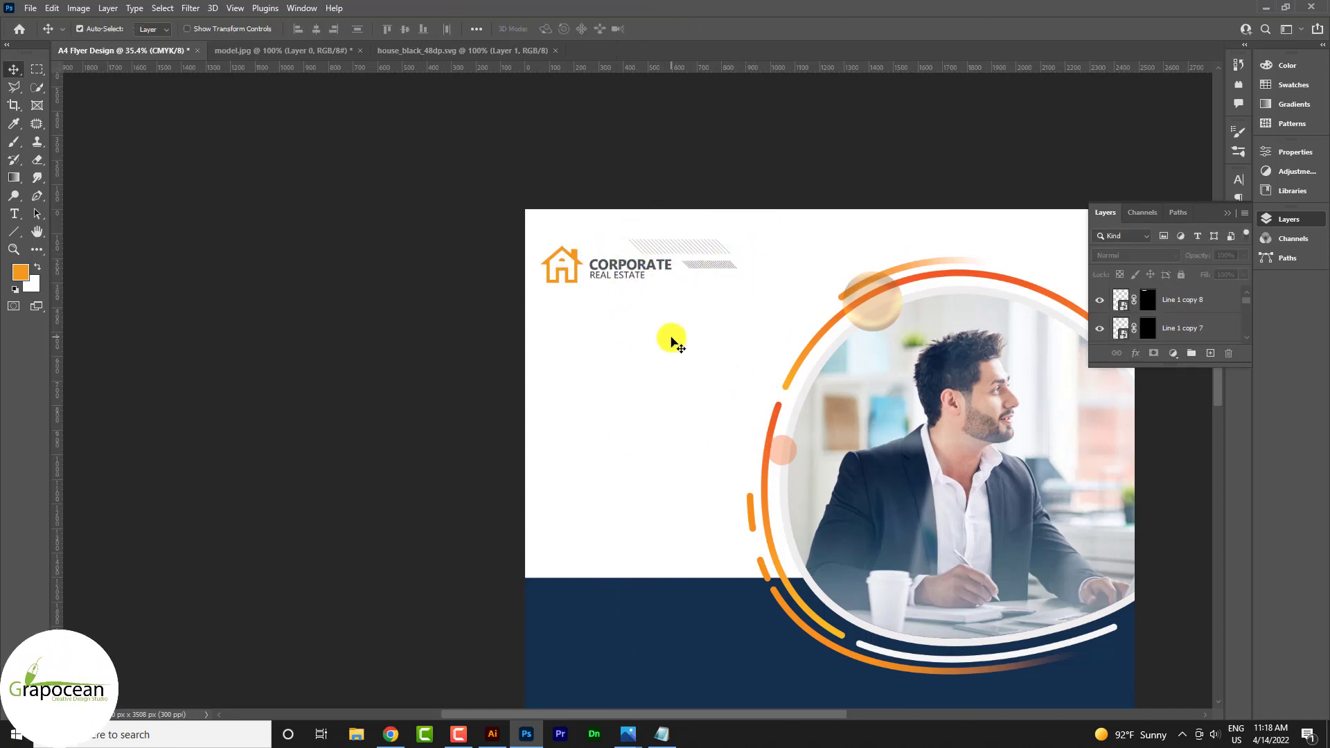
Step: Duplicate the hatched lines, enlarge the copy and position it above the navy band
click(1197, 300)
scroll(1004, 415, up, 2)
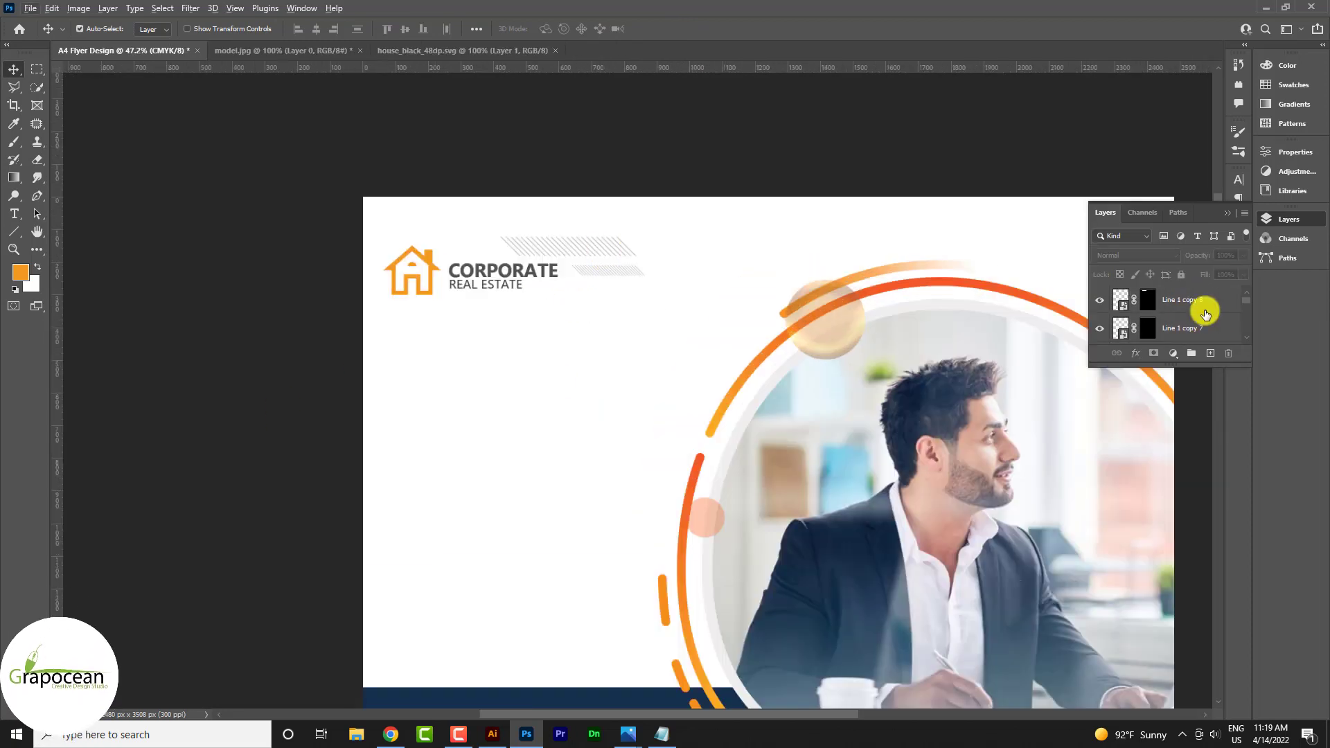
key(ctrl+j)
key(ctrl+t)
drag(1109, 571, 1080, 273)
scroll(1080, 273, down, 3)
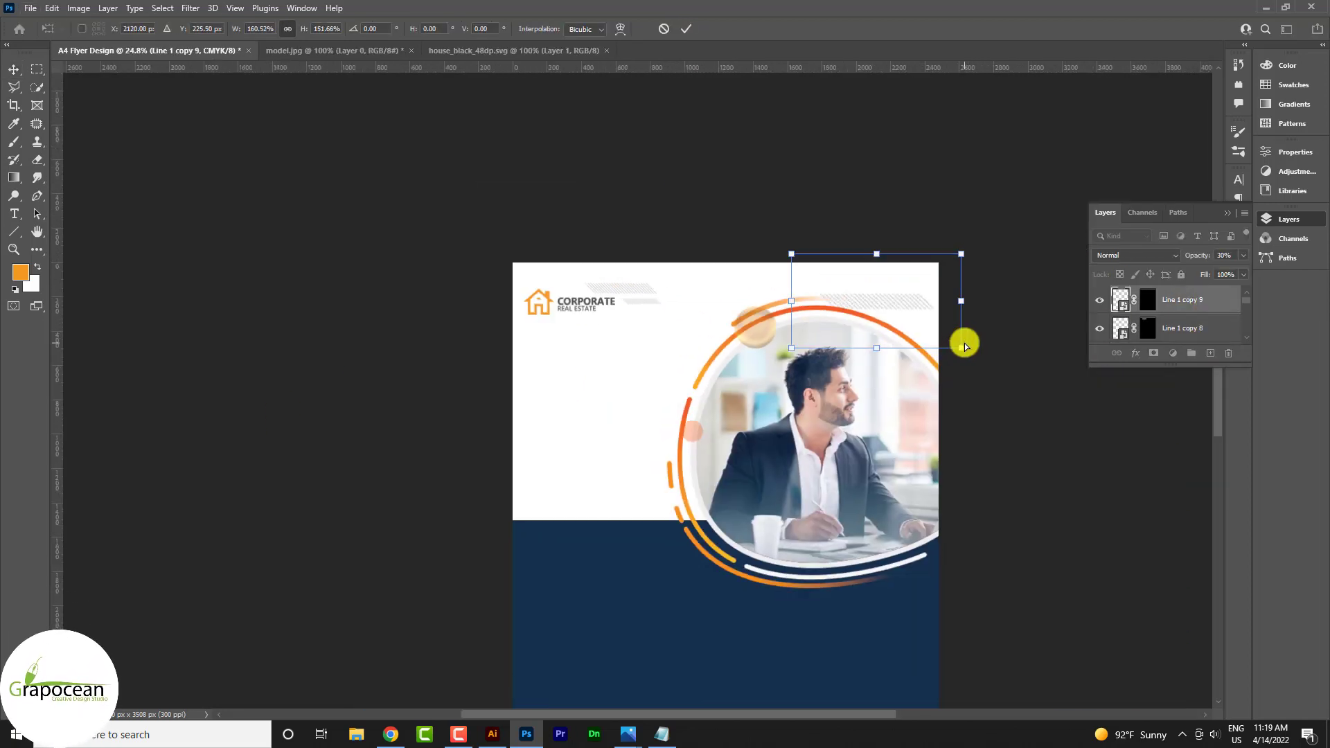
mouse_move(964, 341)
mouse_down()
mouse_move(689, 485)
mouse_move(689, 500)
mouse_up()
drag(797, 562, 713, 356)
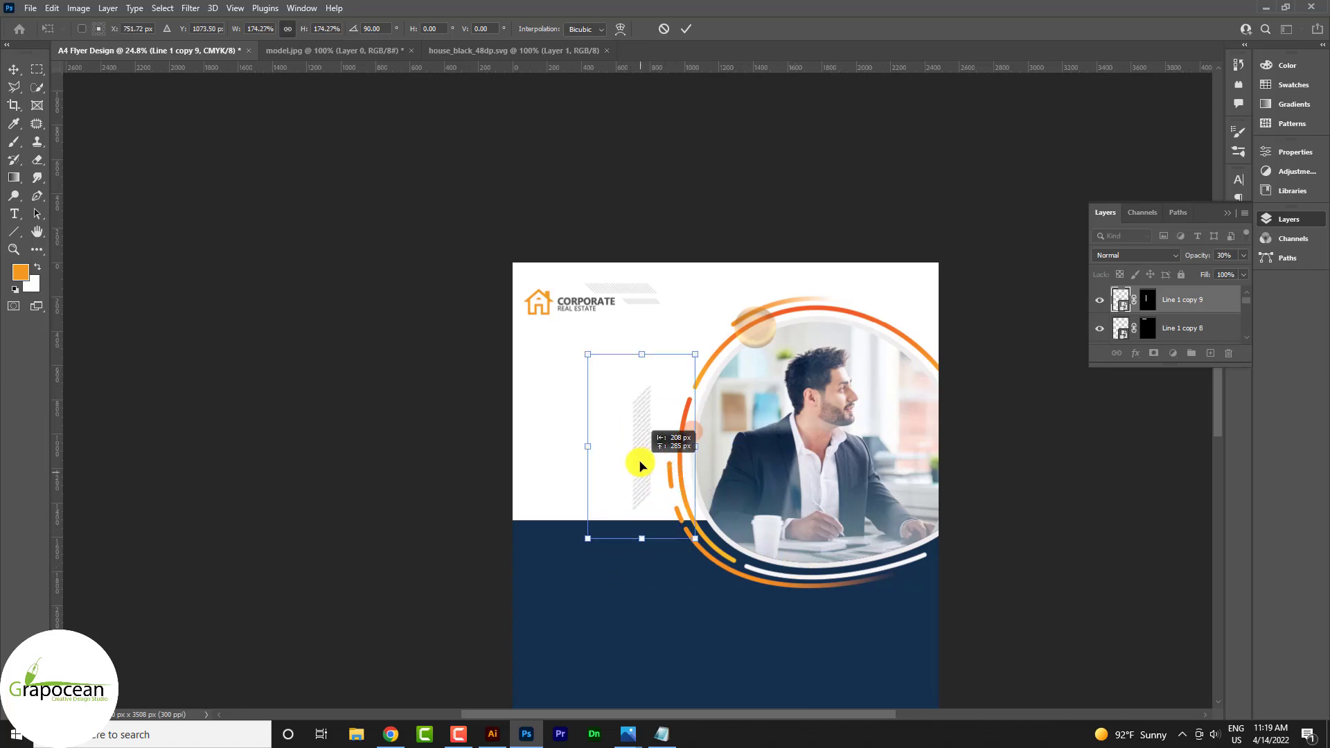
click(686, 29)
scroll(580, 383, up, 2)
Step: Add a 30 pt 'We Are' text line and move it under the logo
scroll(581, 383, up, 1)
key(ctrl+apostrophe)
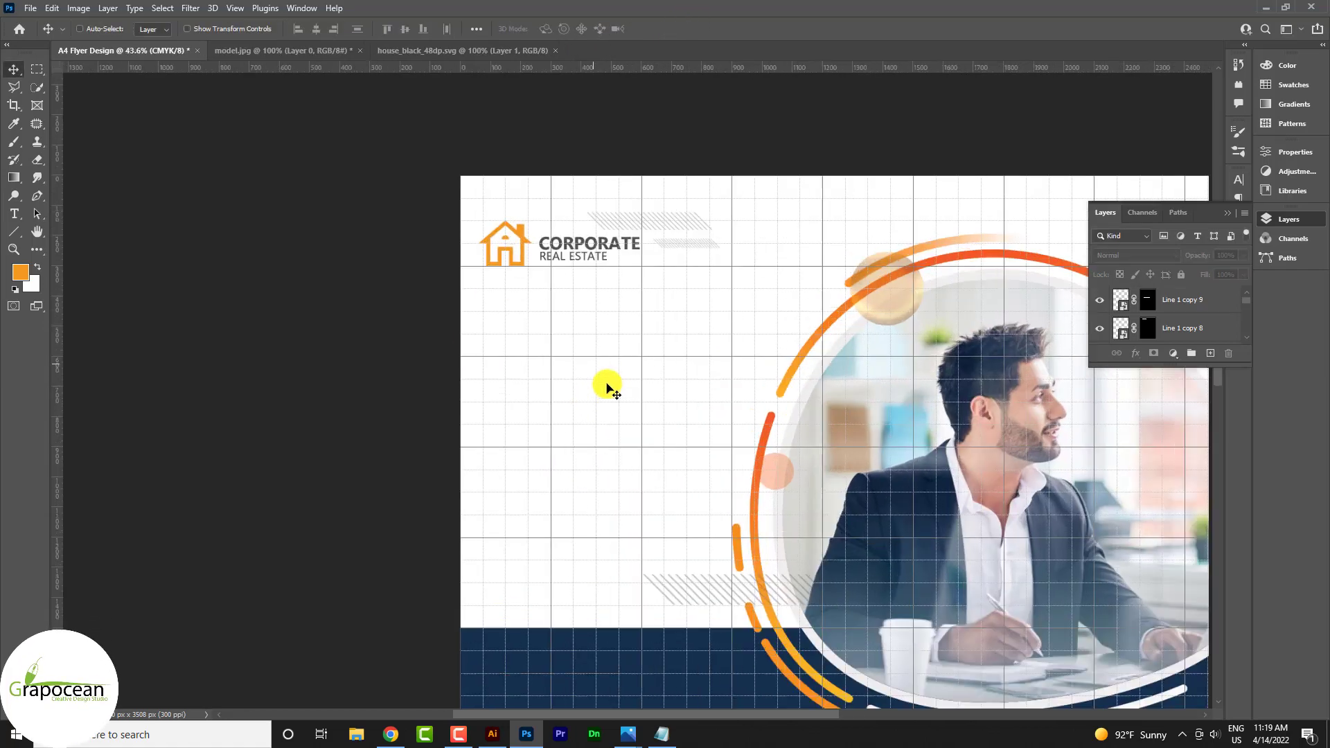
click(562, 315)
text(WE ARE)
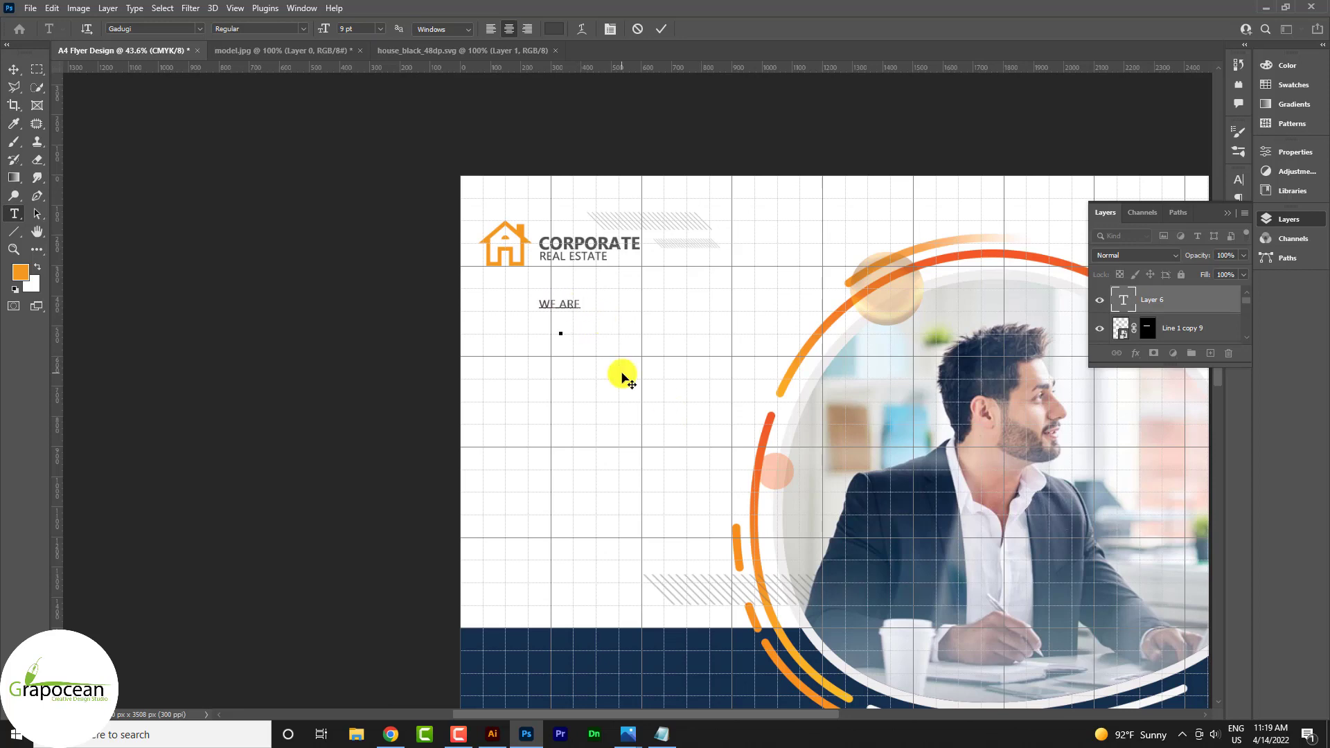
click(1239, 179)
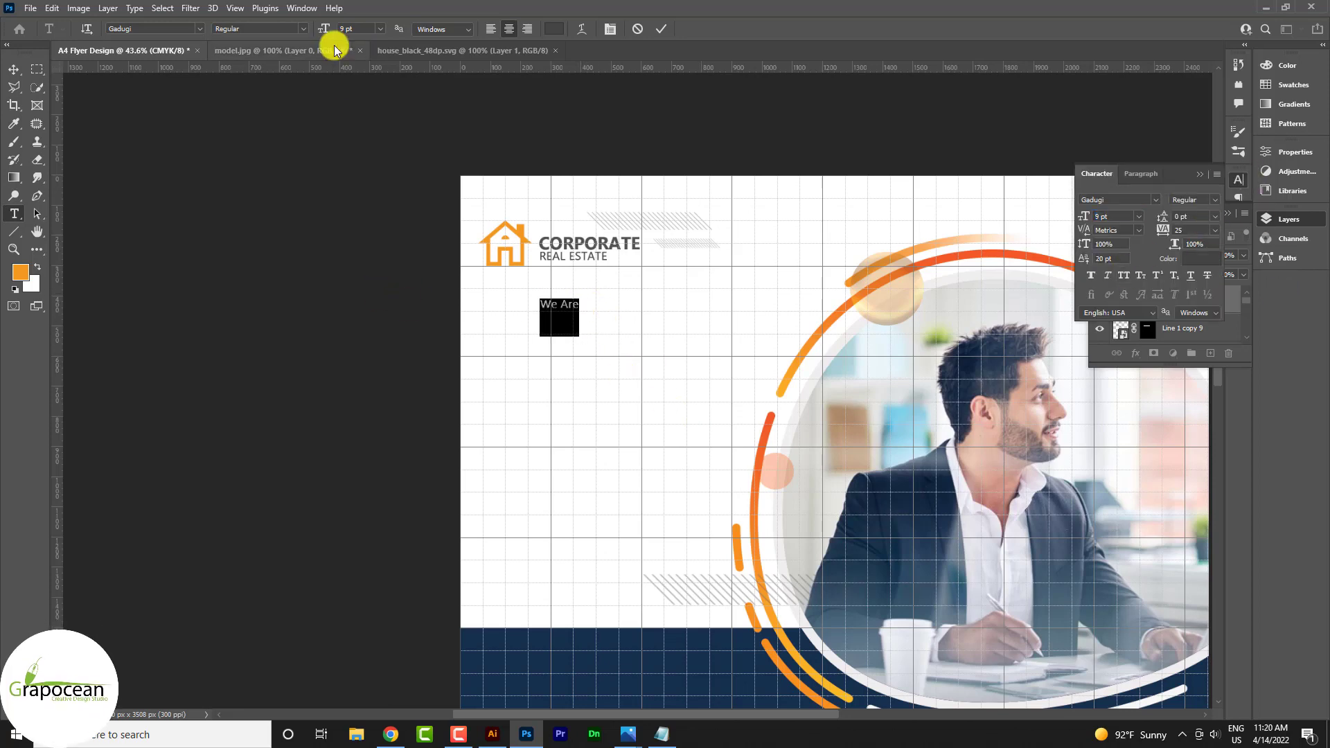
text(16)
scroll(350, 29, up, 3)
key(Escape)
key(v)
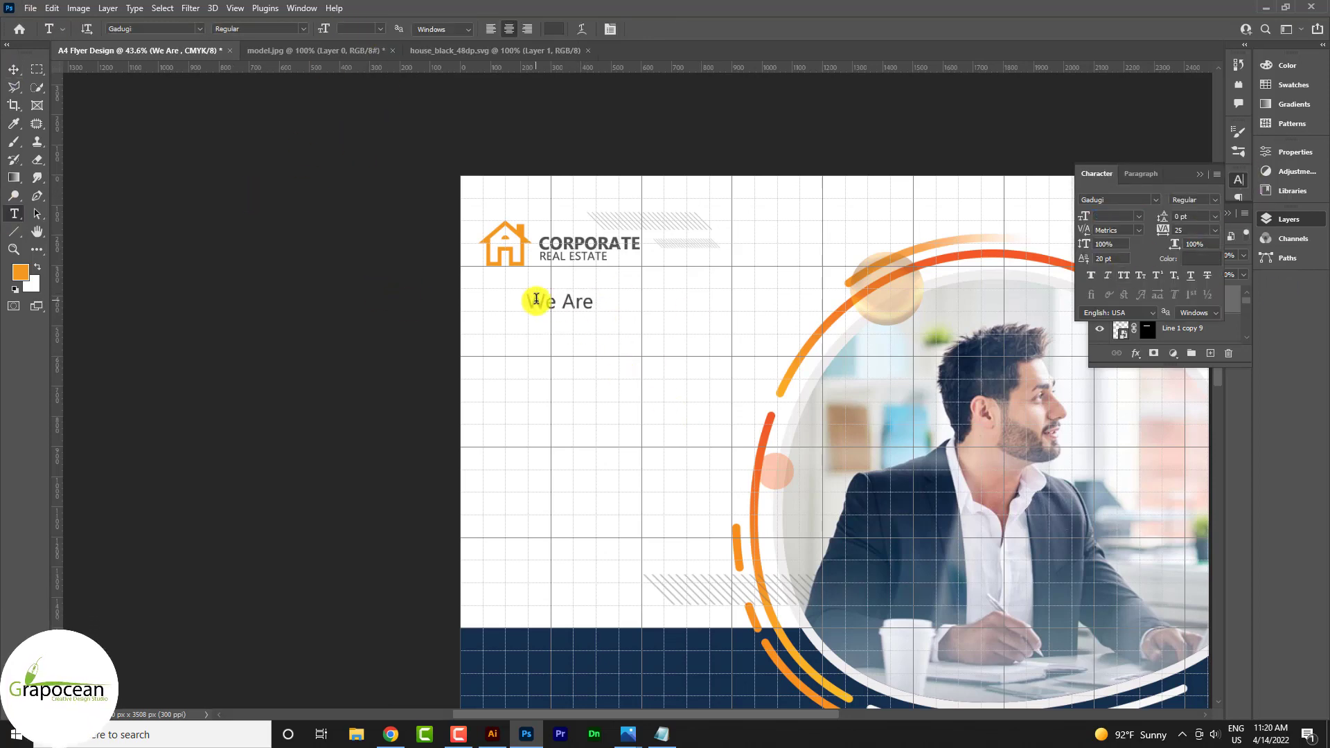
click(380, 29)
click(374, 172)
key(Escape)
key(v)
mouse_move(636, 311)
mouse_down()
mouse_move(596, 338)
mouse_move(618, 386)
mouse_up()
Step: Duplicate the 'We Are' text and retype the copy as 'Real Estate'
scroll(545, 361, up, 3)
key(t)
click(505, 392)
key(ctrl+a)
key(BackSpace)
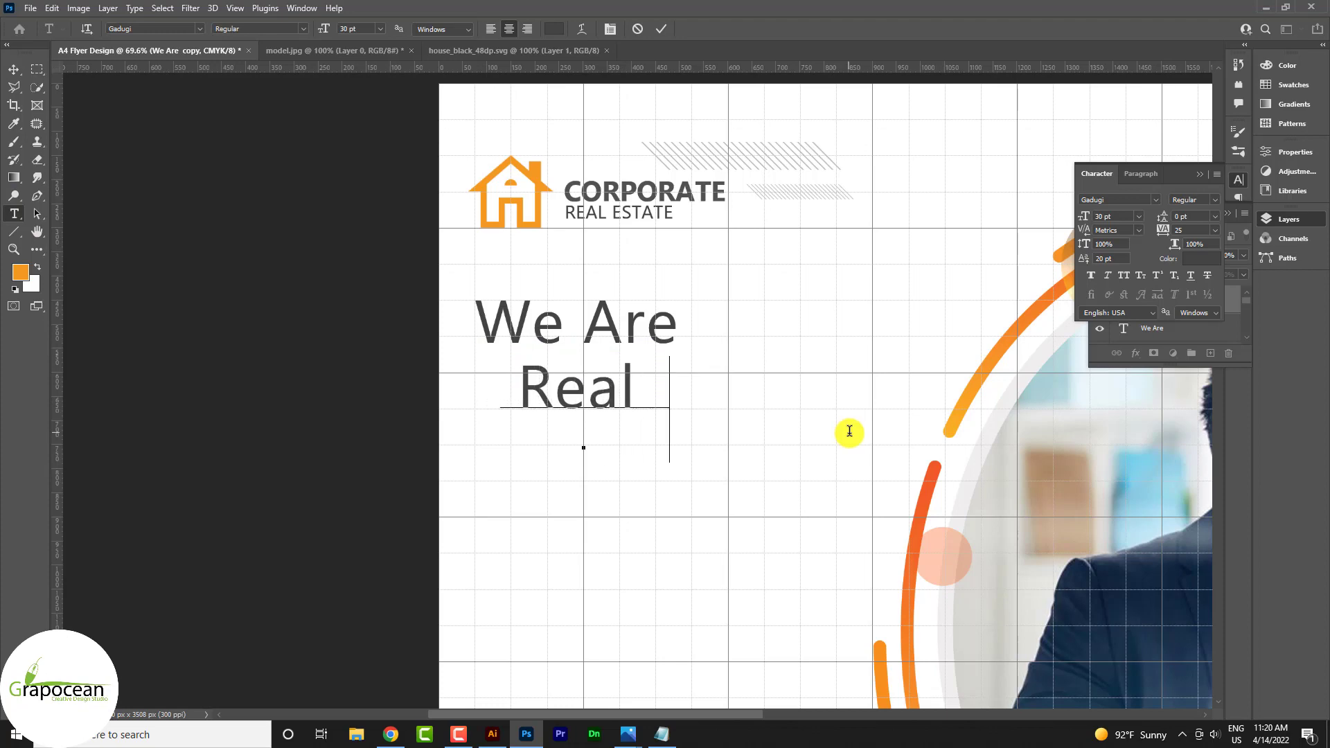
text(P)
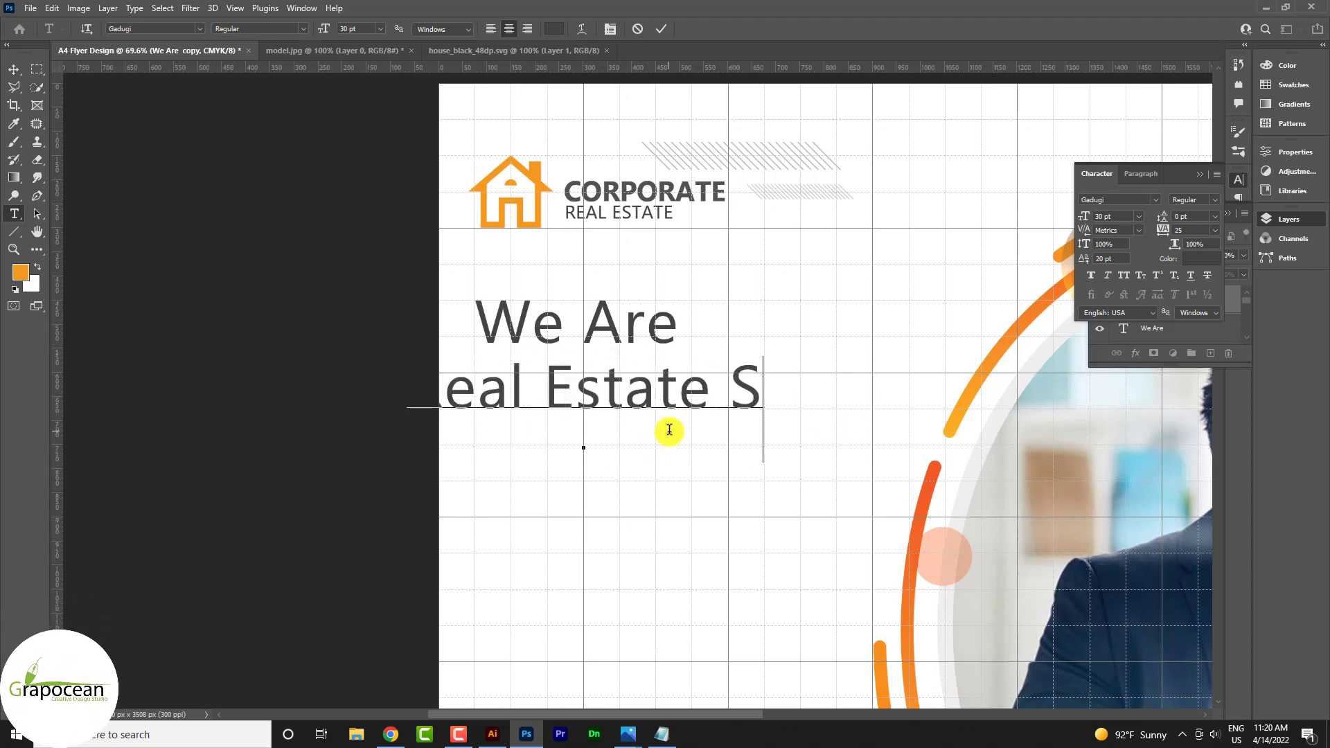
text(ro)
key(BackSpace)
key(BackSpace)
key(BackSpace)
key(Escape)
key(v)
Step: Line up 'Real Estate' directly beneath 'We Are'
scroll(594, 386, up, 2)
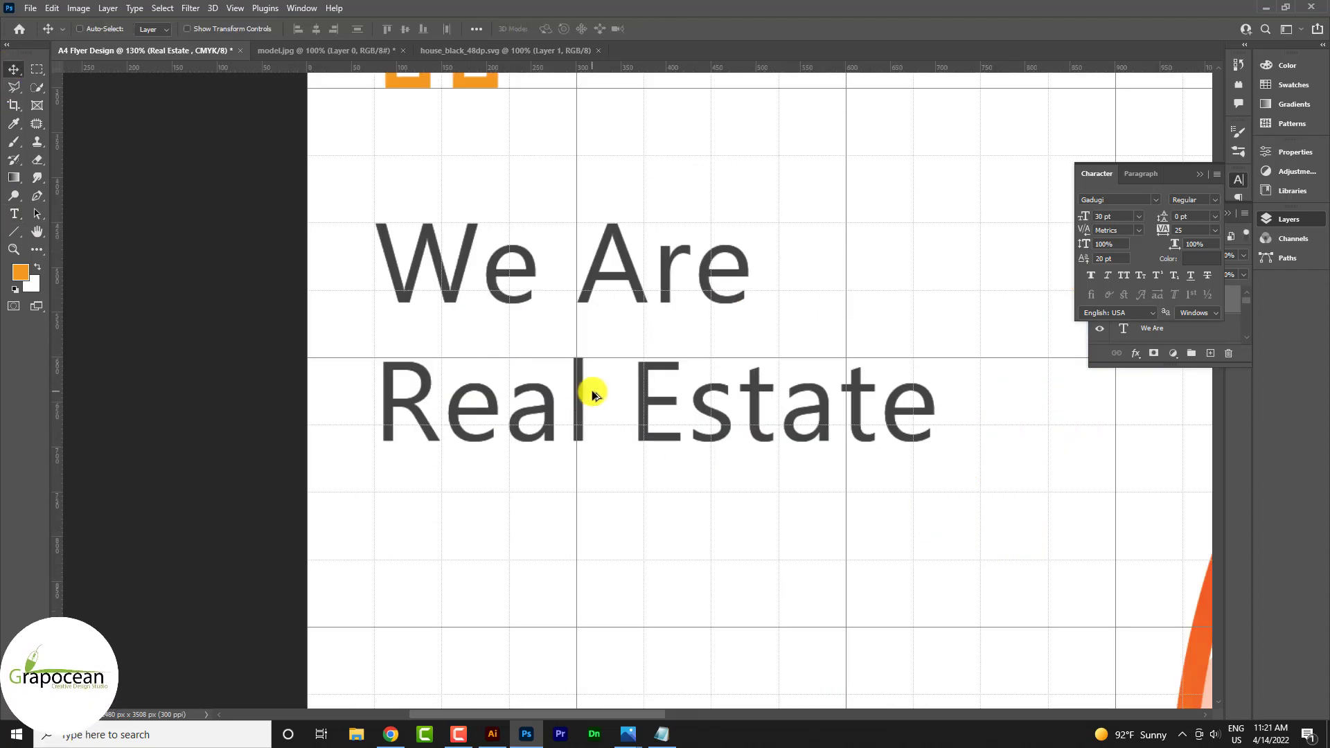
scroll(774, 376, down, 2)
scroll(775, 376, up, 2)
scroll(683, 267, up, 2)
drag(482, 239, 483, 198)
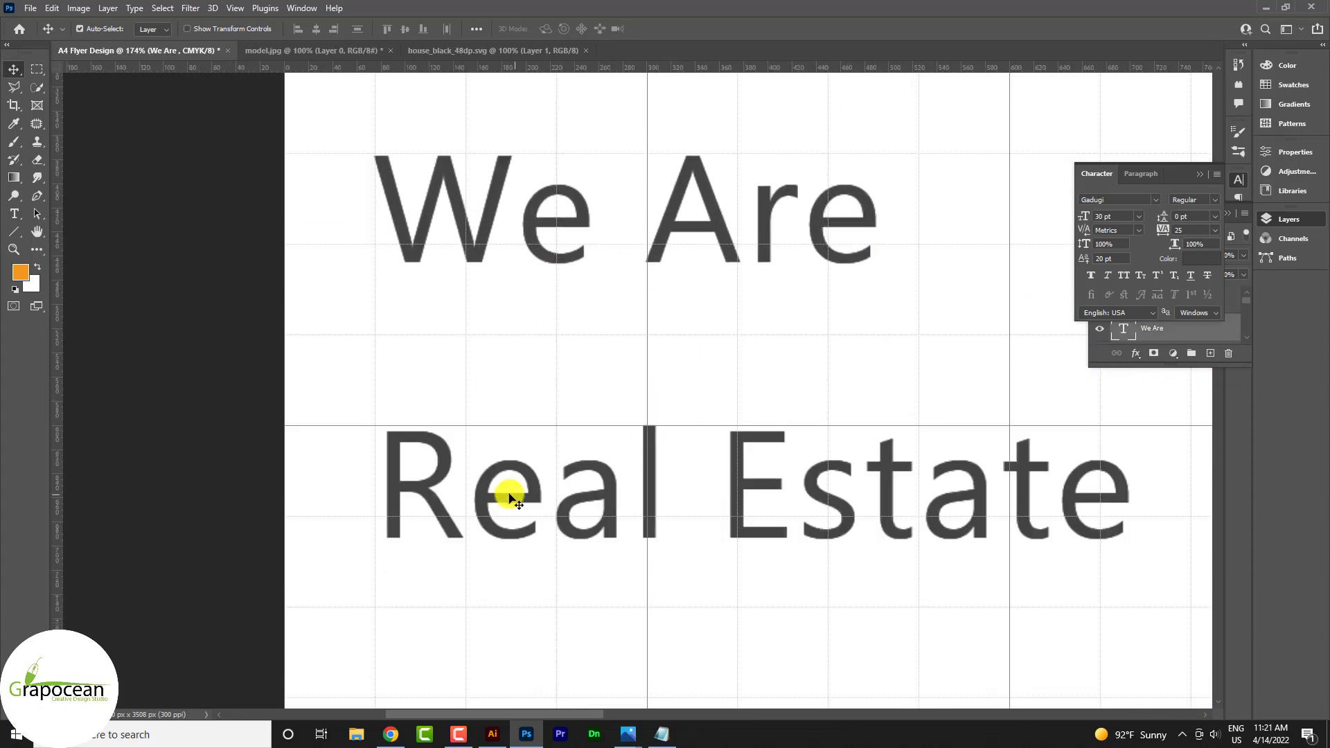
drag(511, 499, 504, 398)
scroll(704, 443, down, 2)
scroll(722, 407, down, 2)
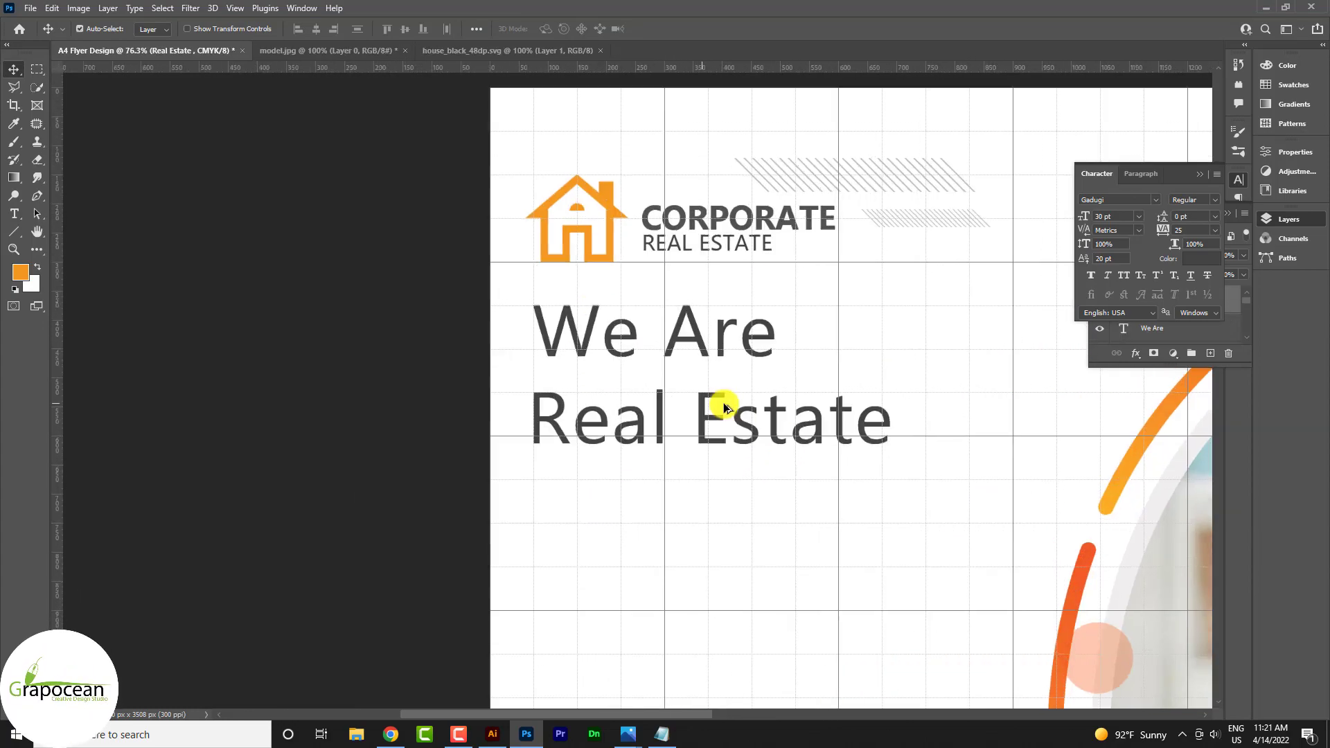
scroll(722, 406, up, 2)
drag(696, 299, 696, 335)
scroll(696, 336, down, 2)
scroll(822, 409, down, 3)
Step: Make 'Real Estate' orange in Poppins ExtraLight
click(14, 214)
click(693, 332)
key(ctrl+a)
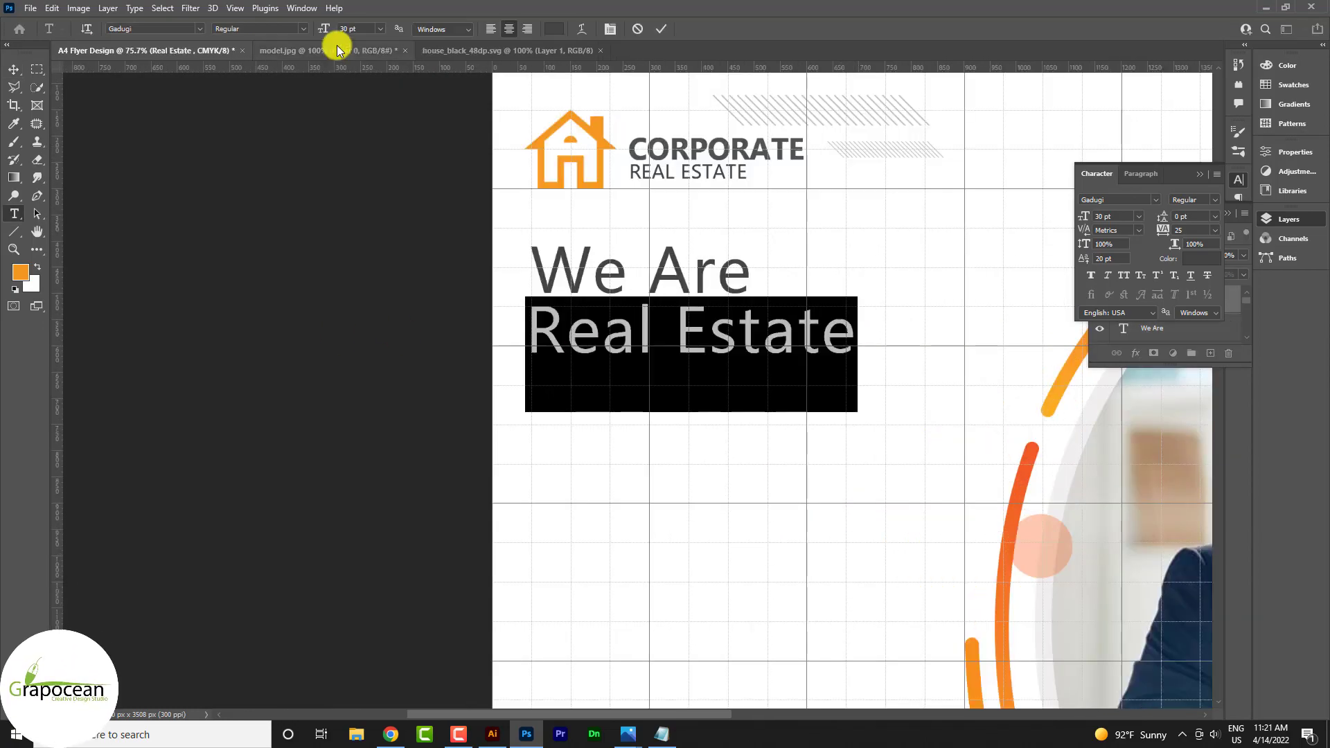
click(374, 29)
click(21, 272)
key(Return)
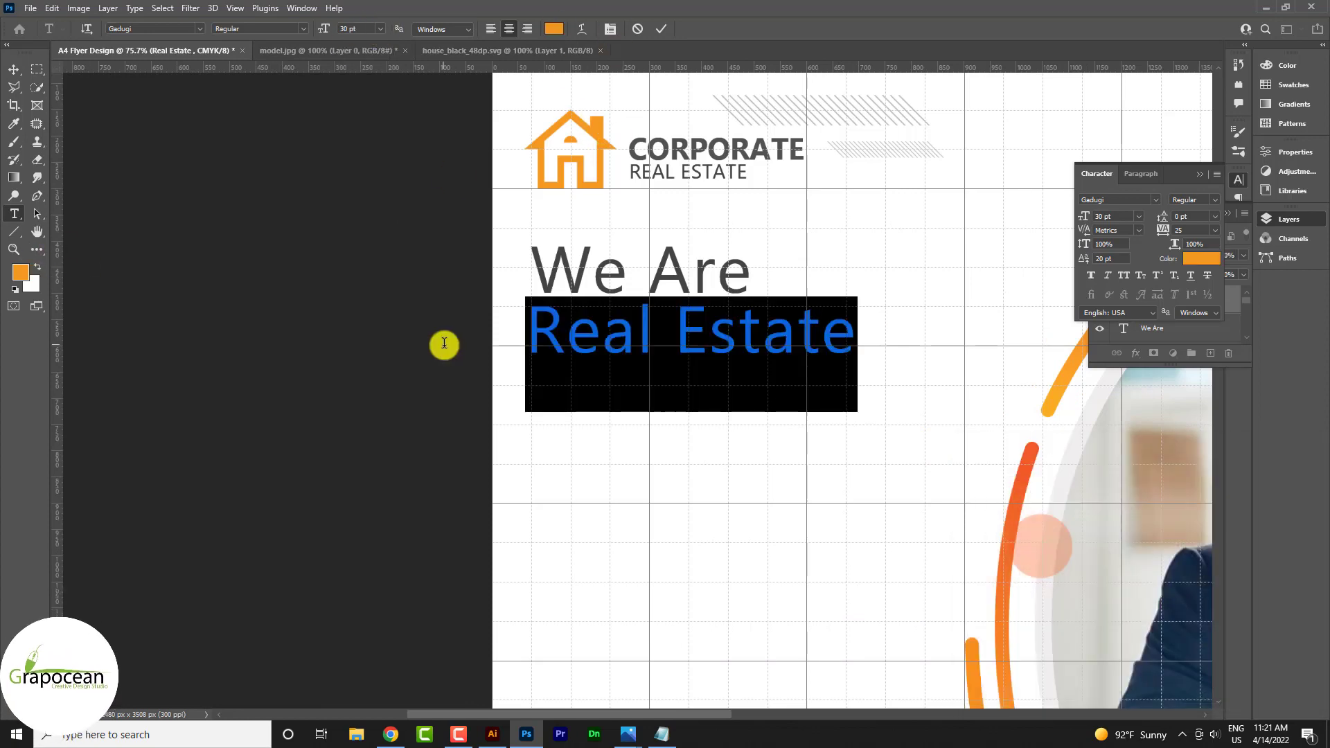
click(200, 29)
click(263, 87)
click(14, 69)
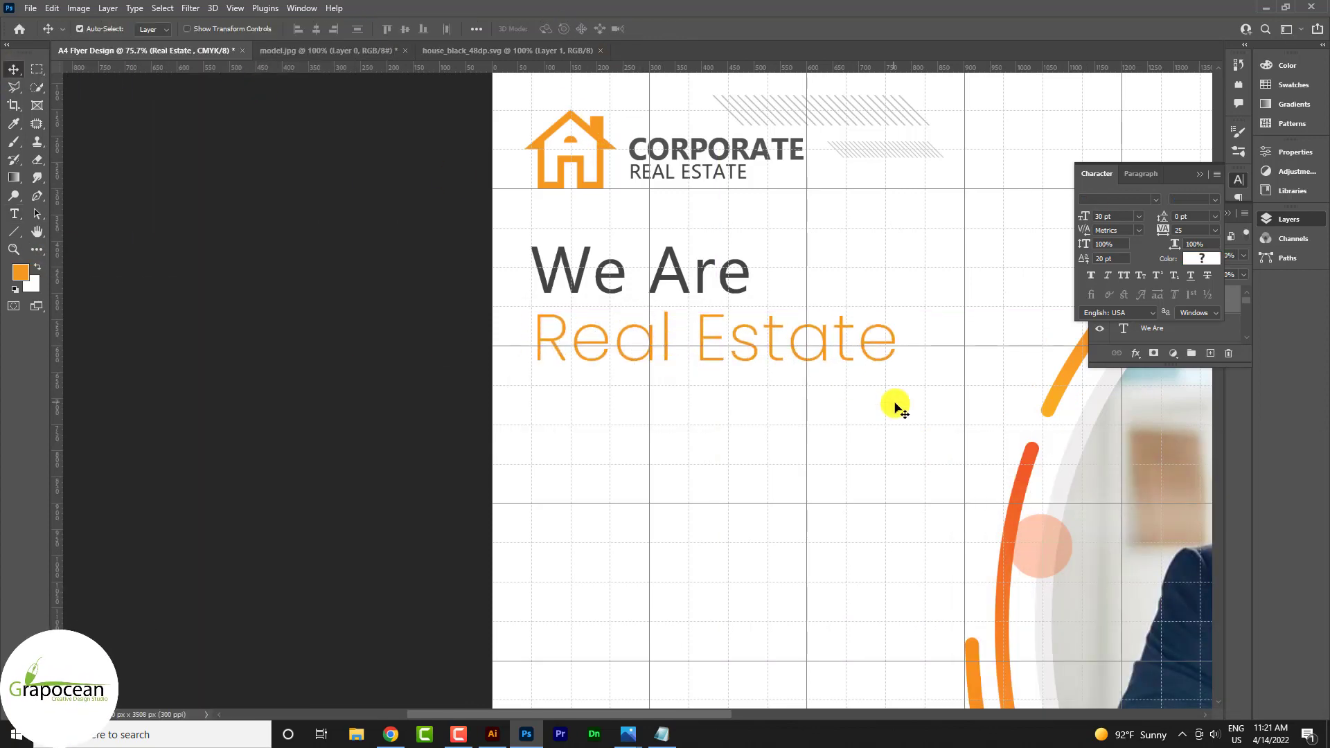
Step: Nudge 'Real Estate' slightly lower beneath 'We Are'
scroll(898, 404, up, 2)
drag(666, 326, 667, 338)
scroll(666, 338, down, 3)
scroll(834, 401, up, 2)
double_click(755, 322)
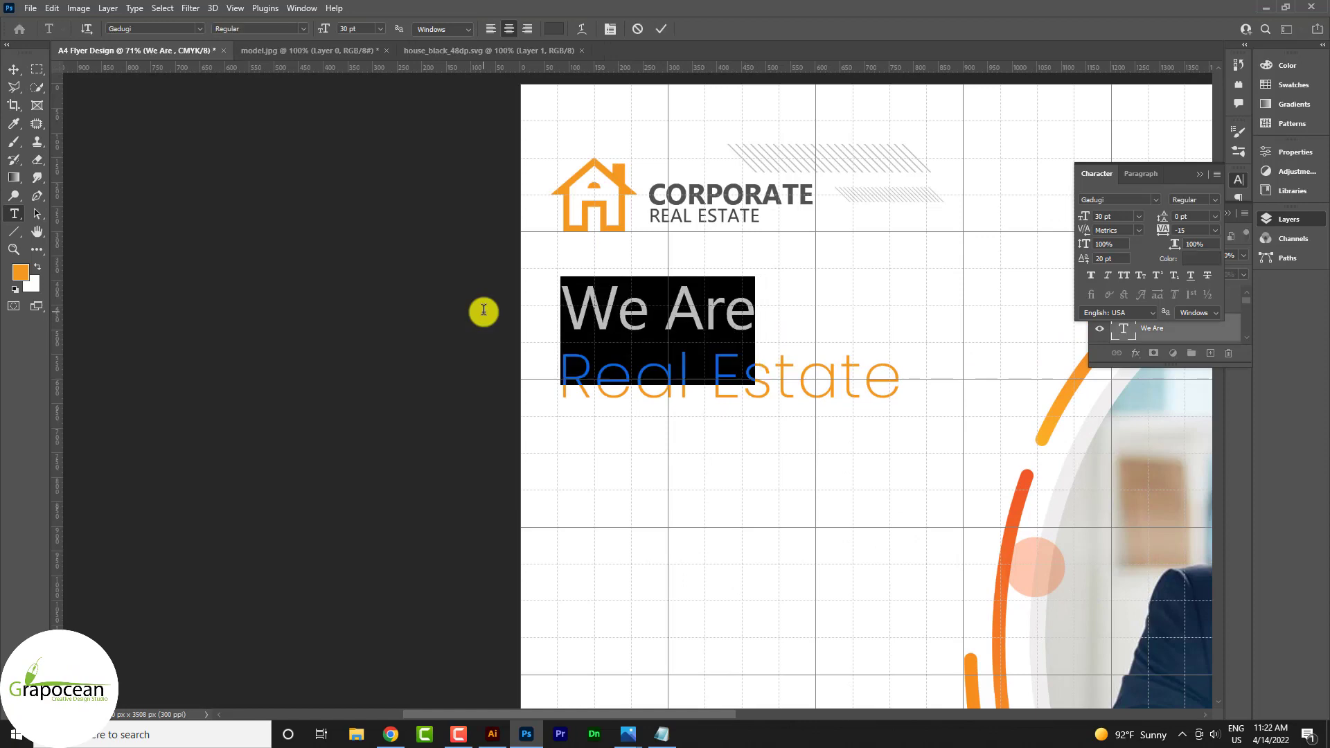
click(484, 309)
triple_click(565, 377)
click(14, 70)
Step: Spread 'We Are' and 'Real Estate' apart to leave room for a middle line
scroll(583, 375, up, 2)
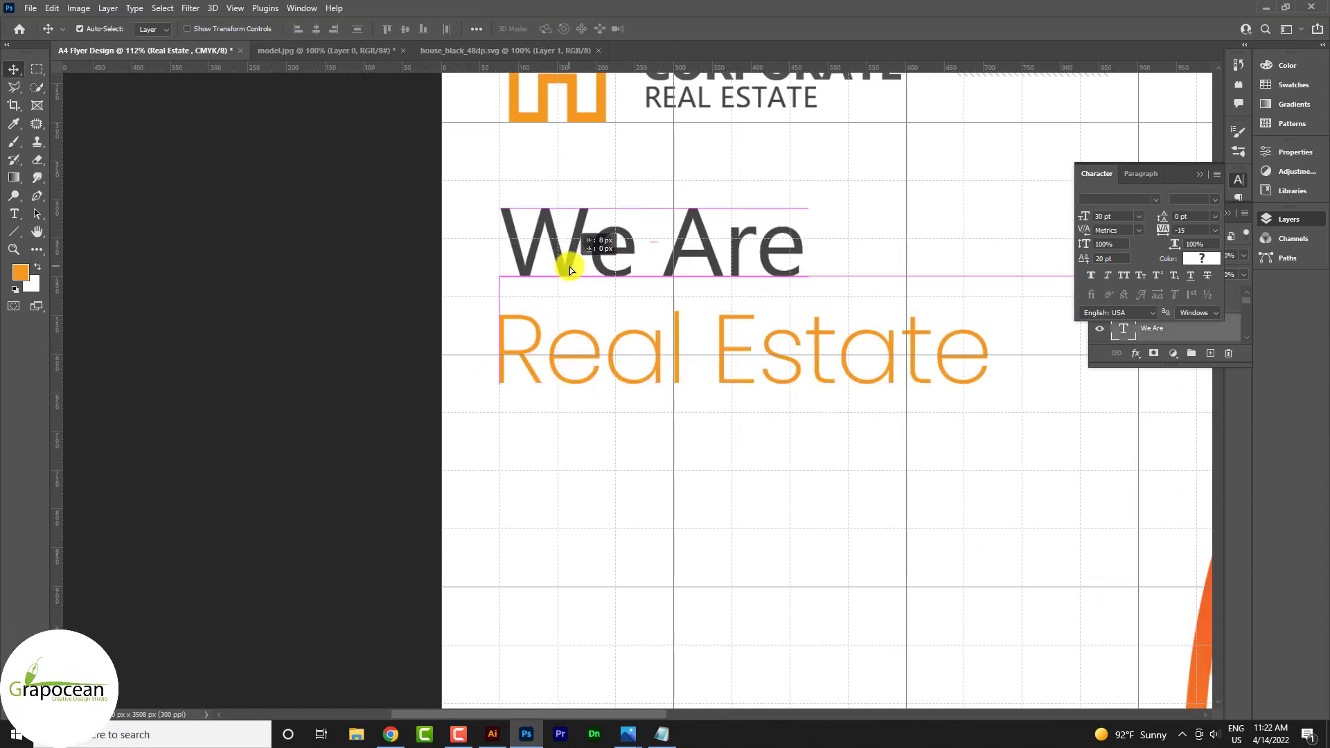
scroll(807, 429, down, 4)
scroll(807, 429, up, 1)
scroll(751, 395, up, 2)
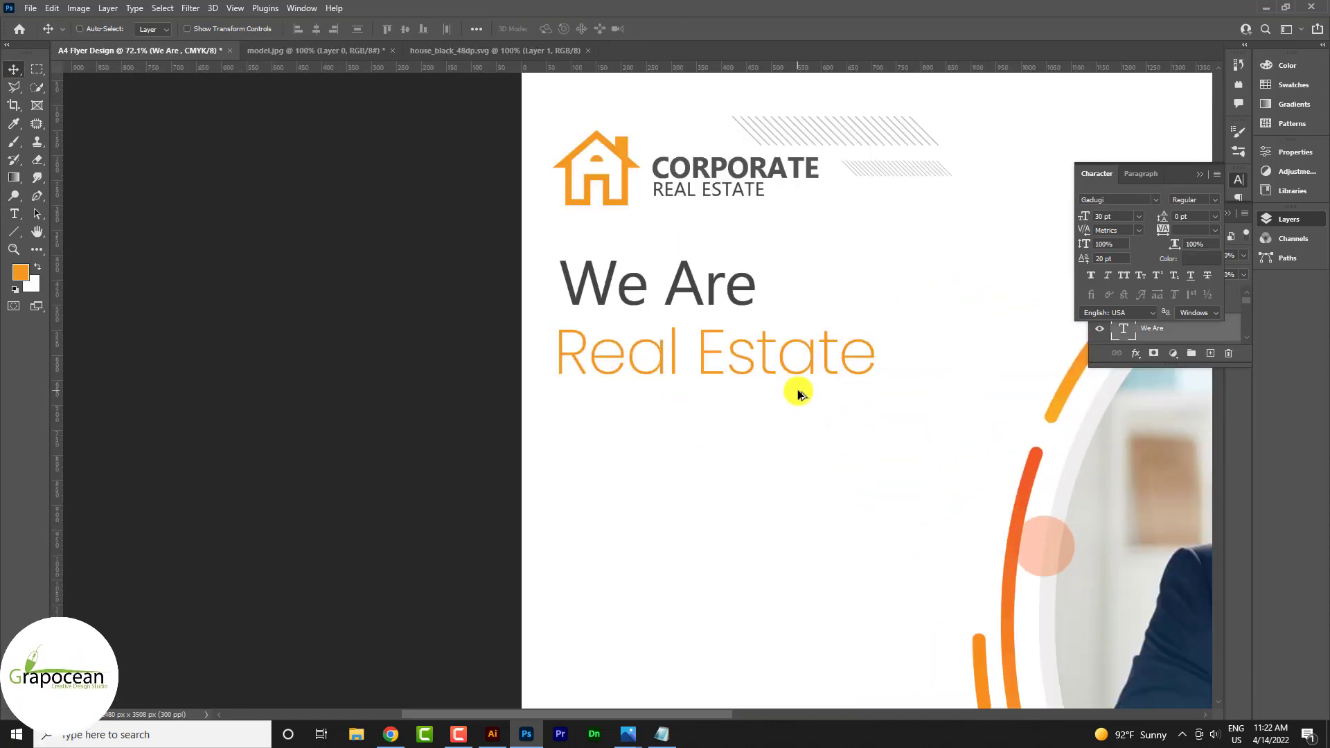
scroll(796, 389, up, 2)
key(ctrl+apostrophe)
key(Return)
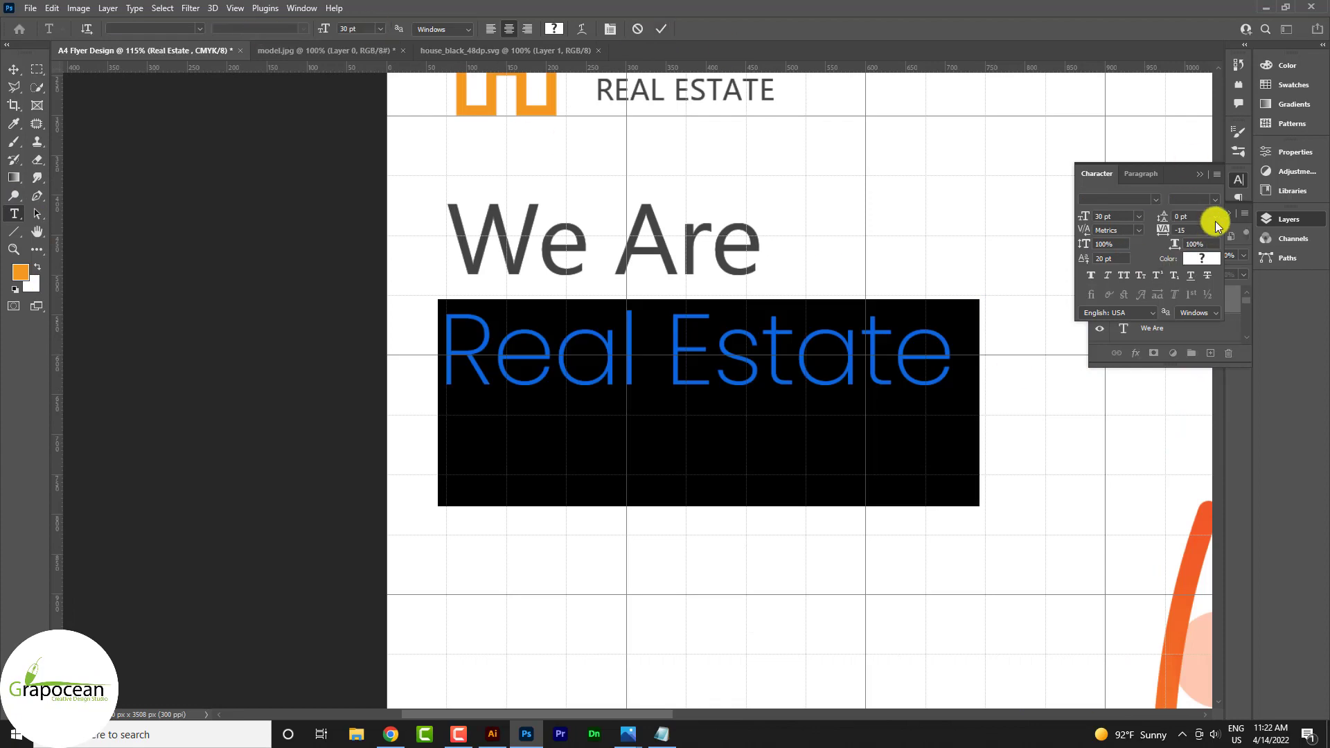
key(ctrl+Return)
drag(520, 259, 516, 279)
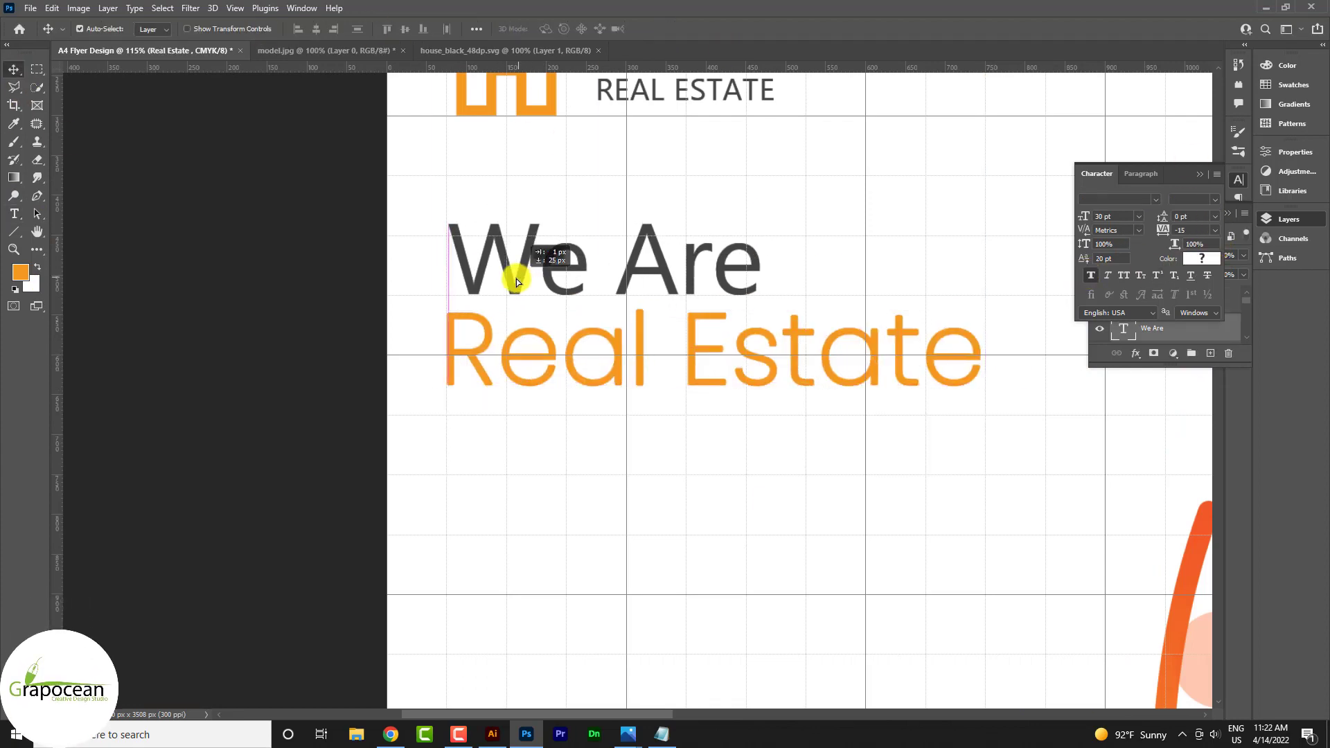
scroll(704, 377, down, 3)
scroll(668, 320, up, 1)
drag(750, 248, 748, 288)
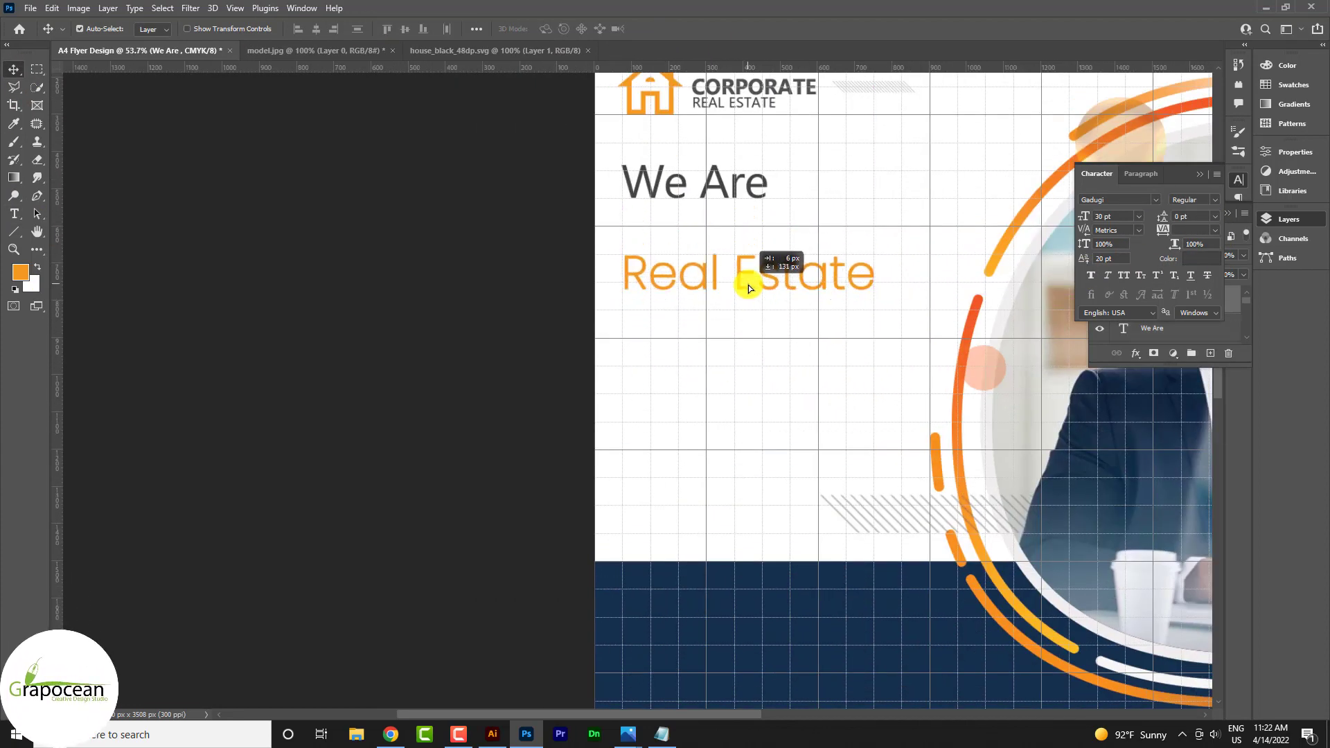
Step: Duplicate 'We Are', retype the copy as 'Offer', and align it left
drag(733, 187, 733, 232)
double_click(692, 223)
text(Provide)
key(ctrl+Return)
scroll(745, 246, up, 1)
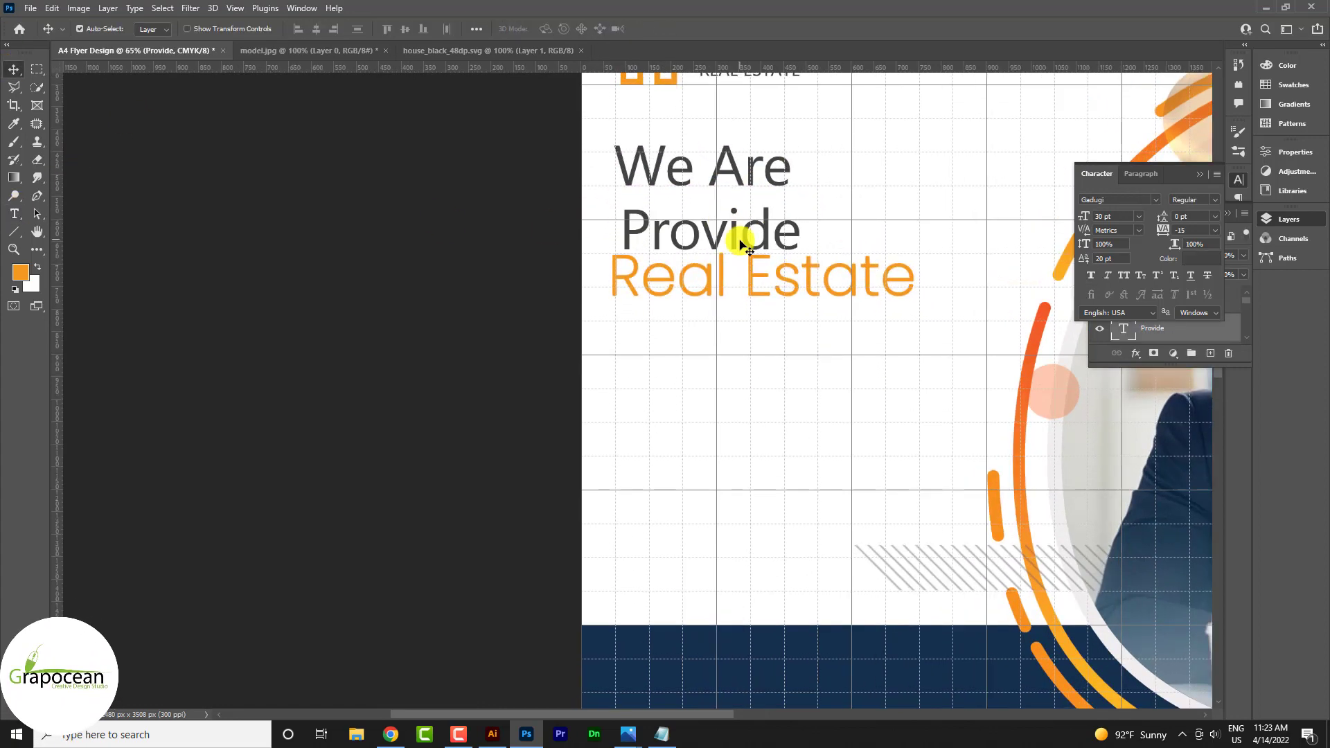
double_click(745, 246)
text(Offer)
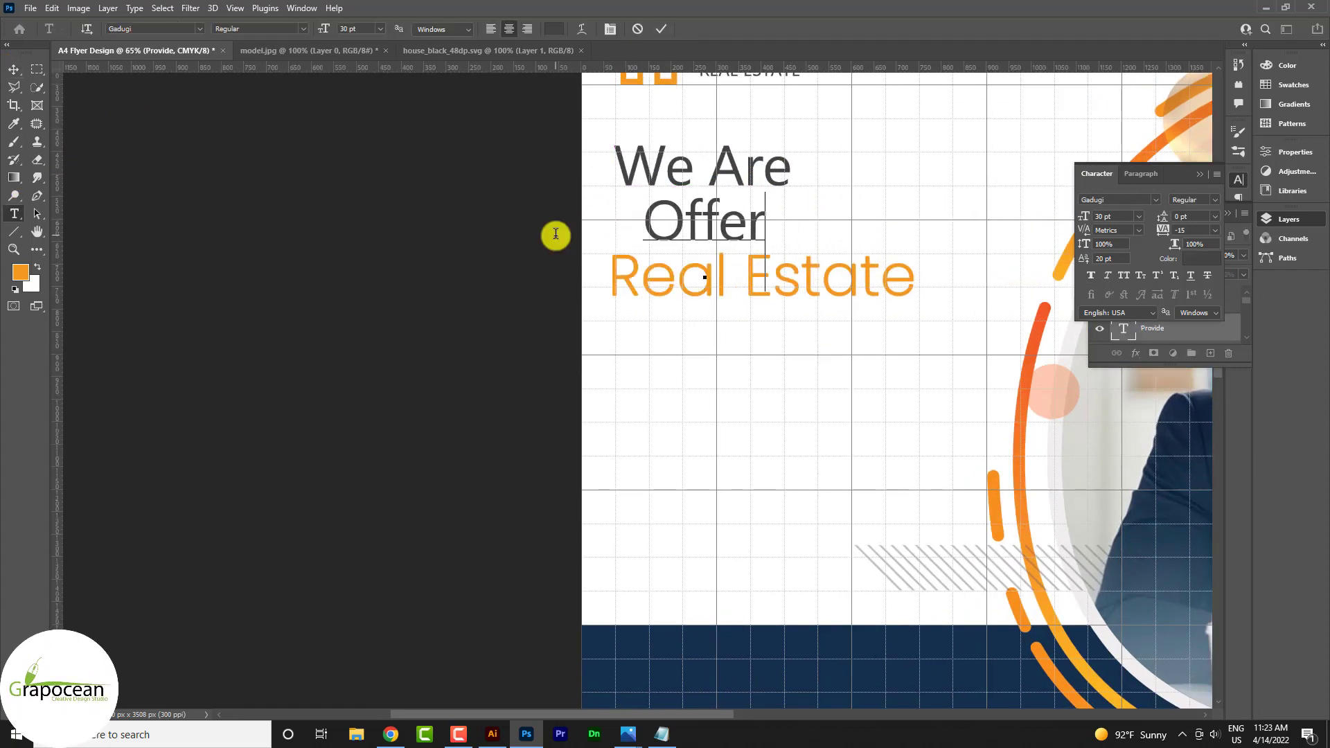
click(13, 70)
drag(751, 229, 721, 229)
Step: Nudge 'Real Estate' into line beneath 'Offer' and check alignment against the grid
scroll(647, 297, up, 3)
drag(654, 276, 656, 289)
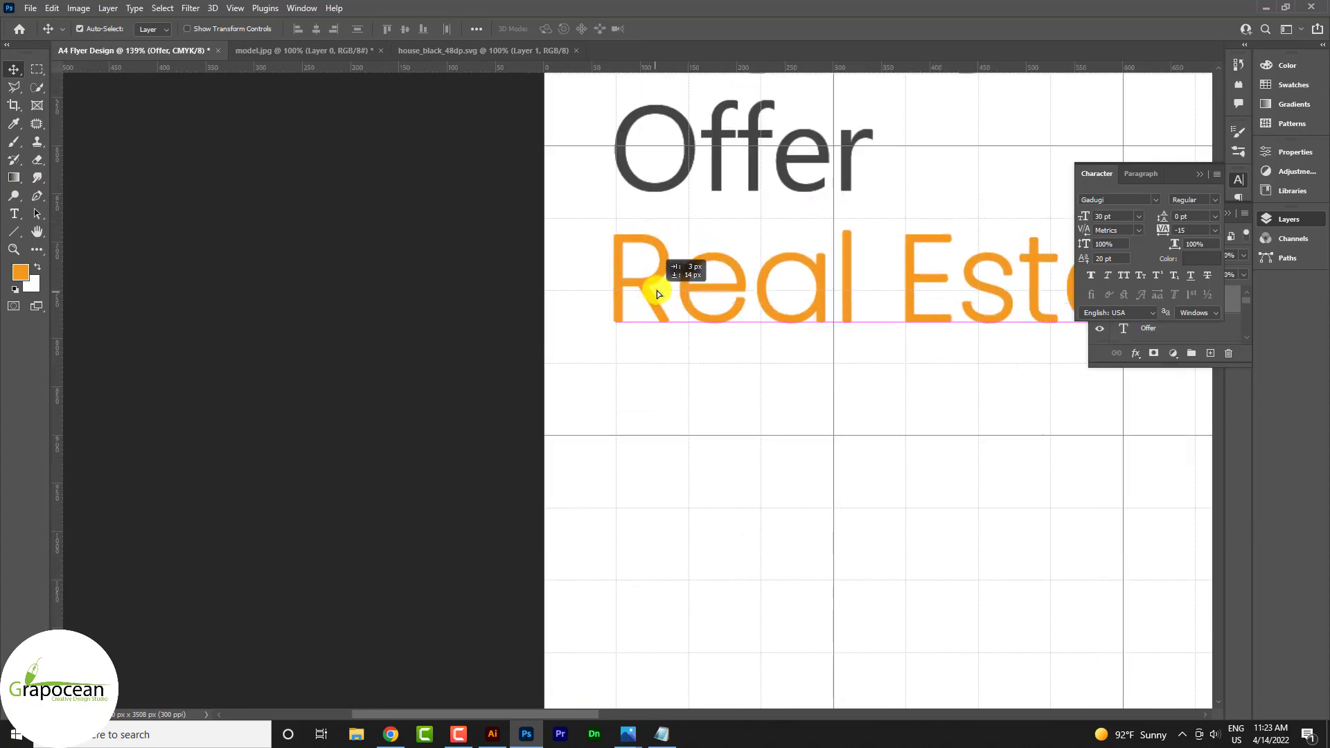
scroll(787, 243, down, 2)
scroll(732, 397, down, 3)
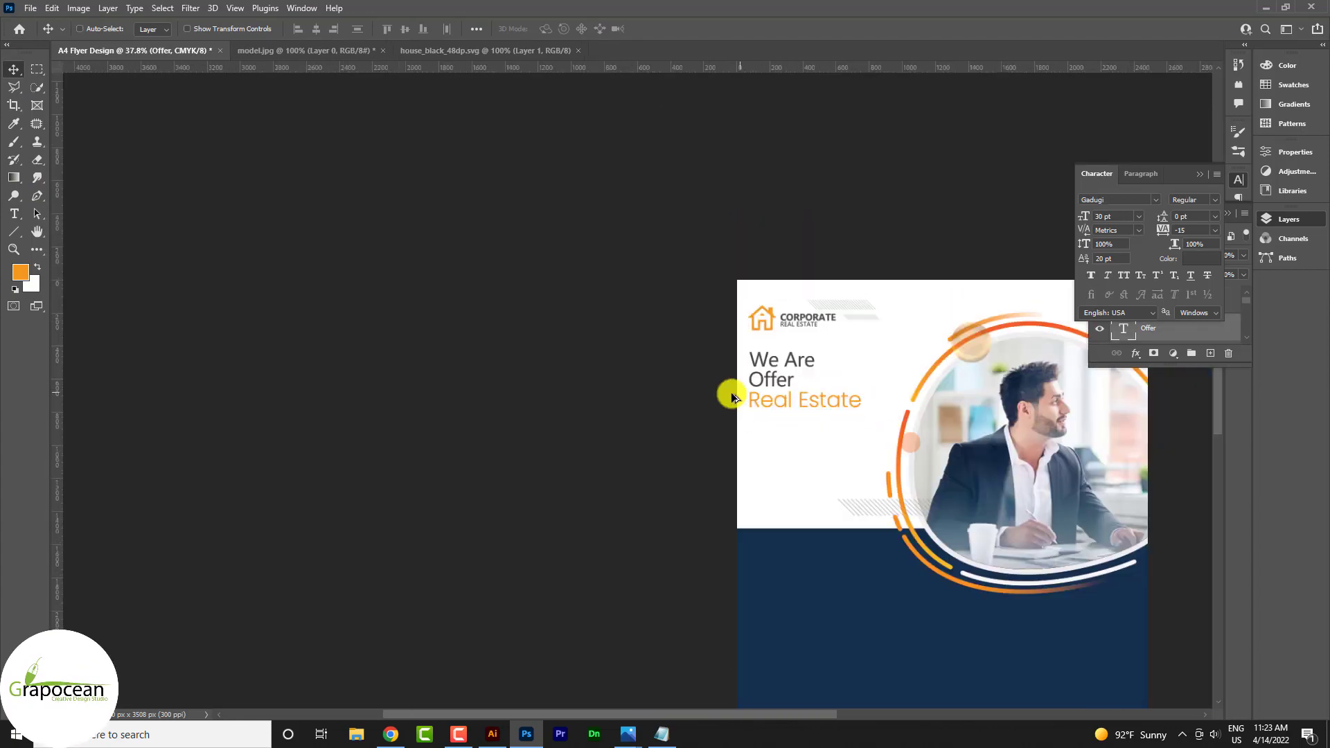
key(ctrl+apostrophe)
scroll(787, 372, up, 2)
scroll(778, 291, up, 1)
scroll(741, 159, up, 1)
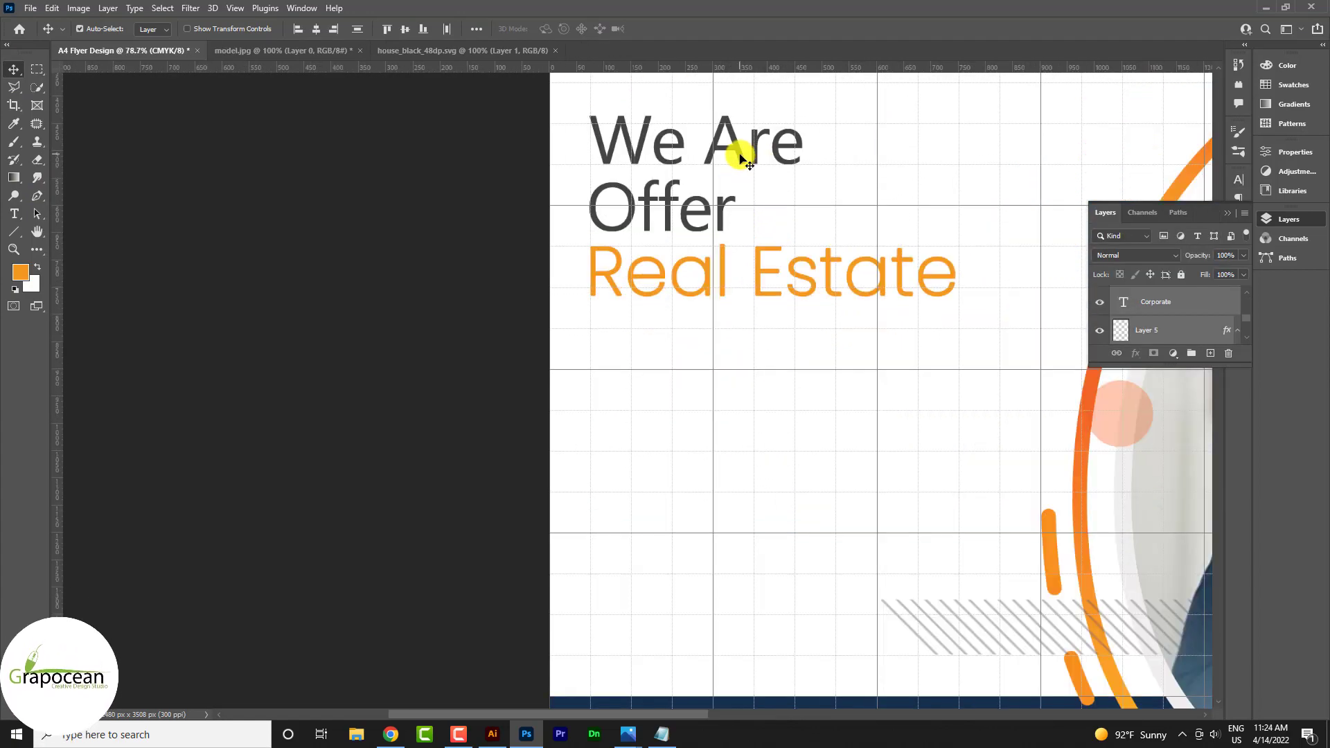
click(741, 159)
key(ctrl+apostrophe)
scroll(877, 330, down, 2)
scroll(930, 318, down, 1)
scroll(838, 357, up, 1)
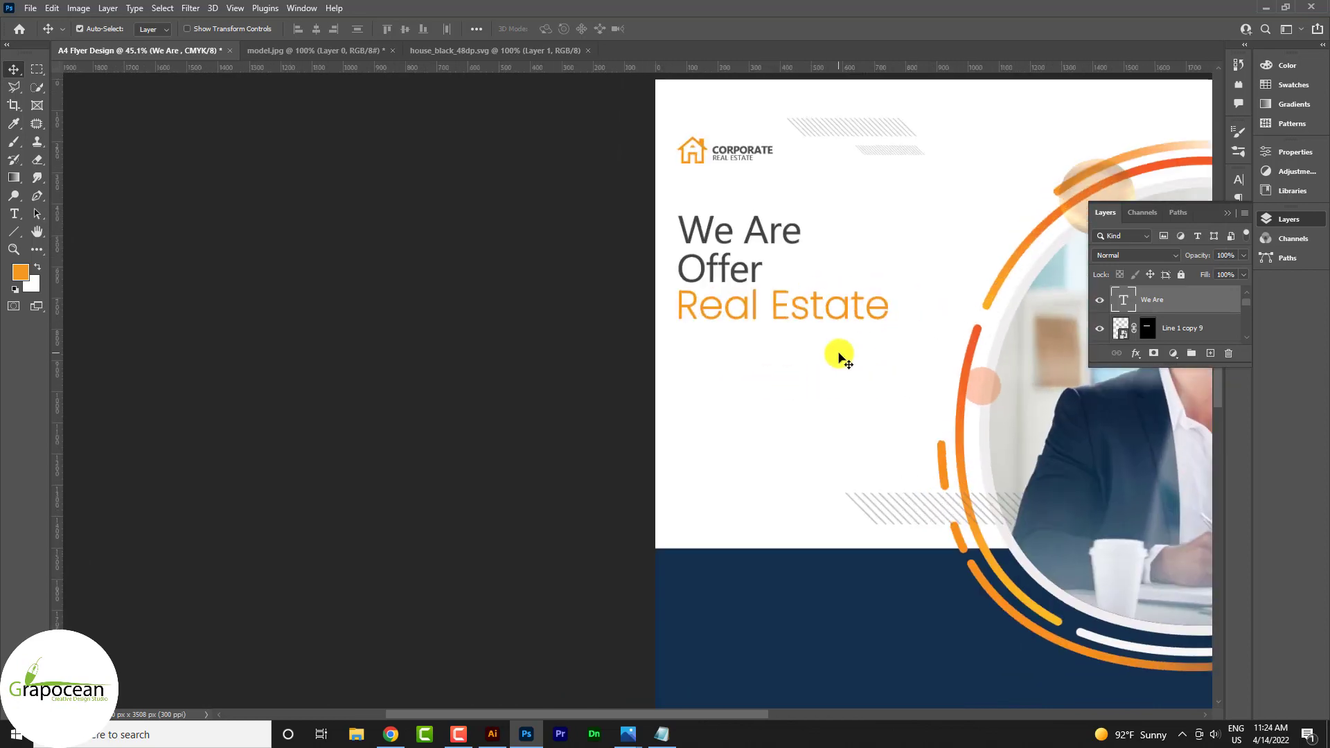
Step: Draw a paragraph text box under the headline with 10 pt placeholder text
click(14, 214)
drag(675, 352, 895, 465)
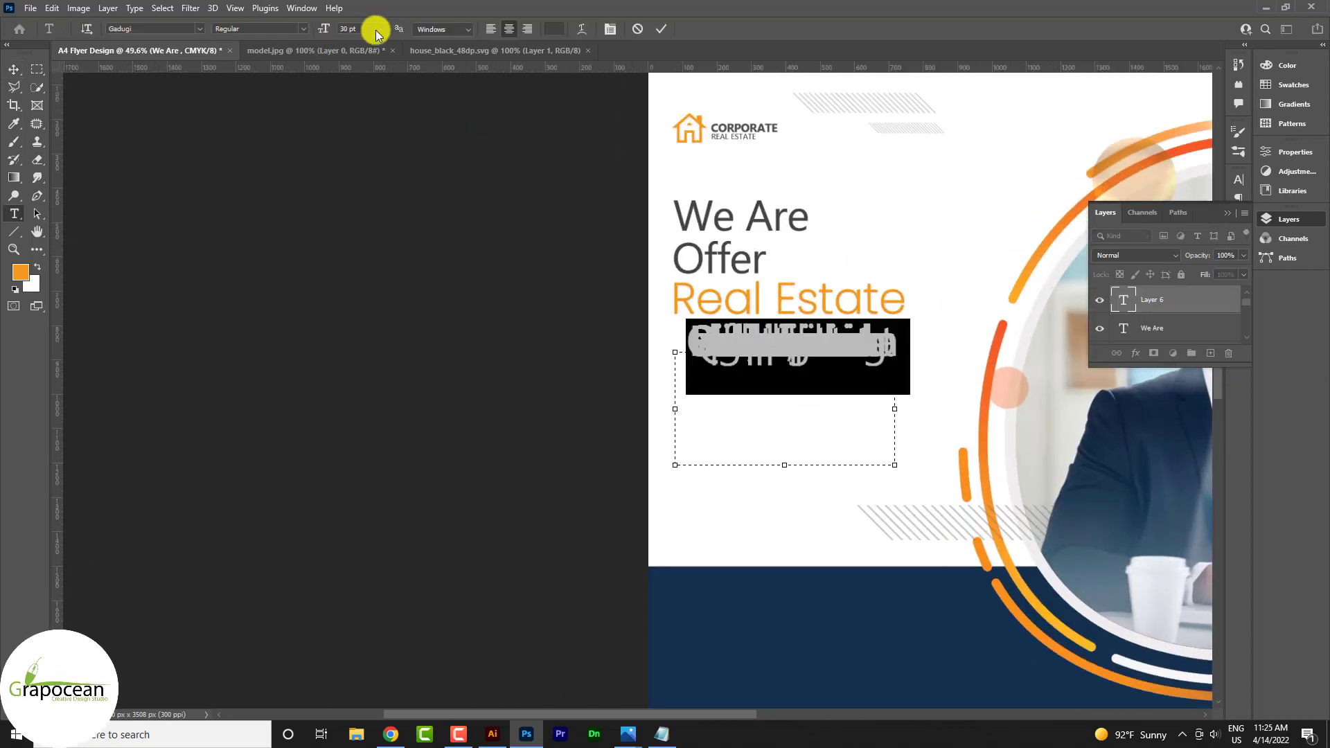
click(379, 28)
click(353, 62)
click(1245, 213)
click(1237, 179)
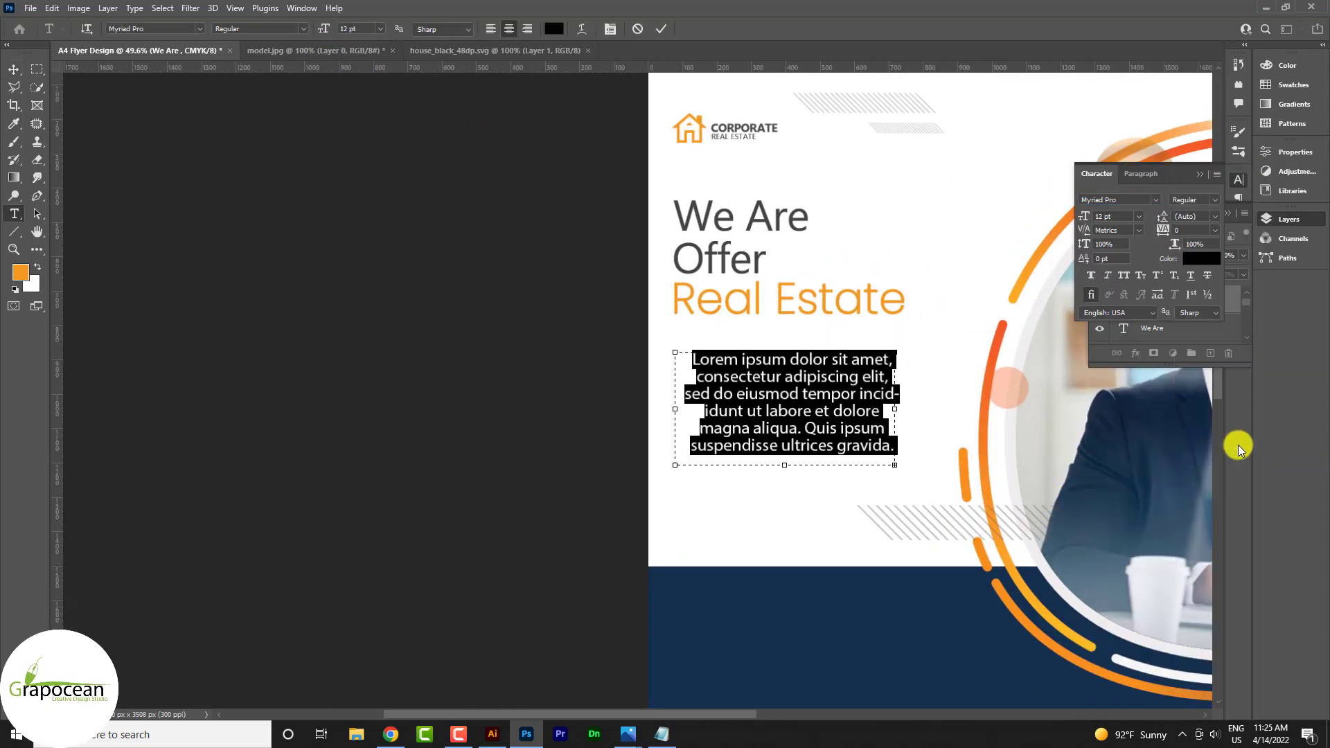
click(367, 90)
Step: Set the paragraph to a smaller Roboto Light with 9 pt leading
click(200, 28)
scroll(392, 280, up, 15)
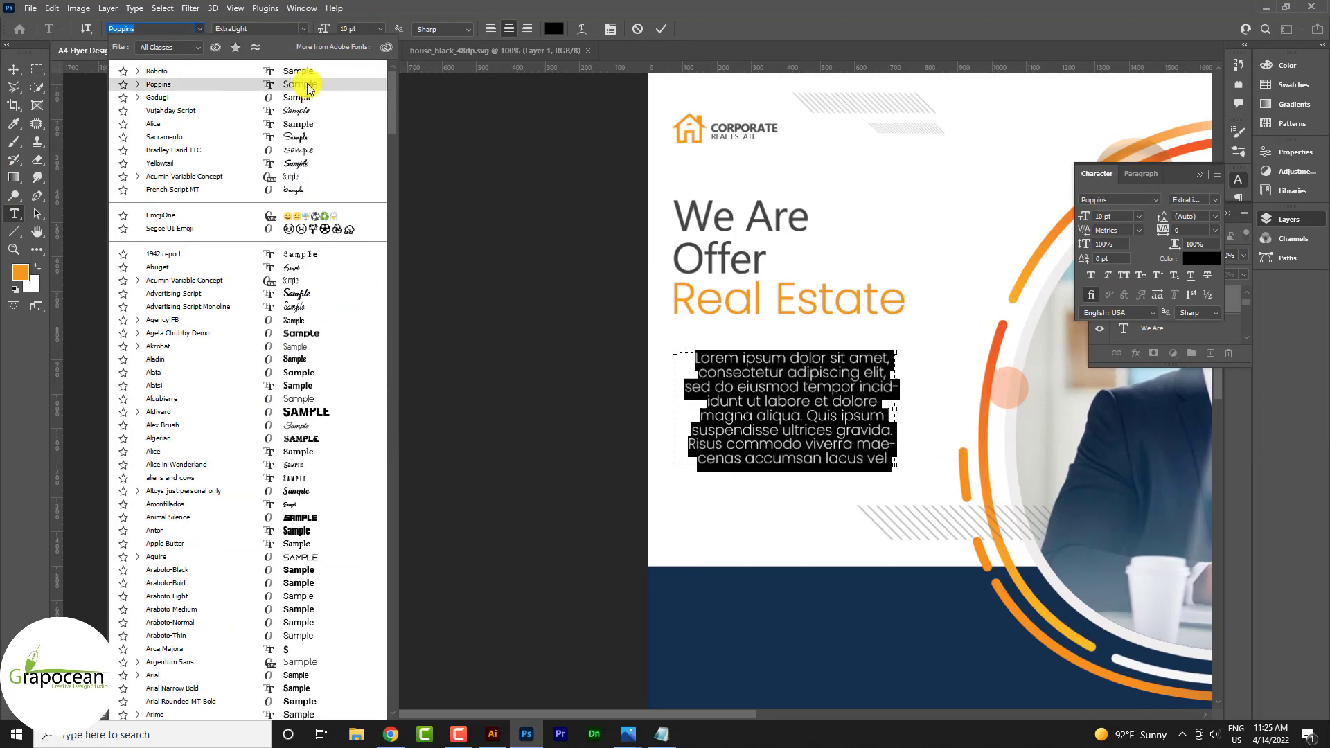
click(305, 70)
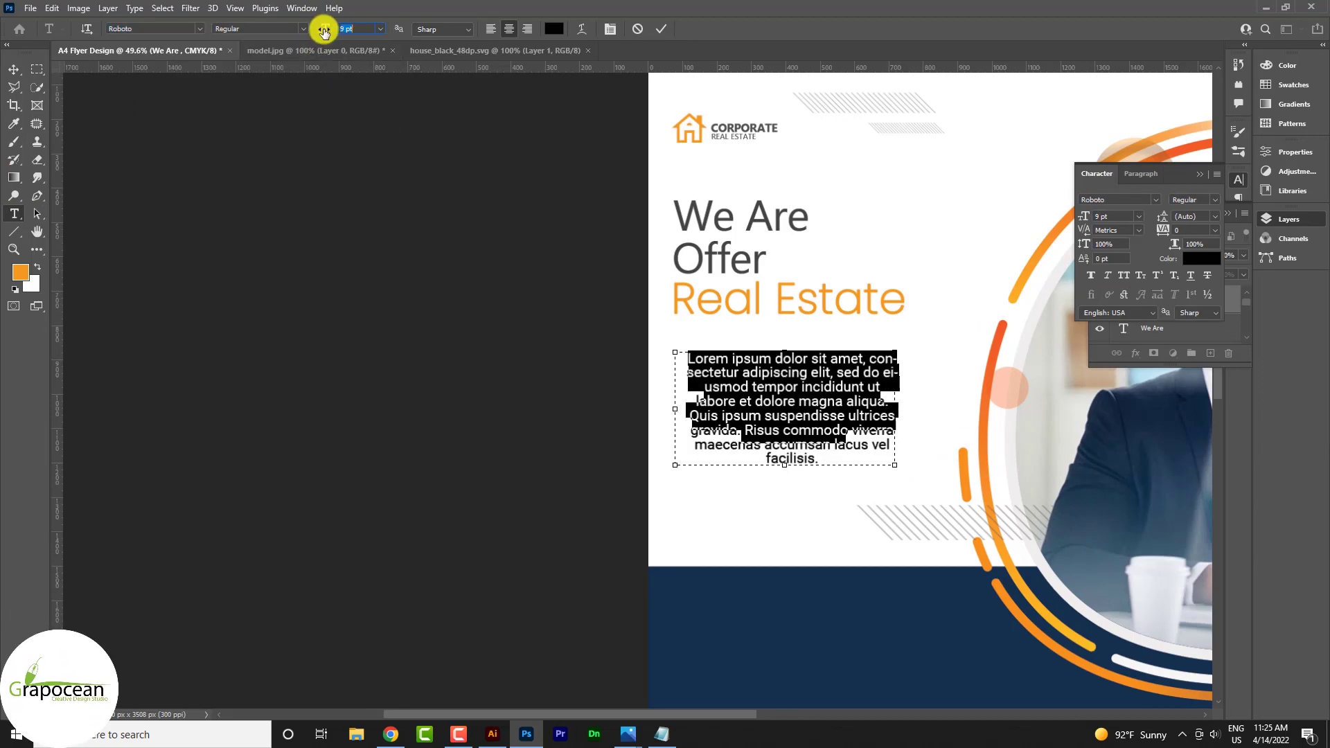
drag(321, 28, 322, 31)
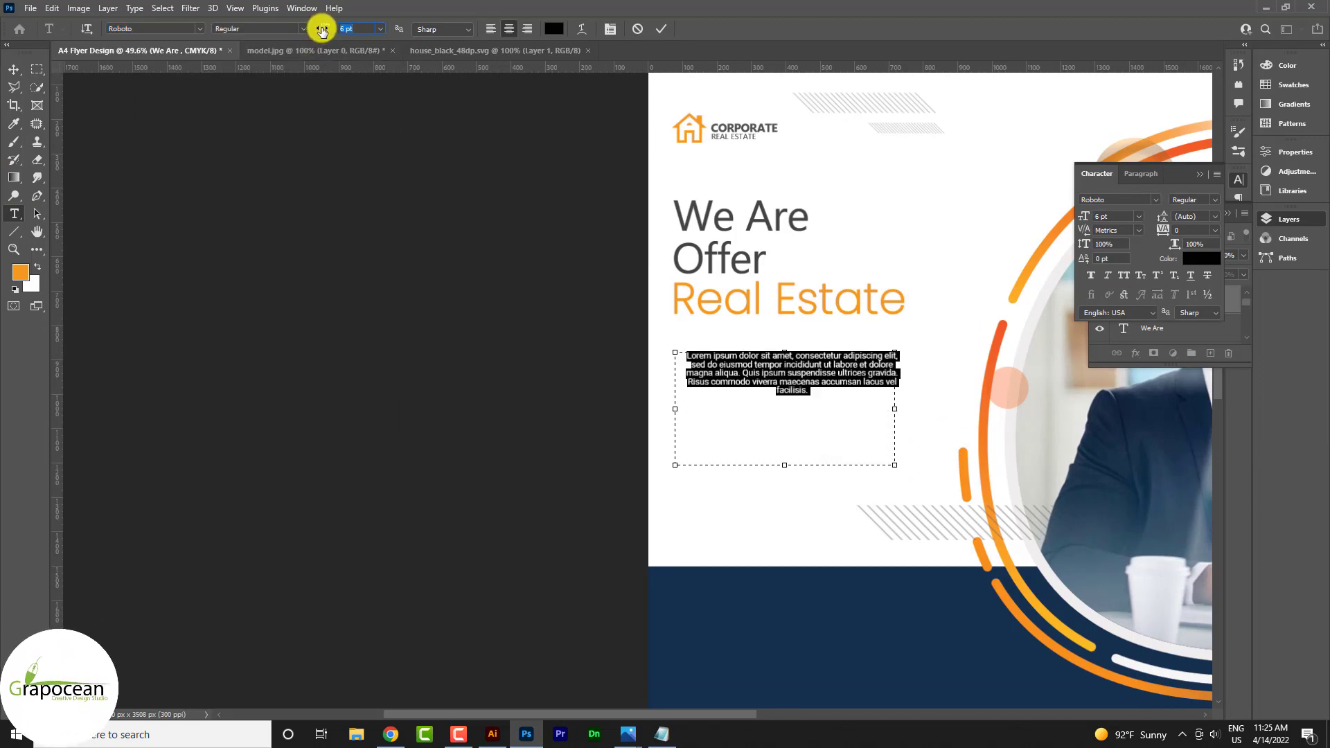
click(264, 33)
click(243, 64)
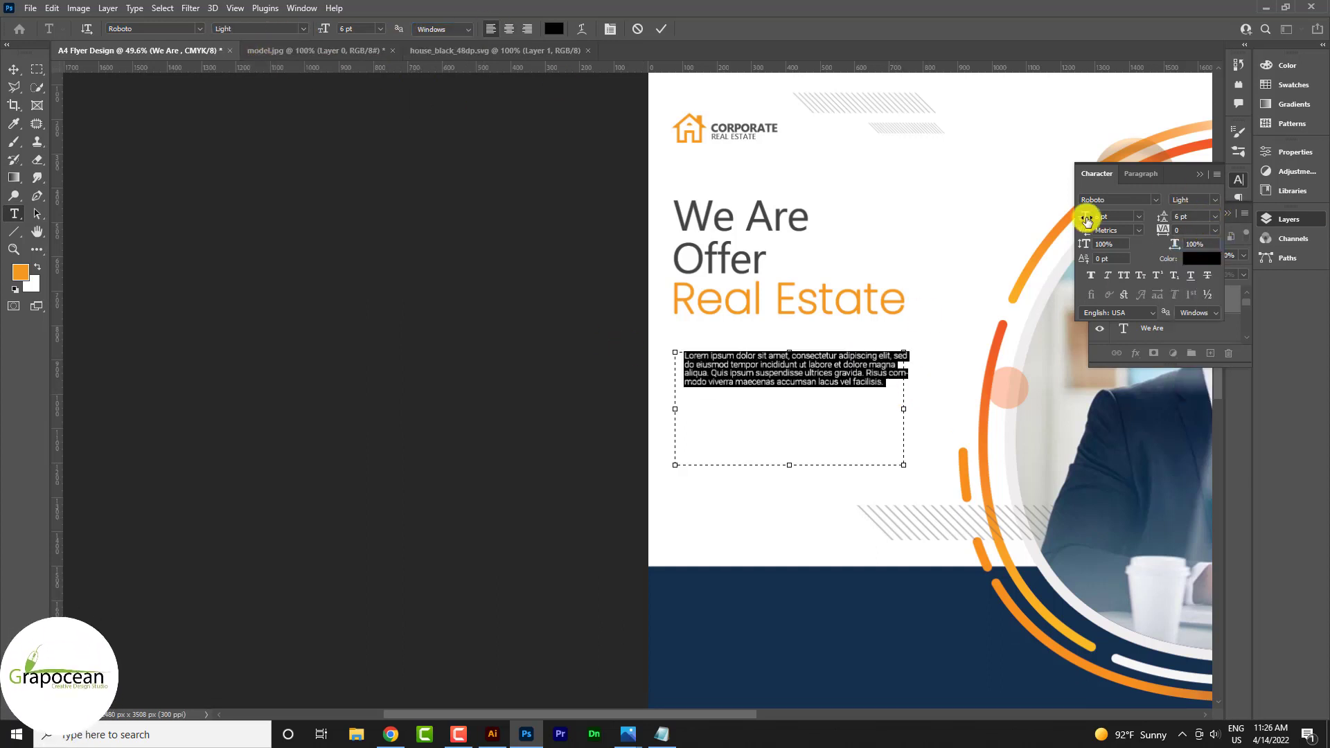
drag(1163, 216, 1171, 216)
key(ctrl+Return)
Step: Tighten the paragraph's line spacing to 8 pt leading
click(790, 376)
key(ctrl+plus)
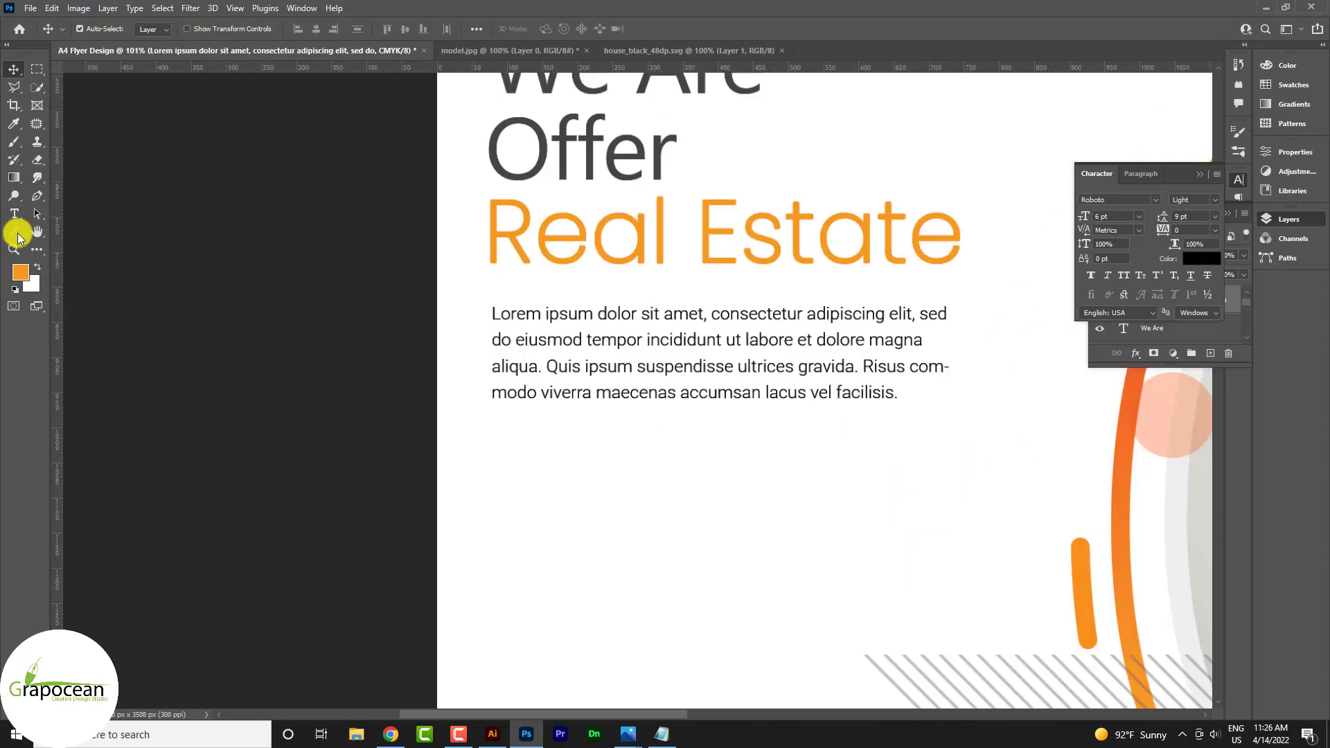
key(ctrl+a)
mouse_move(1152, 220)
mouse_down()
mouse_move(953, 386)
mouse_move(243, 270)
mouse_up()
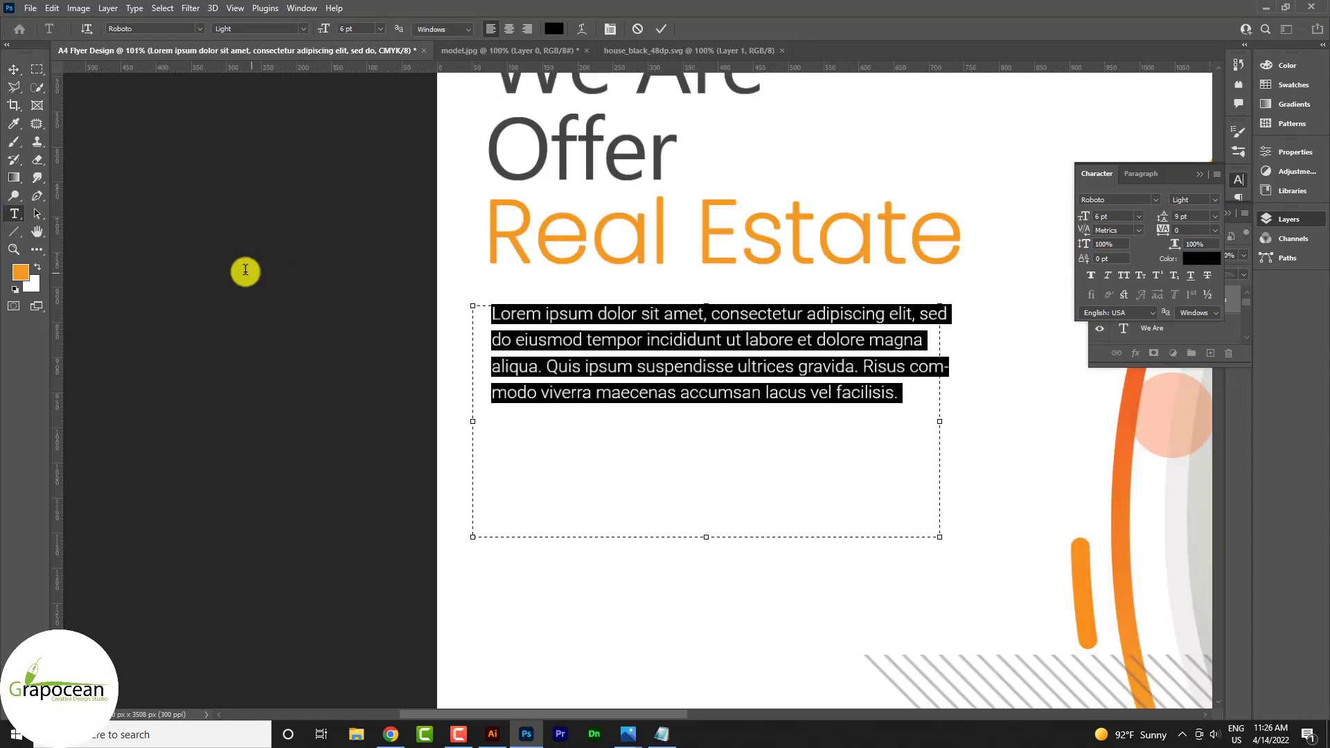
key(ctrl+Return)
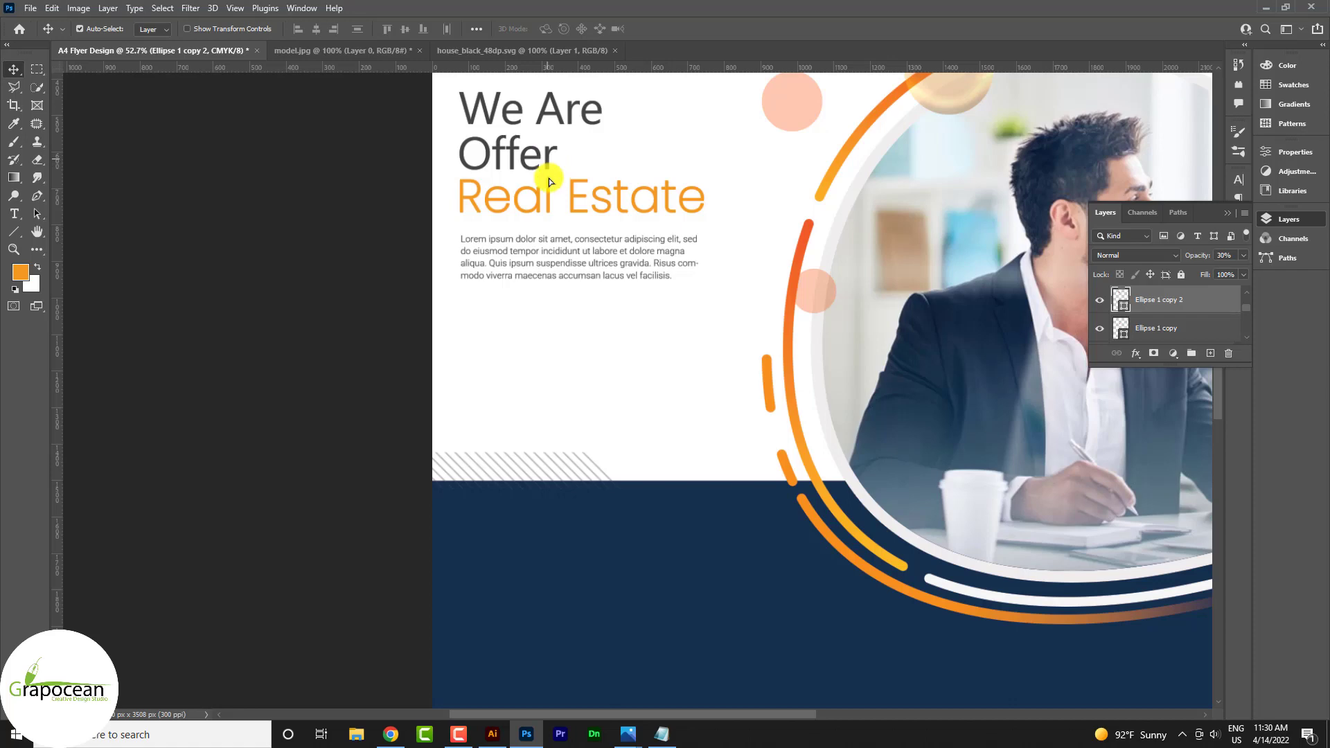
Step: Retype the Offer copy as 'About Us!' in Roboto Bold 16 pt
click(14, 213)
double_click(493, 351)
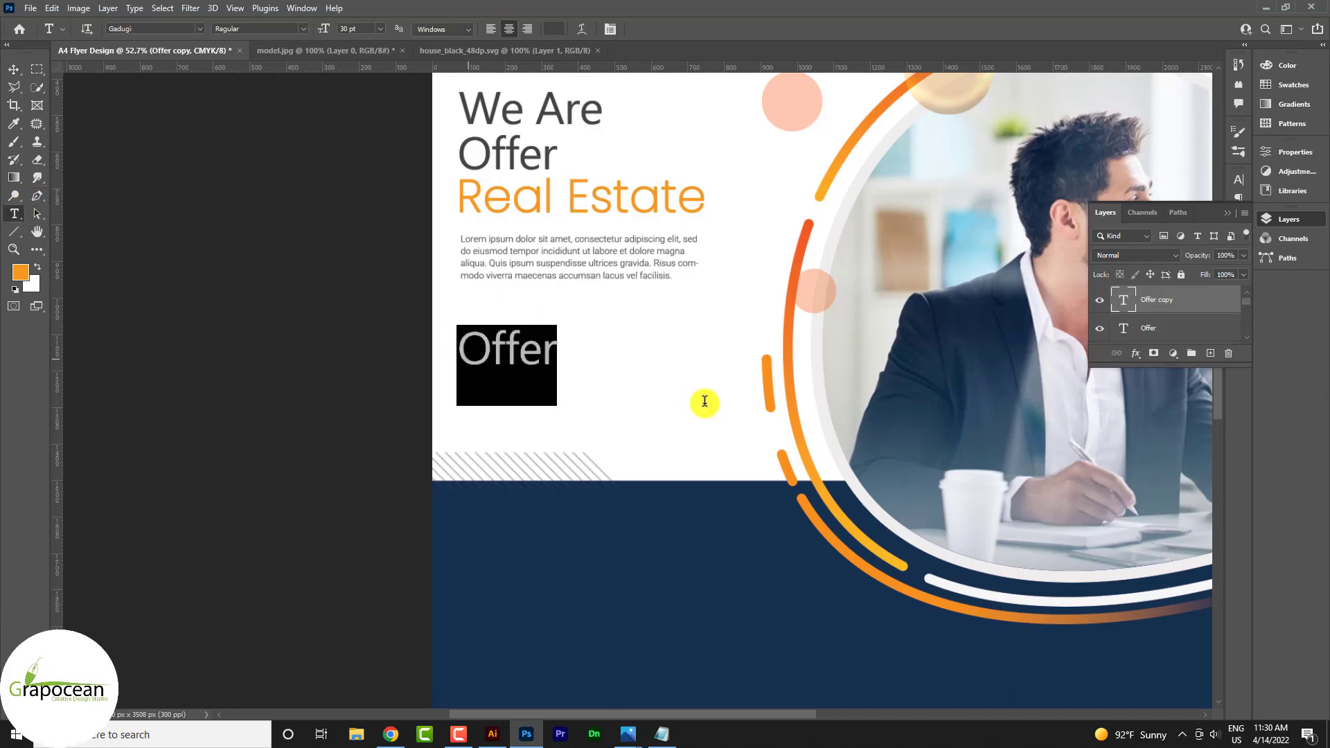
key(BackSpace)
text(bout)
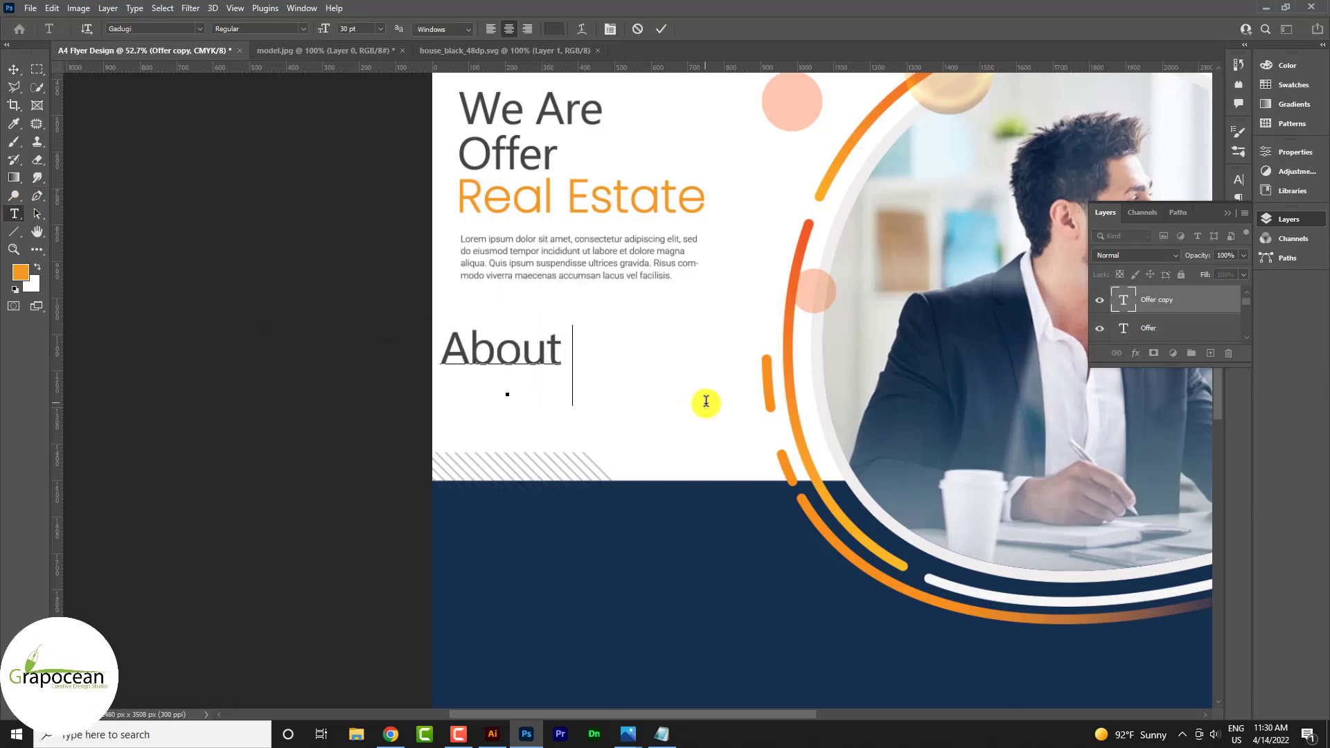
text( Us!)
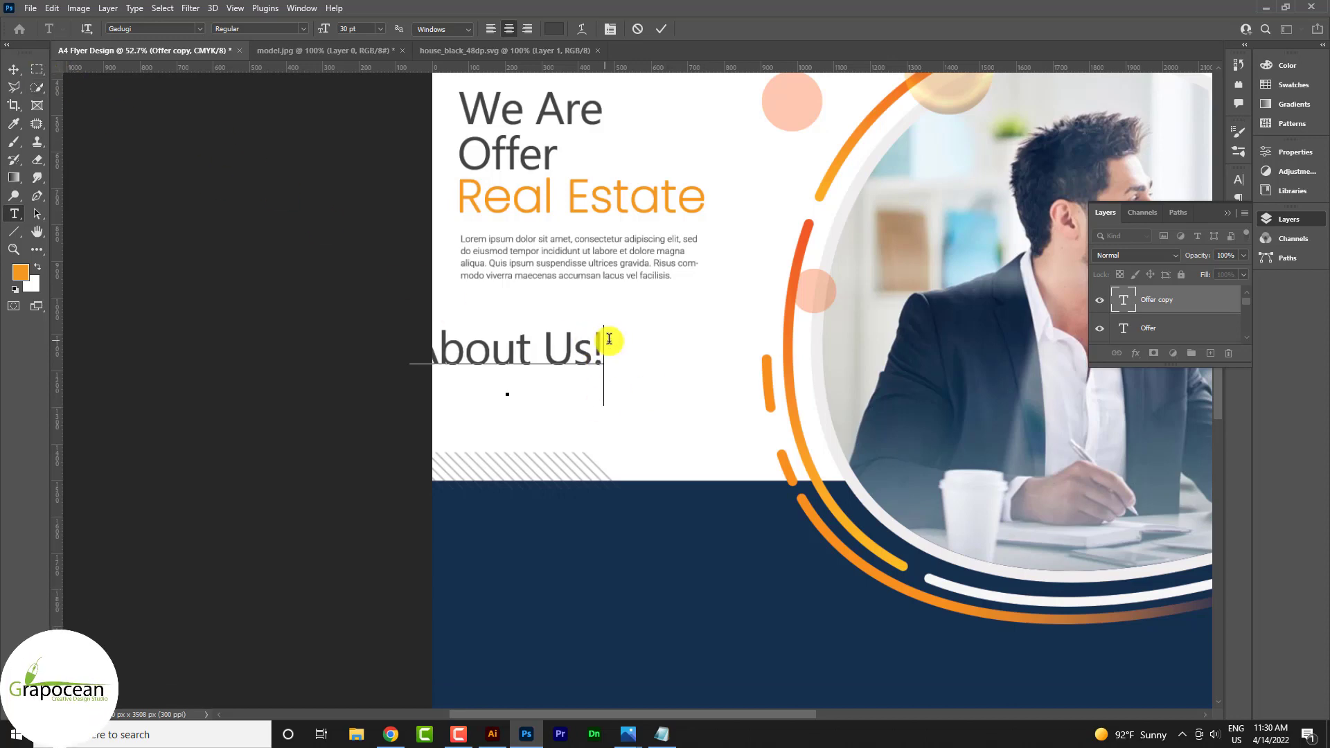
key(ctrl+a)
click(198, 29)
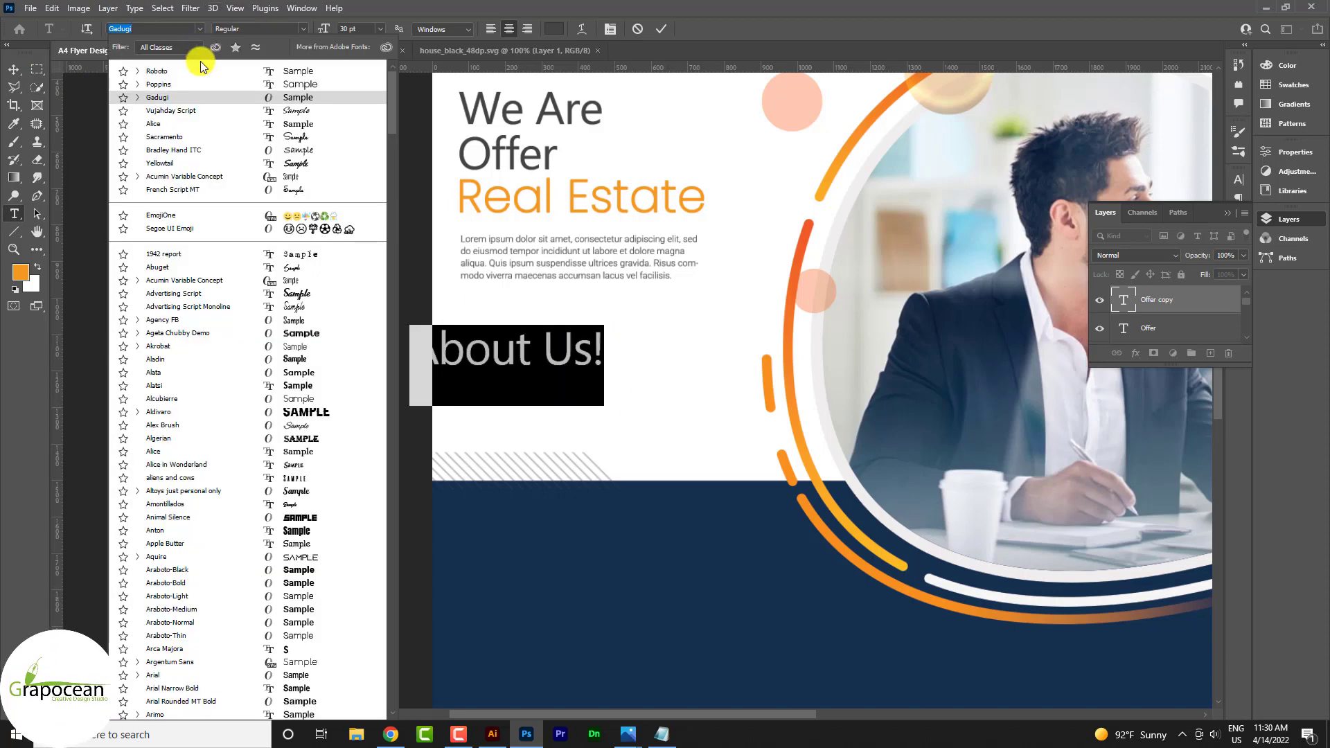
click(236, 71)
click(303, 29)
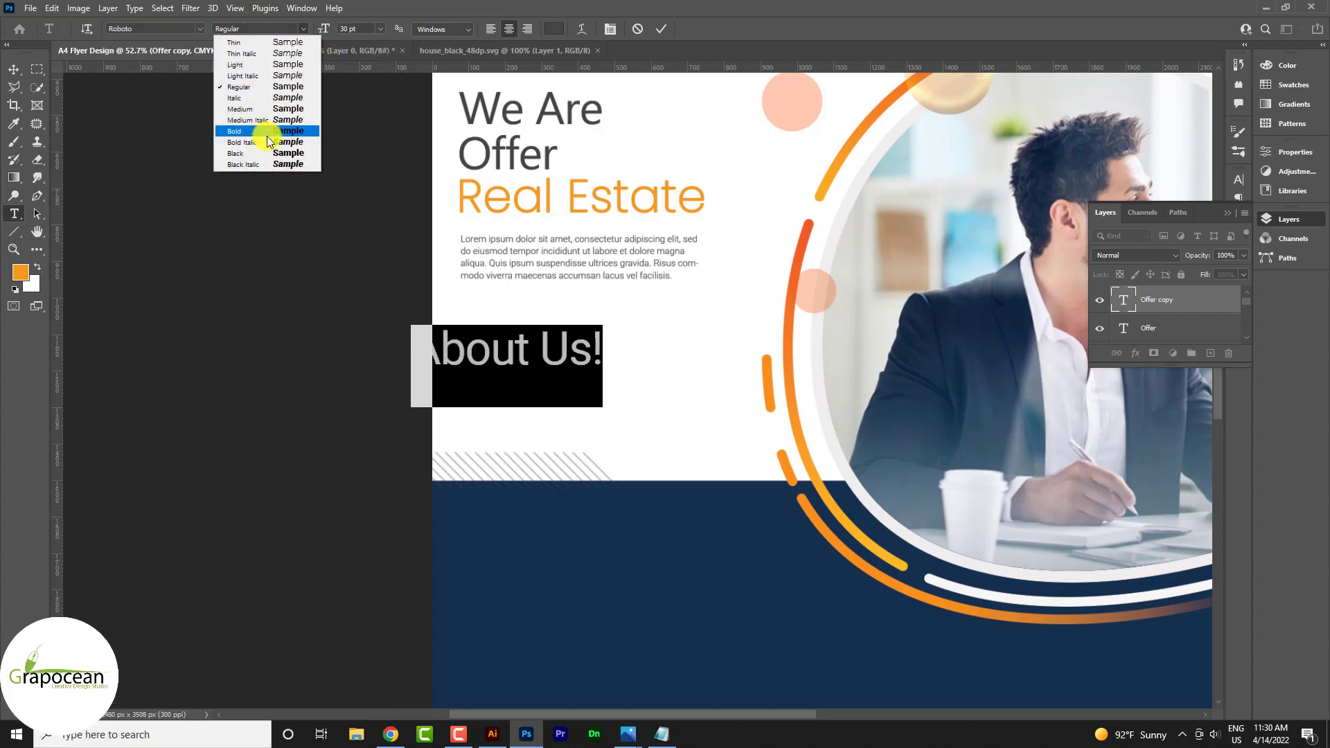
click(268, 134)
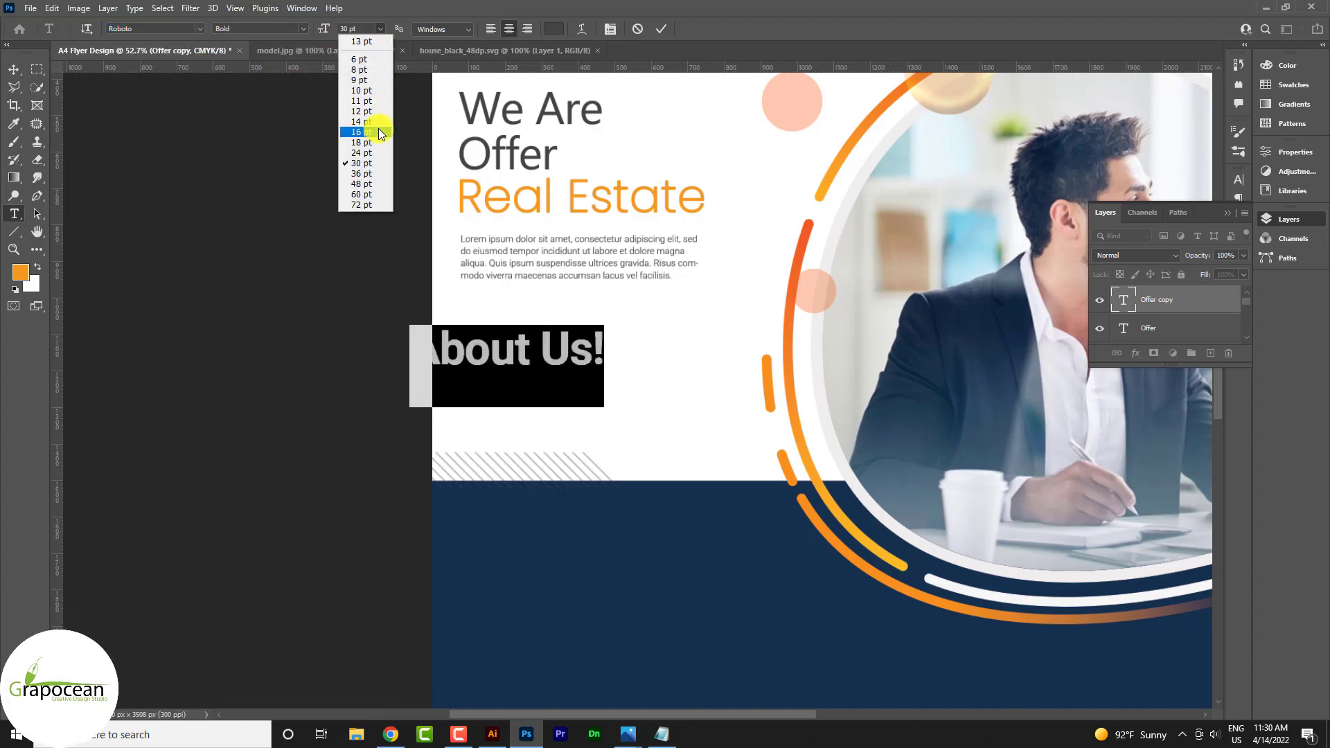
click(380, 132)
click(10, 70)
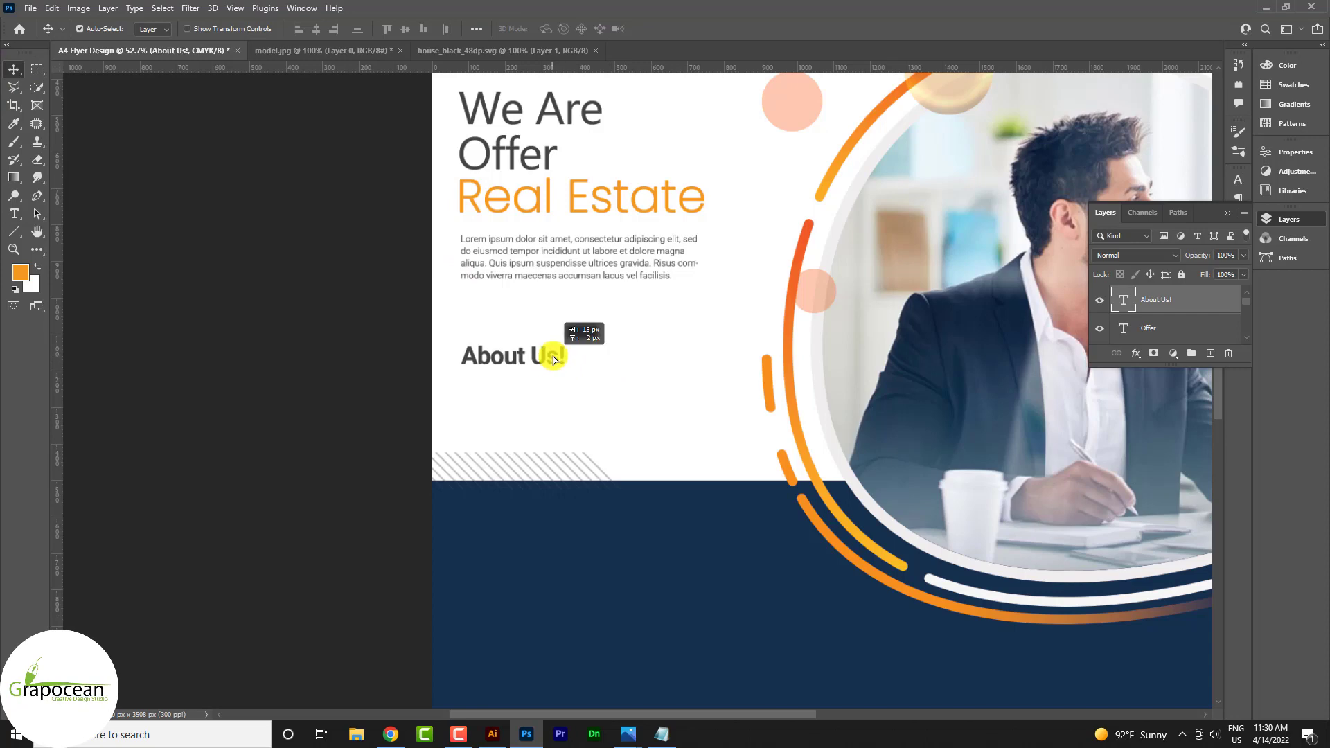
Step: Align the 'About Us!' heading with the paragraph's left edge
key(ctrl+apostrophe)
scroll(490, 298, up, 2)
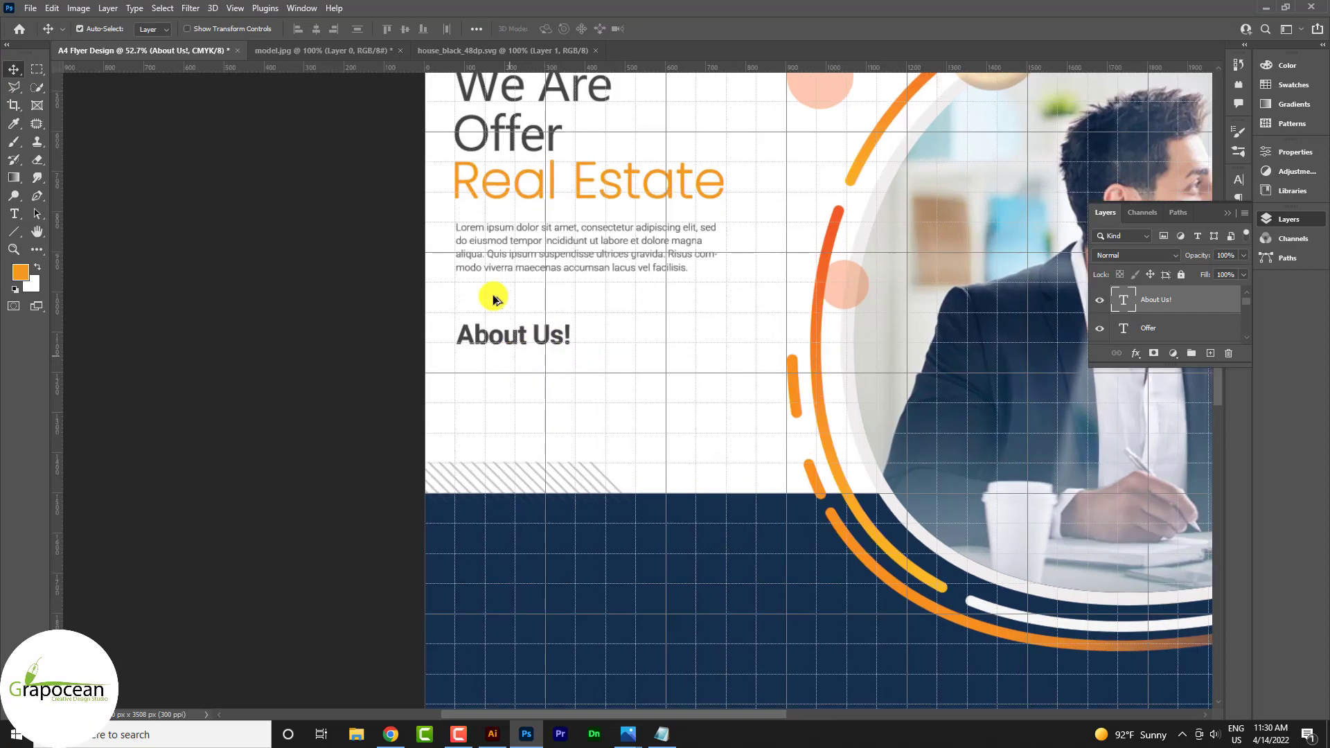
scroll(537, 356, up, 4)
ctrl+drag(536, 357, 534, 353)
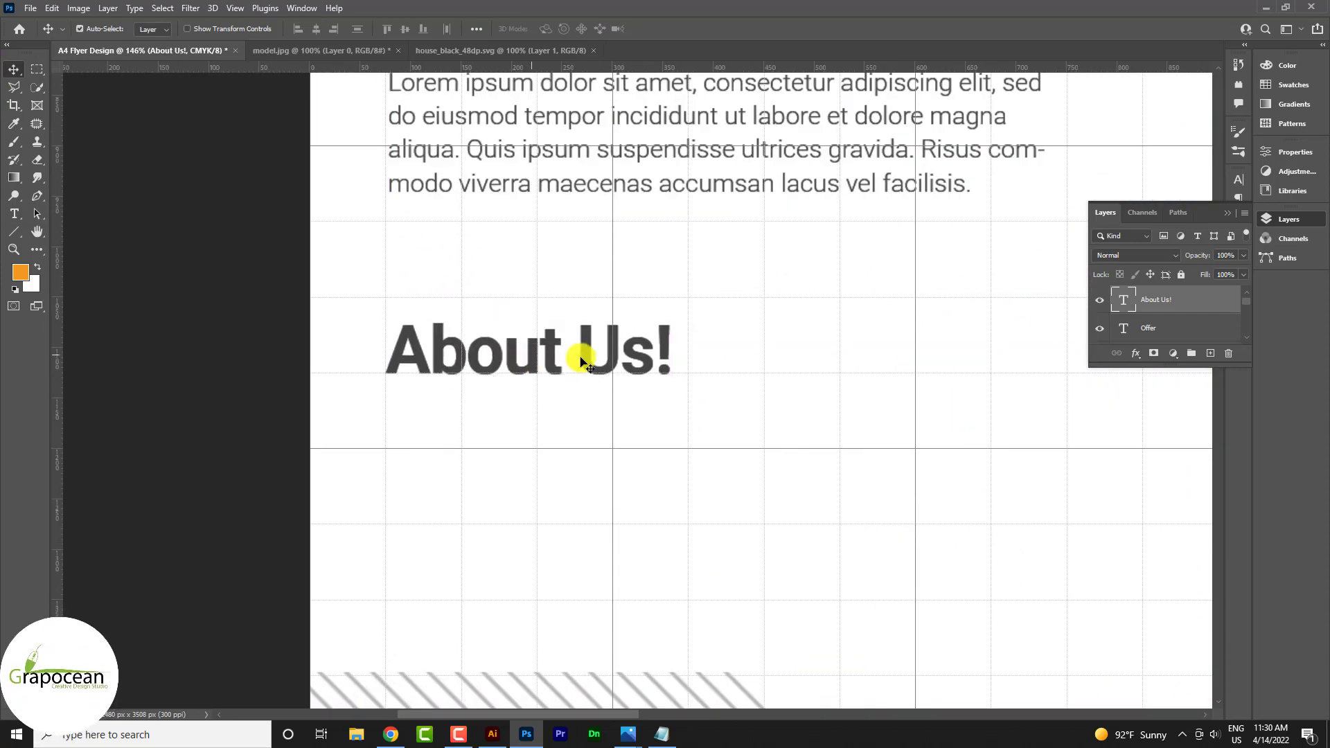
scroll(683, 419, down, 3)
scroll(677, 415, down, 2)
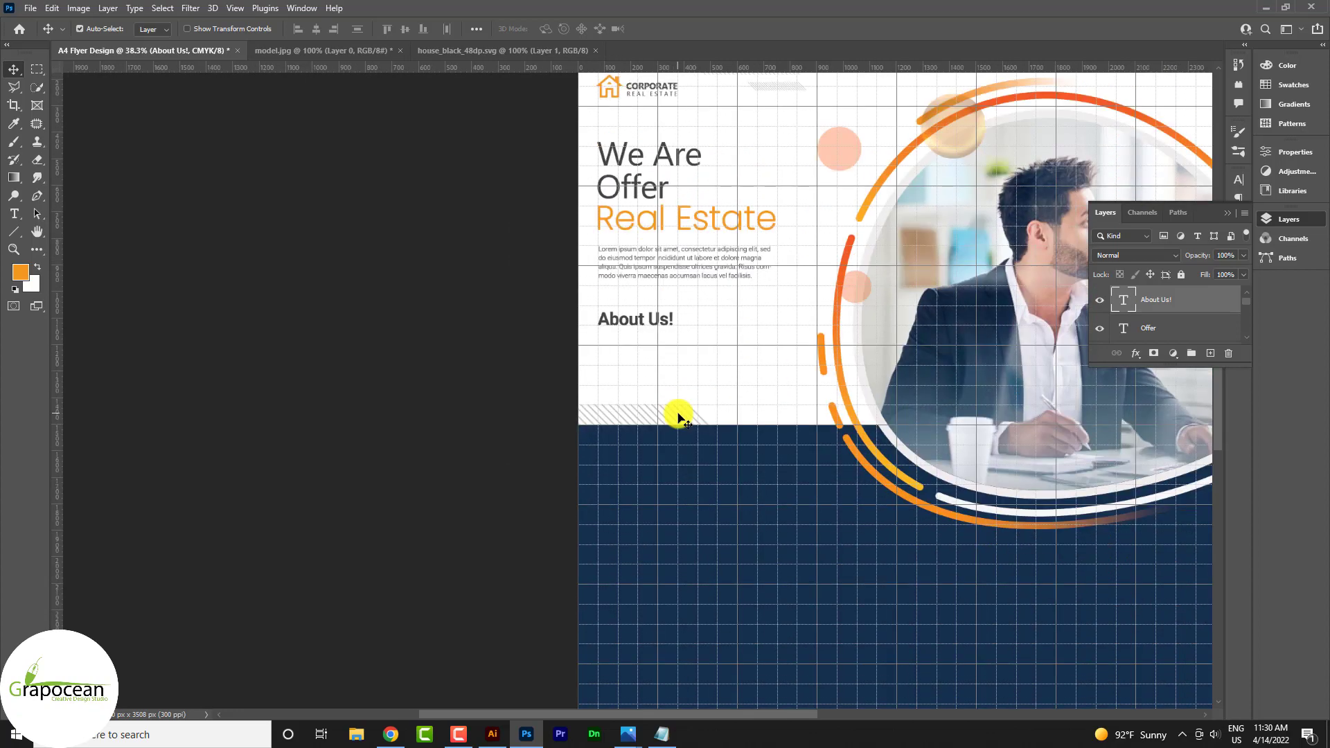
Step: Place a copy of the Lorem ipsum paragraph below 'About Us!'
scroll(610, 343, up, 3)
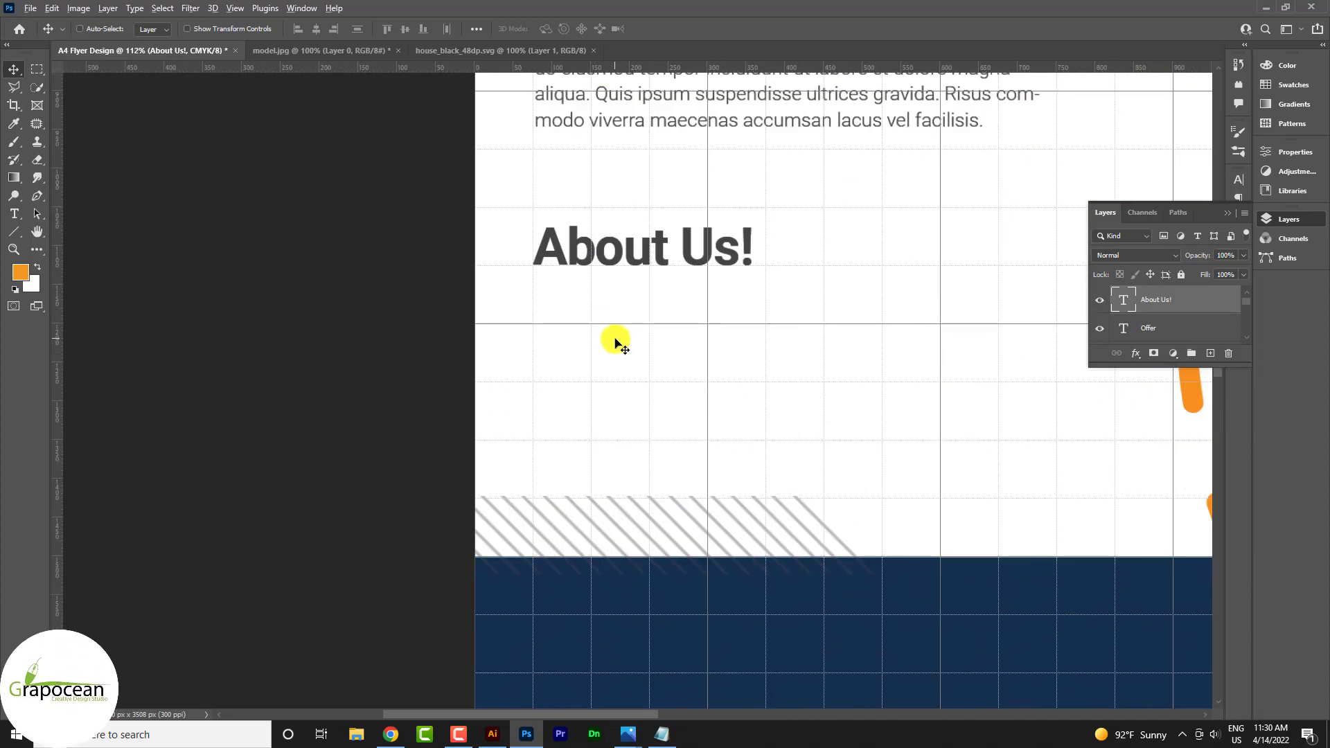
scroll(615, 343, down, 2)
scroll(613, 326, down, 1)
ctrl+alt+drag(644, 176, 644, 314)
scroll(748, 335, down, 3)
scroll(607, 217, up, 1)
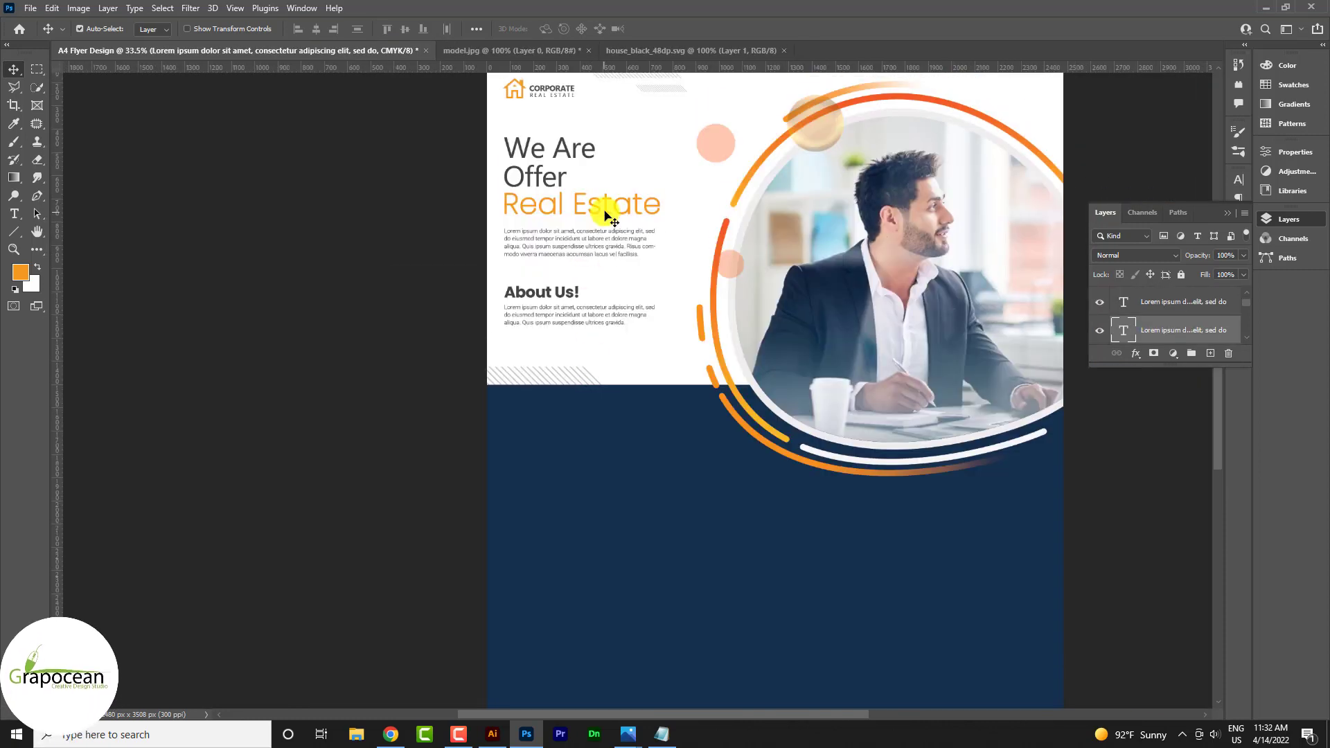
Step: Copy the Real Estate text onto the navy band and retype it as 'Creative Business Company'
drag(608, 434, 608, 456)
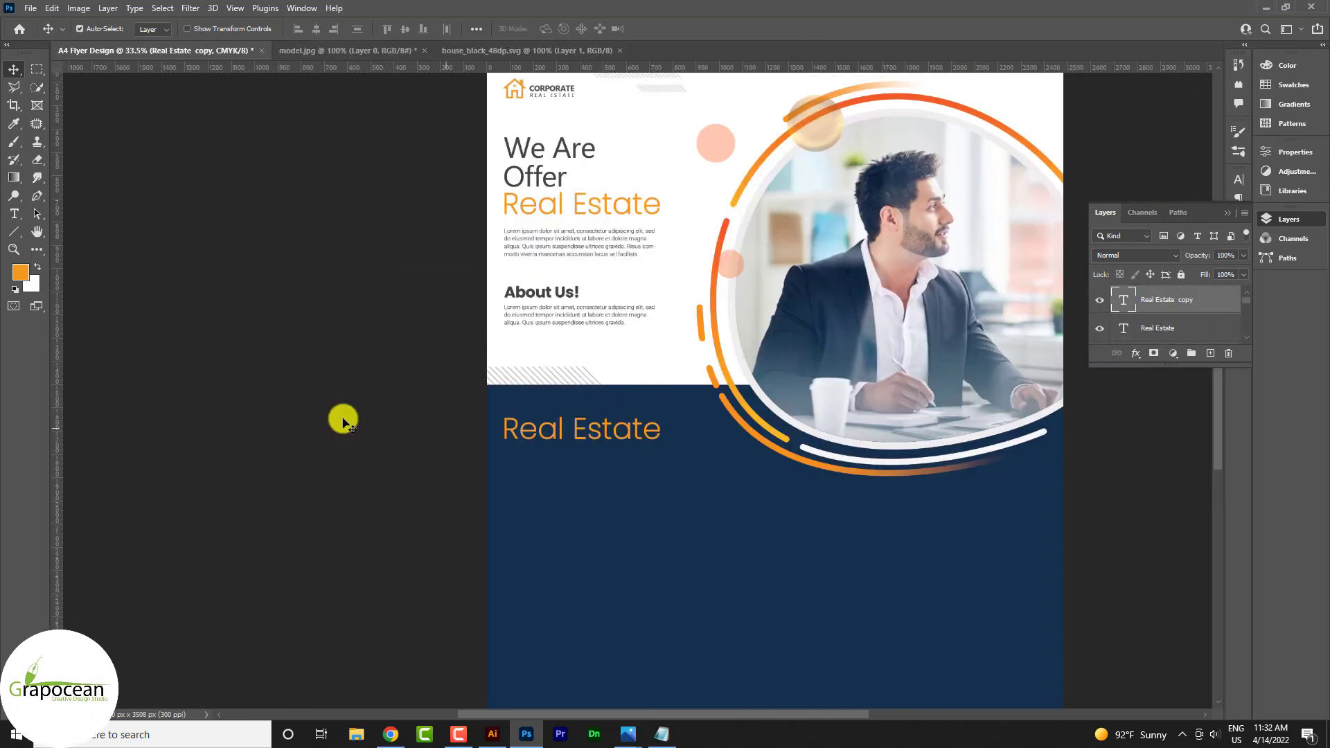
click(538, 432)
key(ctrl+a)
text(C)
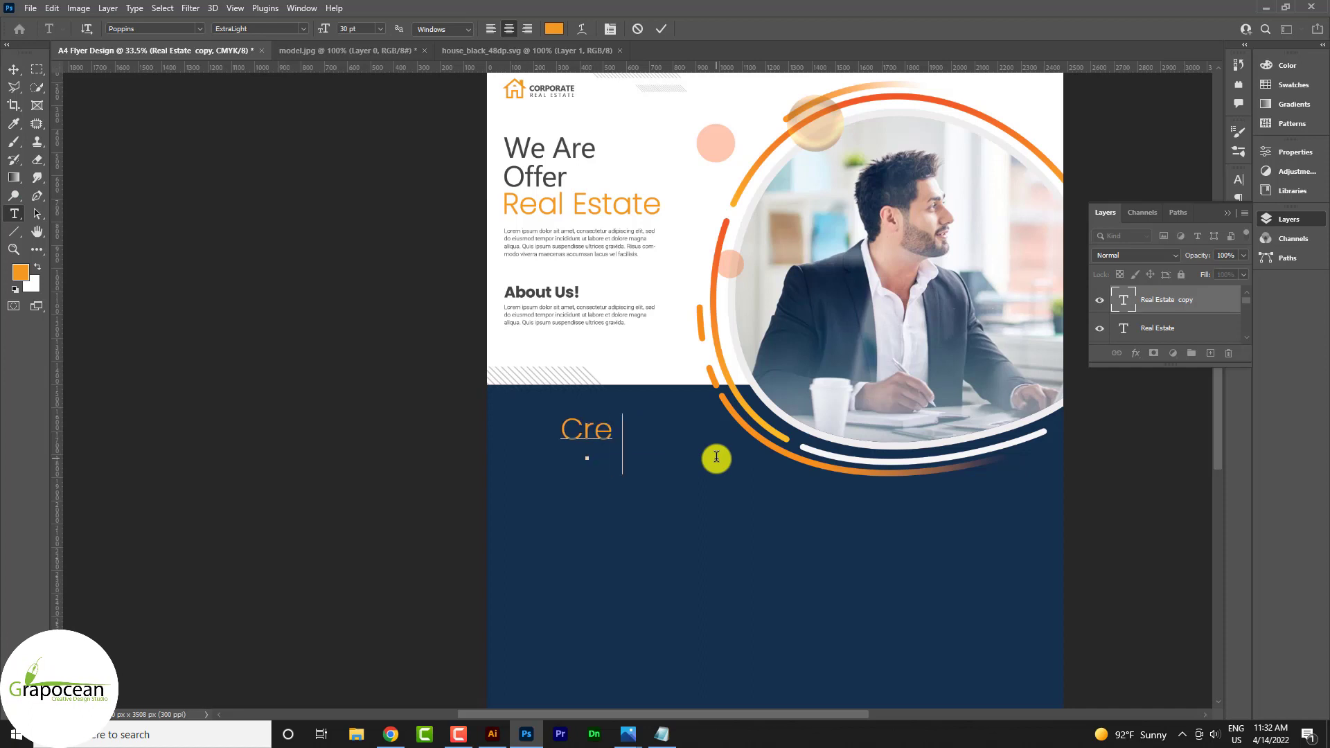
text( business Company)
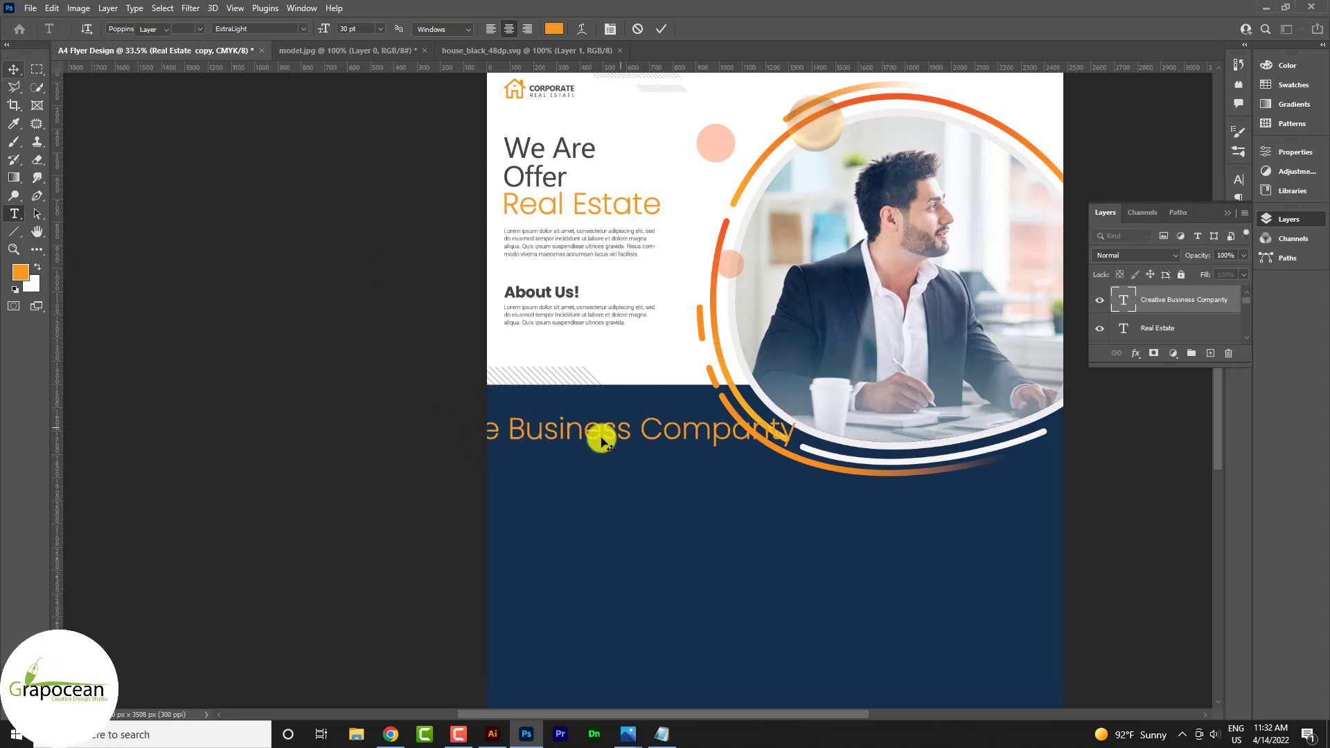
drag(603, 443, 722, 440)
Step: Prefix the heading with 'We Are', left-align it, and move it under the About Us column
click(14, 214)
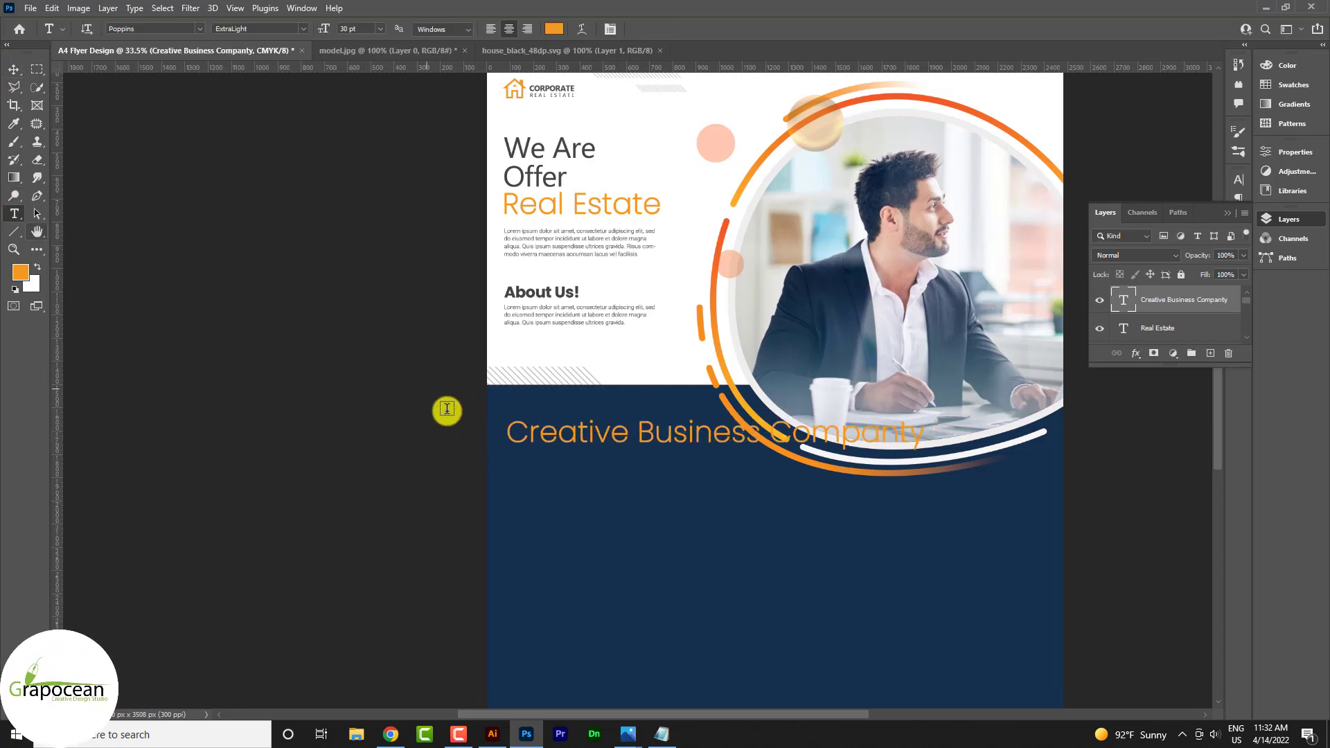
text(w)
key(BackSpace)
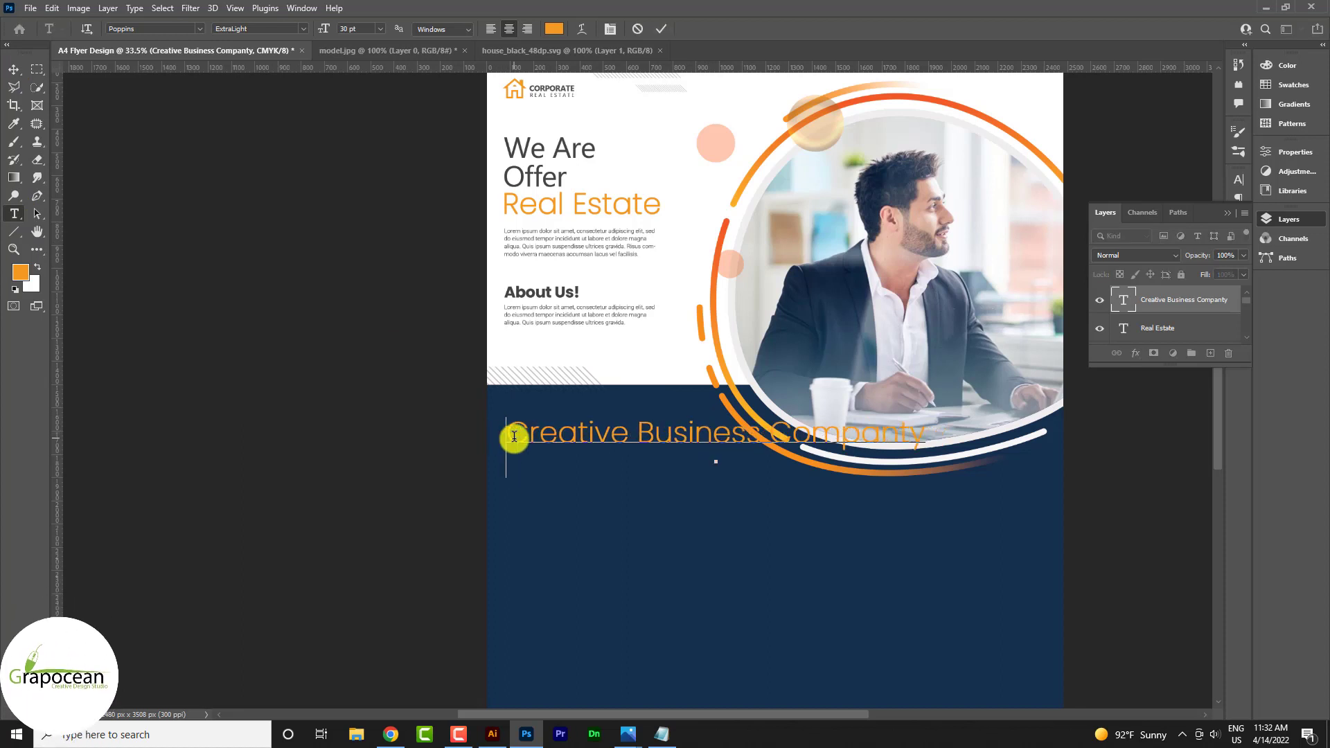
text(We Are Creative)
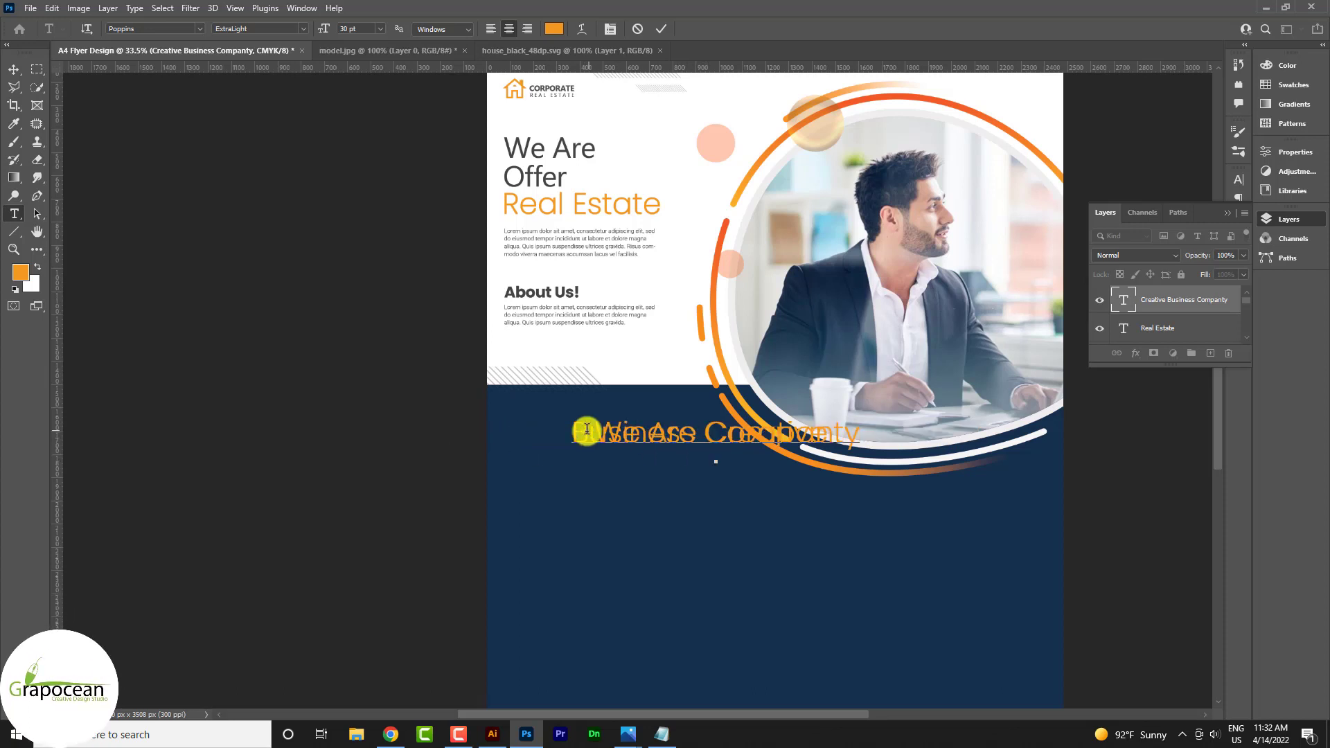
drag(587, 428, 930, 439)
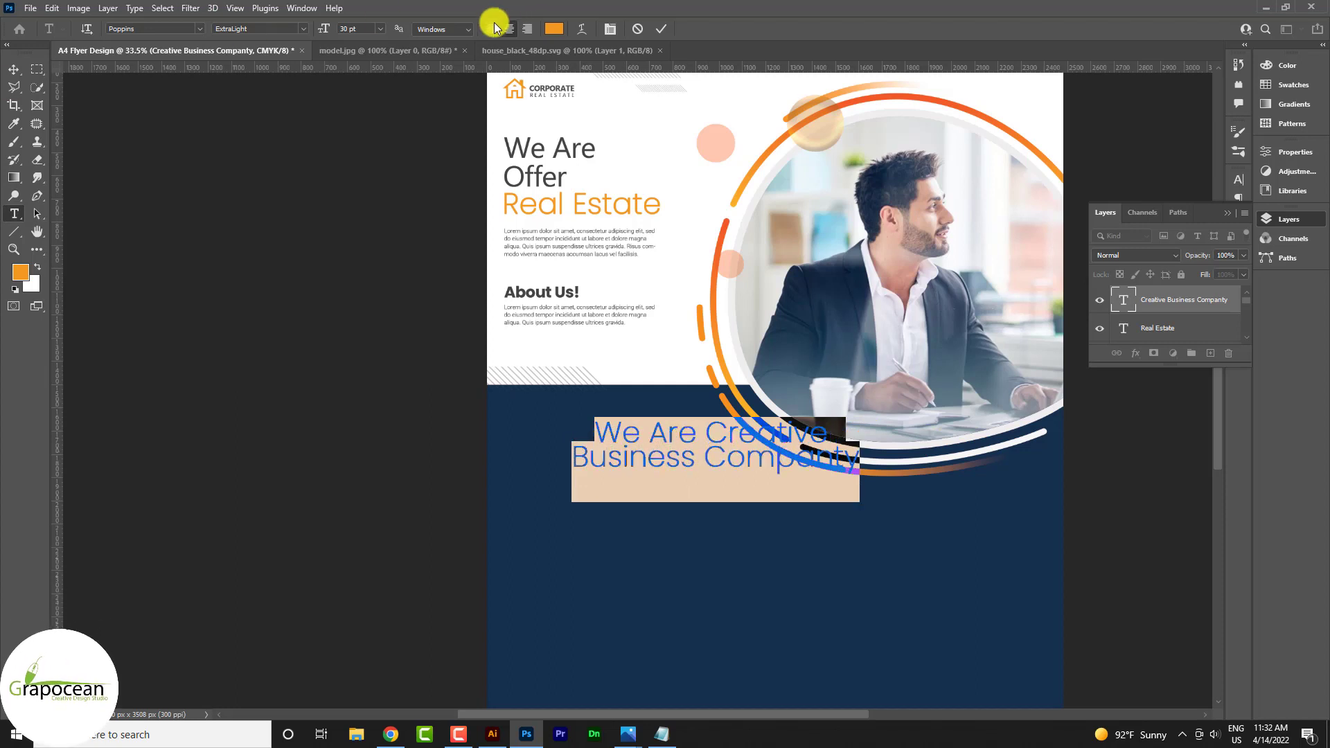
click(493, 29)
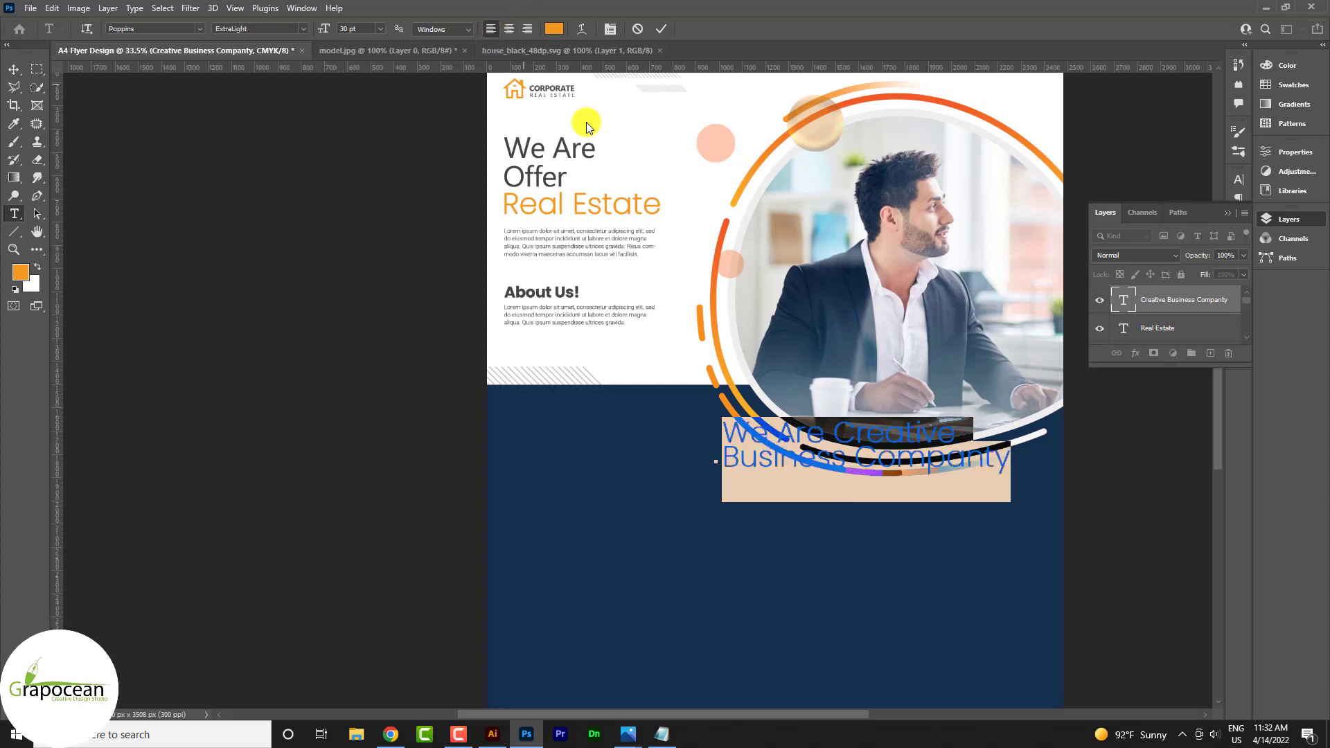
click(13, 69)
drag(849, 435, 635, 431)
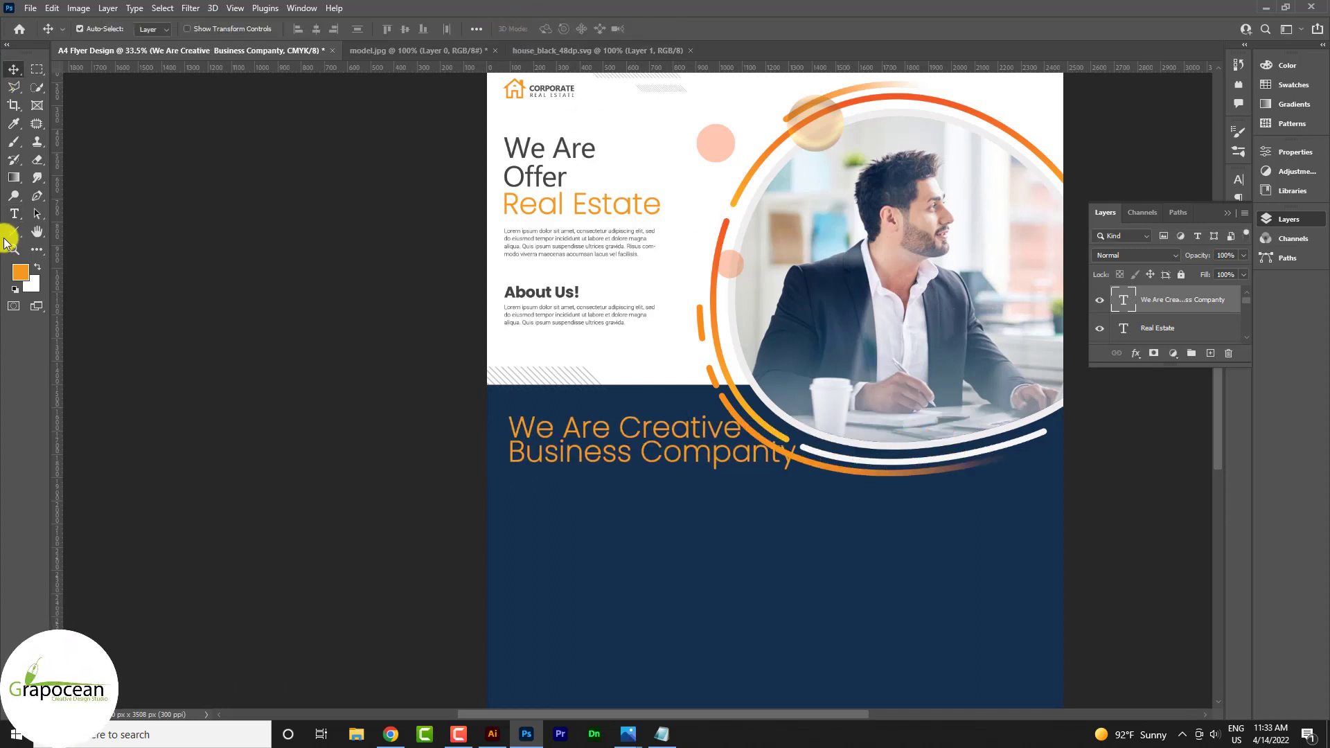
Step: Set the heading to Poppins Regular at a smaller font size
click(13, 214)
drag(792, 453, 469, 410)
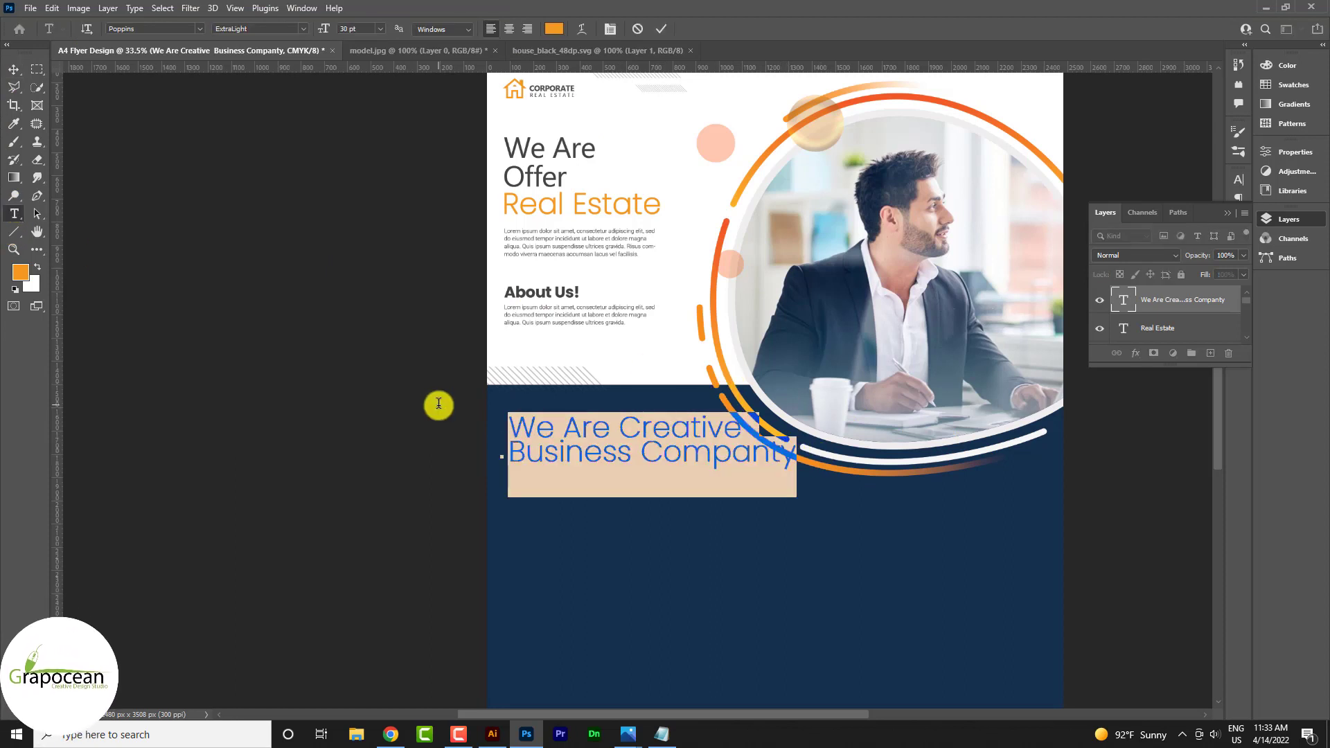
click(303, 28)
click(276, 87)
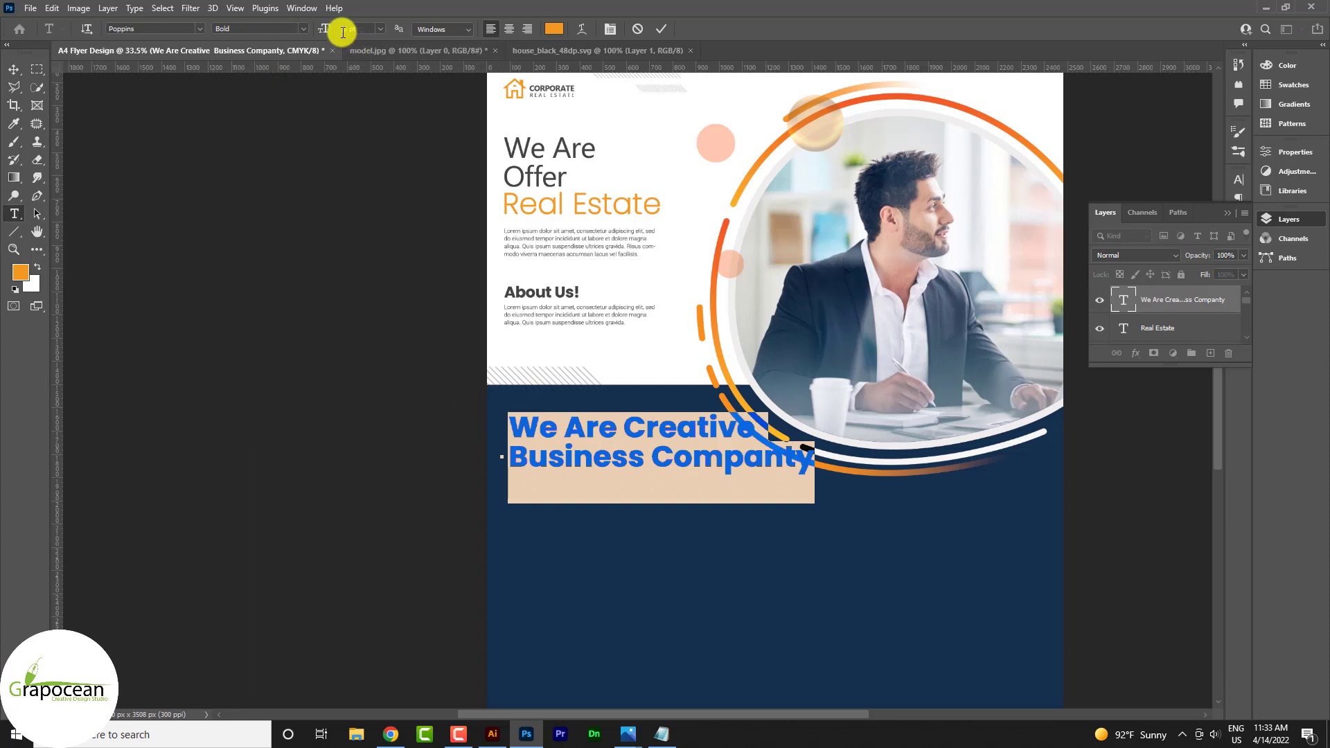
drag(322, 31, 320, 30)
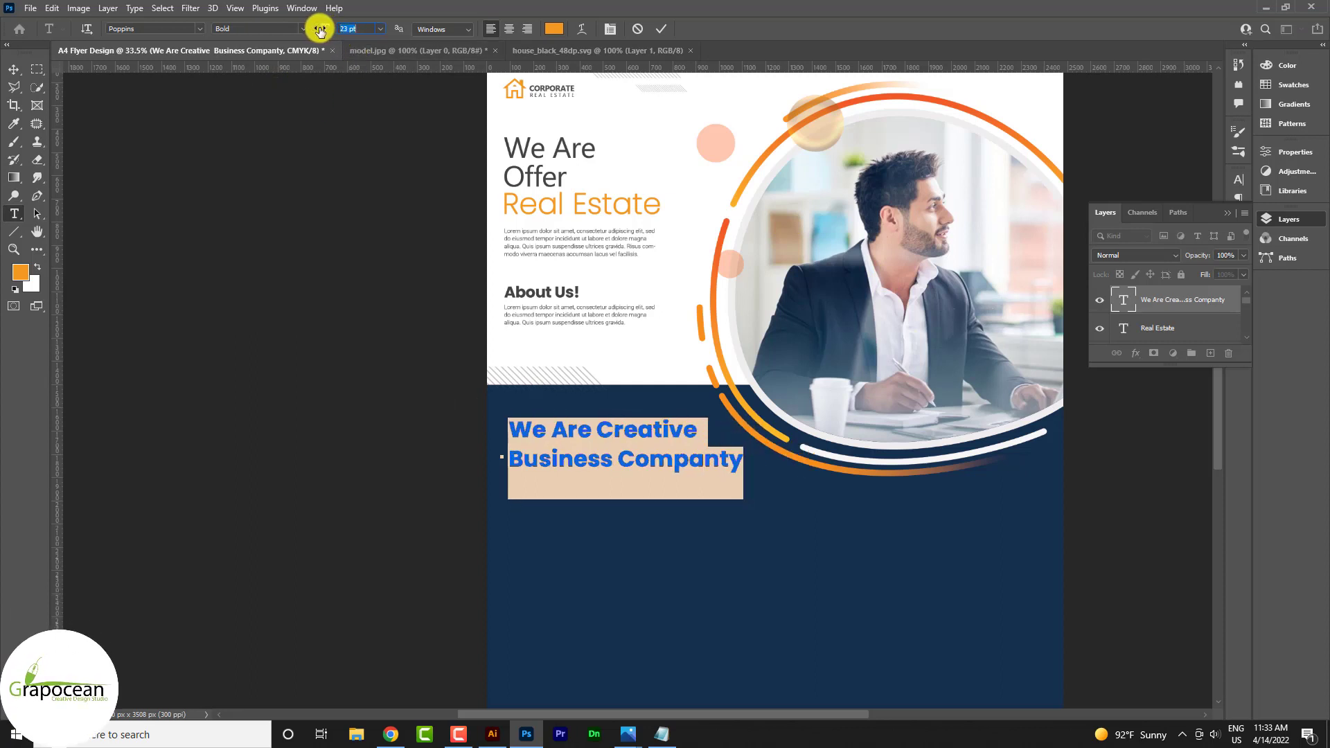
click(303, 28)
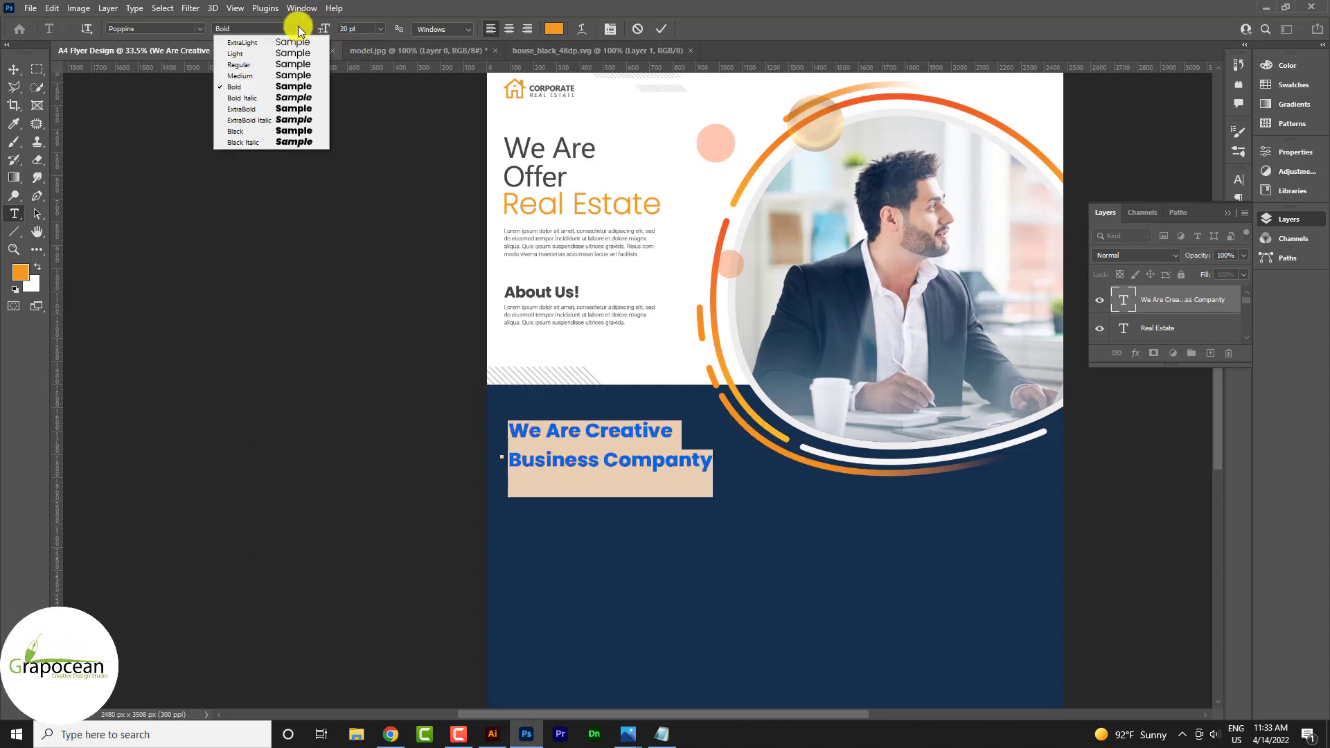
click(285, 68)
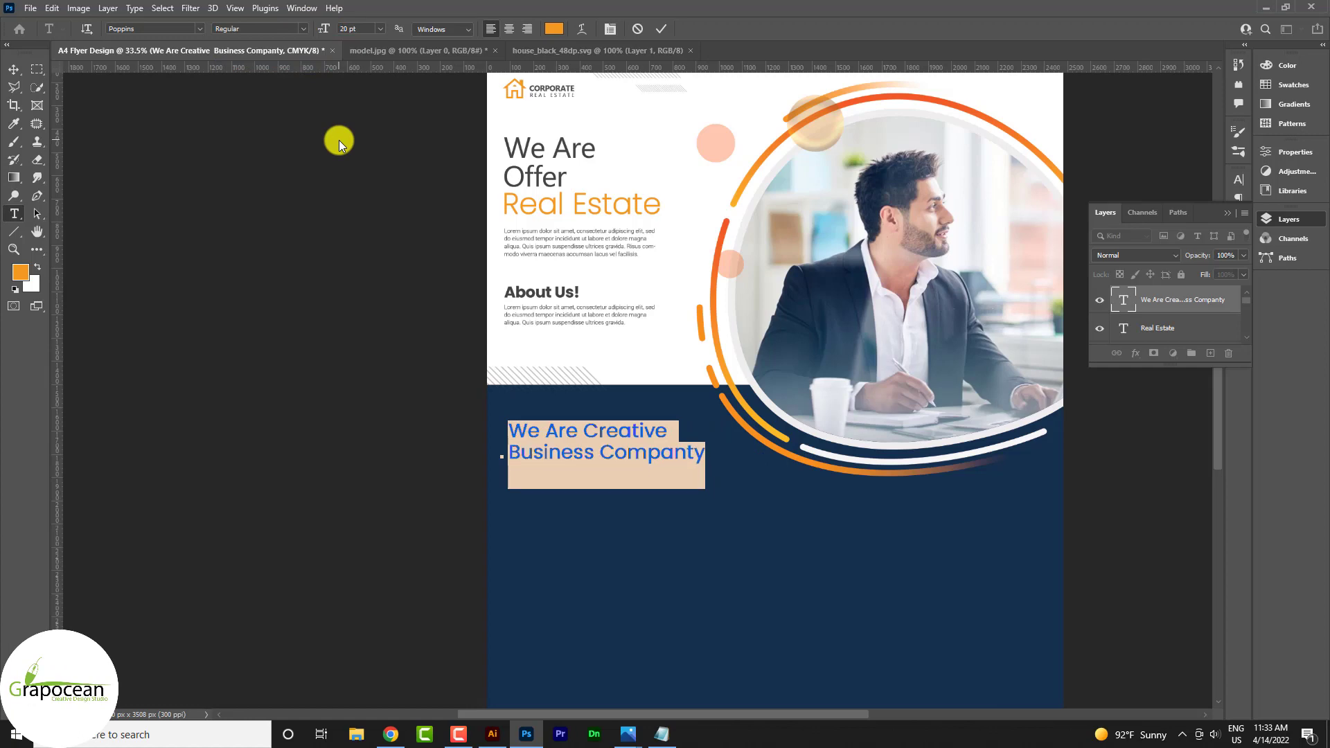
key(ctrl+Return)
Step: Line the heading up with the About Us text using the grid, then select the Lorem paragraph
key(ctrl+apostrophe)
key(ctrl+plus)
drag(563, 451, 625, 346)
key(ctrl+minus)
key(ctrl+apostrophe)
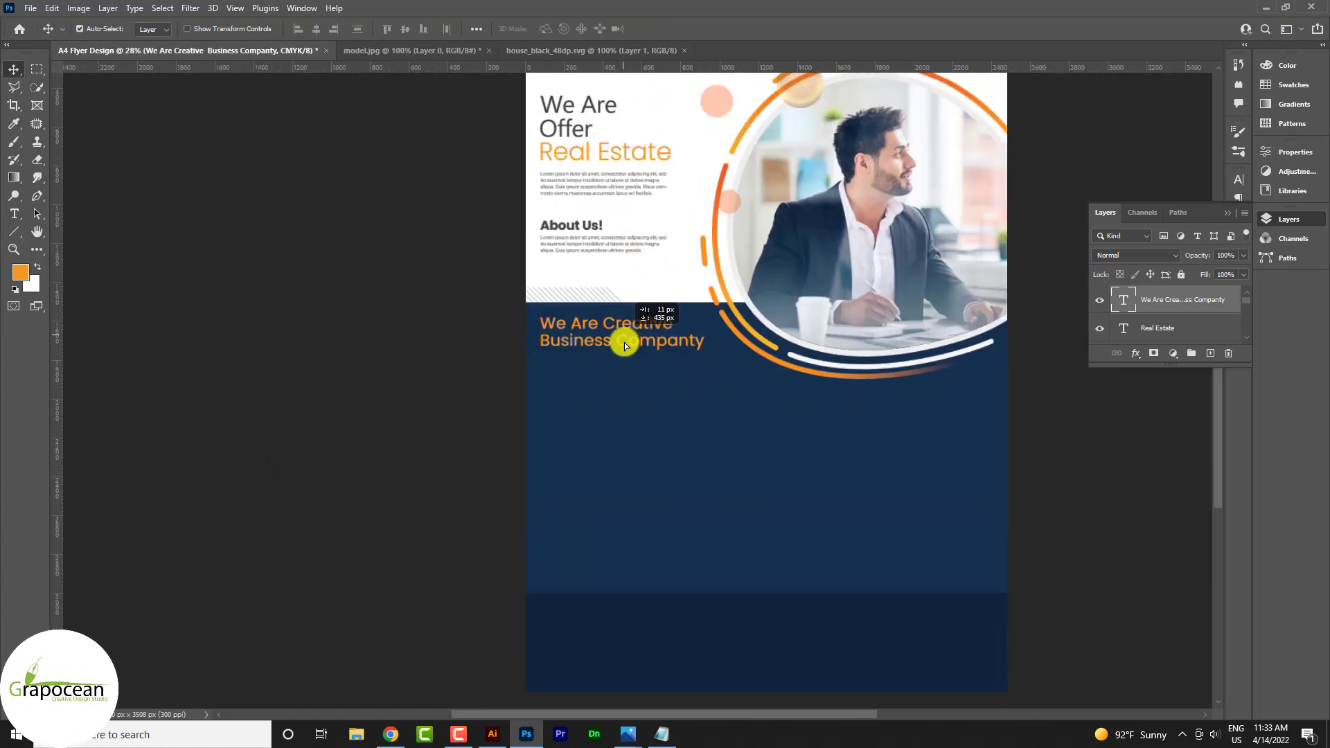
click(14, 213)
key(ctrl+plus)
click(554, 29)
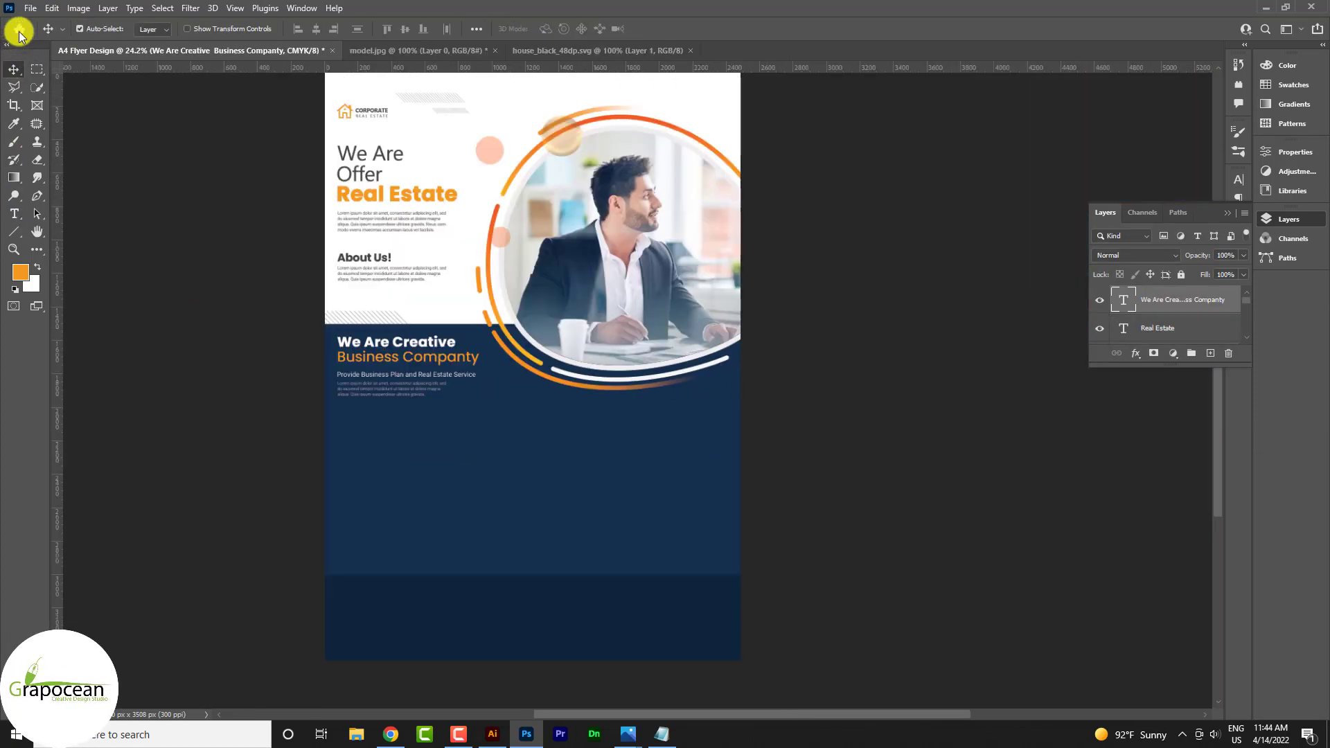
Step: Open the four icon SVGs from Downloads as rasterized images and drag the paper plane onto the flyer
click(31, 8)
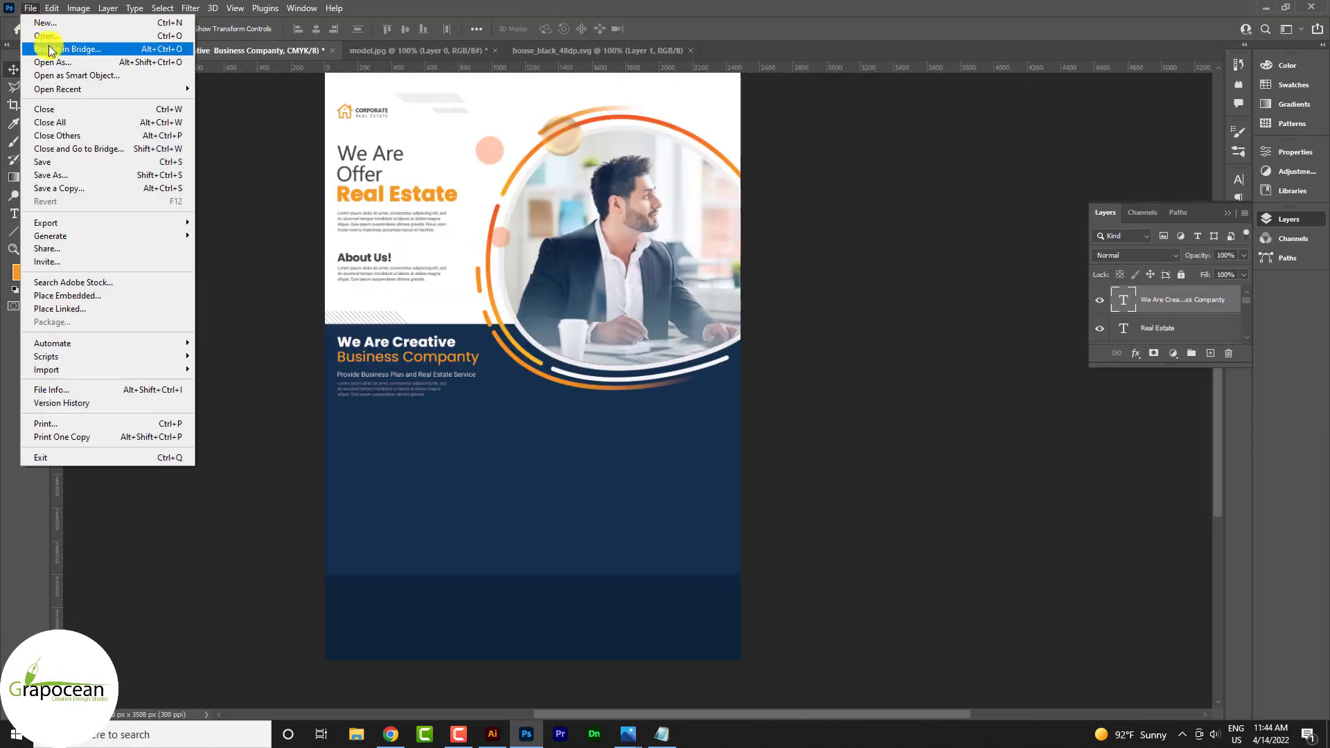
click(47, 36)
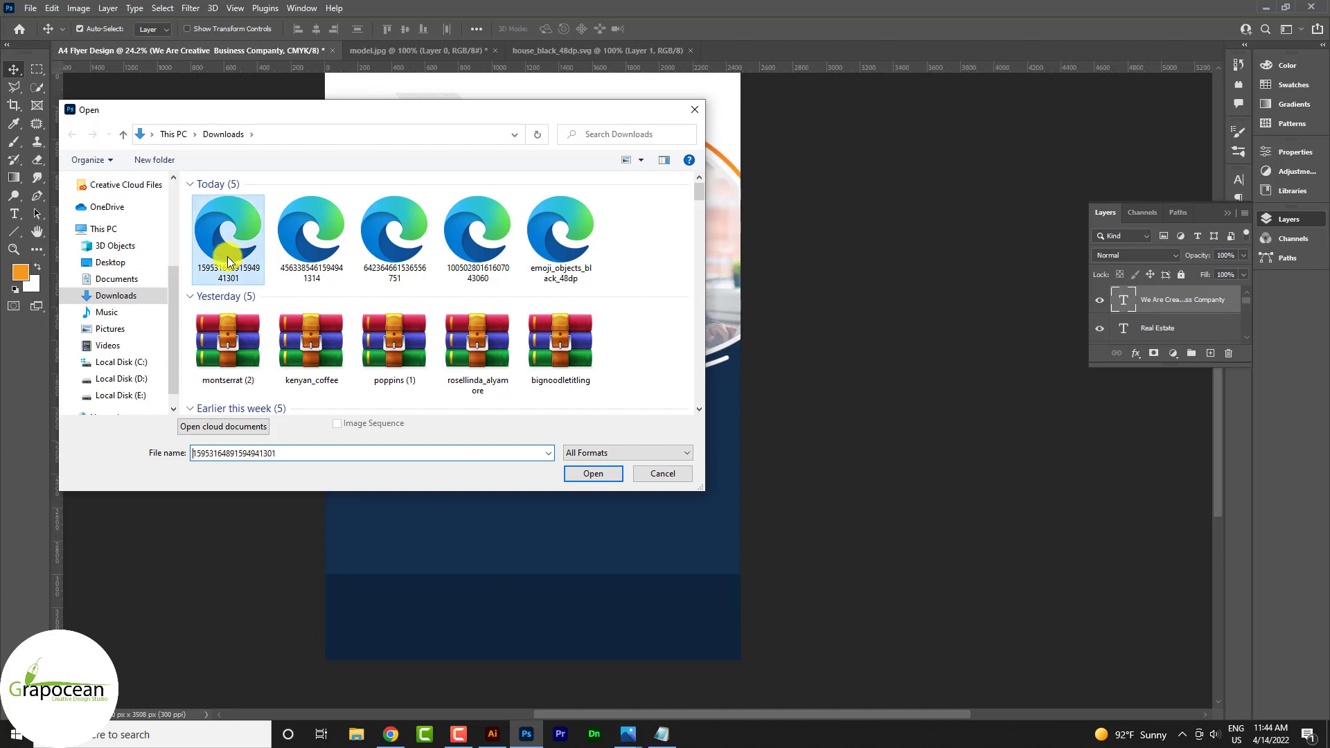
click(539, 254)
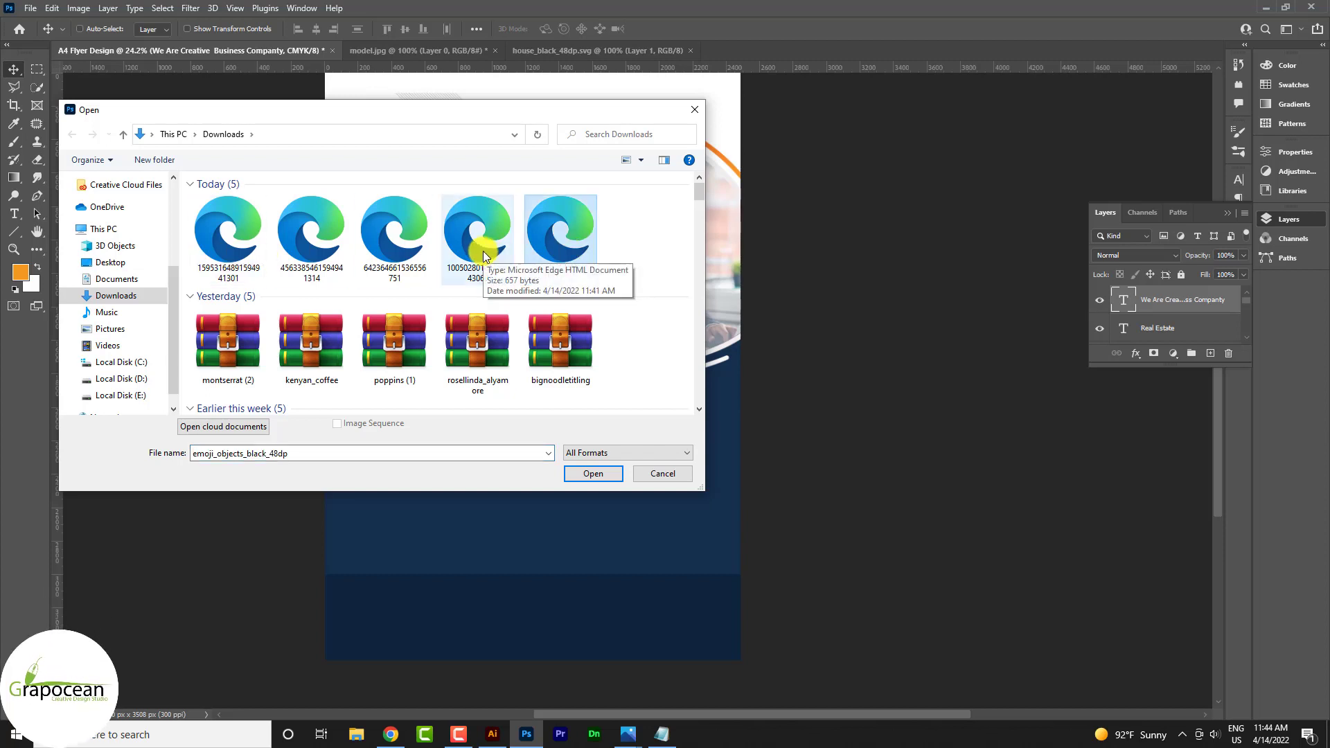
drag(520, 208, 208, 250)
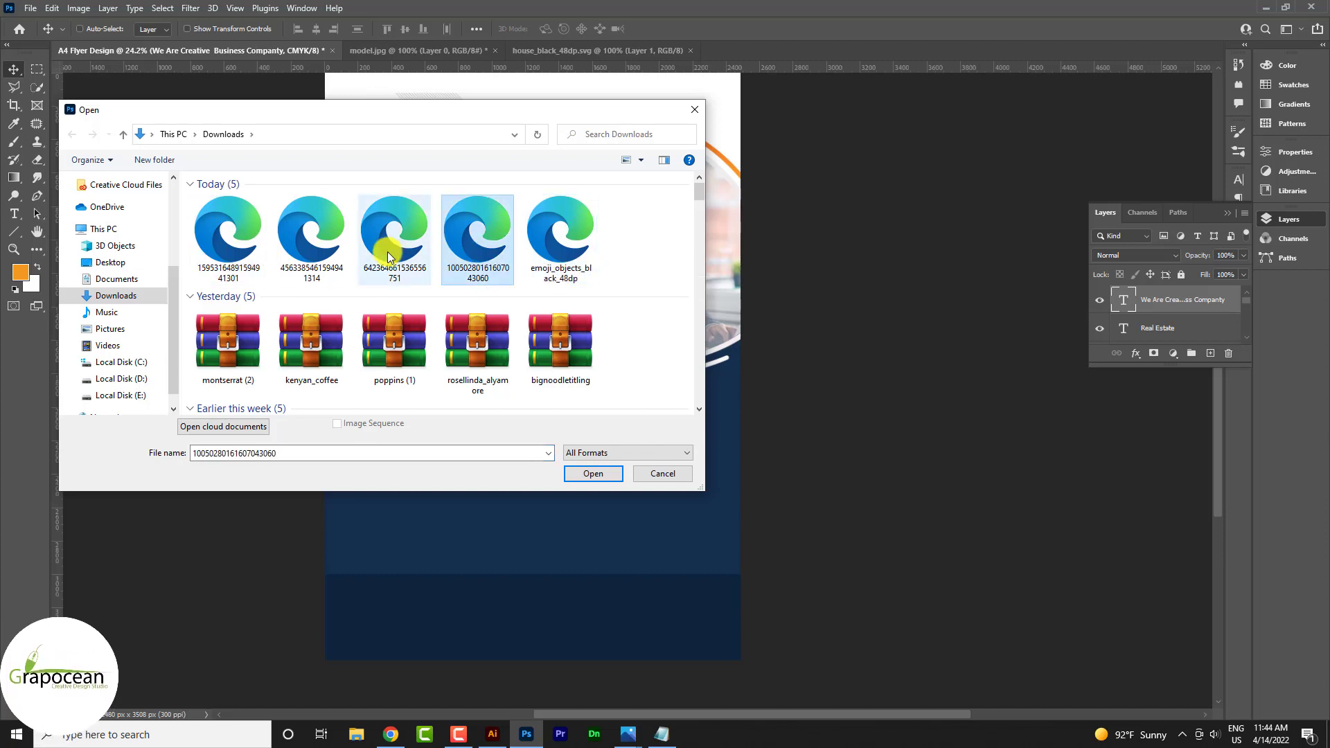
click(594, 473)
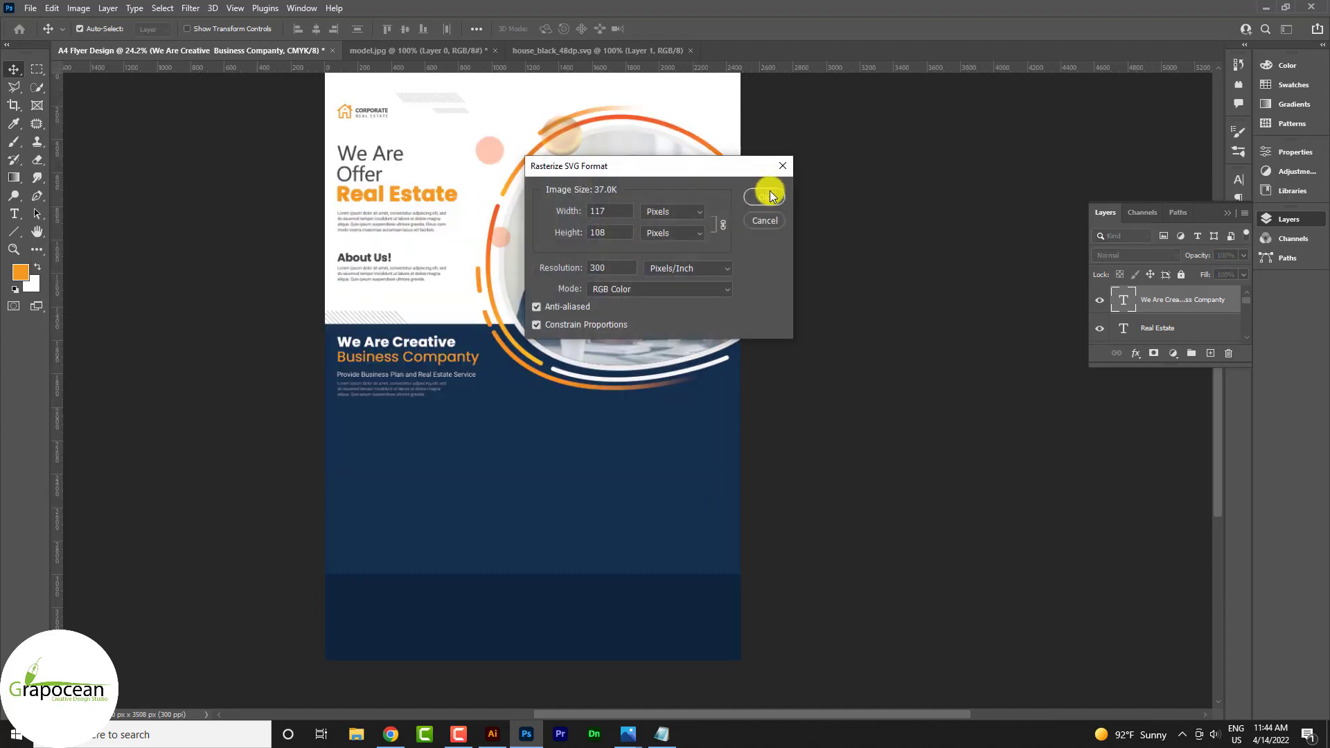
click(765, 200)
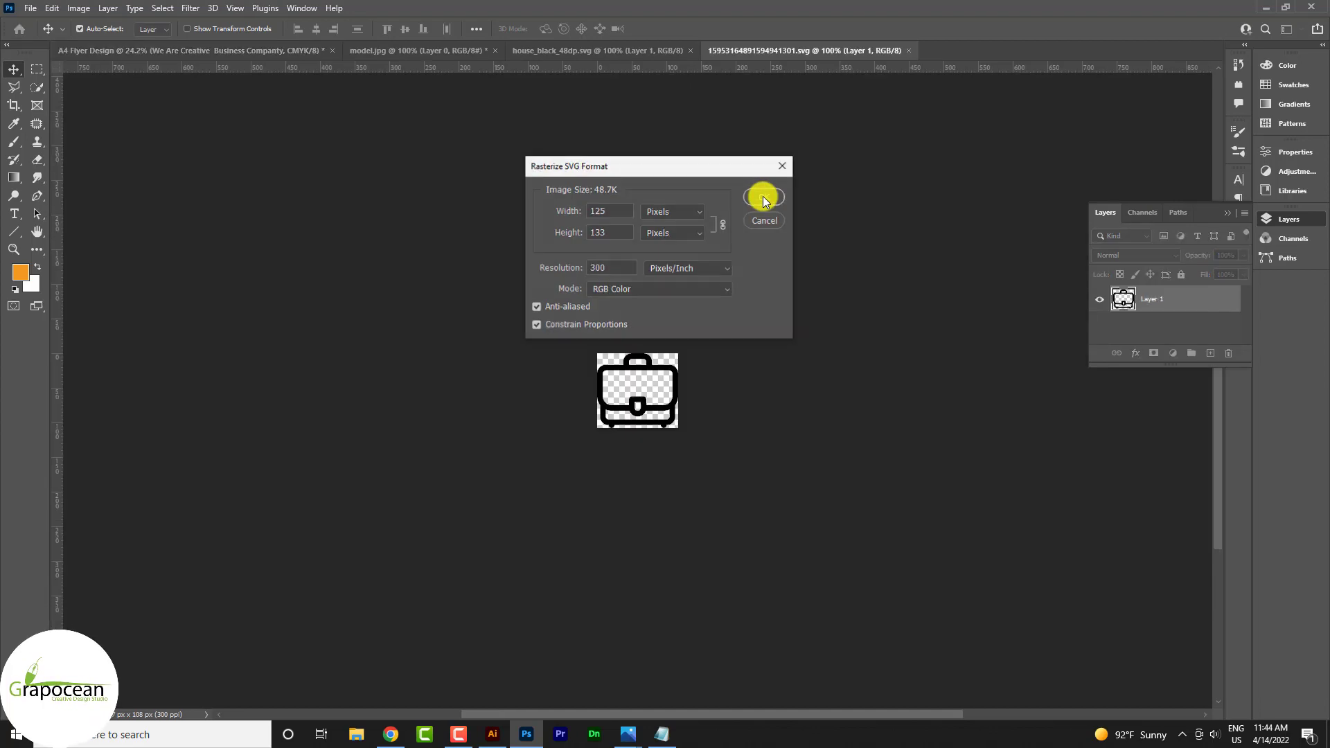
click(768, 194)
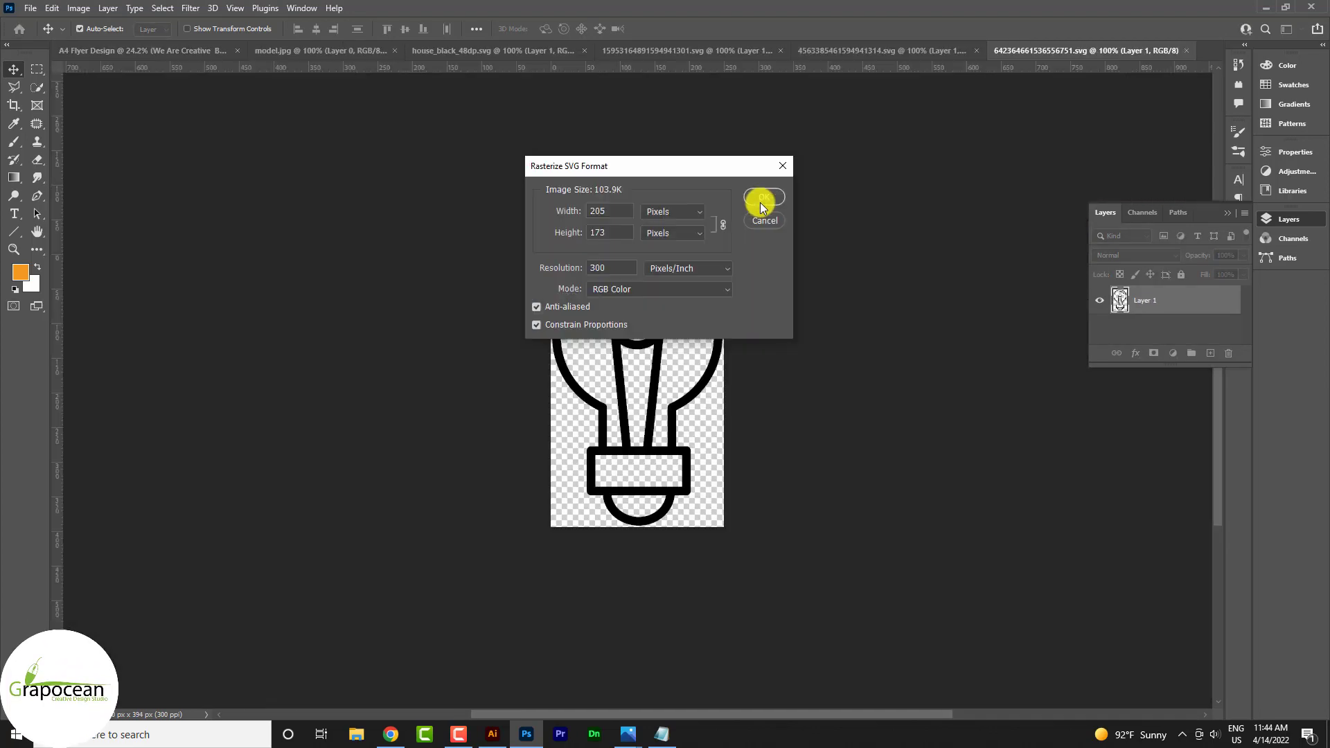
click(762, 199)
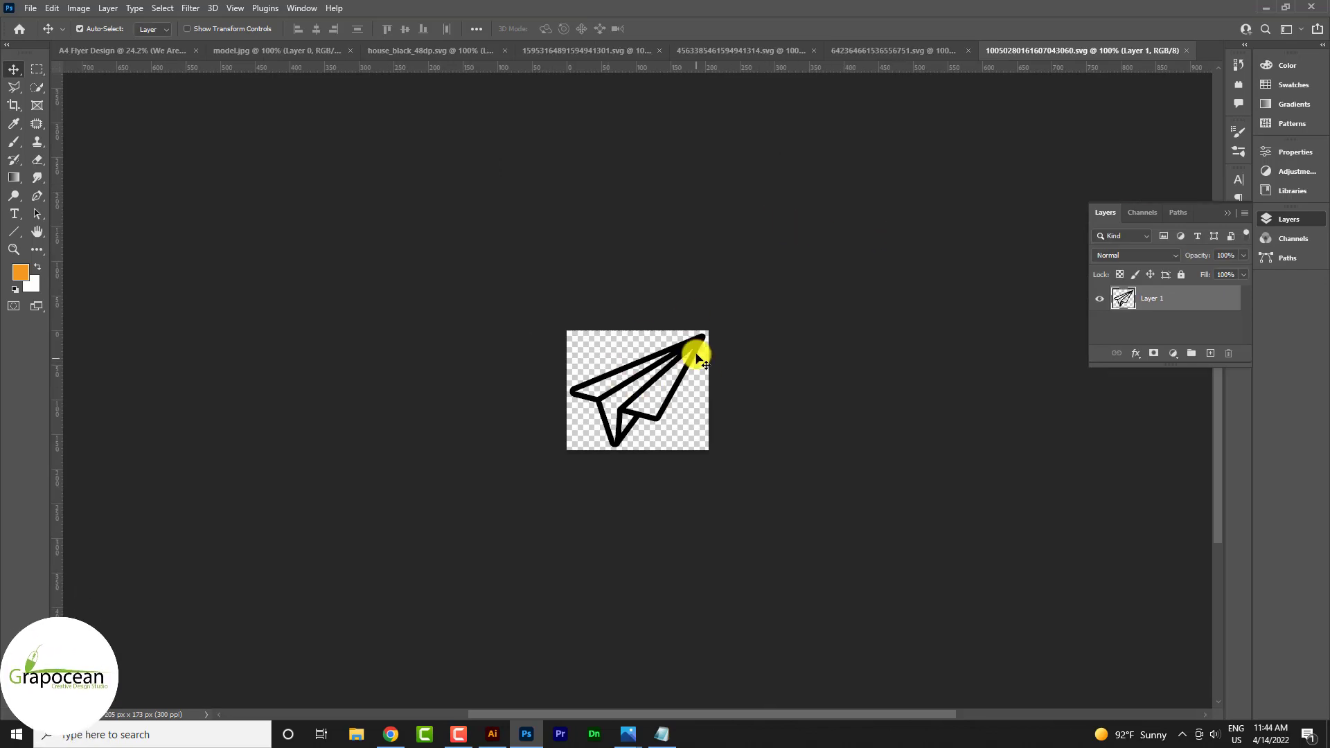
drag(696, 344, 379, 454)
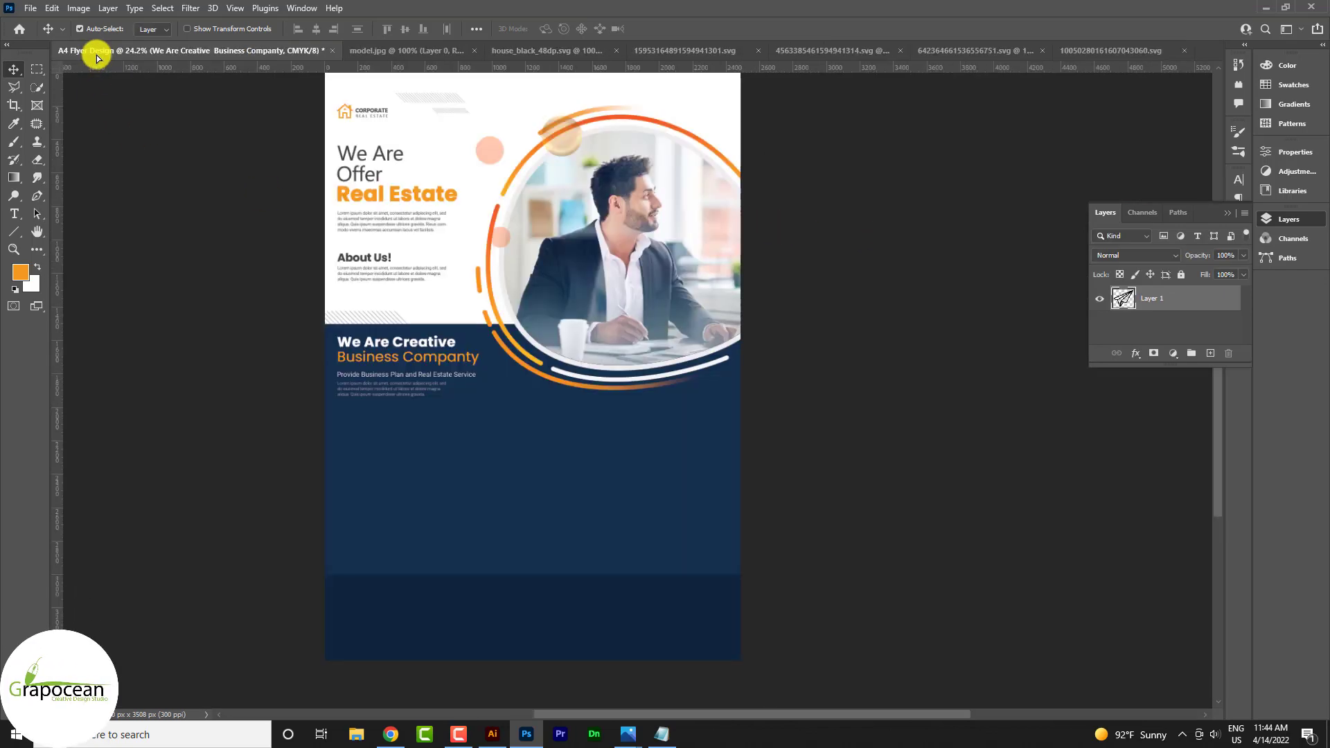
Step: Nudge the paper-plane icon up on the navy band
scroll(379, 454, up, 6)
scroll(381, 374, up, 3)
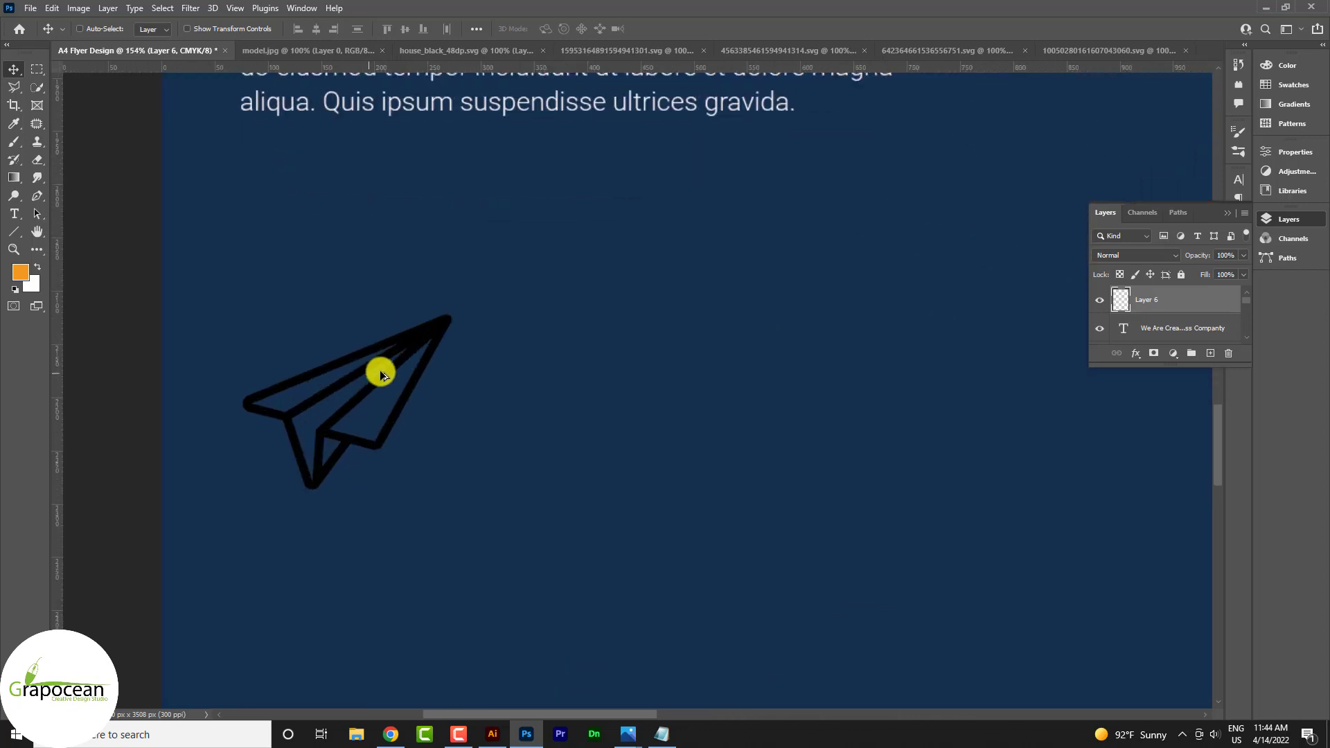
drag(405, 355, 404, 304)
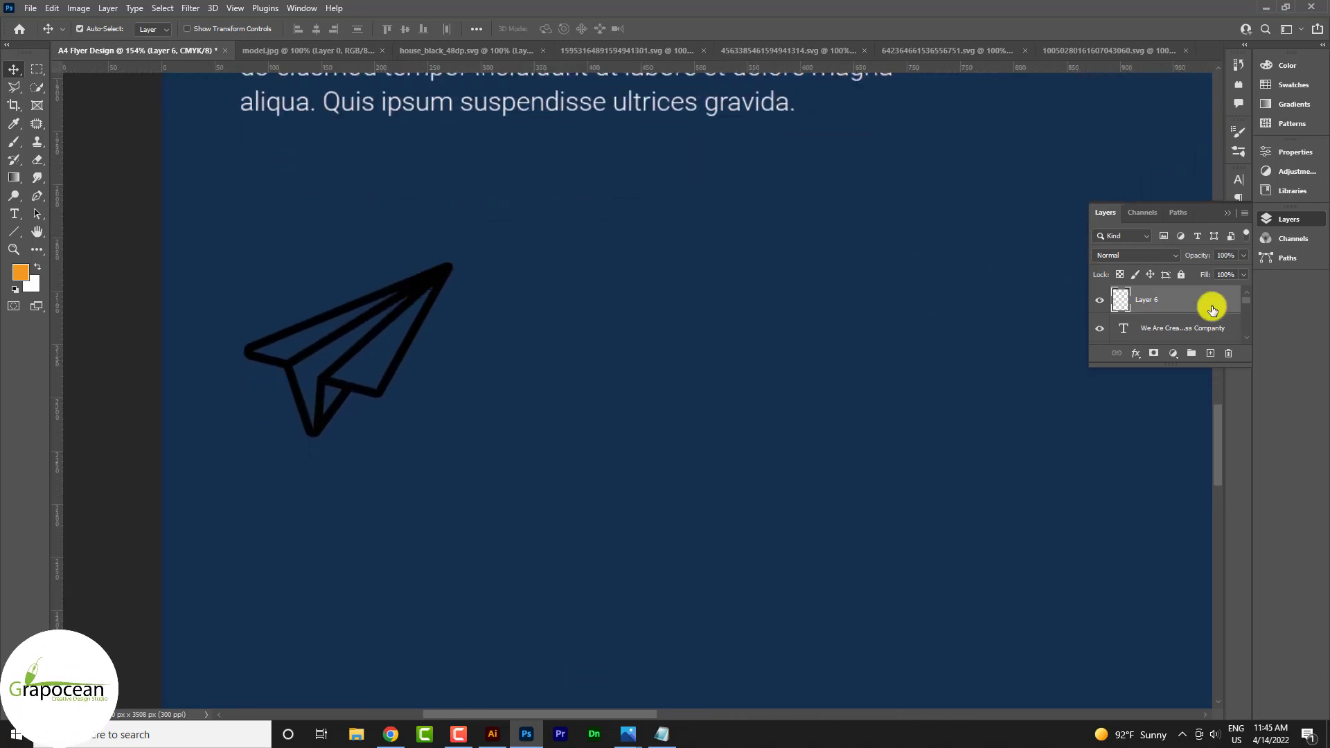
Step: Give the paper-plane layer a white Color Overlay layer style
right_click(1211, 310)
click(1054, 131)
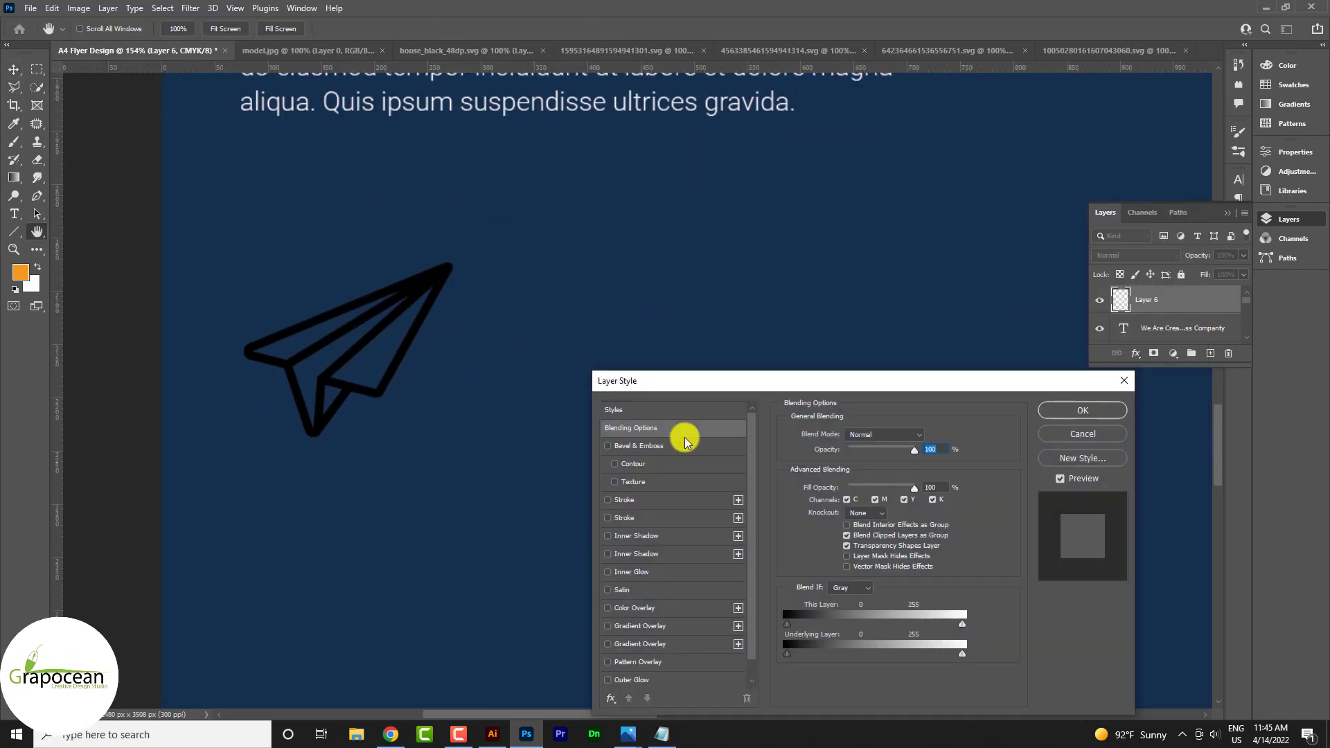
click(635, 607)
click(928, 436)
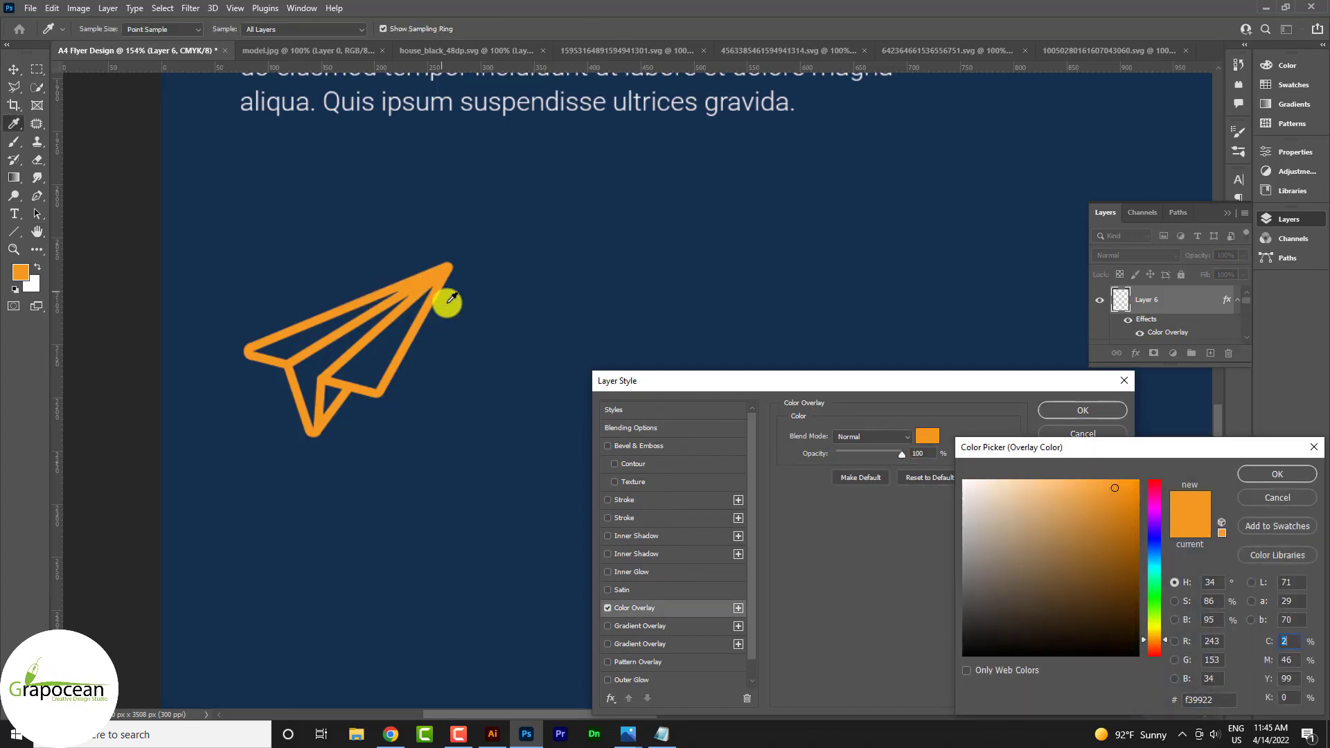
click(966, 483)
click(1277, 474)
key(ctrl+0)
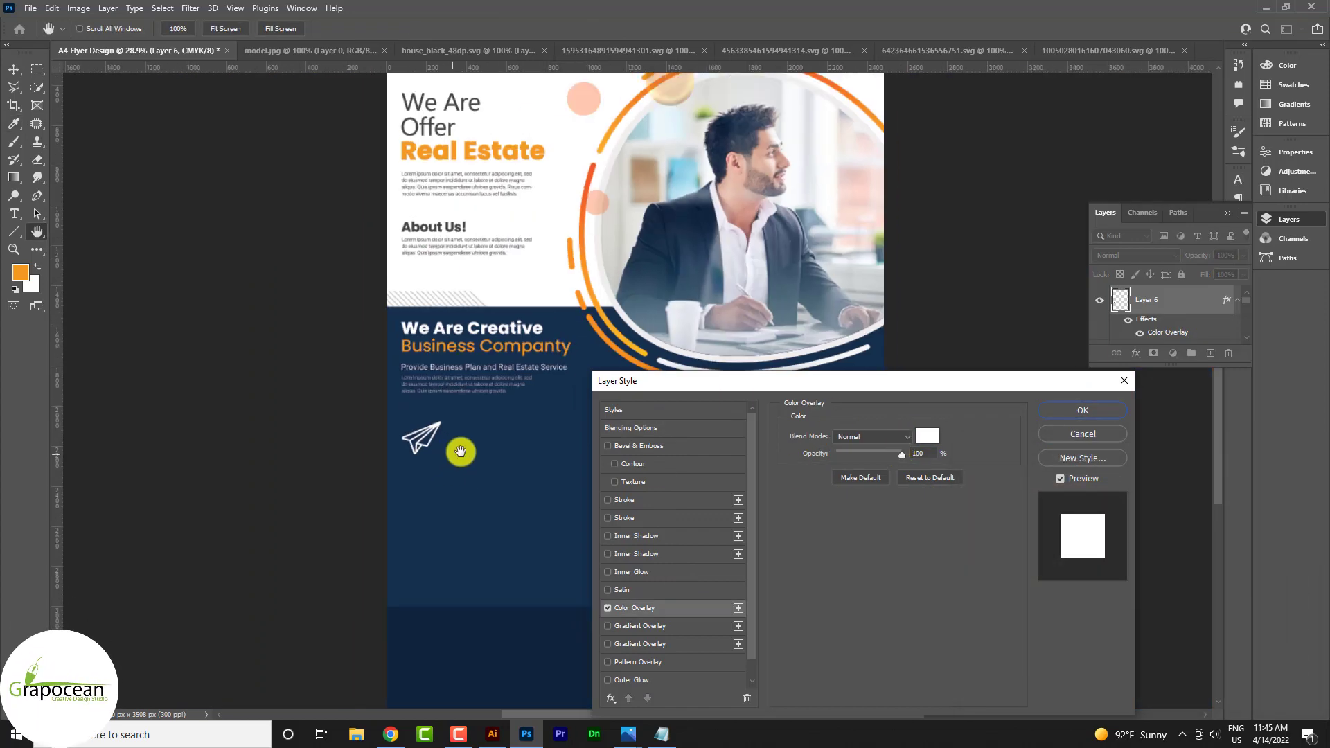
click(926, 435)
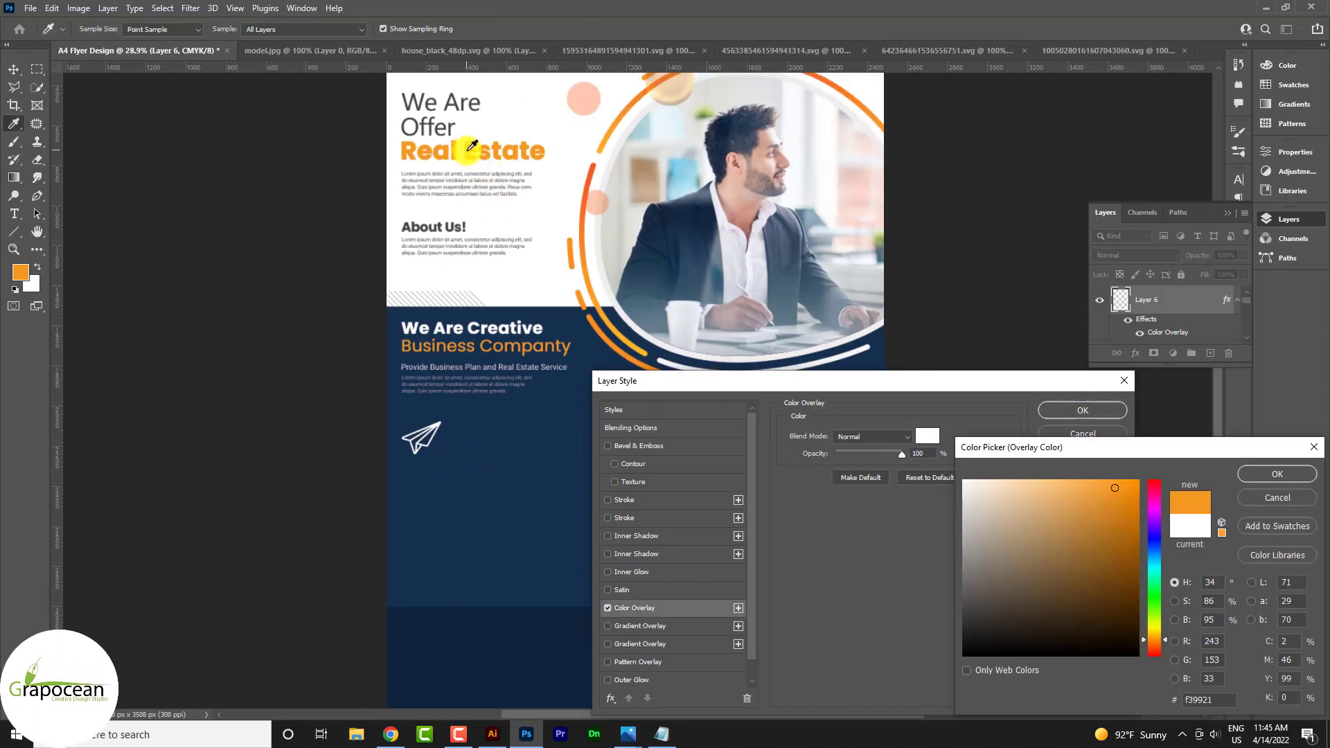
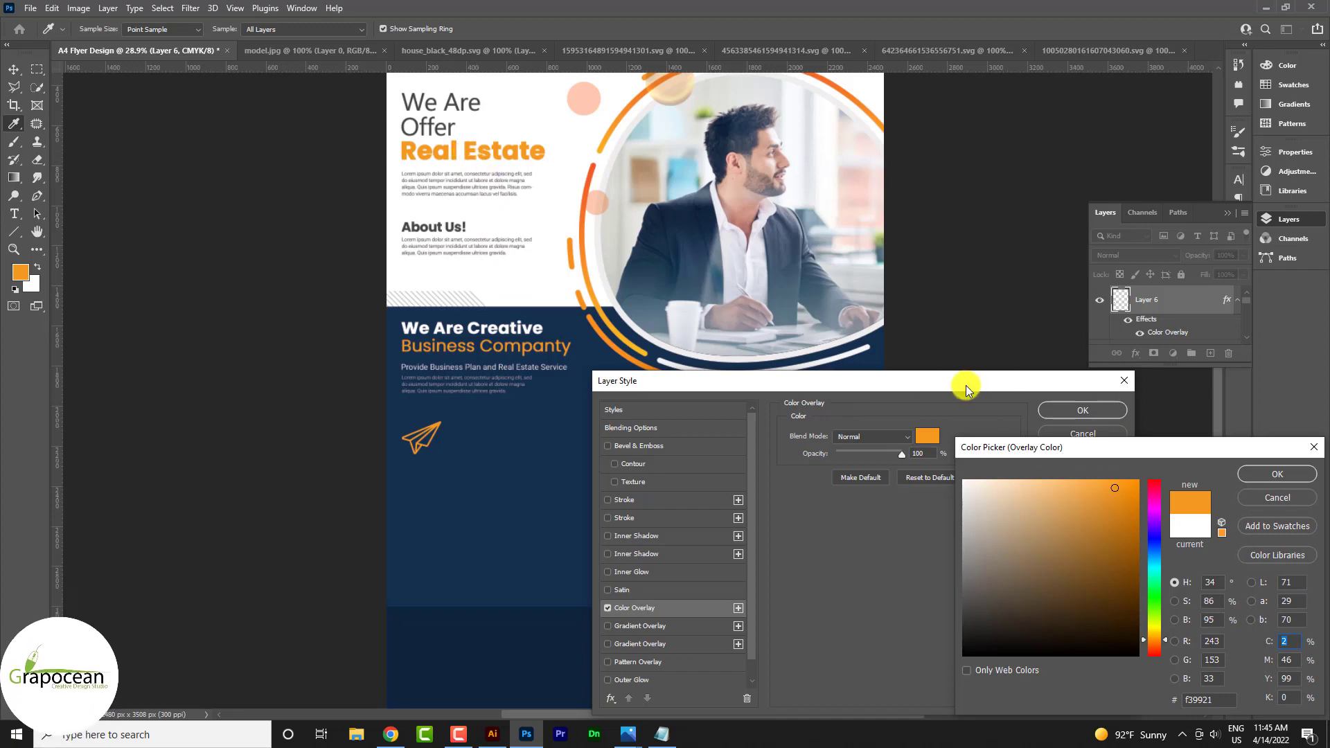
Step: Apply the orange colour overlay to the paper-plane icon and place a heading copy beside it
click(1277, 475)
click(1082, 411)
scroll(466, 346, up, 3)
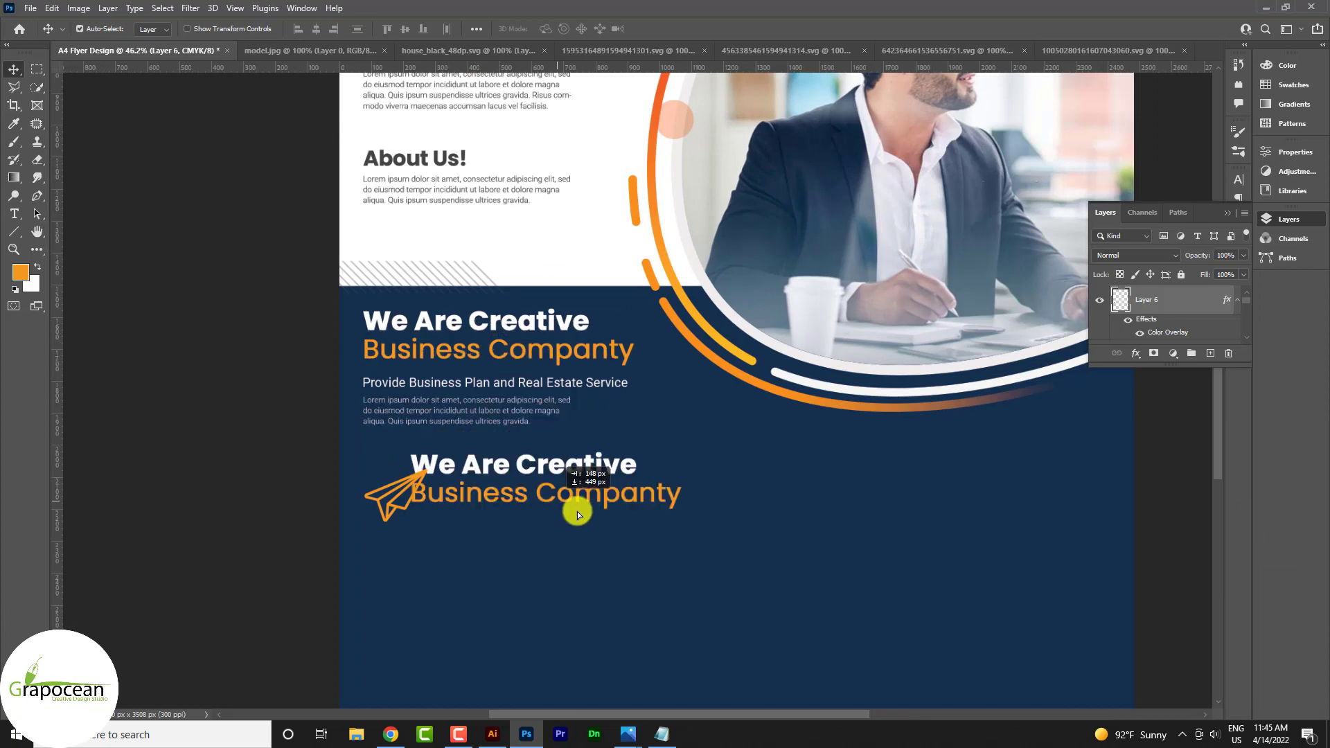
drag(576, 511, 600, 527)
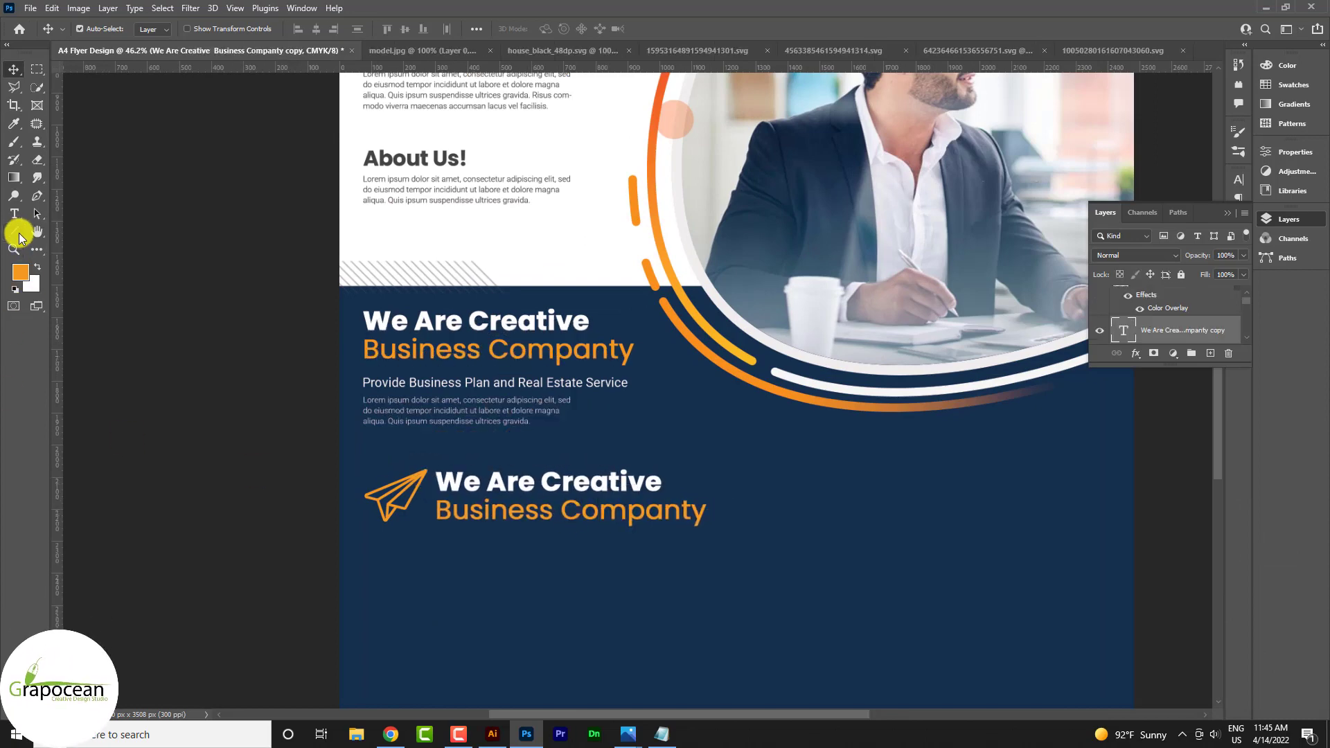
Step: Delete the 'We Are Creative' line and its blank line so the heading reads Business Company
right_click(14, 213)
click(81, 226)
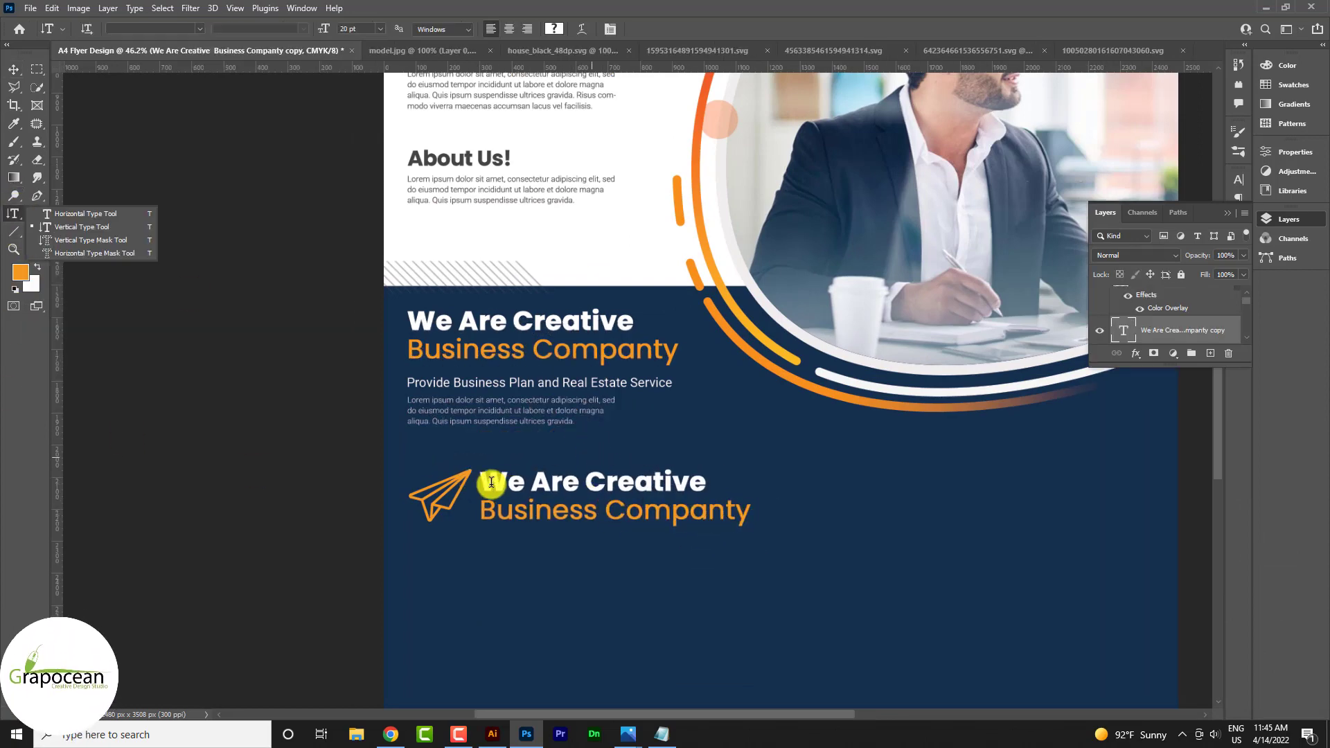
click(491, 482)
key(BackSpace)
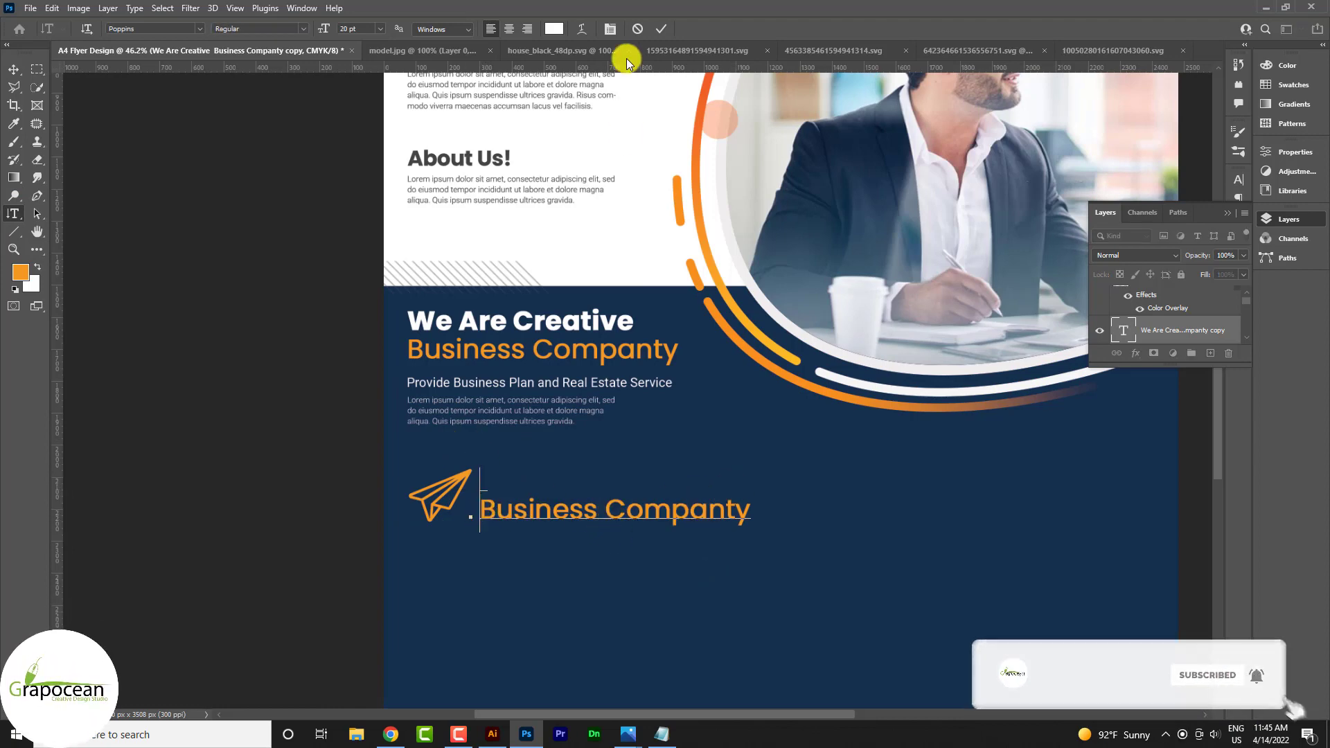
click(660, 29)
click(606, 515)
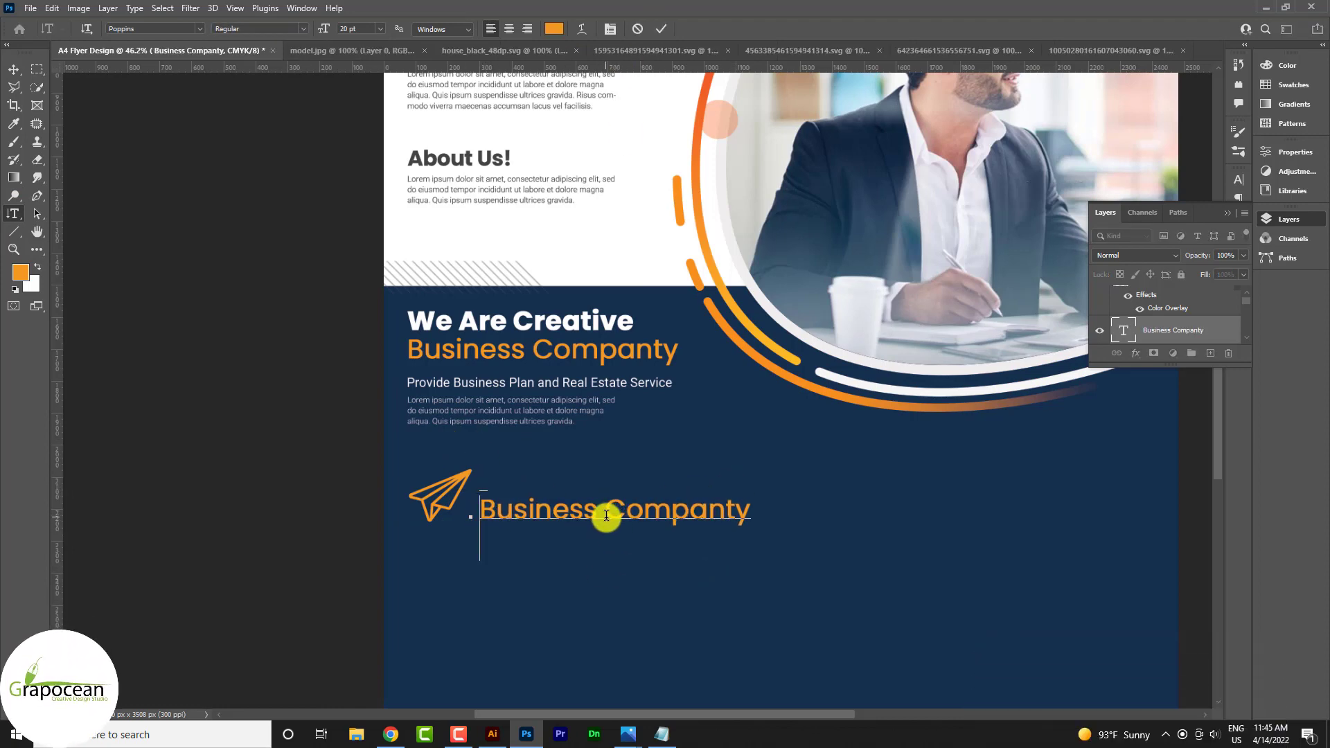
key(BackSpace)
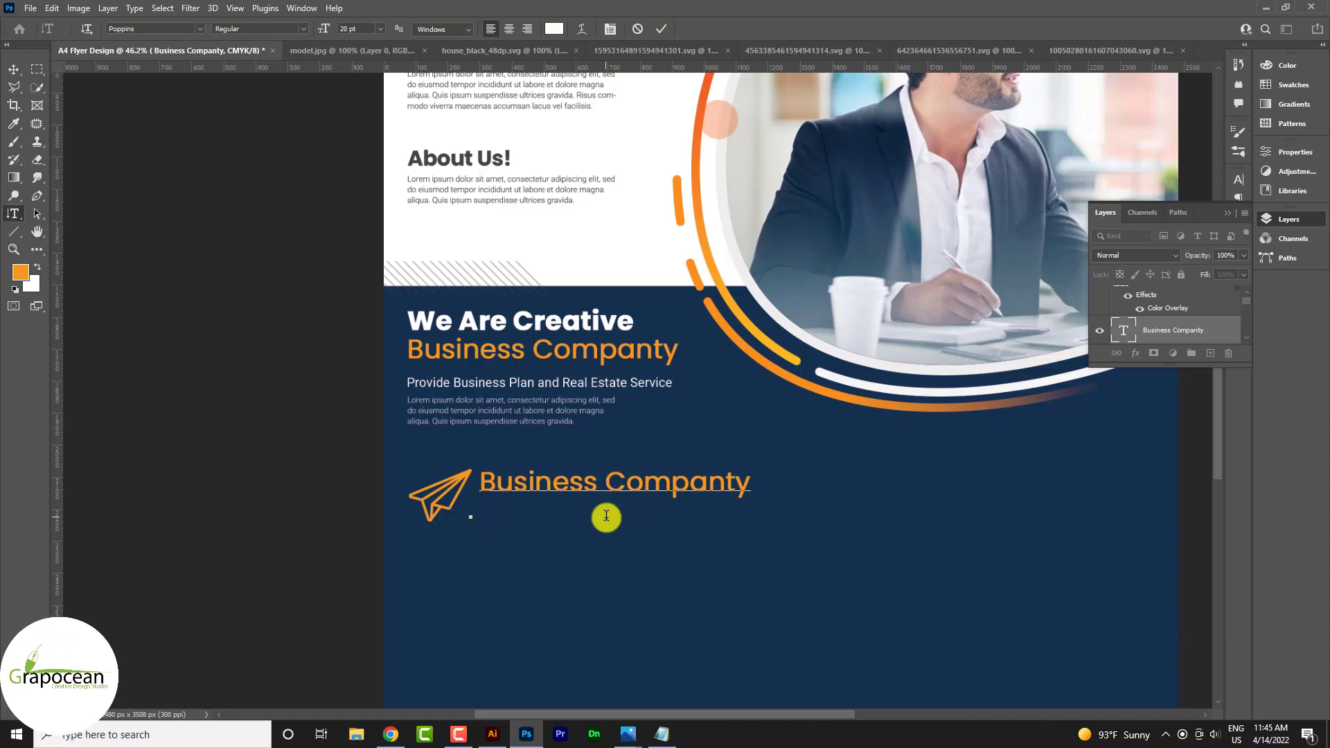
scroll(582, 521, up, 2)
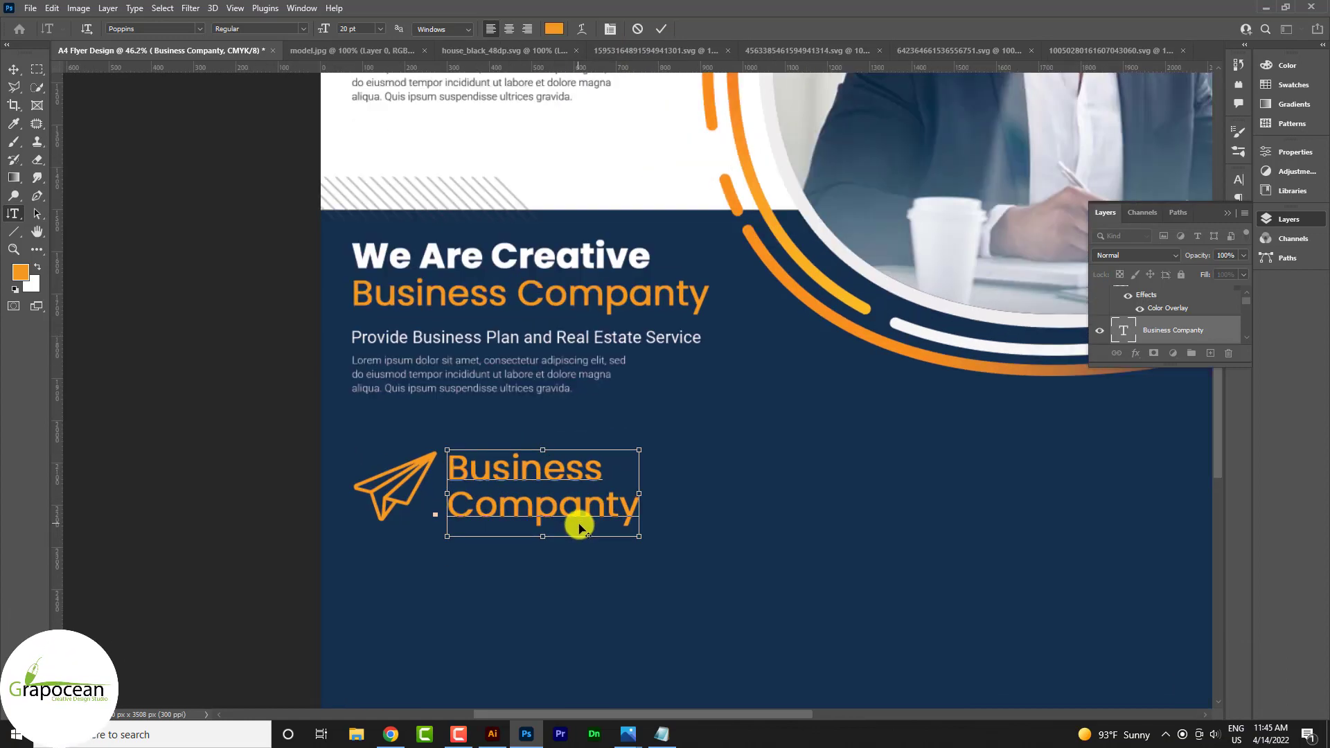
click(14, 69)
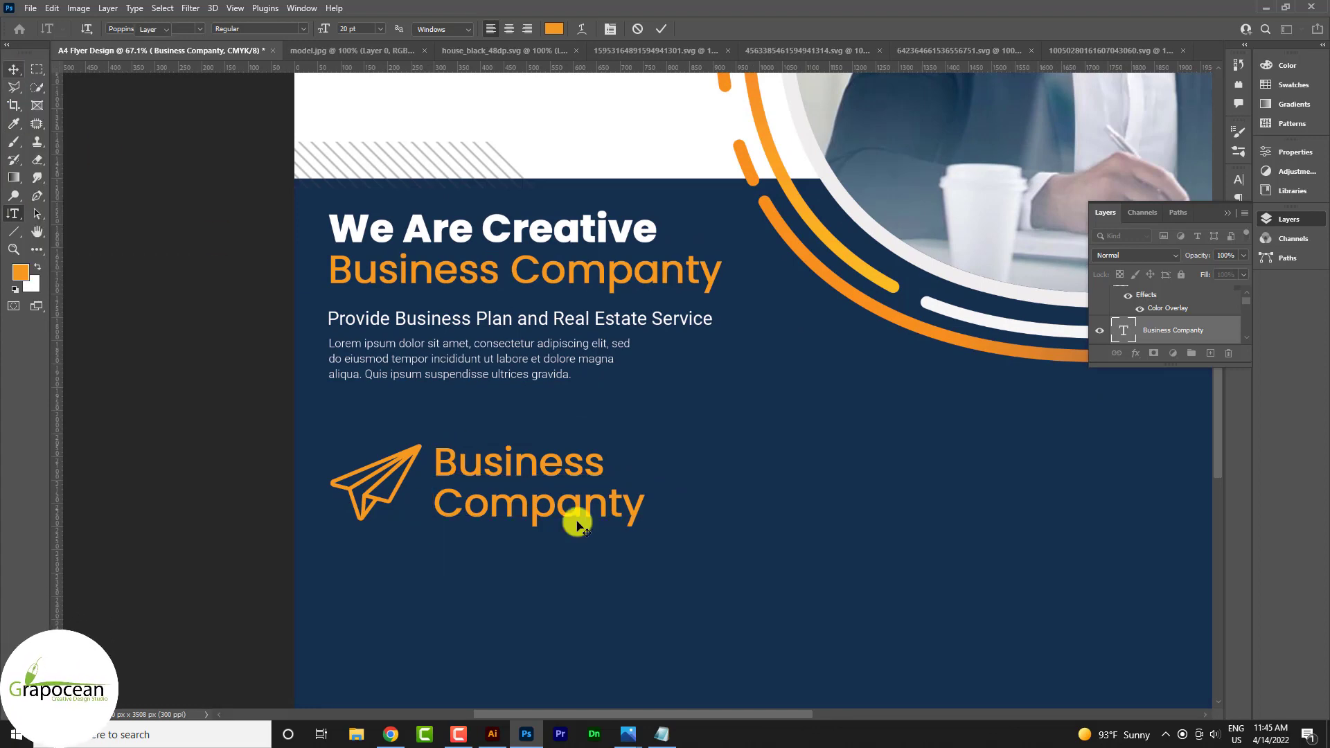
scroll(646, 555, down, 3)
scroll(594, 371, up, 1)
scroll(582, 347, up, 1)
Step: Place a copy of the lorem paragraph under the heading and widen its text box
mouse_move(582, 347)
mouse_down()
mouse_move(615, 513)
mouse_move(574, 500)
mouse_up()
scroll(615, 513, up, 3)
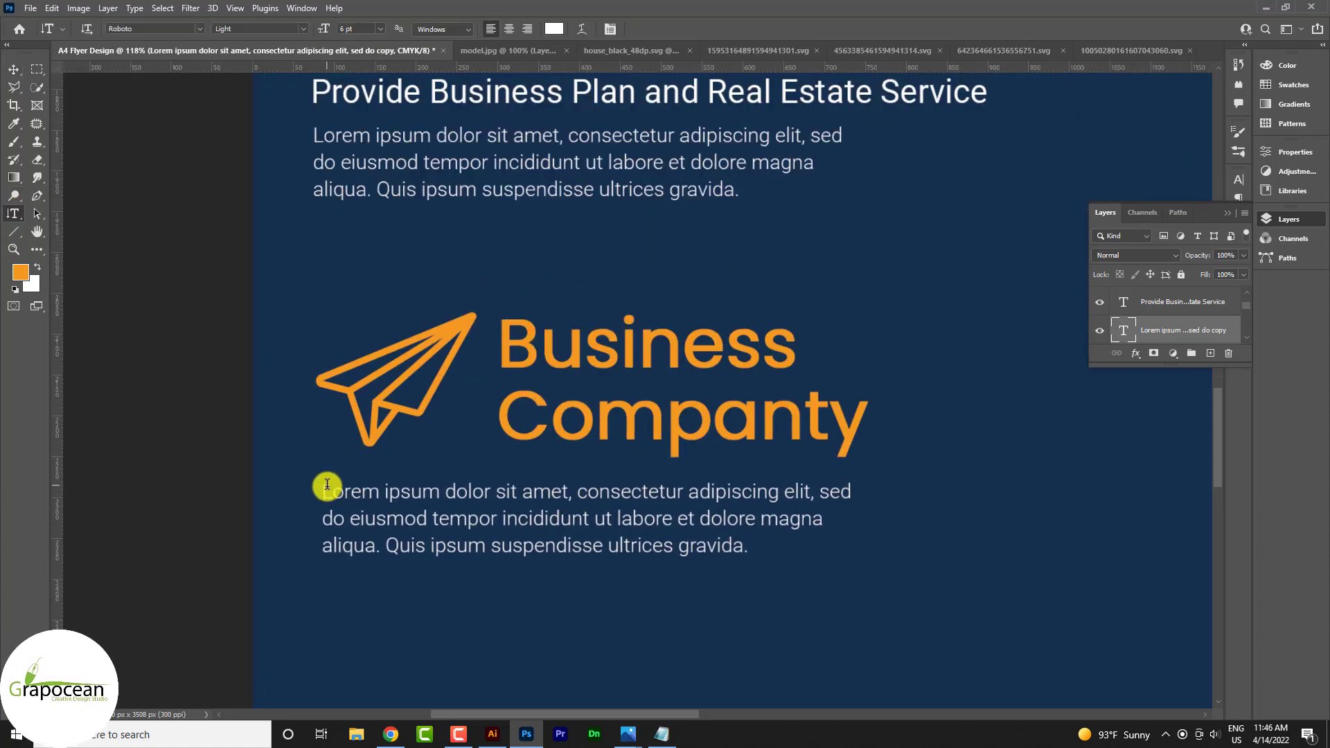
drag(327, 485, 755, 547)
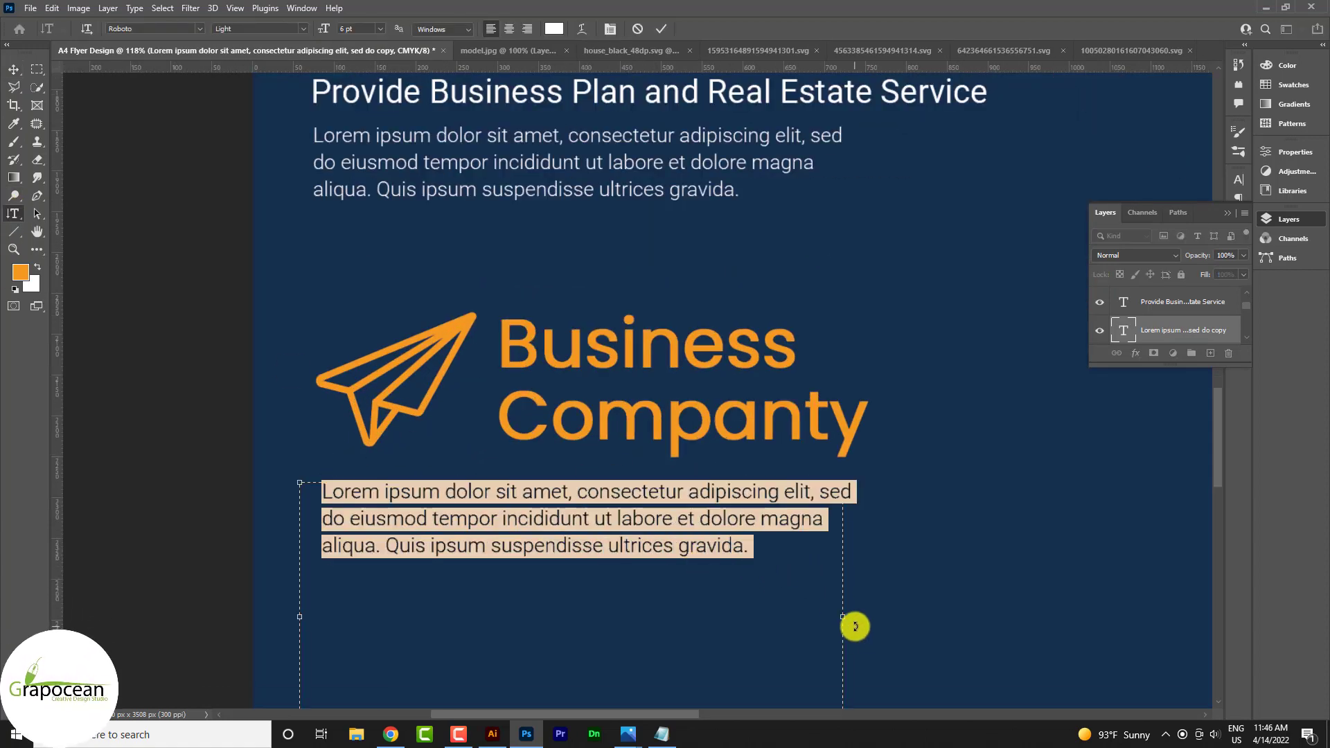
drag(881, 617, 881, 617)
Step: Paste a second copy of the paragraph at its end to make six lines
scroll(873, 617, down, 3)
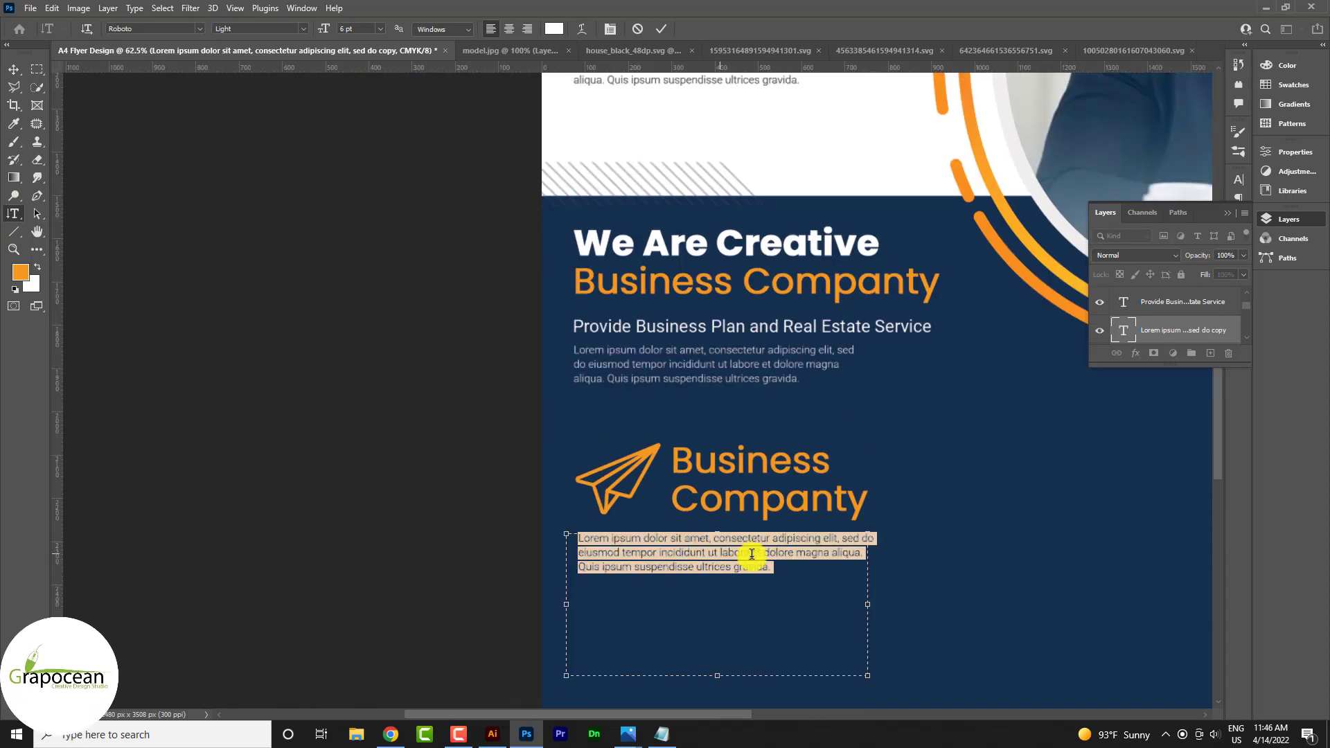
click(793, 580)
mouse_move(793, 581)
mouse_down()
mouse_move(532, 534)
mouse_move(722, 564)
mouse_up()
click(822, 575)
click(772, 565)
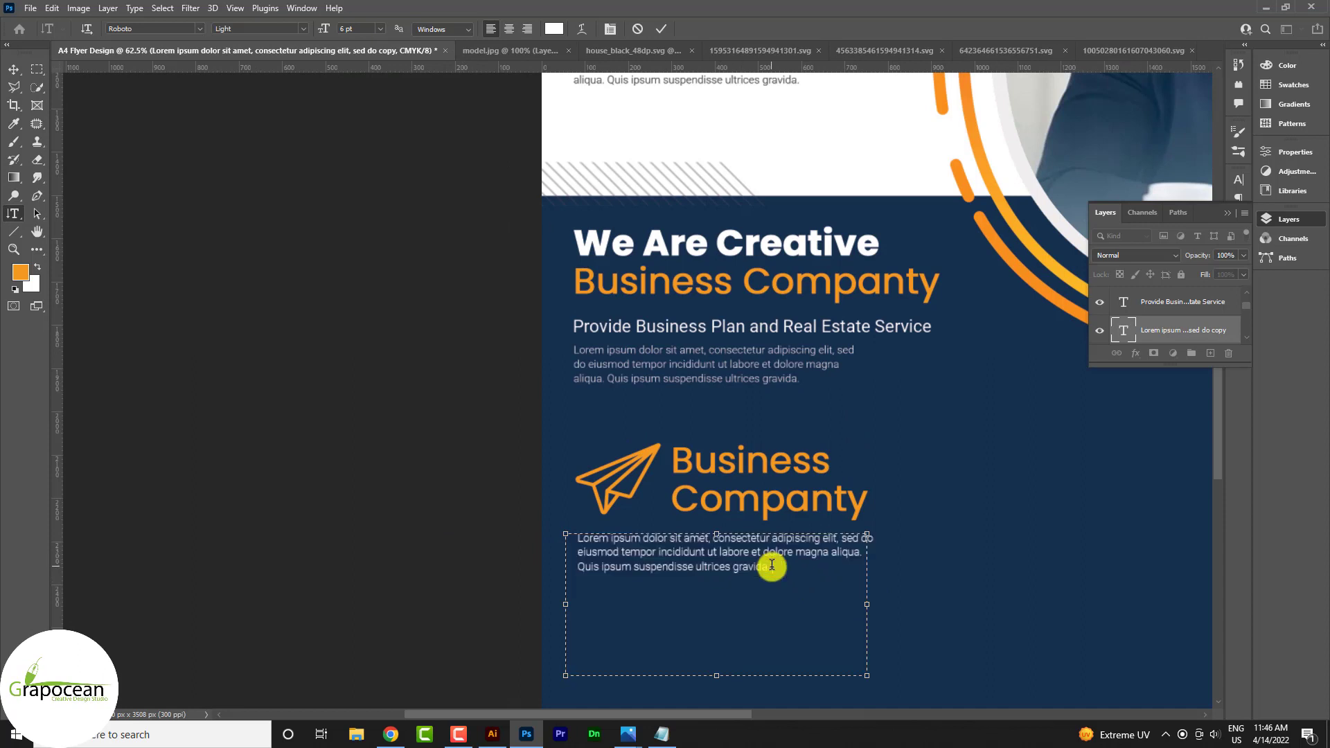
text(Lorem ipsum dolor sit amet, consectetur adipiscing elit, sed do eiusmod tempor incididunt ut labore et dolore magna aliqua. Quis ipsum suspendisse ultrices gravida.)
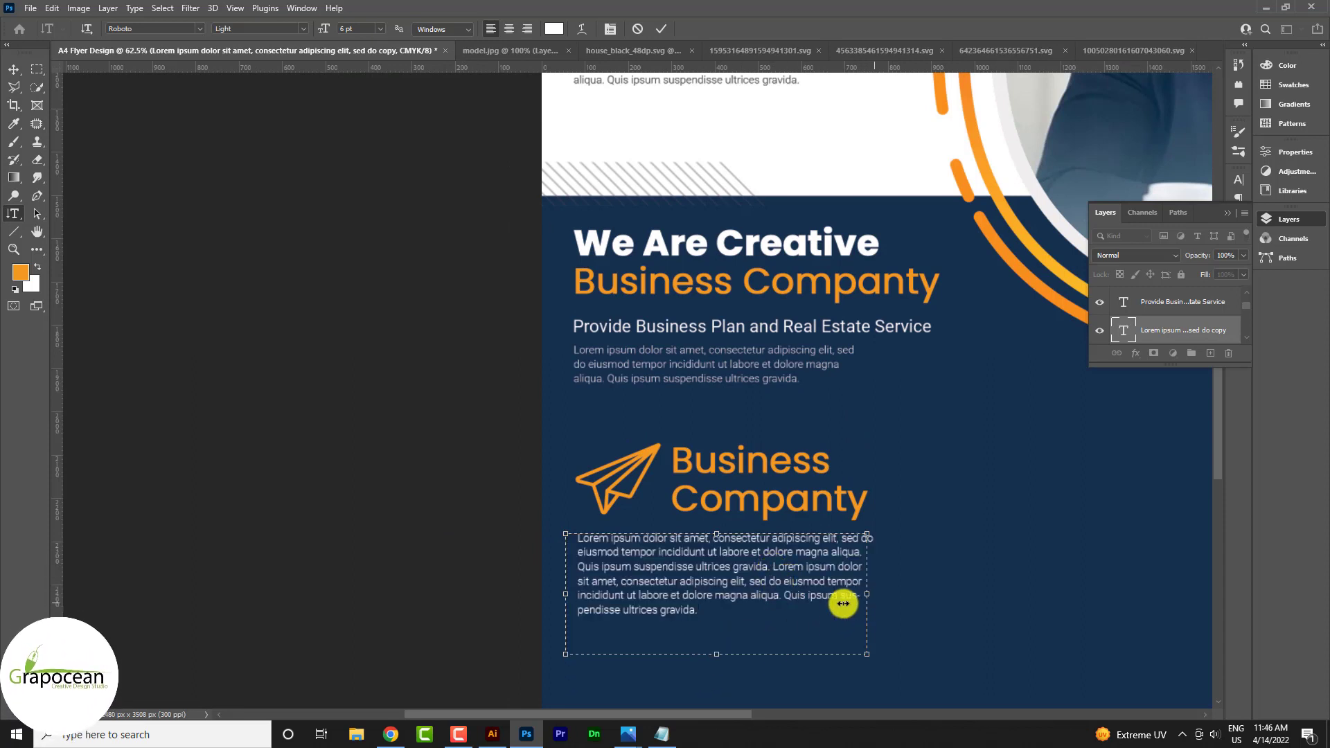
click(13, 69)
scroll(676, 564, down, 5)
scroll(698, 537, up, 3)
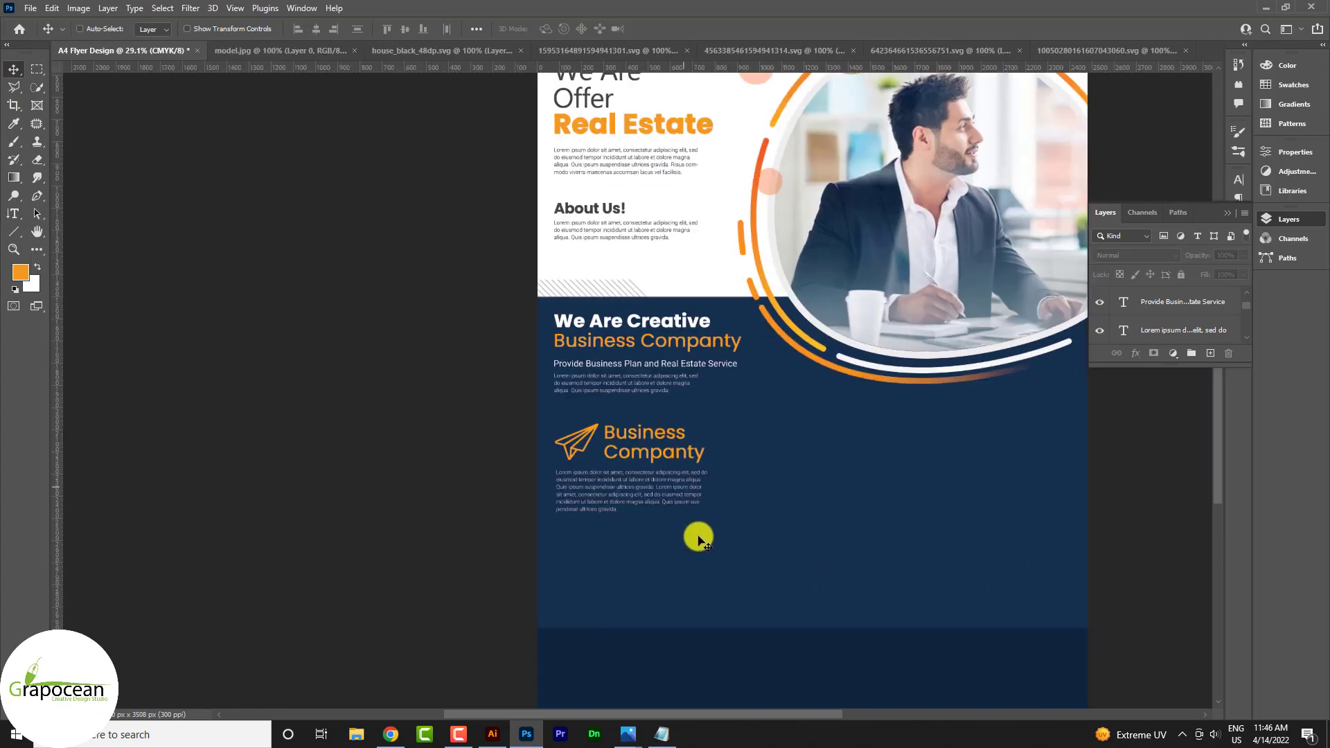
scroll(639, 492, up, 3)
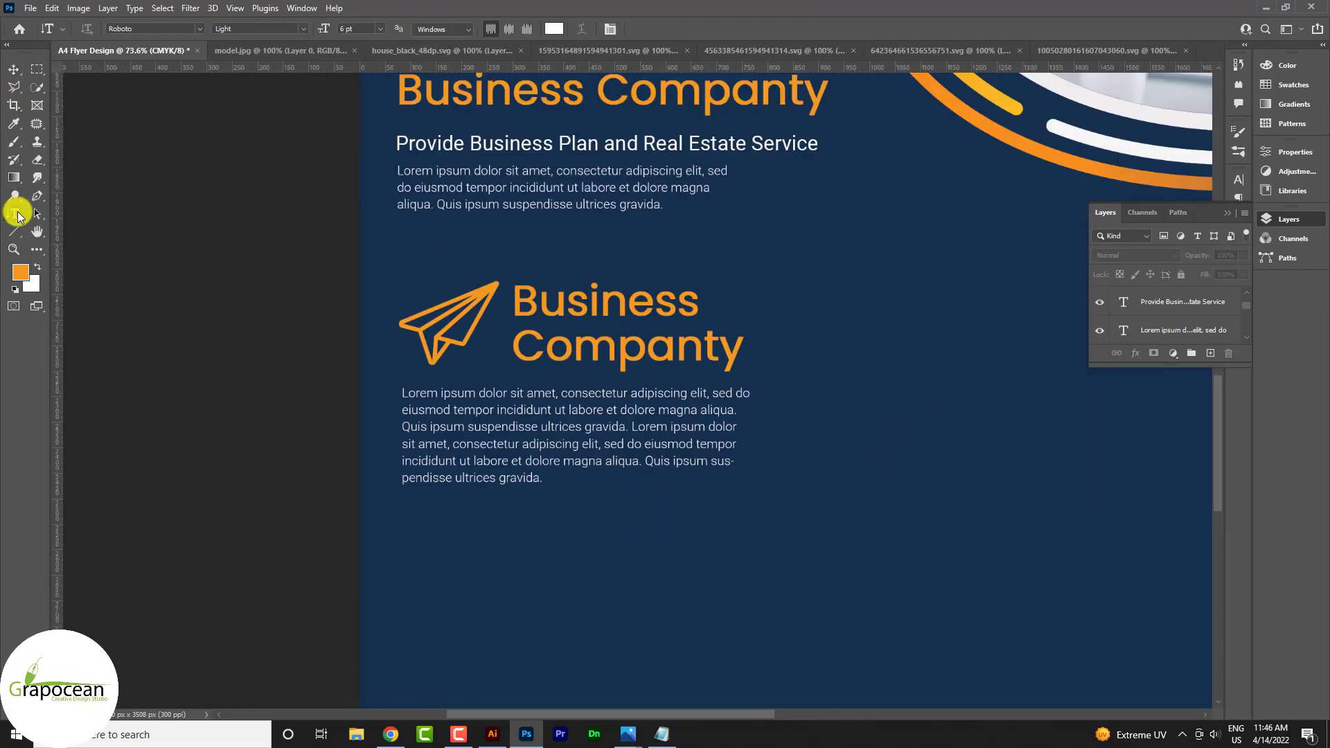
Step: Set the Business Company heading to 14 pt and tighten its line spacing with Alt+Up
click(21, 213)
click(104, 214)
mouse_move(712, 357)
mouse_down()
mouse_move(594, 361)
mouse_move(560, 345)
mouse_up()
key(ctrl+a)
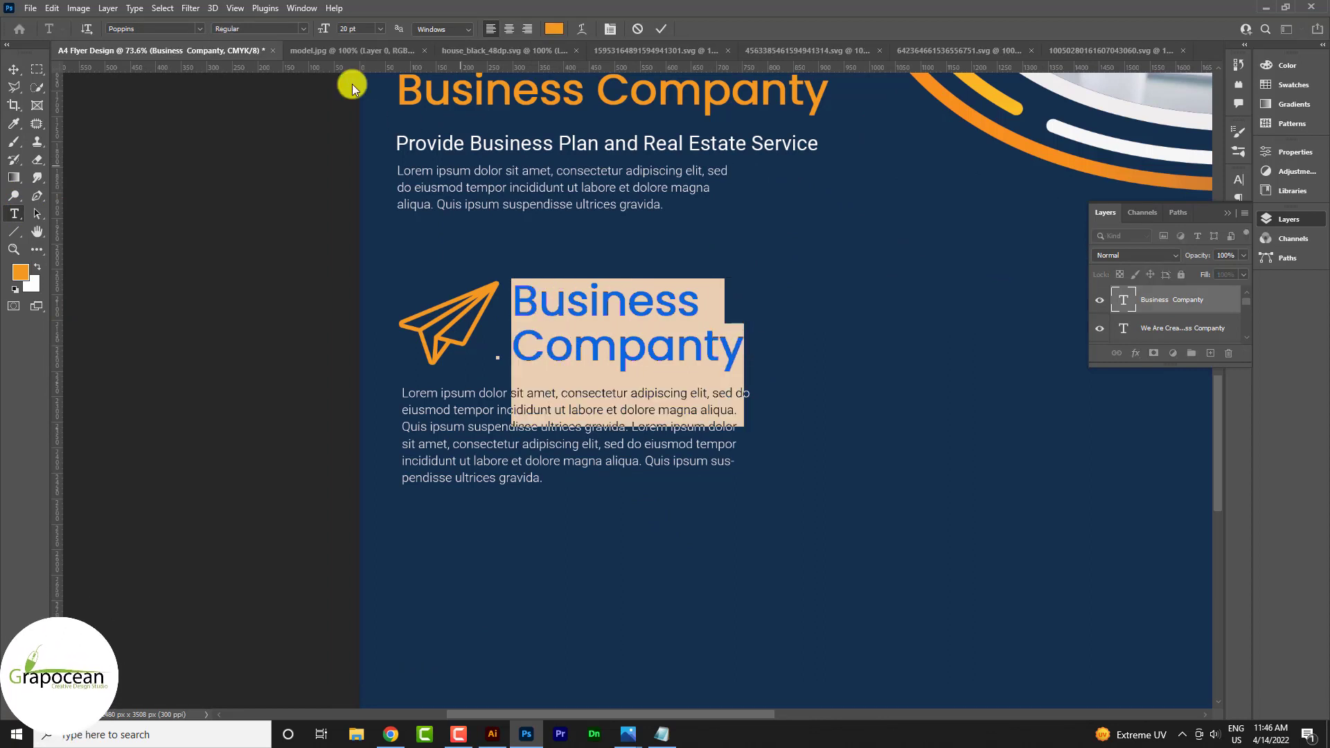
click(381, 29)
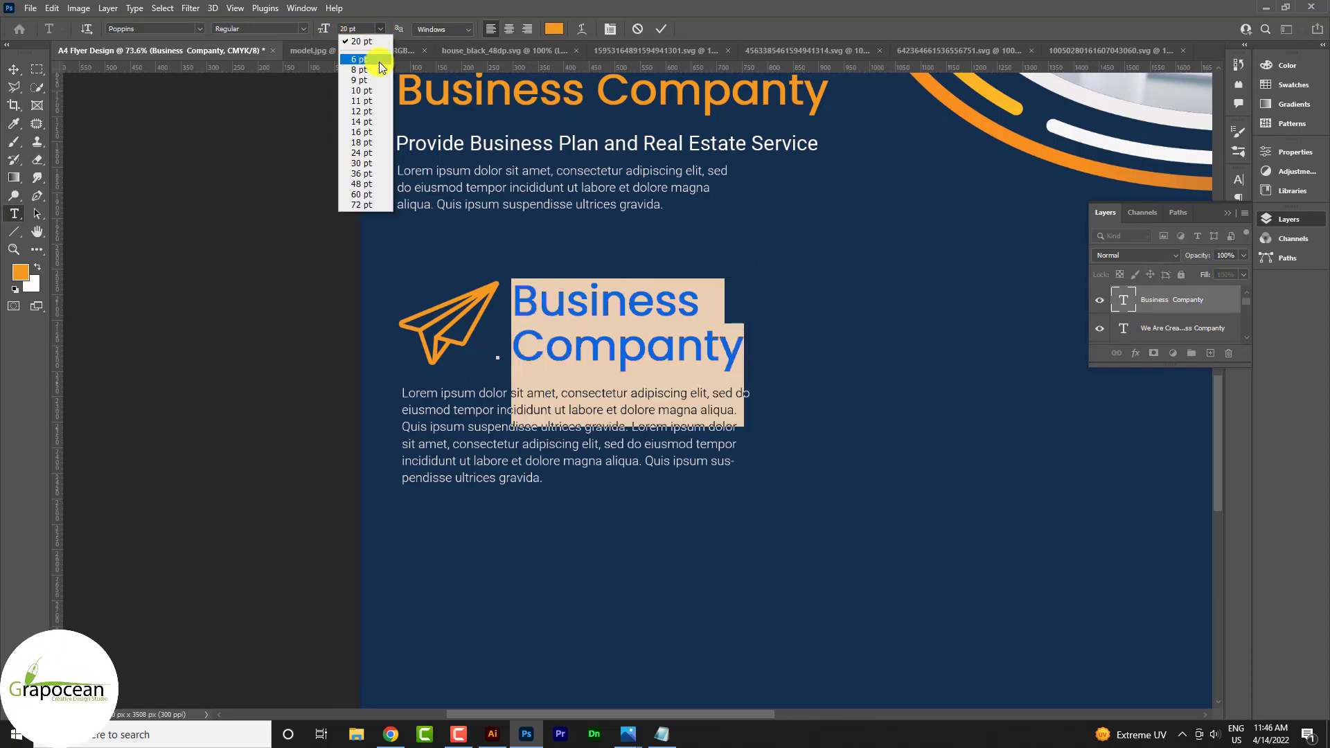
click(370, 121)
click(666, 356)
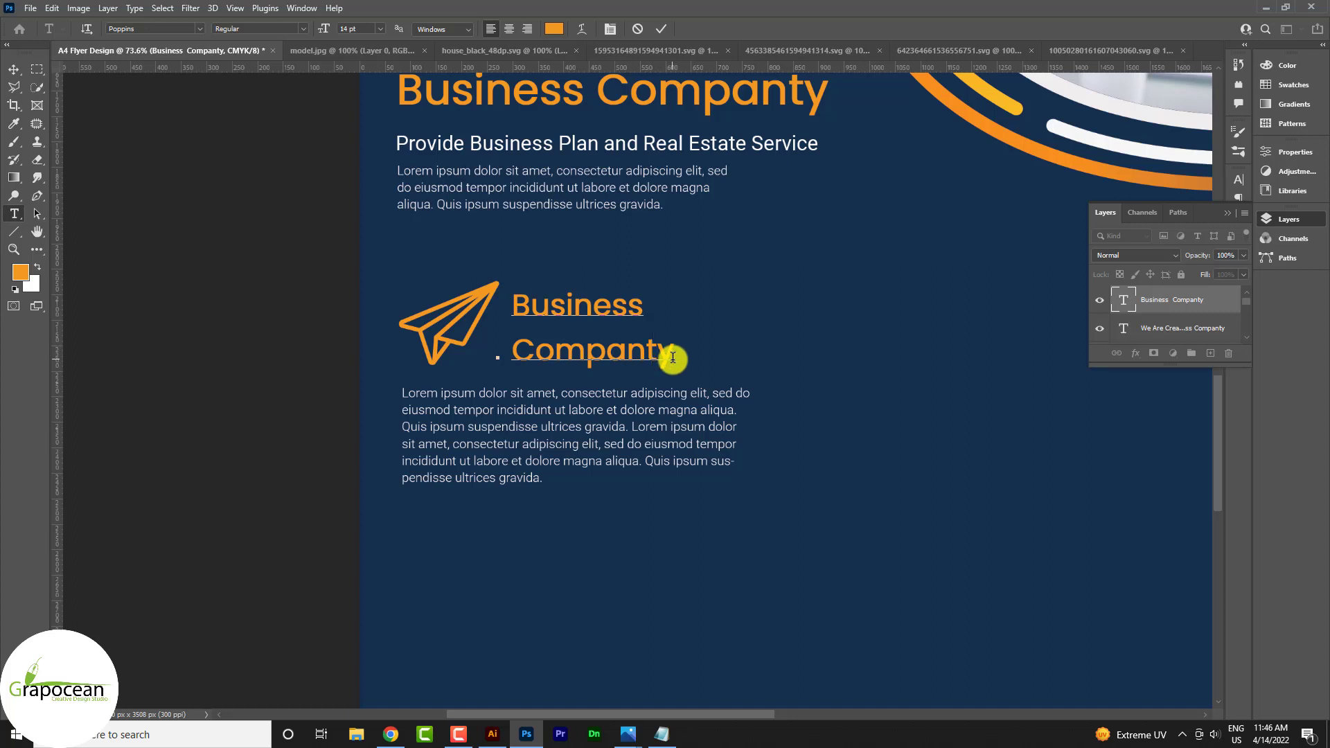
key(shift+Left)
key(shift+Left)
key(shift+Left)
key(shift+Left)
key(shift+Left)
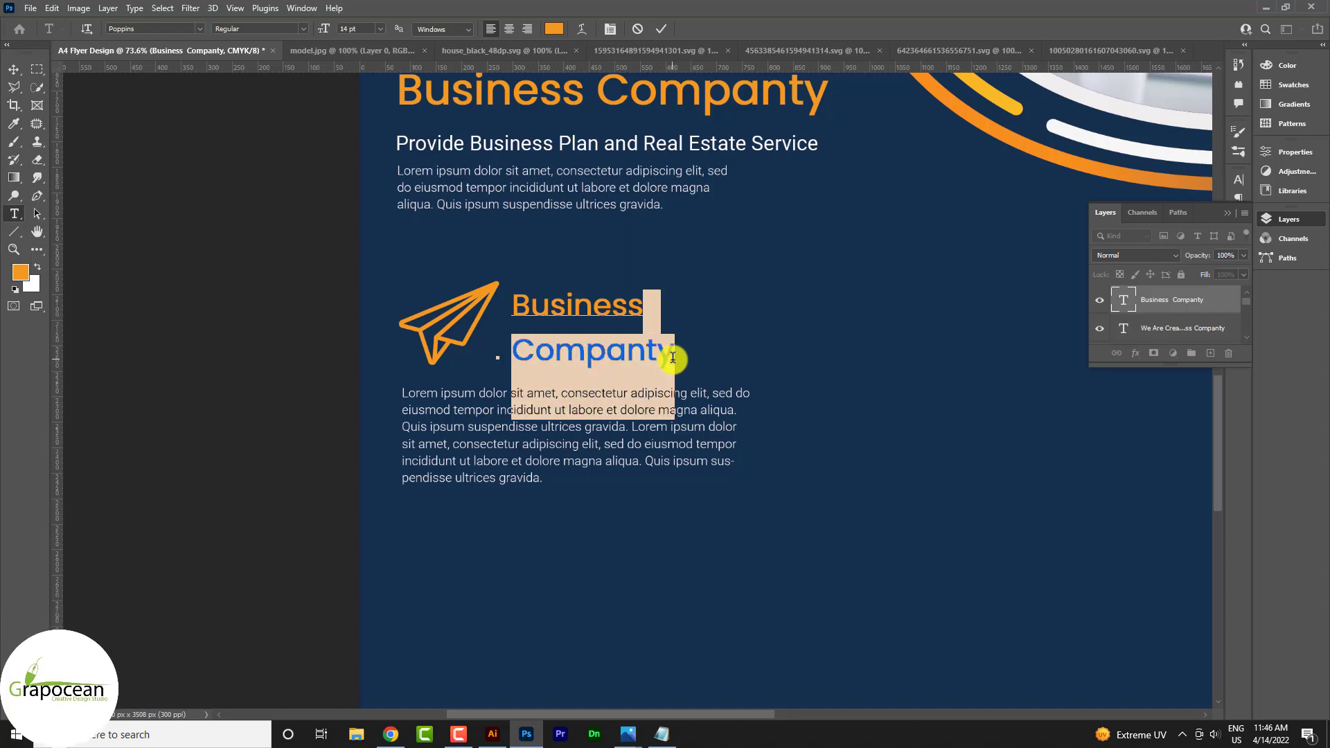
key(alt+Up)
key(alt+Up)
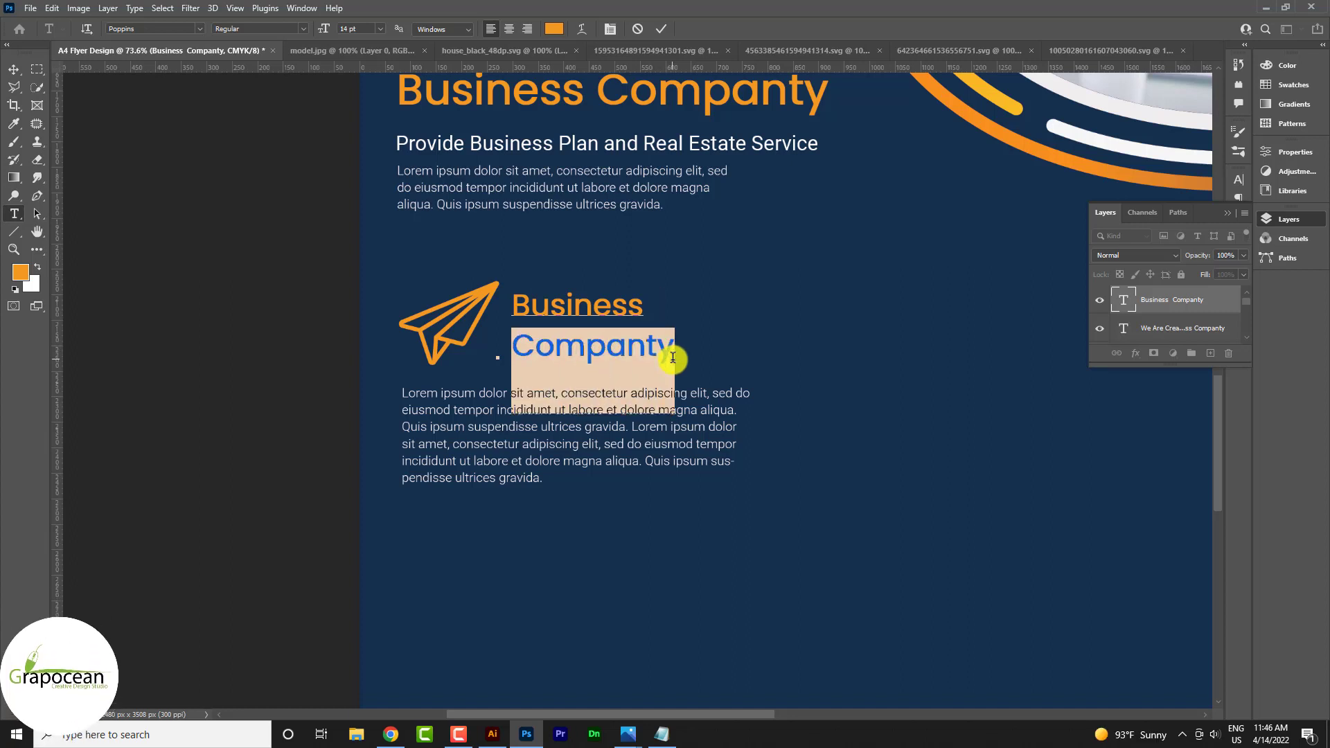
key(alt+Up)
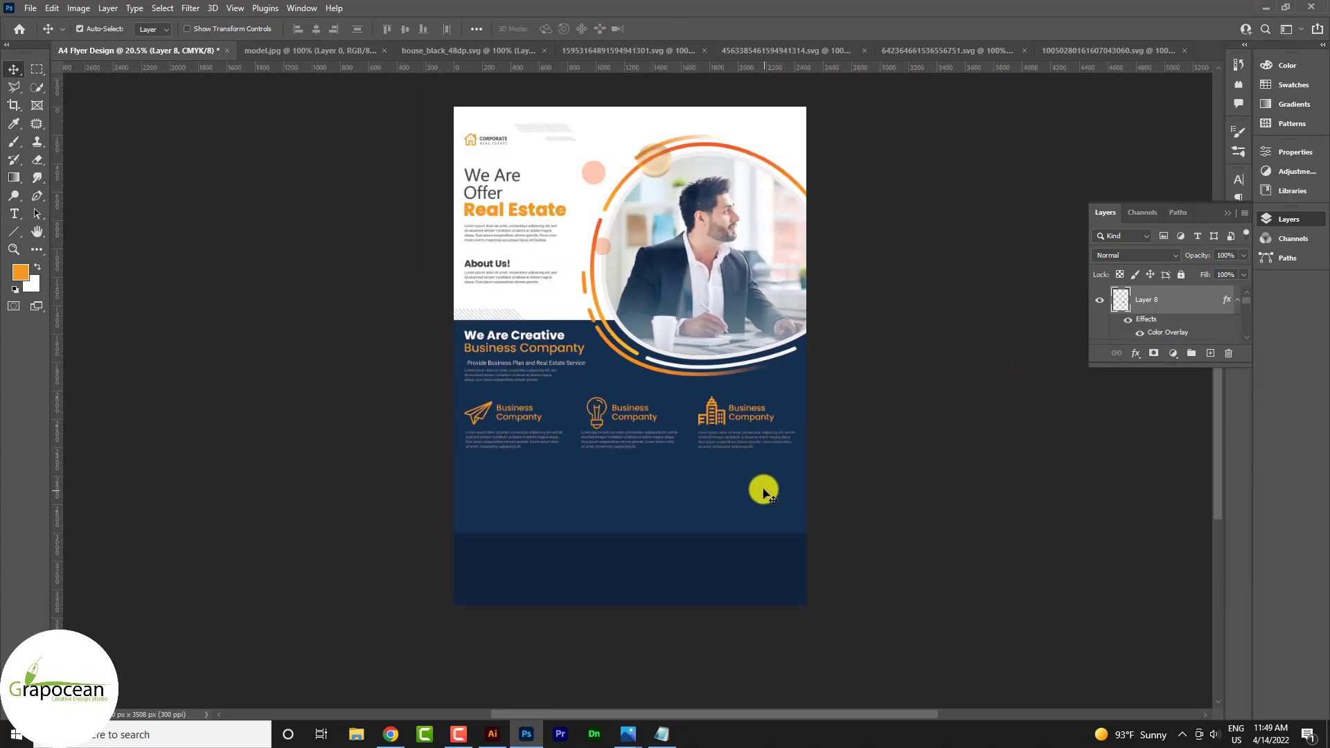
Step: Draw a rectangle around the first, paper-plane column
scroll(764, 493, down, 3)
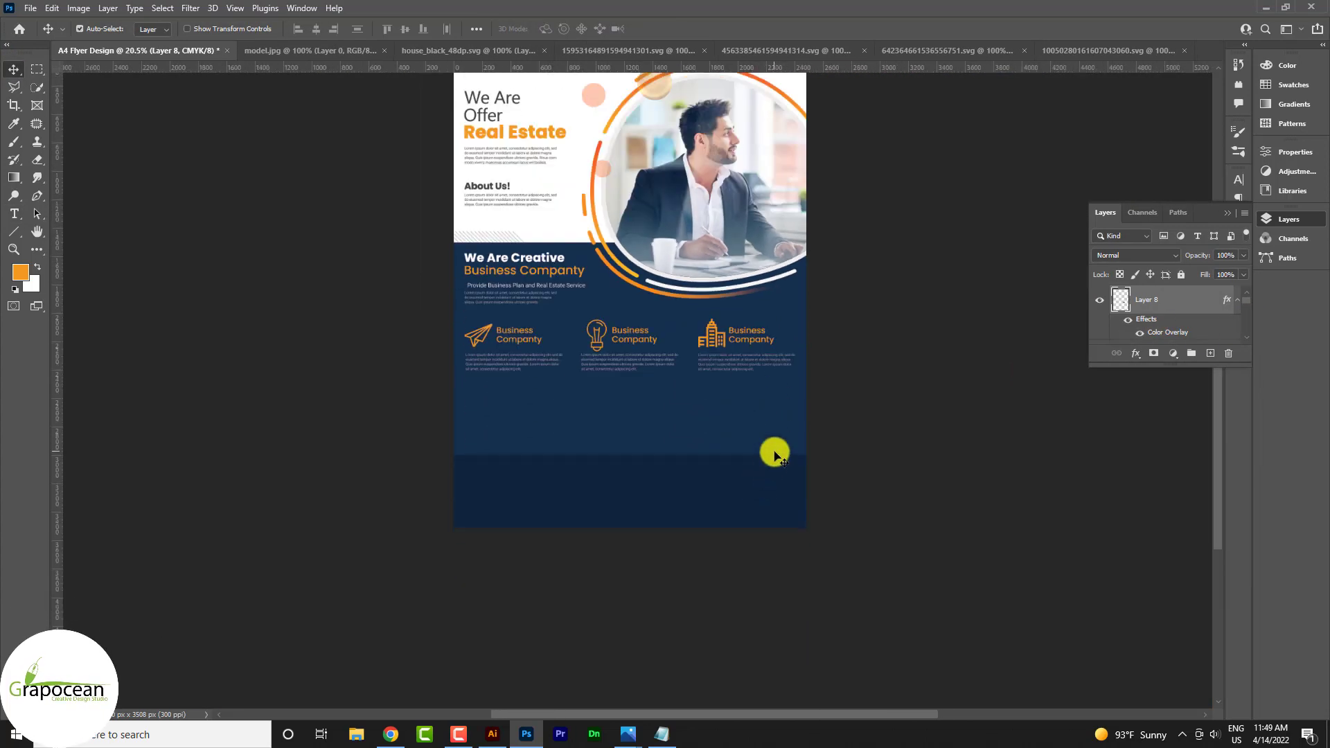
scroll(741, 406, down, 5)
scroll(786, 435, up, 5)
scroll(769, 436, up, 1)
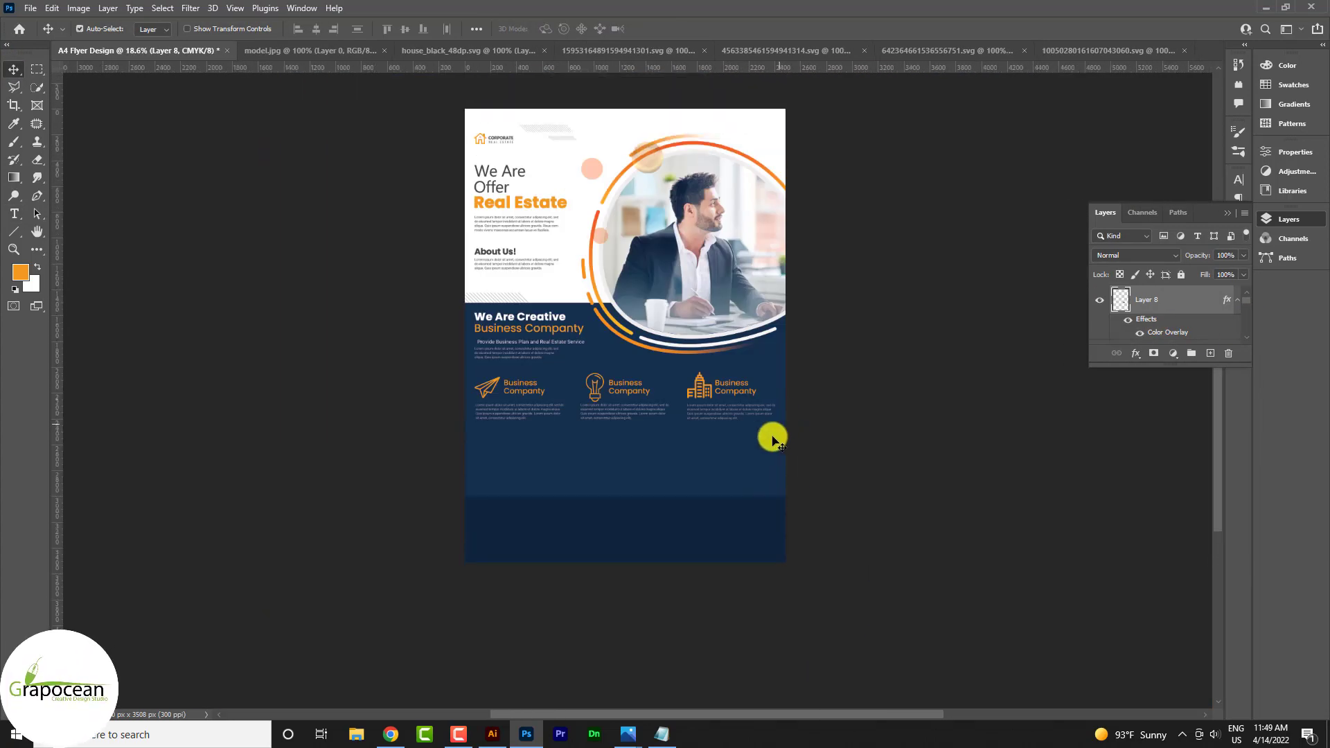
alt+scroll(740, 485, up, 1)
alt+scroll(736, 466, up, 2)
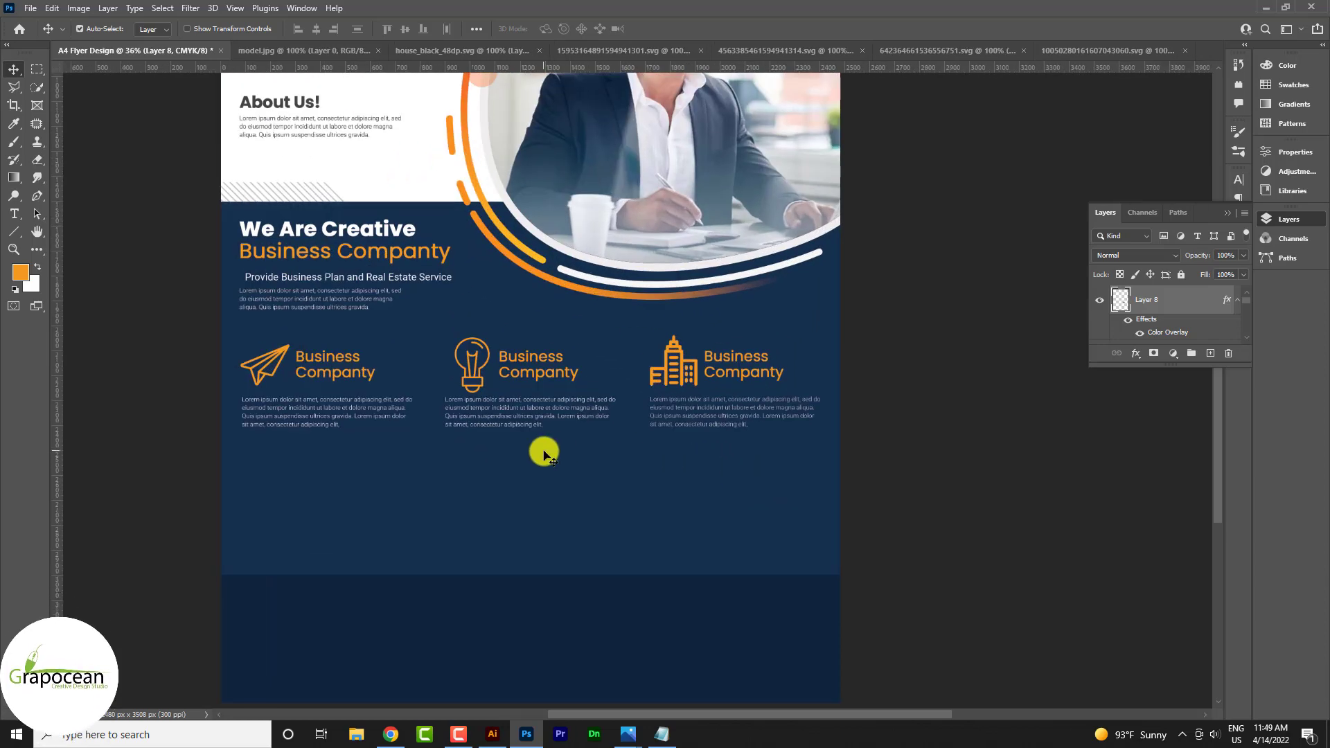
right_click(12, 233)
click(83, 233)
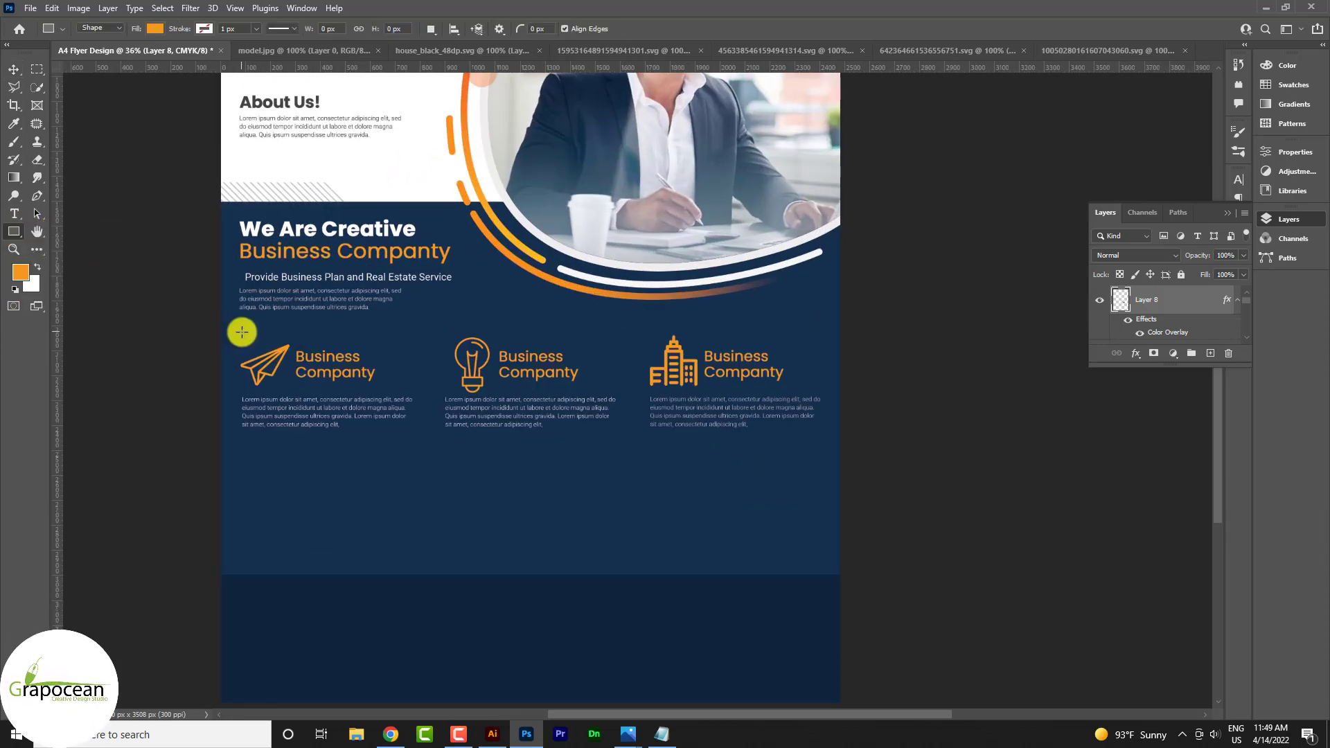
drag(239, 335, 419, 443)
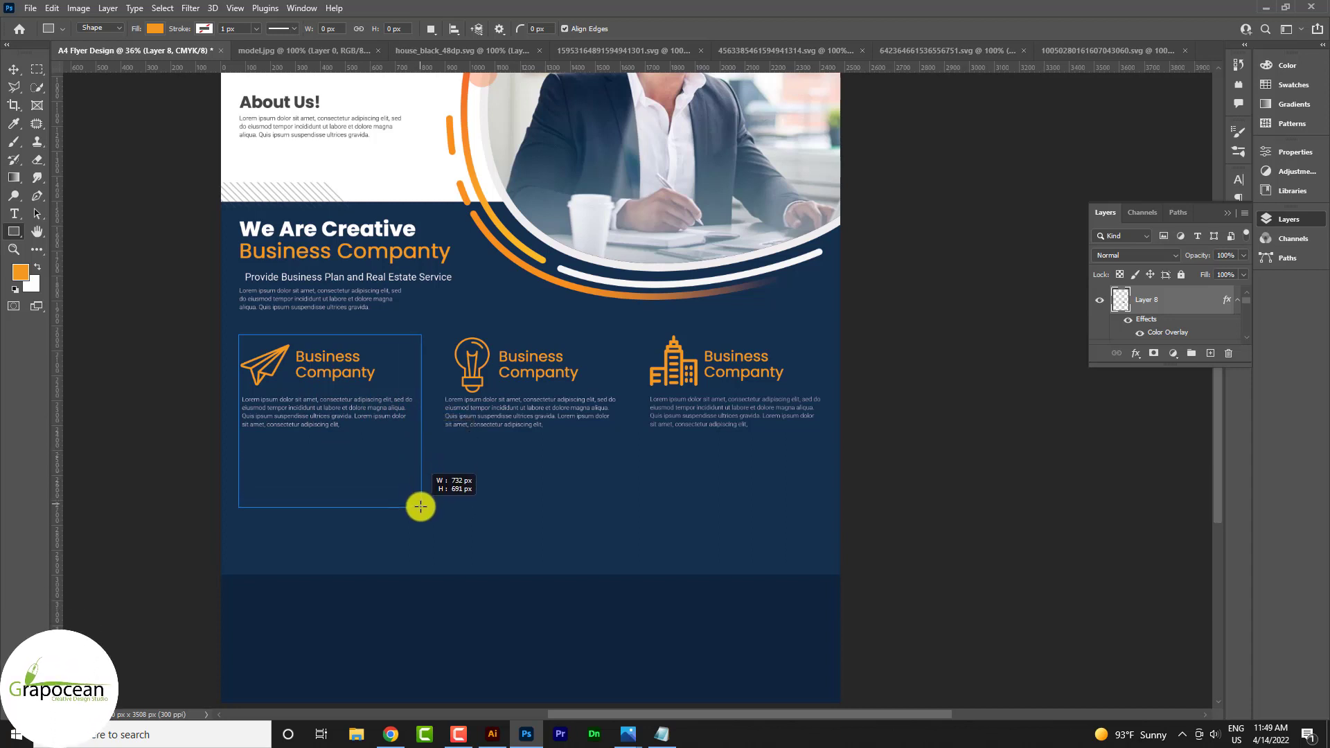
drag(417, 472, 420, 507)
Step: Set the rectangle to no fill with a 1 px outline stroke
click(154, 29)
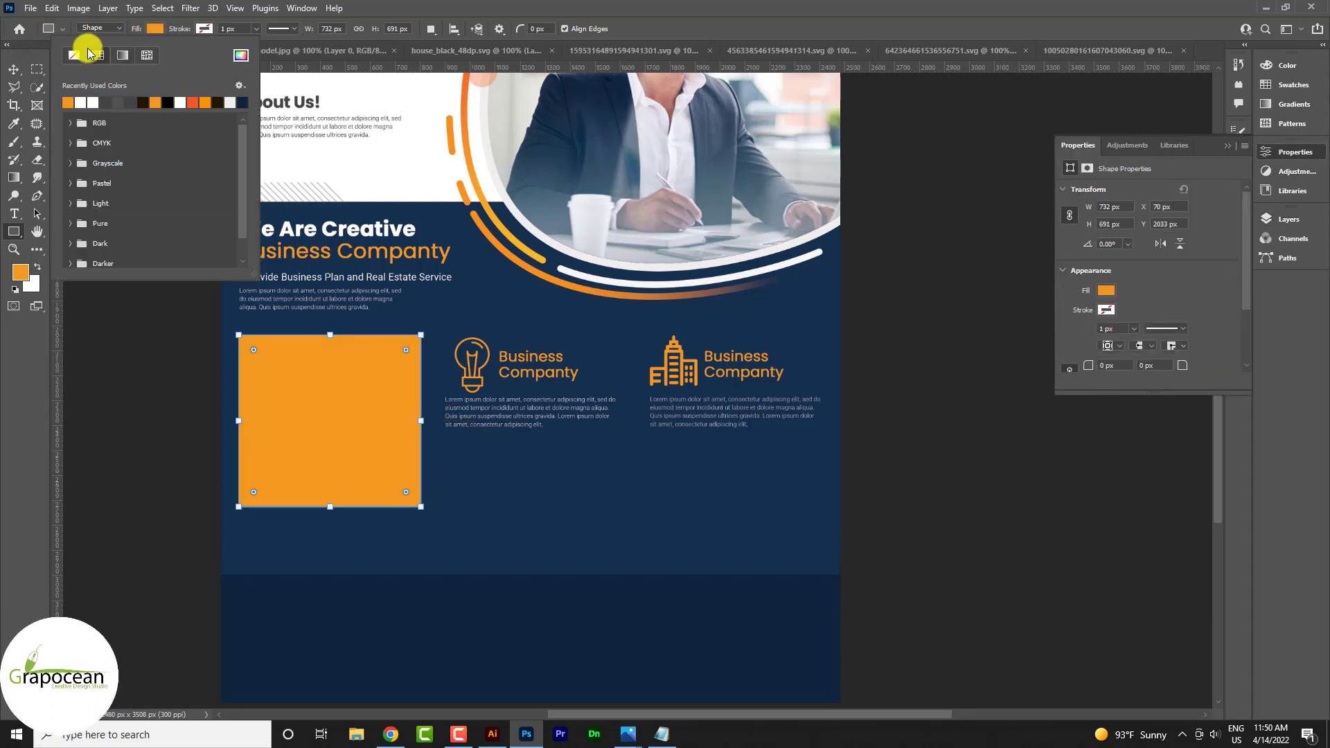
click(73, 55)
click(204, 29)
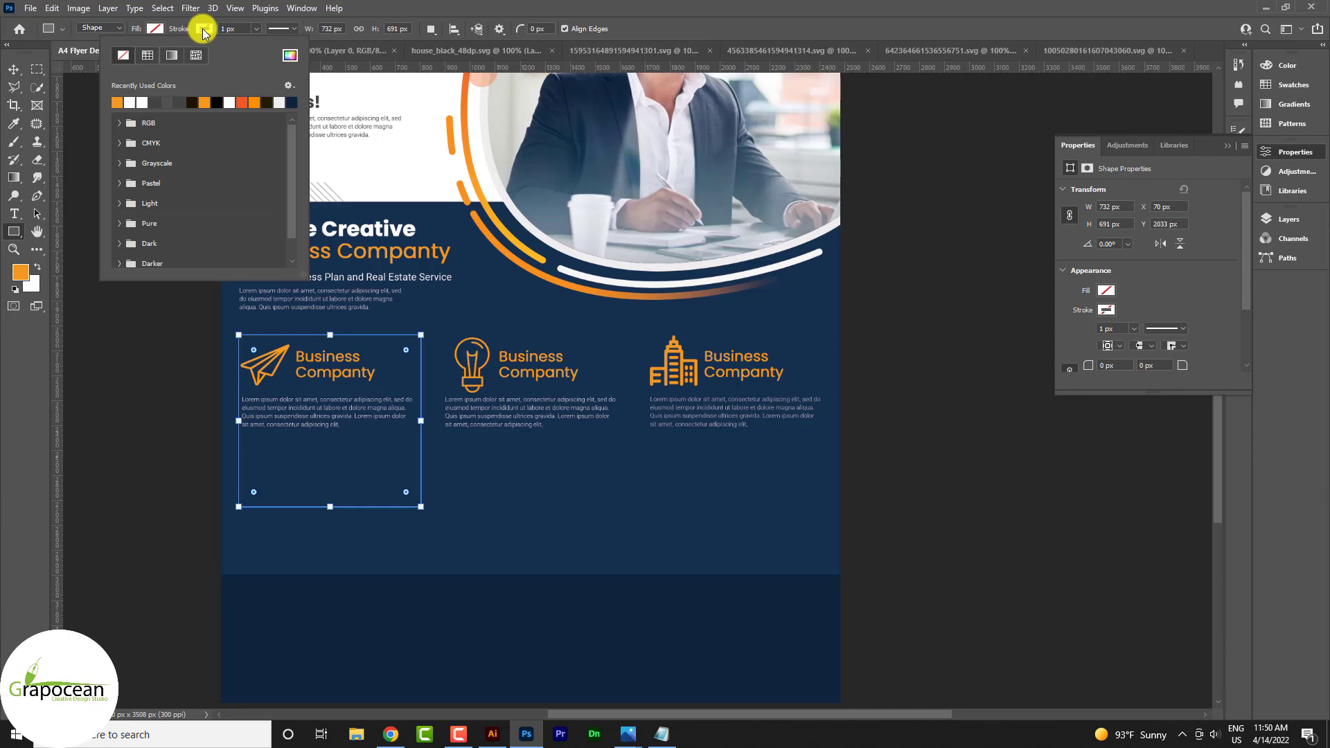
click(64, 95)
Step: Move a copy of the outlined rectangle around another service column
key(v)
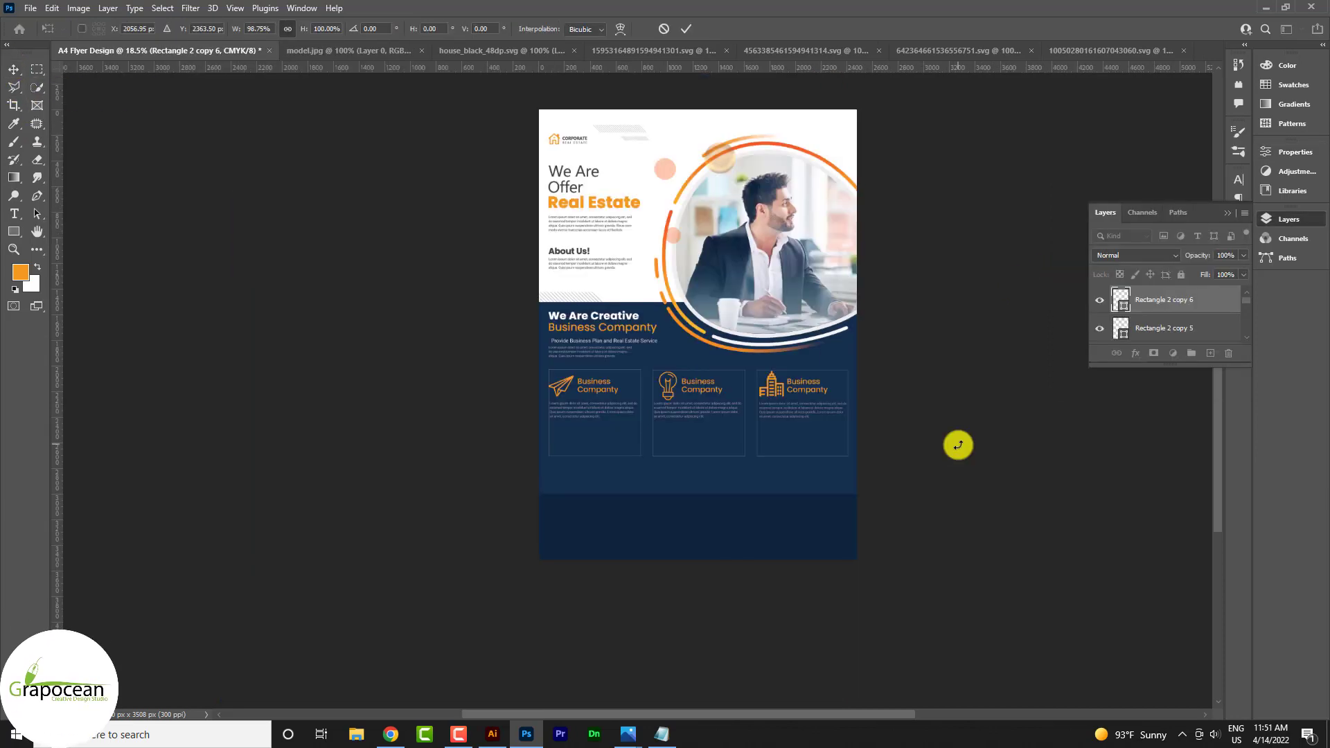
scroll(957, 444, down, 3)
scroll(870, 451, up, 3)
scroll(730, 449, up, 3)
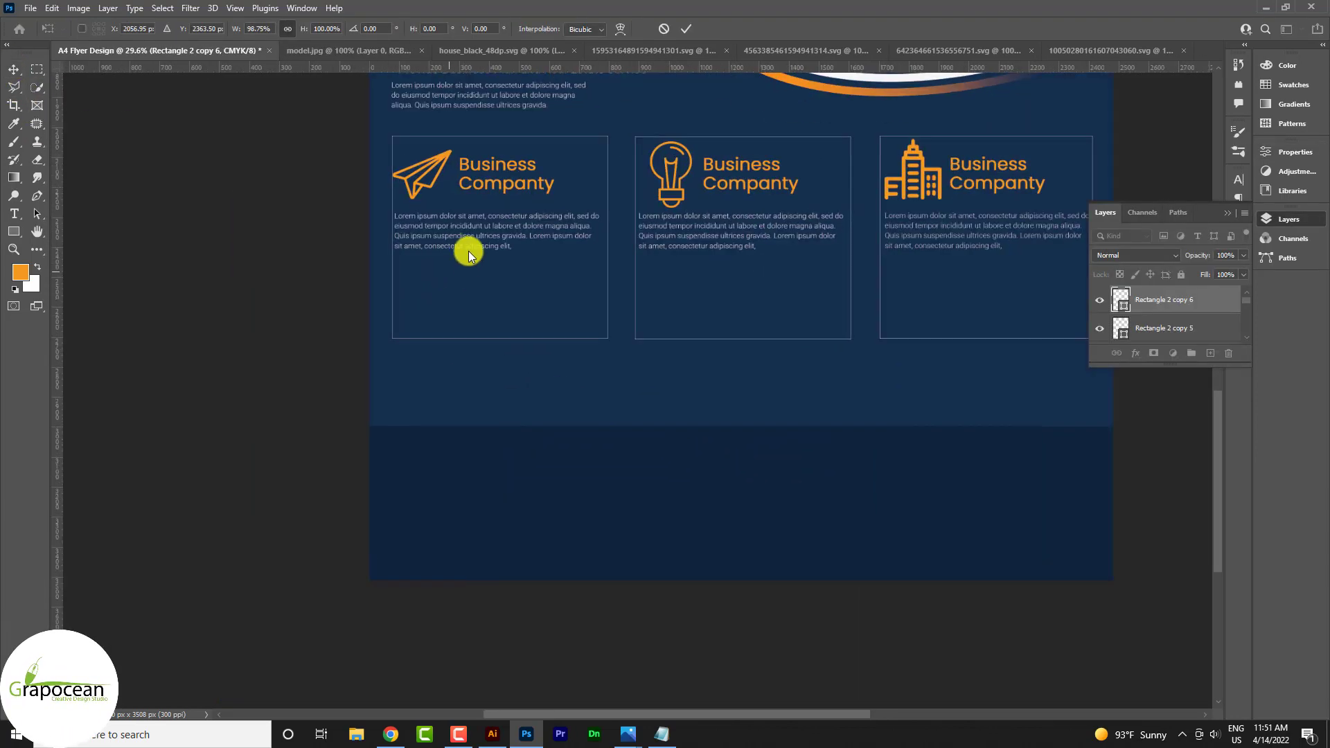
scroll(466, 249, up, 1)
drag(528, 226, 520, 401)
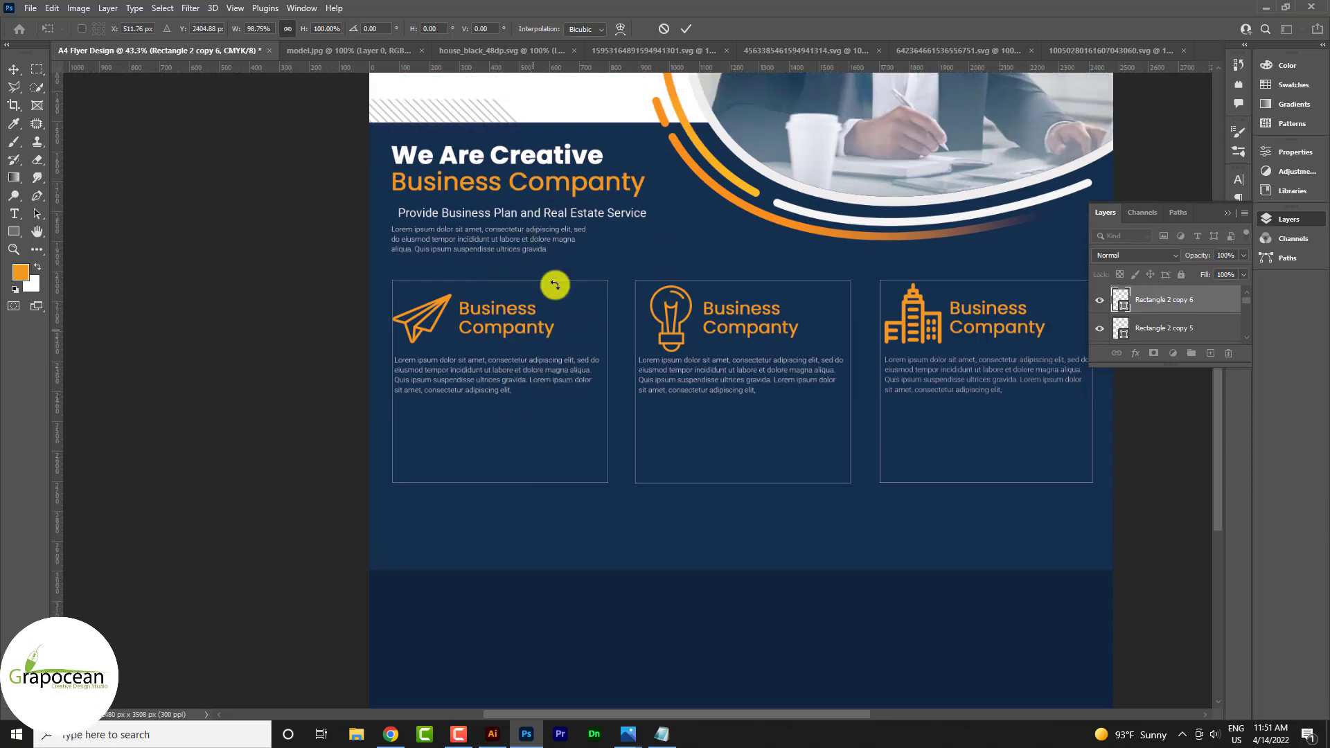
click(18, 69)
Step: Place a copy of the 'Provide Business Plan and Real Estate Service' subtitle in the first card
scroll(424, 208, up, 2)
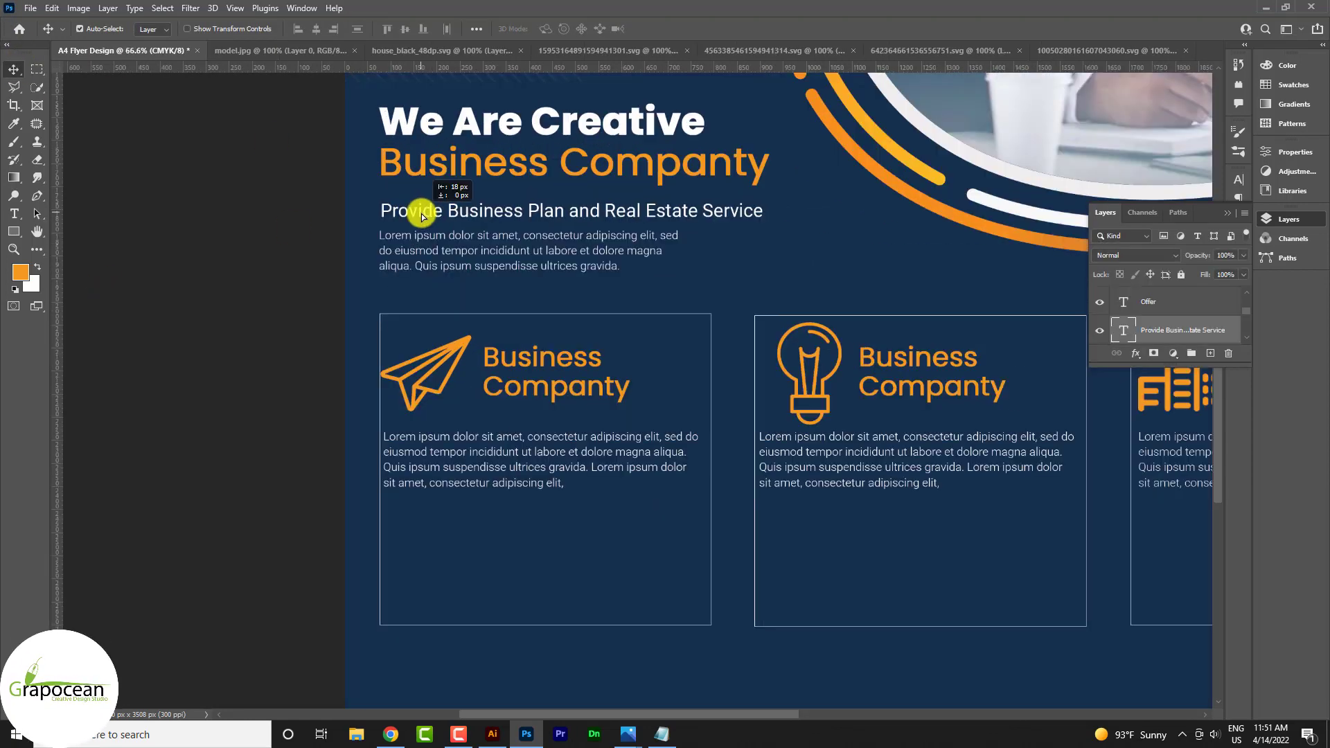
mouse_move(425, 211)
mouse_down()
mouse_move(492, 500)
mouse_move(480, 530)
mouse_up()
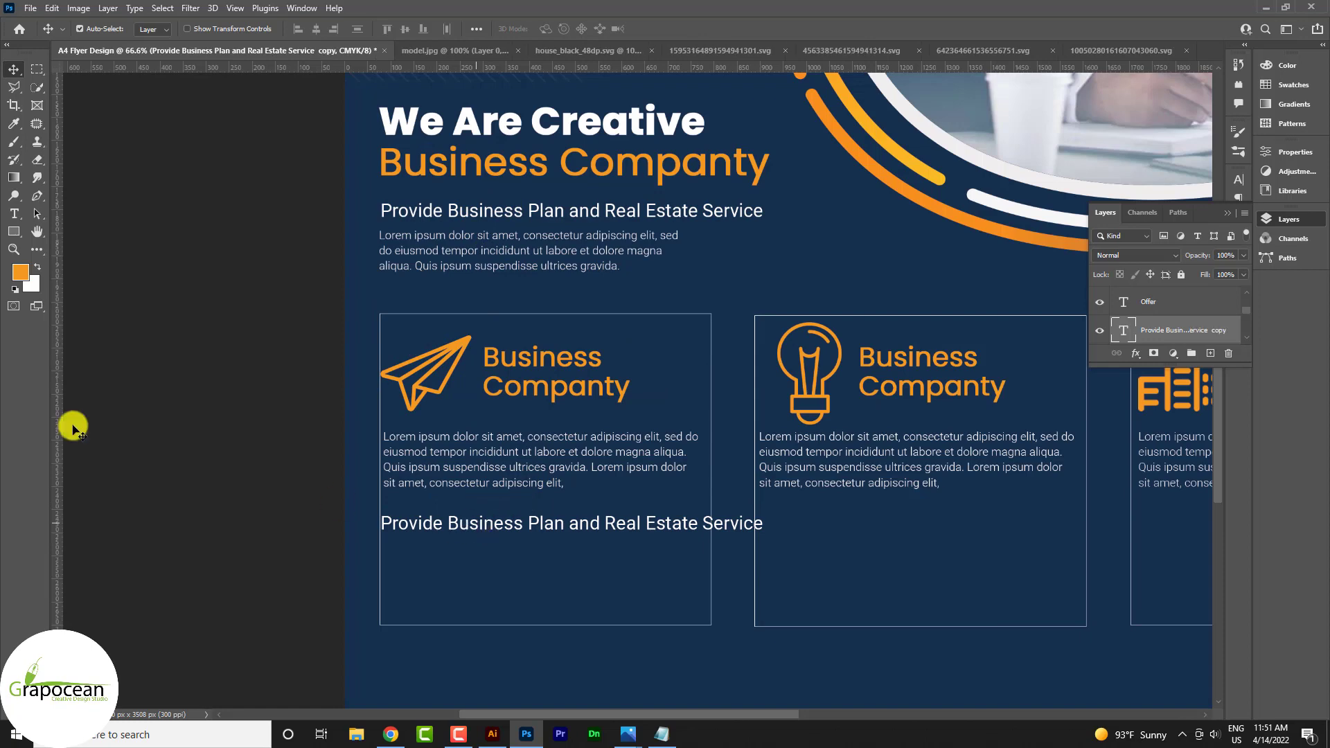
click(10, 212)
click(617, 528)
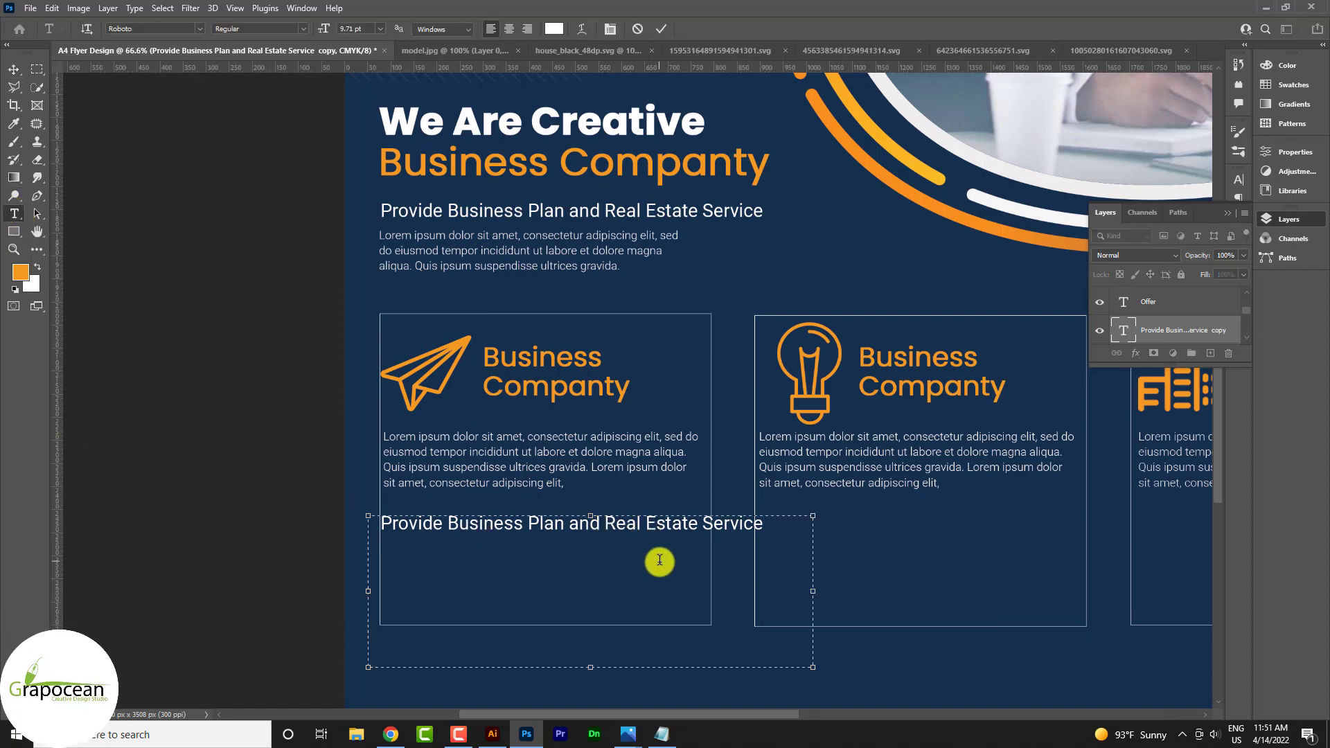
click(13, 69)
scroll(617, 535, down, 2)
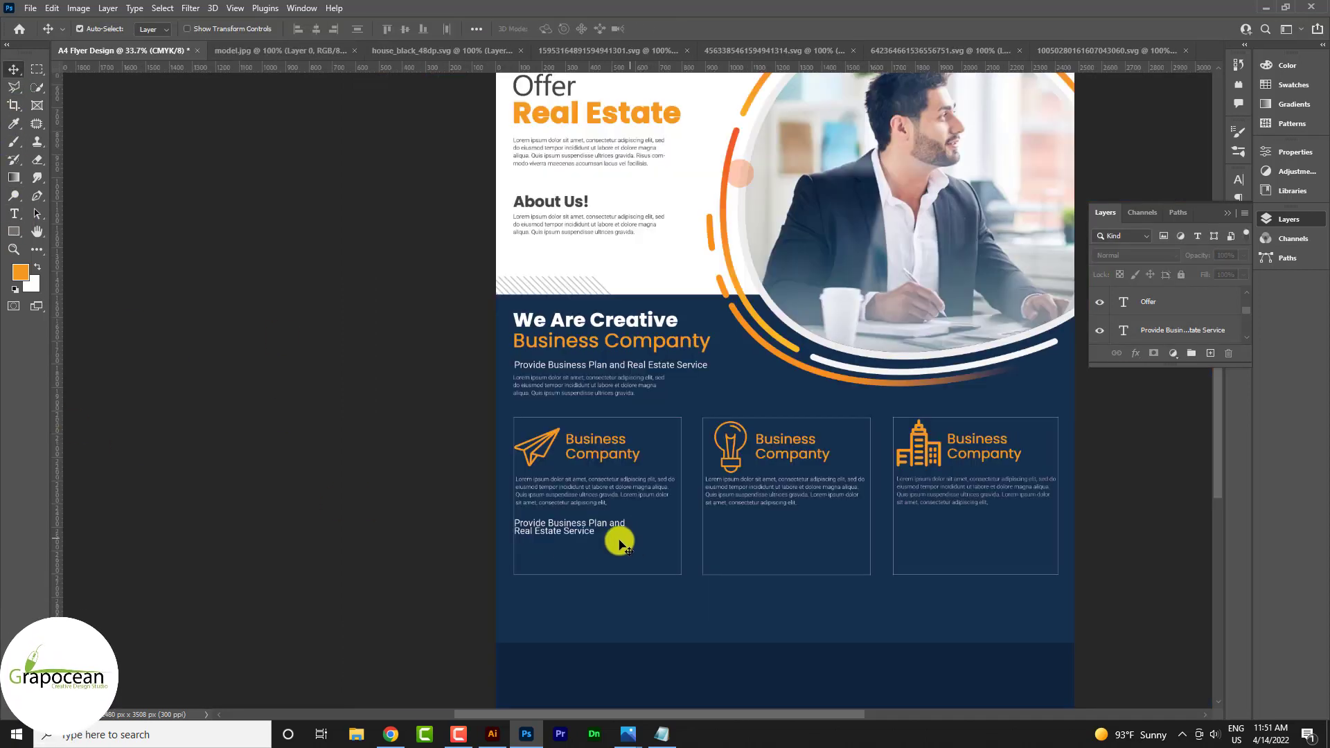
scroll(534, 448, up, 3)
scroll(509, 419, up, 2)
Step: Break the first card's subtitle into two lines
click(506, 419)
scroll(519, 419, down, 3)
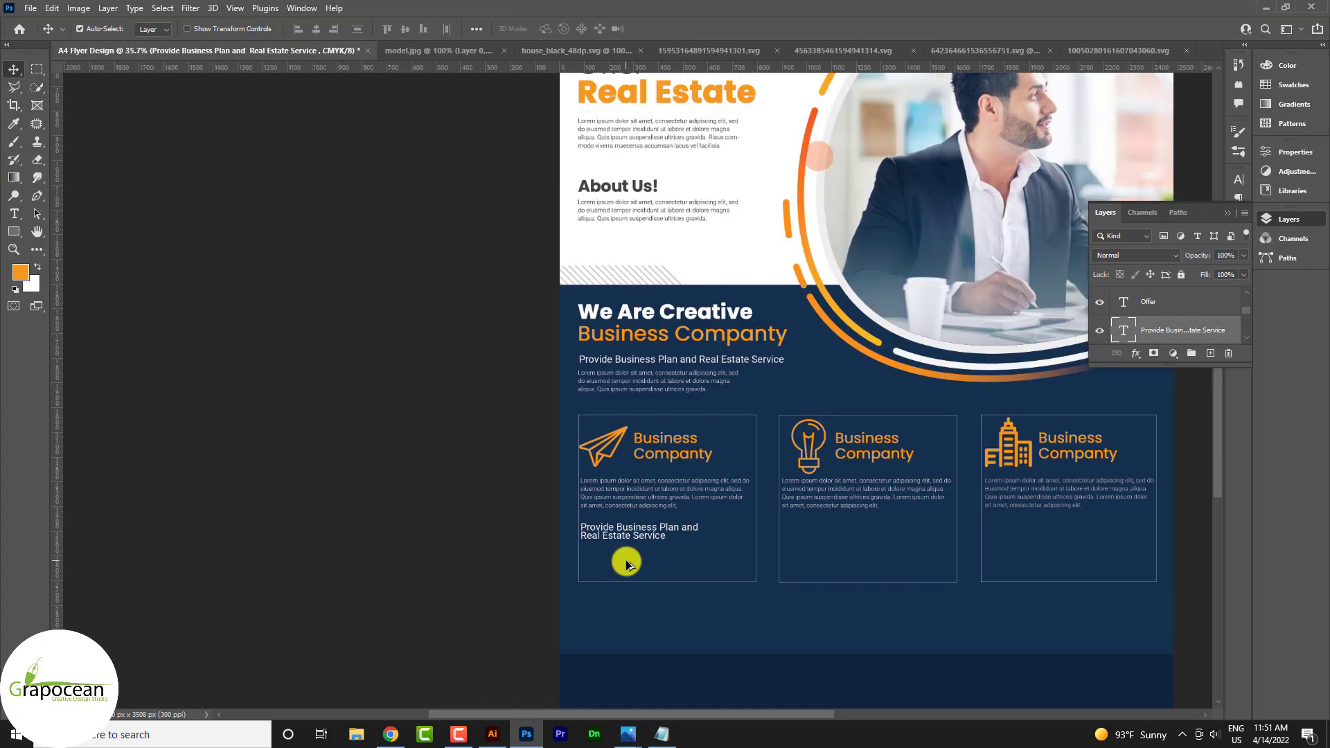
scroll(623, 559, up, 1)
scroll(635, 475, up, 2)
click(19, 210)
scroll(693, 408, up, 2)
mouse_move(779, 398)
mouse_down()
mouse_move(386, 363)
mouse_move(288, 337)
mouse_up()
click(13, 69)
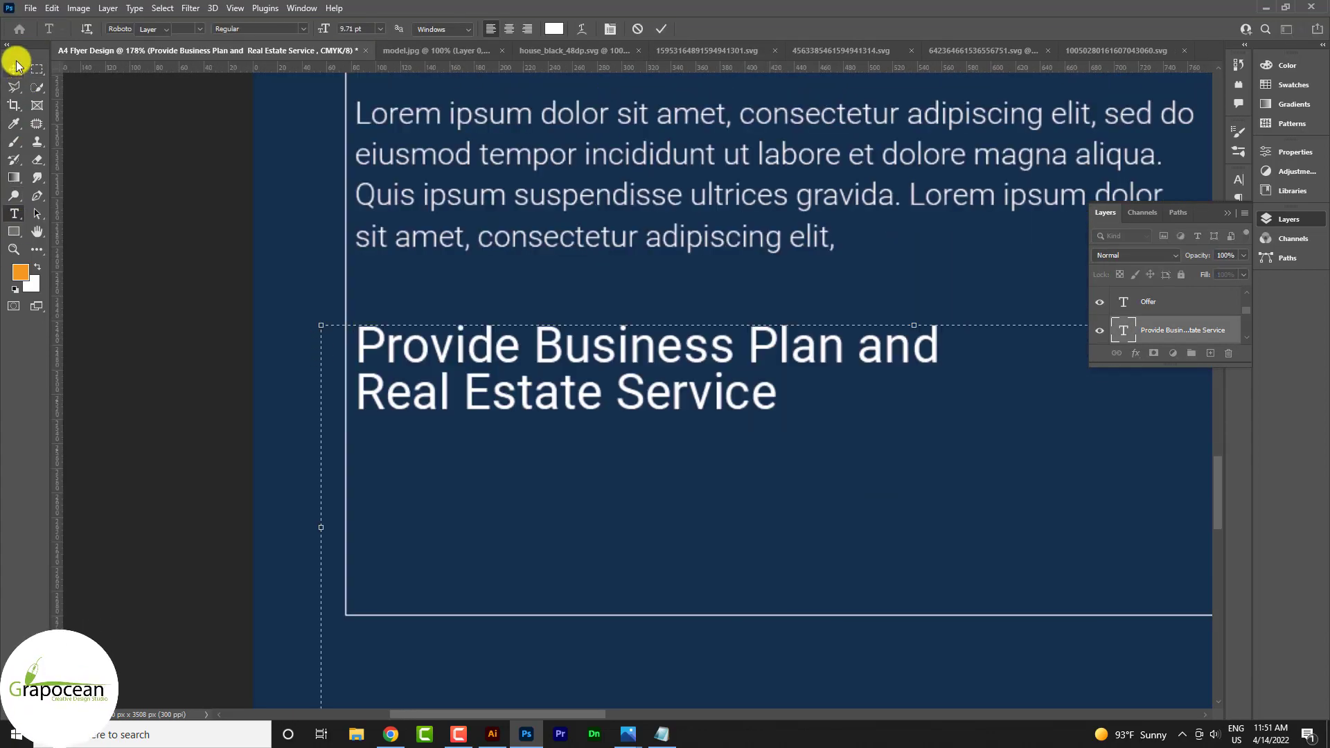
scroll(575, 308, down, 3)
scroll(767, 348, up, 1)
scroll(693, 351, down, 2)
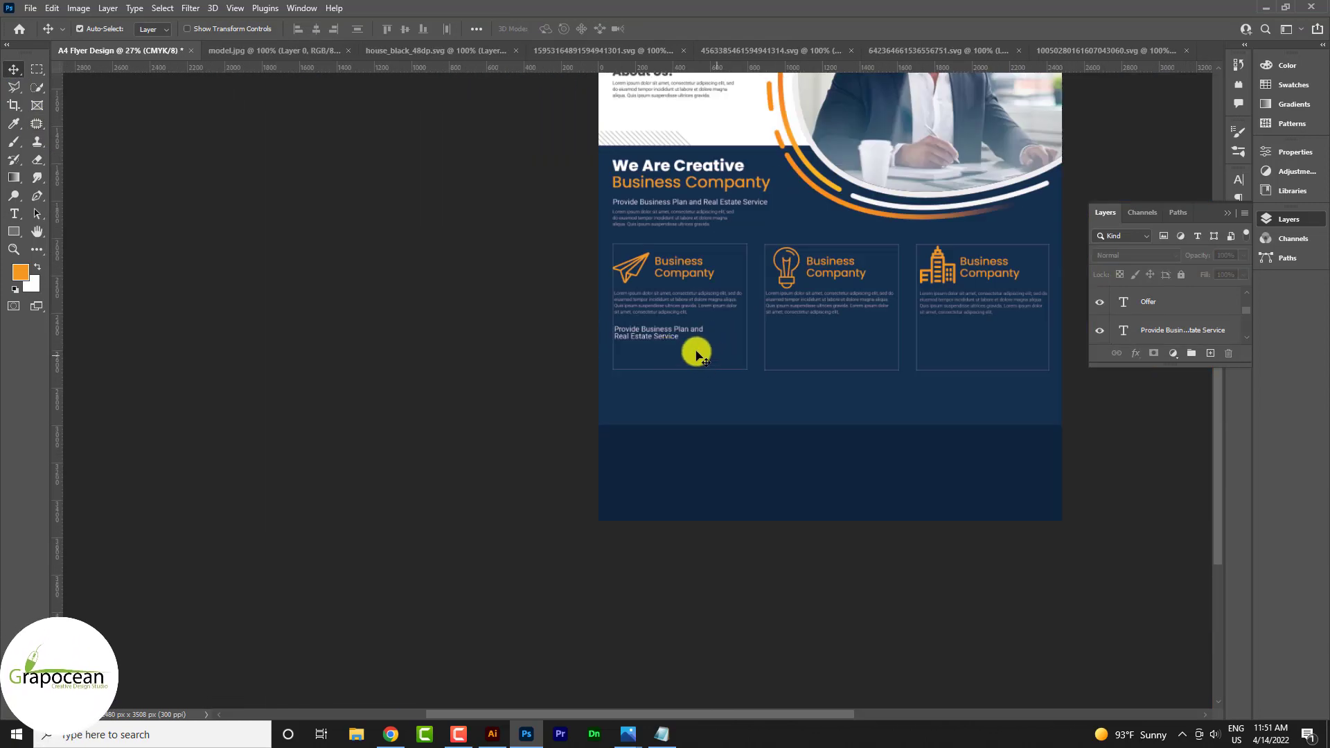
scroll(693, 350, up, 5)
Step: Set both subtitle lines to the Light font weight
click(15, 215)
drag(688, 299, 261, 264)
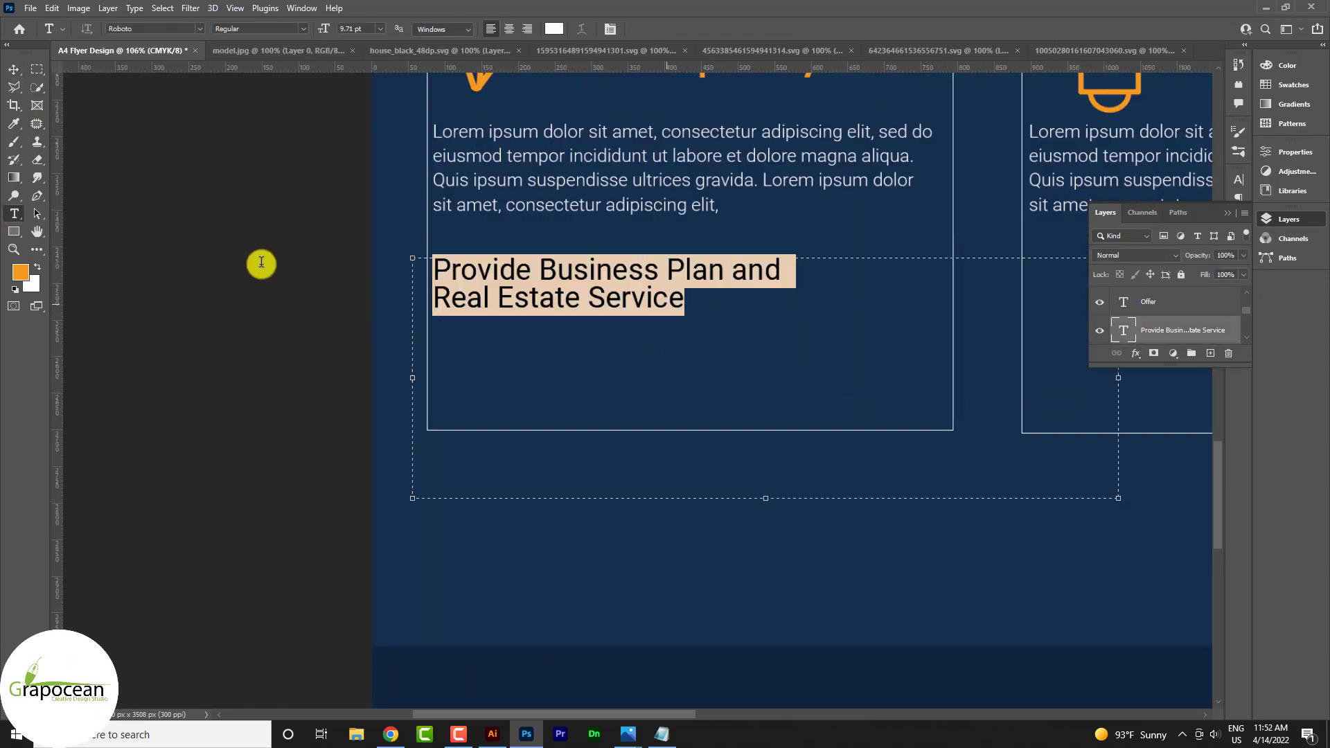
click(306, 30)
click(276, 64)
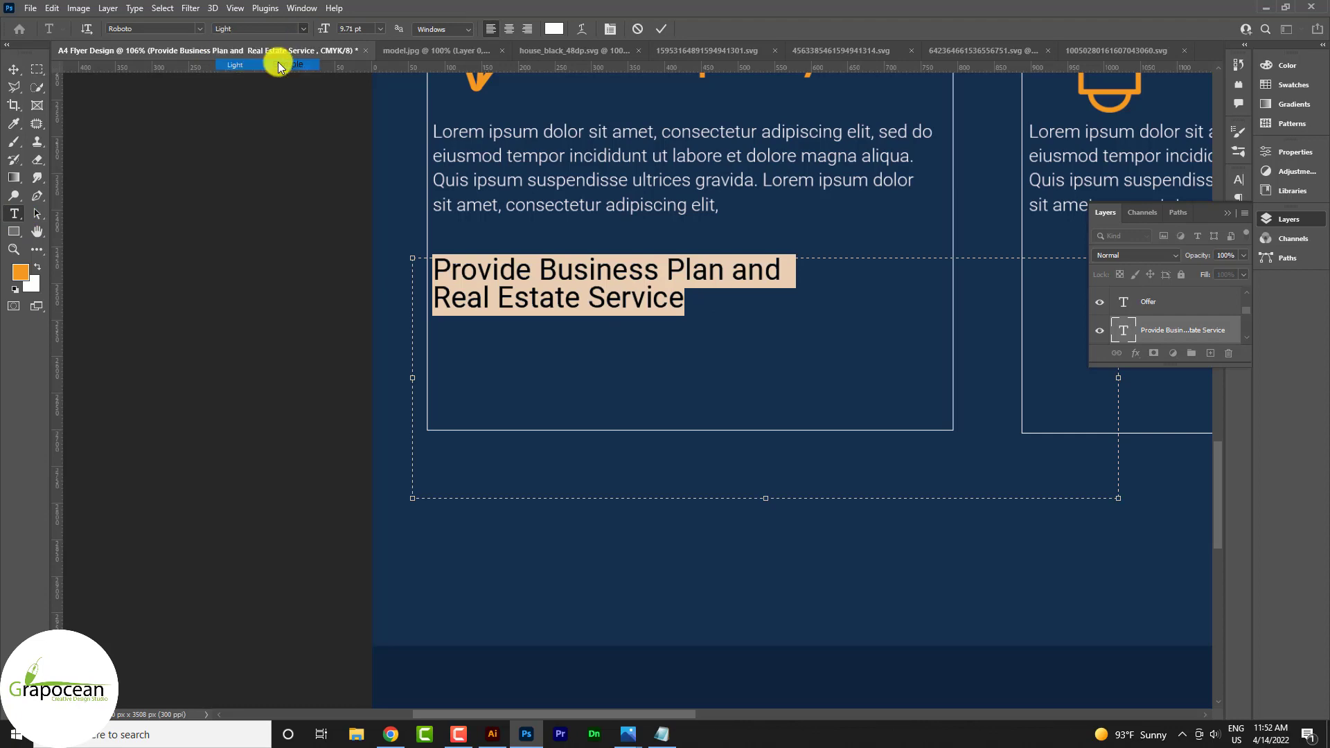
key(ctrl+h)
key(ctrl+Return)
key(v)
Step: Duplicate the light two-line subtitle into the second card
scroll(238, 345, down, 1)
scroll(694, 344, down, 2)
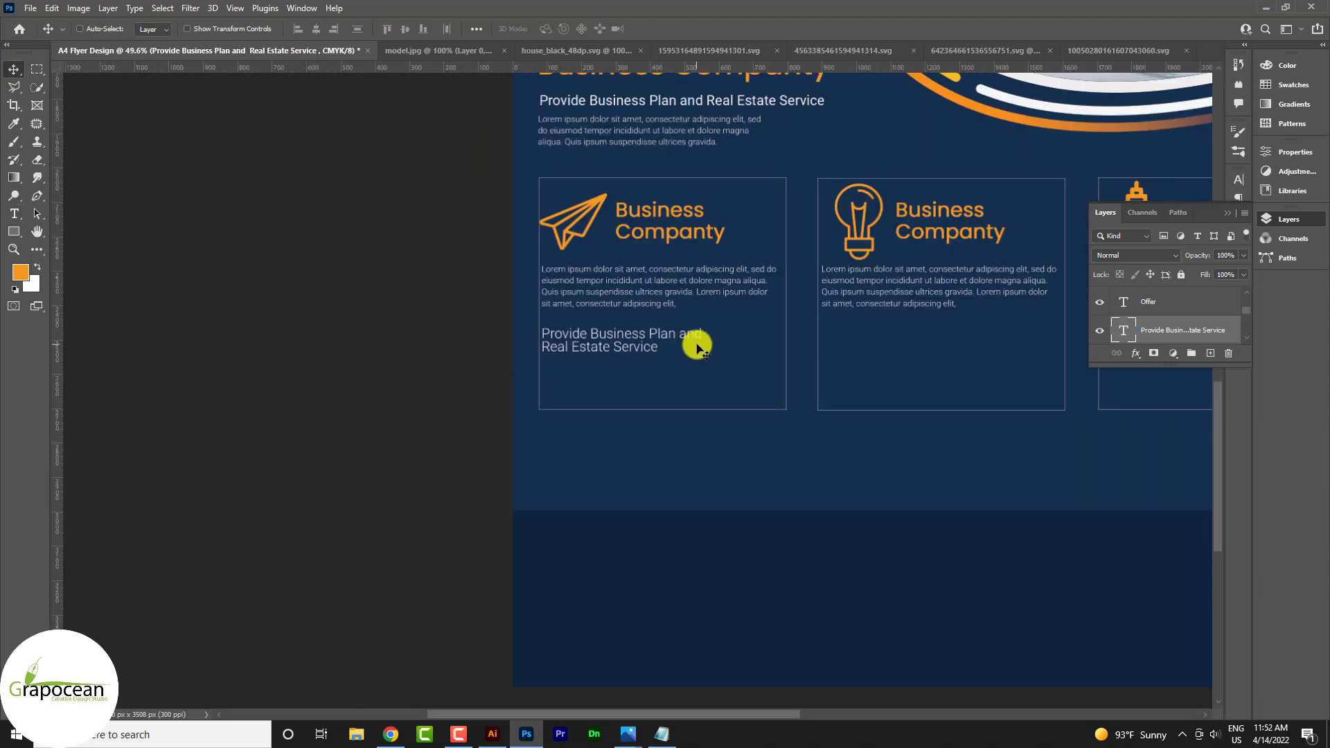
scroll(659, 362, down, 2)
scroll(613, 337, up, 2)
drag(613, 337, 876, 336)
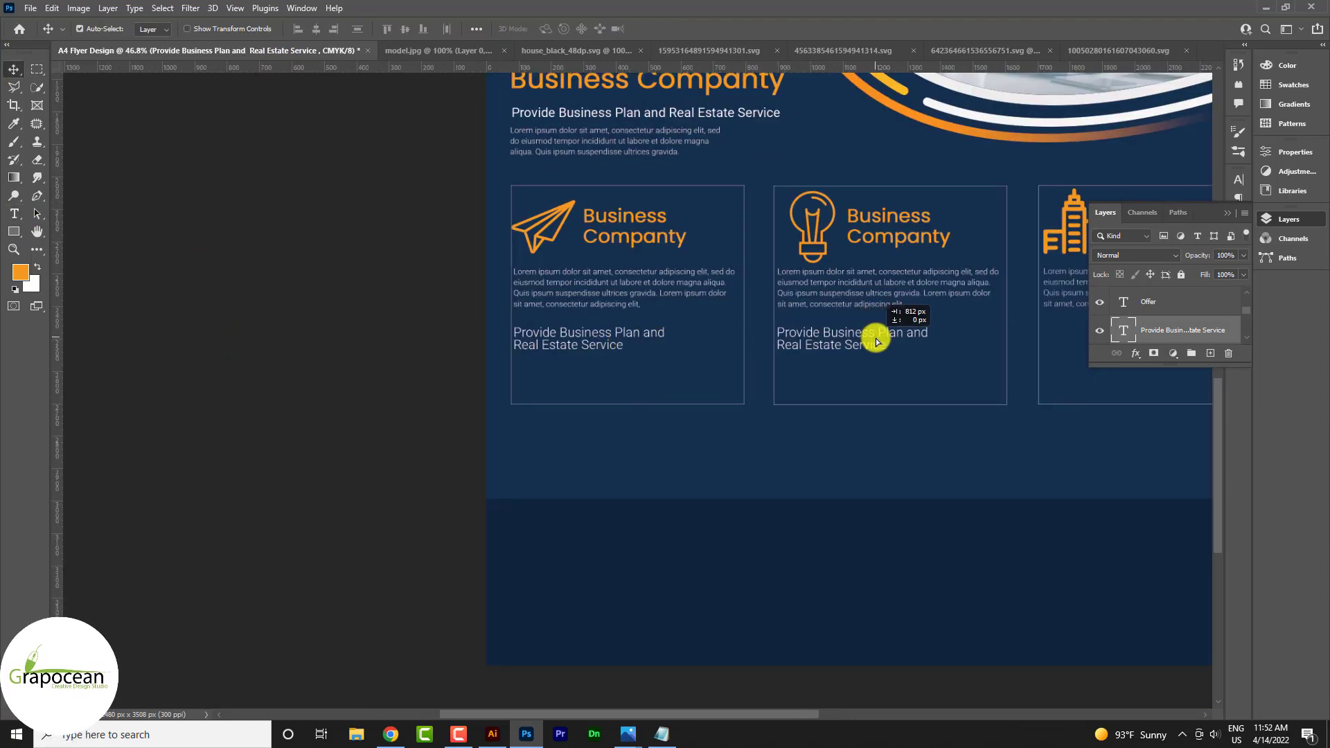
scroll(738, 348, down, 1)
scroll(738, 349, up, 1)
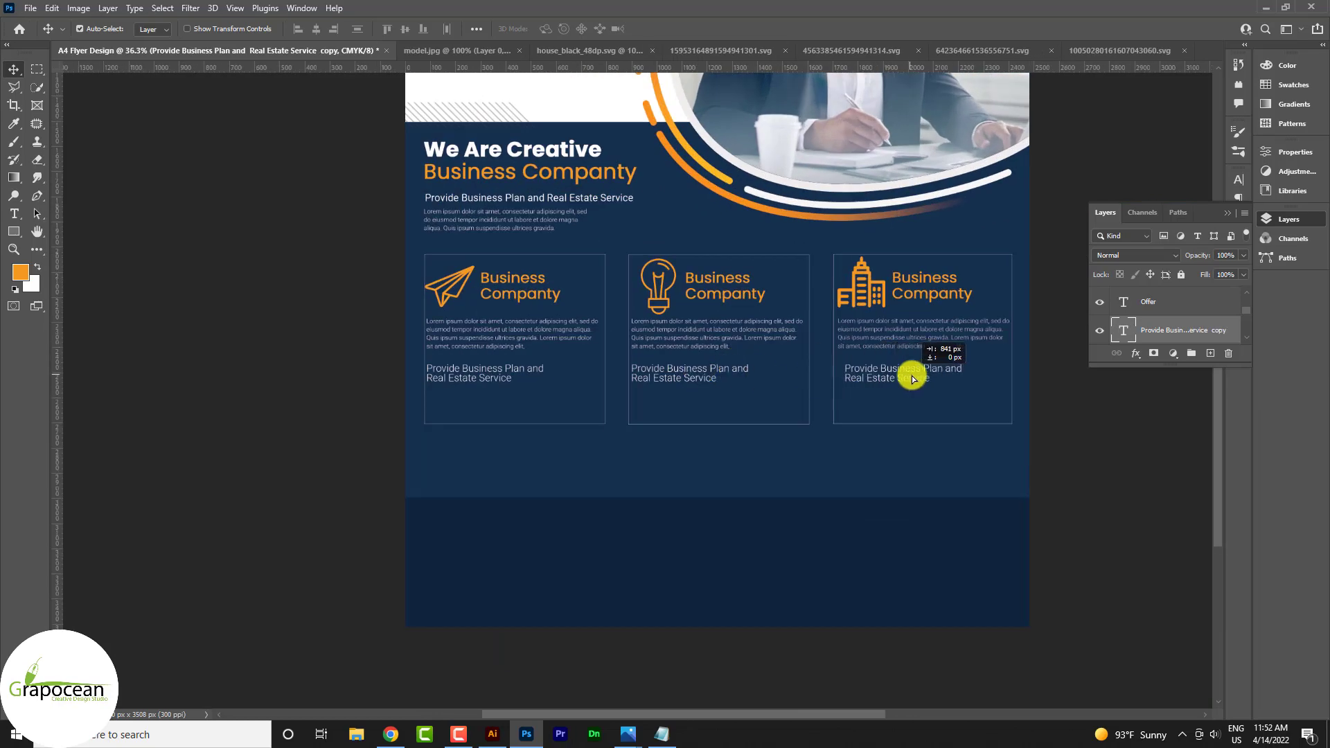
scroll(823, 454, down, 3)
scroll(424, 442, up, 4)
Step: Draw a small 20 px white circle below the first card's subtitle
click(328, 422)
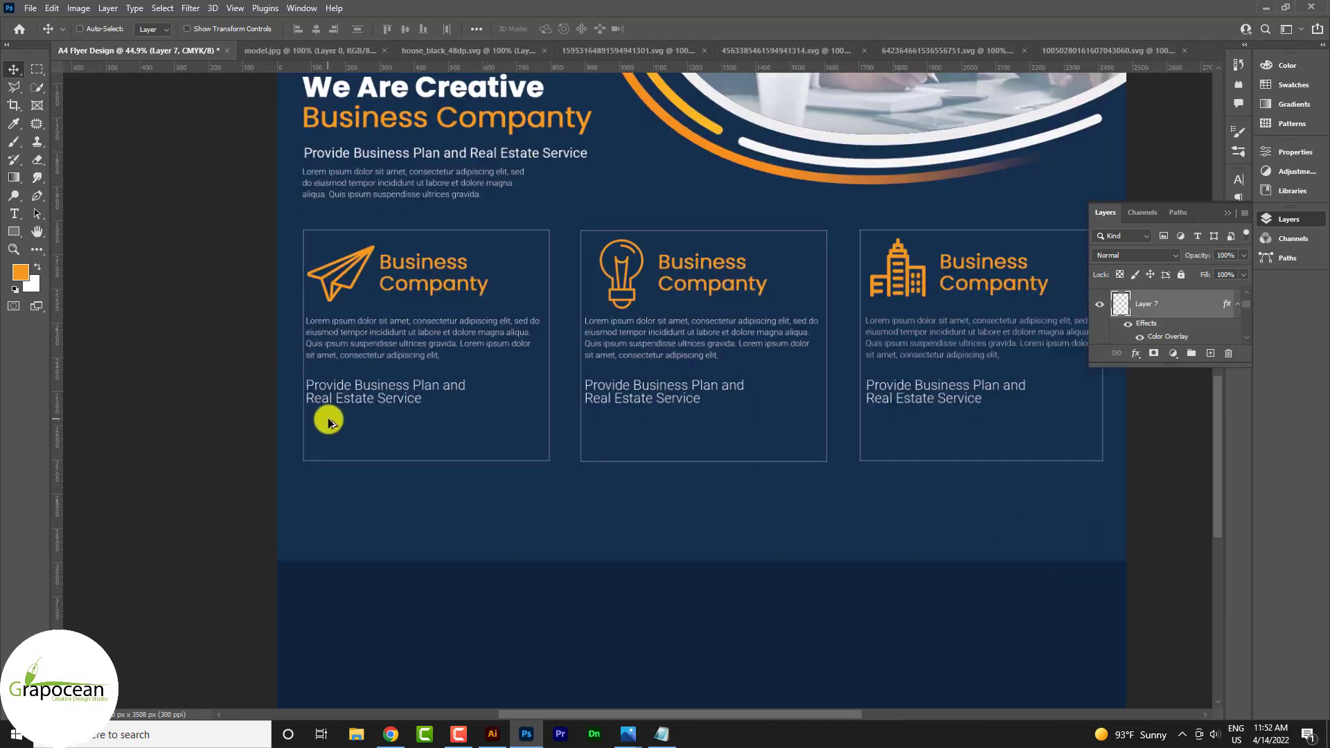
scroll(328, 422, up, 2)
right_click(13, 231)
click(70, 246)
scroll(327, 425, up, 1)
scroll(326, 425, up, 1)
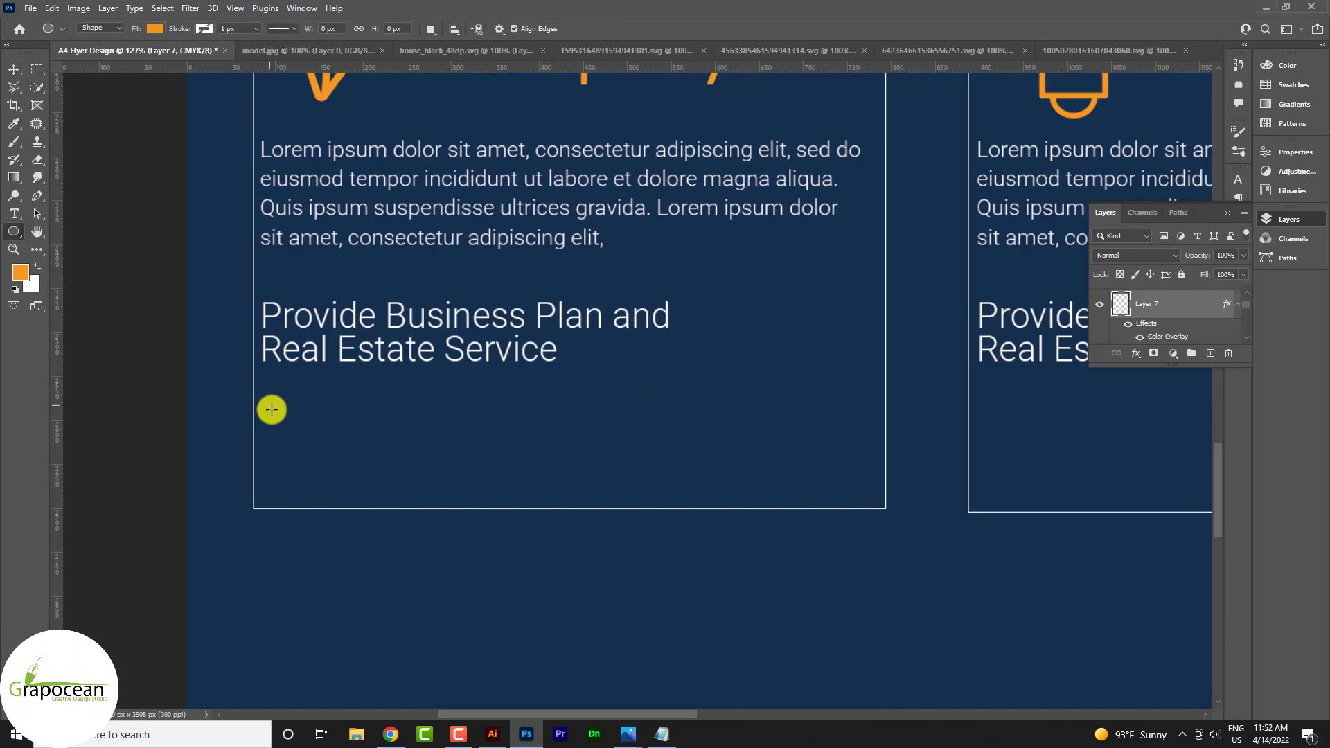
drag(271, 409, 290, 426)
click(155, 29)
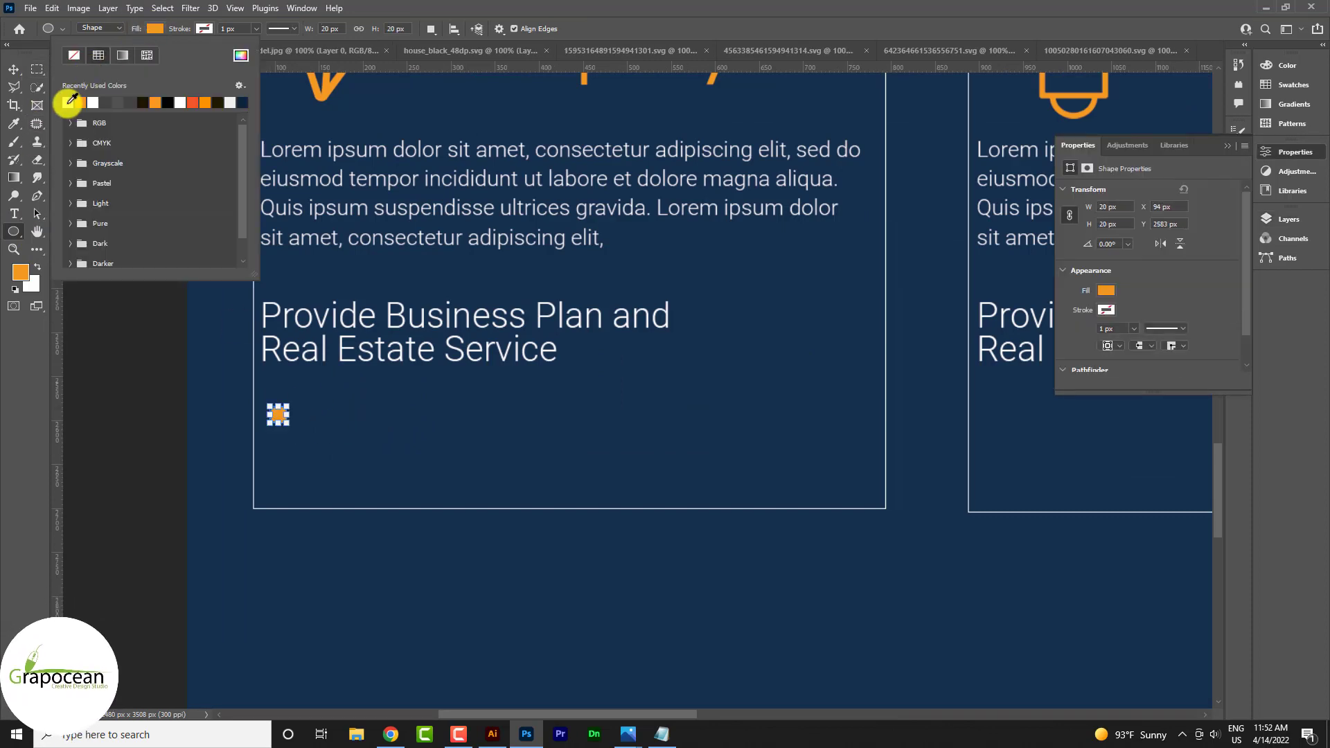
click(14, 69)
scroll(274, 416, up, 2)
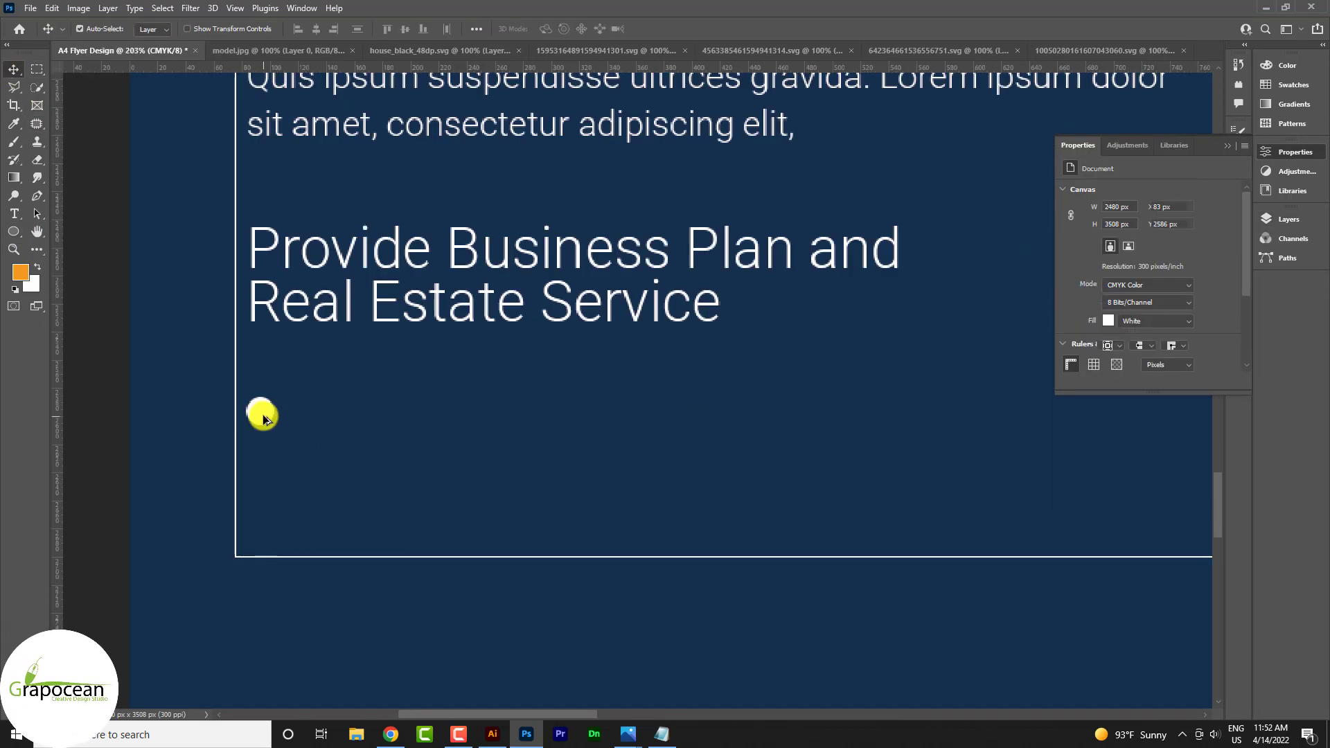
Step: Add two copies of the dot beside it to form a row of three
drag(265, 418, 355, 421)
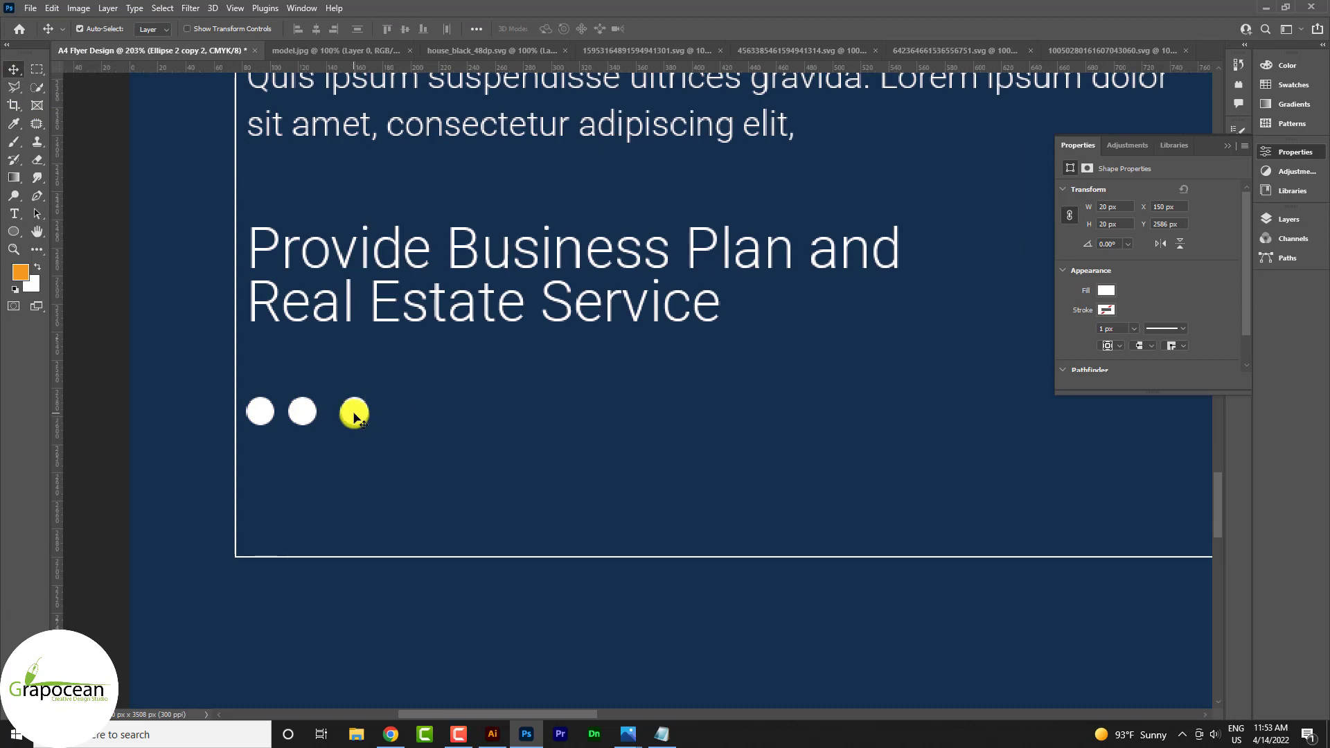
click(273, 413)
scroll(277, 415, down, 3)
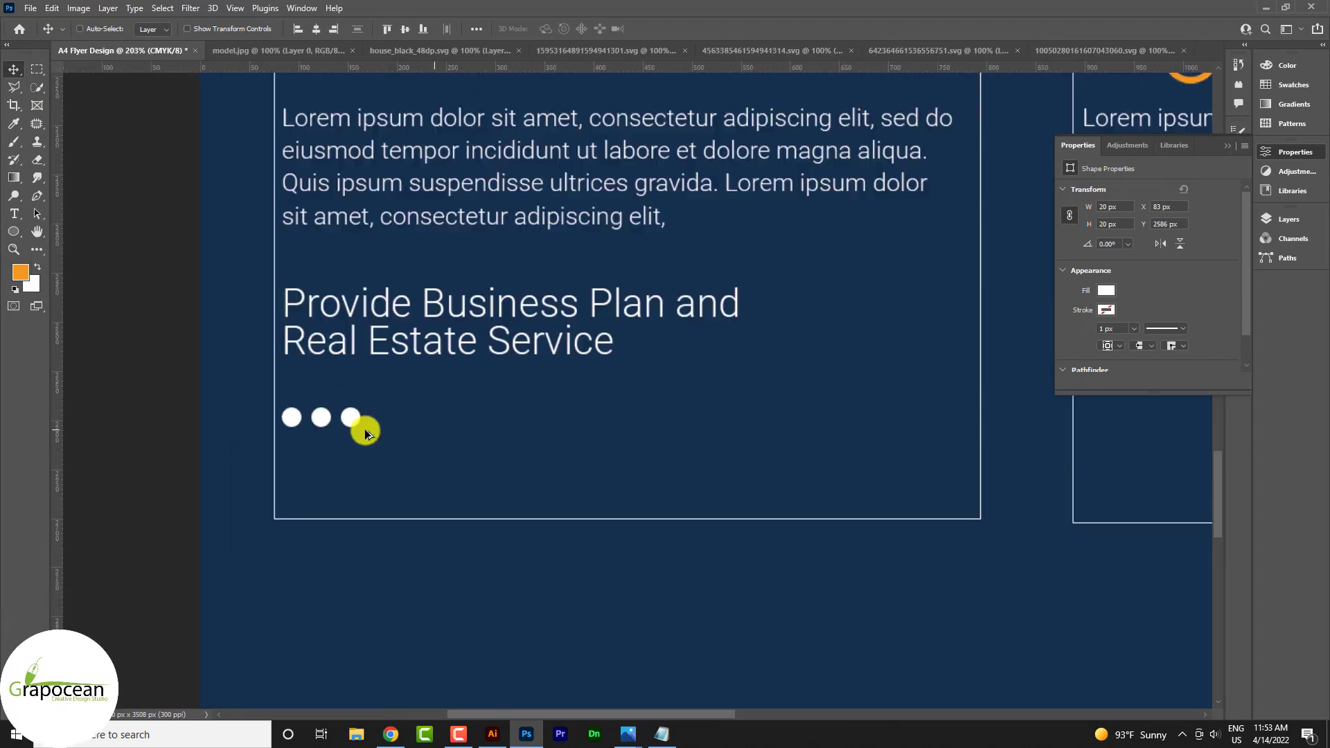
scroll(359, 430, down, 3)
scroll(359, 430, up, 1)
drag(348, 424, 491, 420)
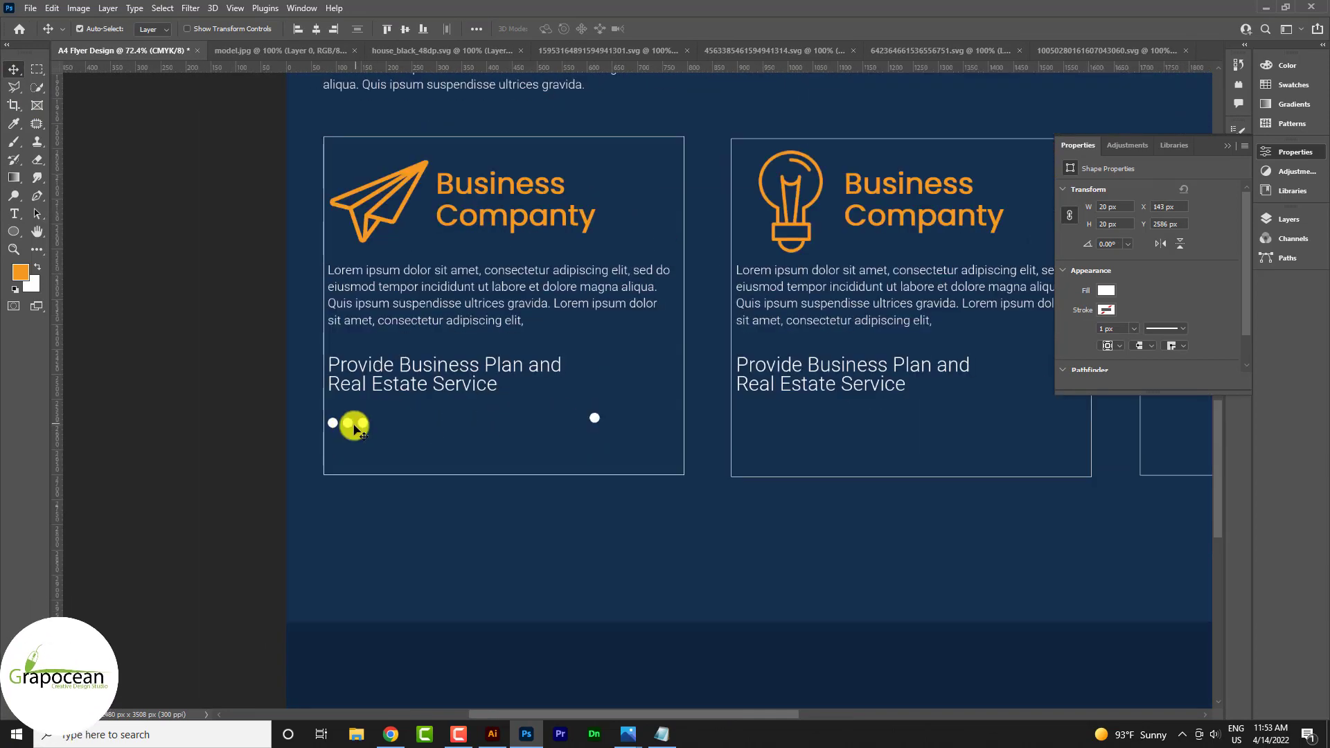
scroll(350, 424, up, 3)
Step: Copy the row of three dots into the second card
shift+click(290, 417)
scroll(351, 430, down, 3)
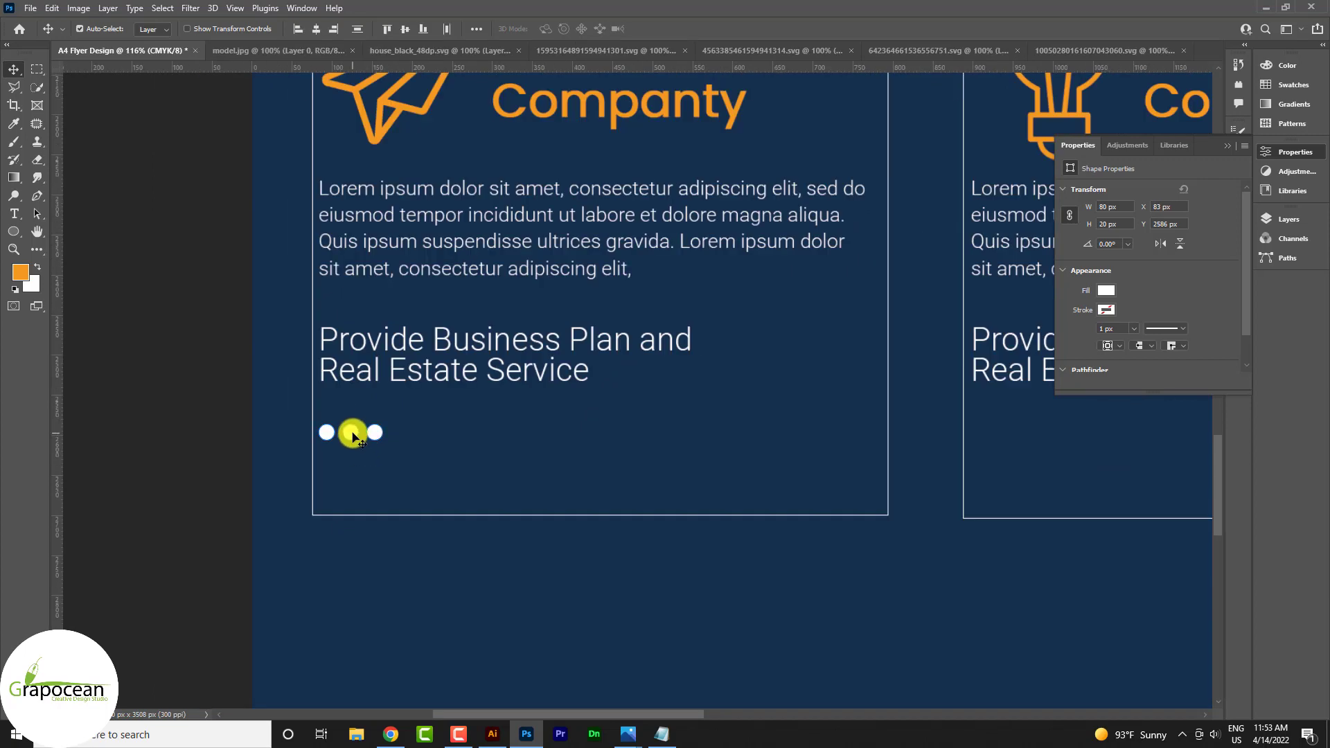
scroll(354, 437, down, 2)
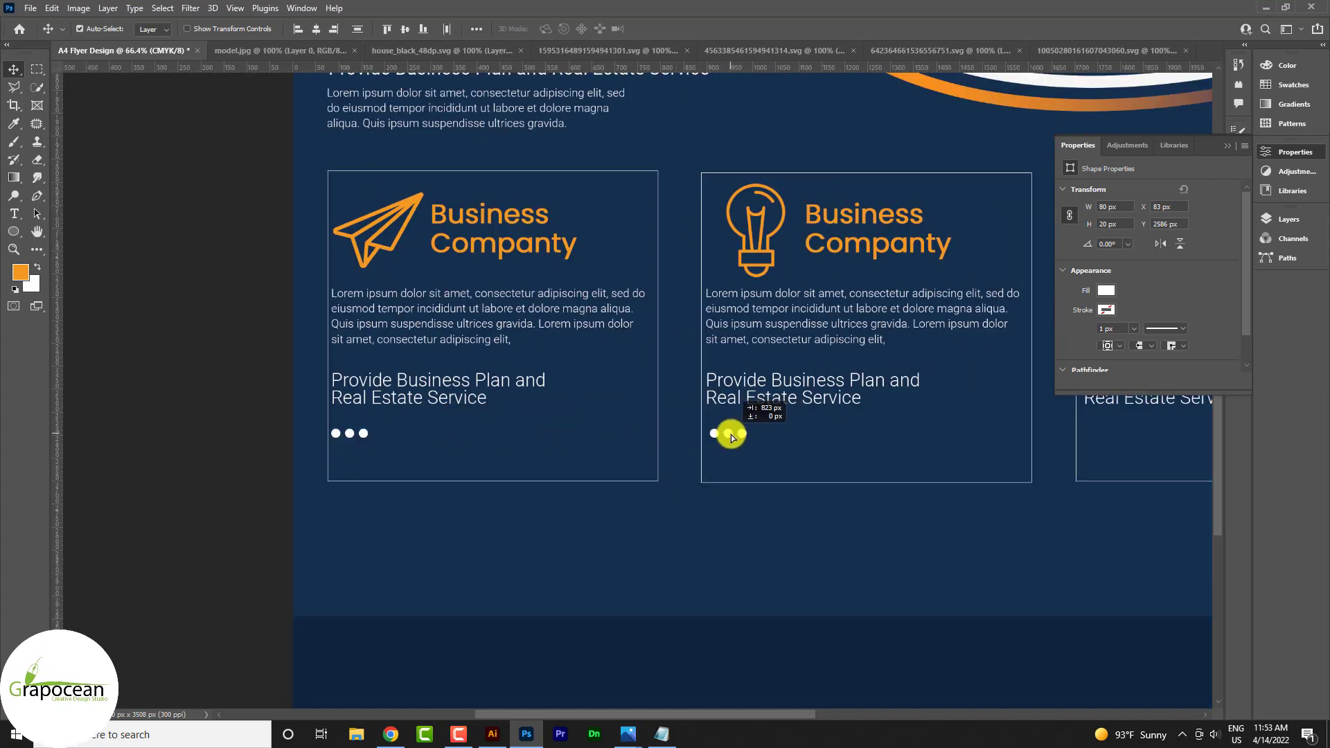
drag(731, 436, 883, 449)
scroll(476, 463, down, 2)
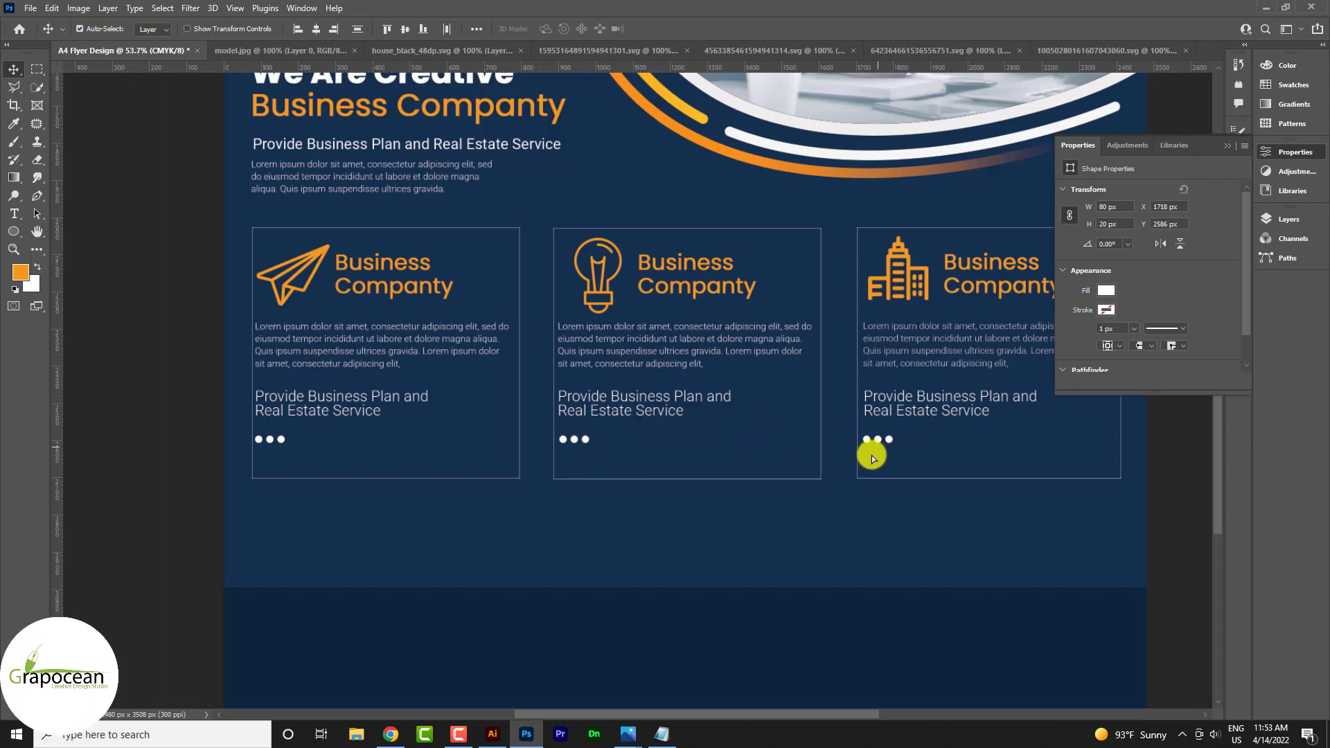
scroll(874, 451, down, 3)
scroll(473, 577, up, 1)
Step: Place a copy of the 'We Are Creative' heading in the footer band
scroll(501, 552, up, 1)
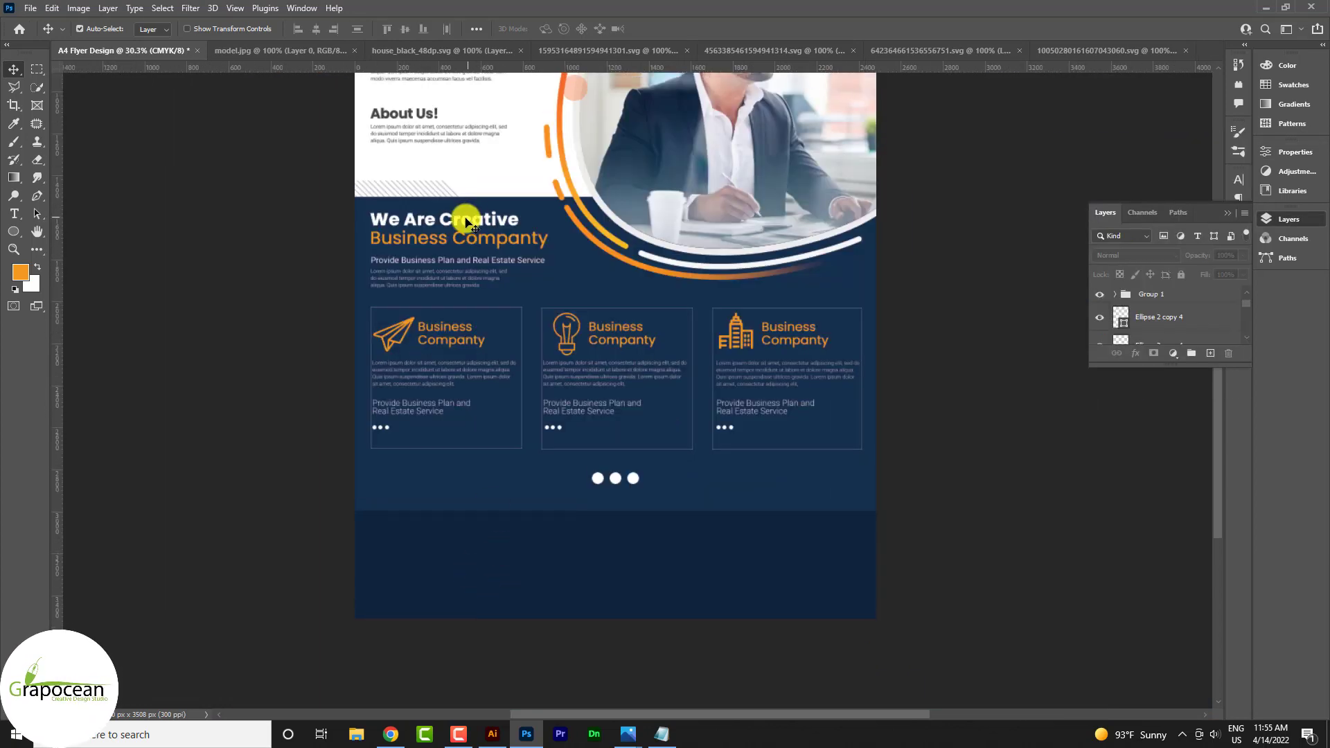
drag(455, 217, 467, 497)
mouse_move(470, 522)
mouse_down()
mouse_move(469, 533)
mouse_move(373, 522)
mouse_up()
Step: Change the copied heading's lines to 'Contact Us' and 'For More Information'
key(t)
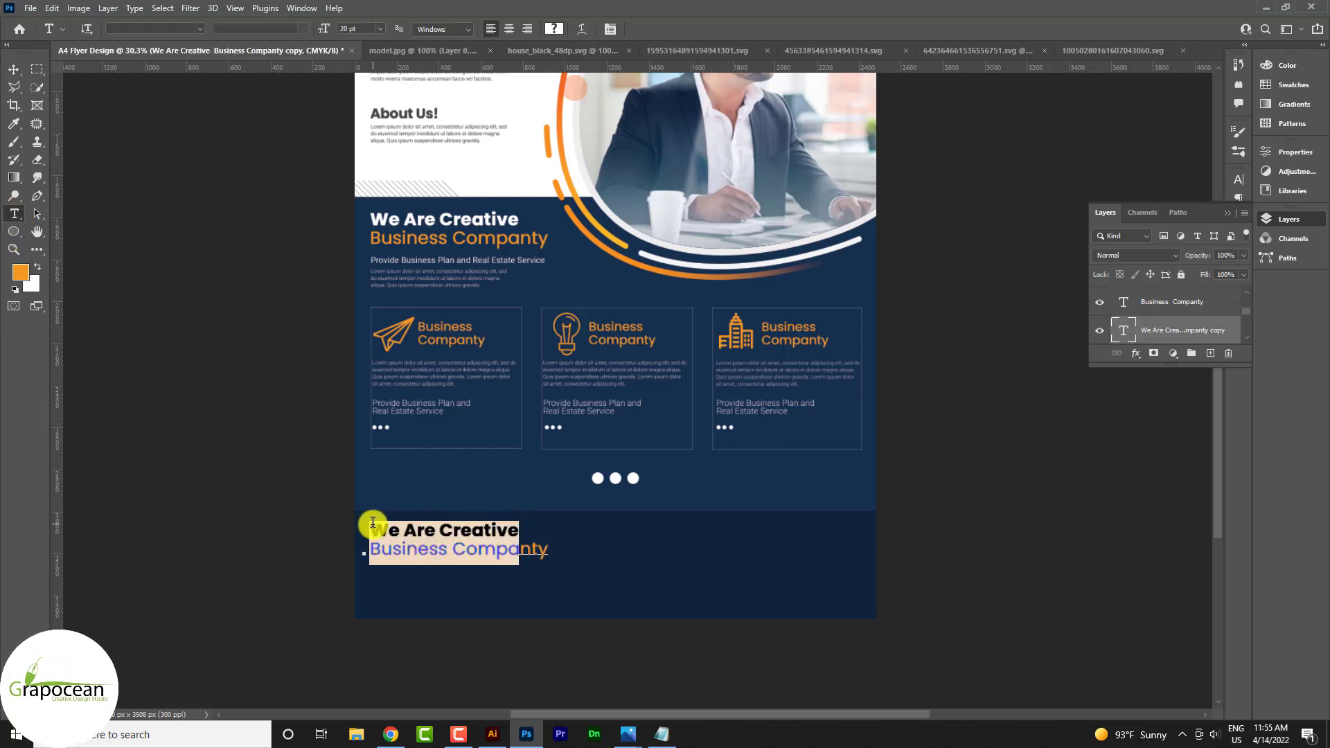
key(BackSpace)
text(Cont)
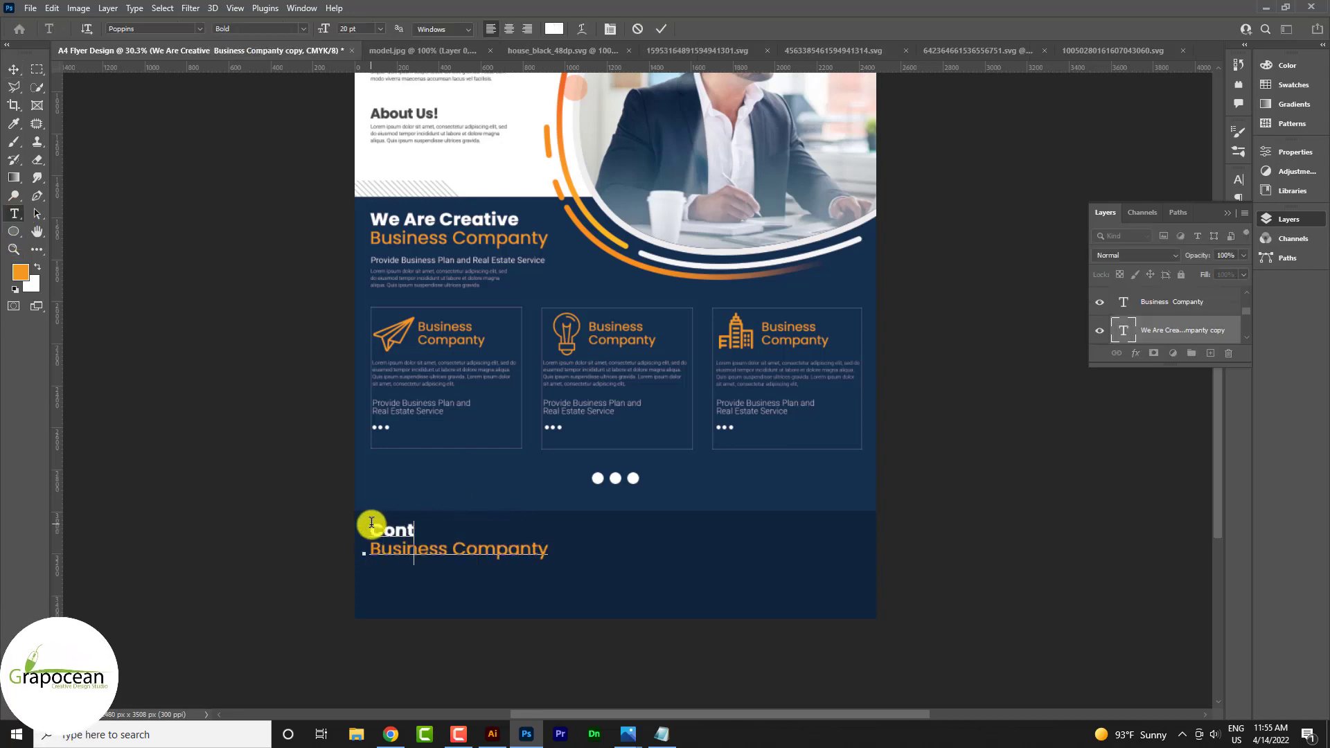
text(act Us)
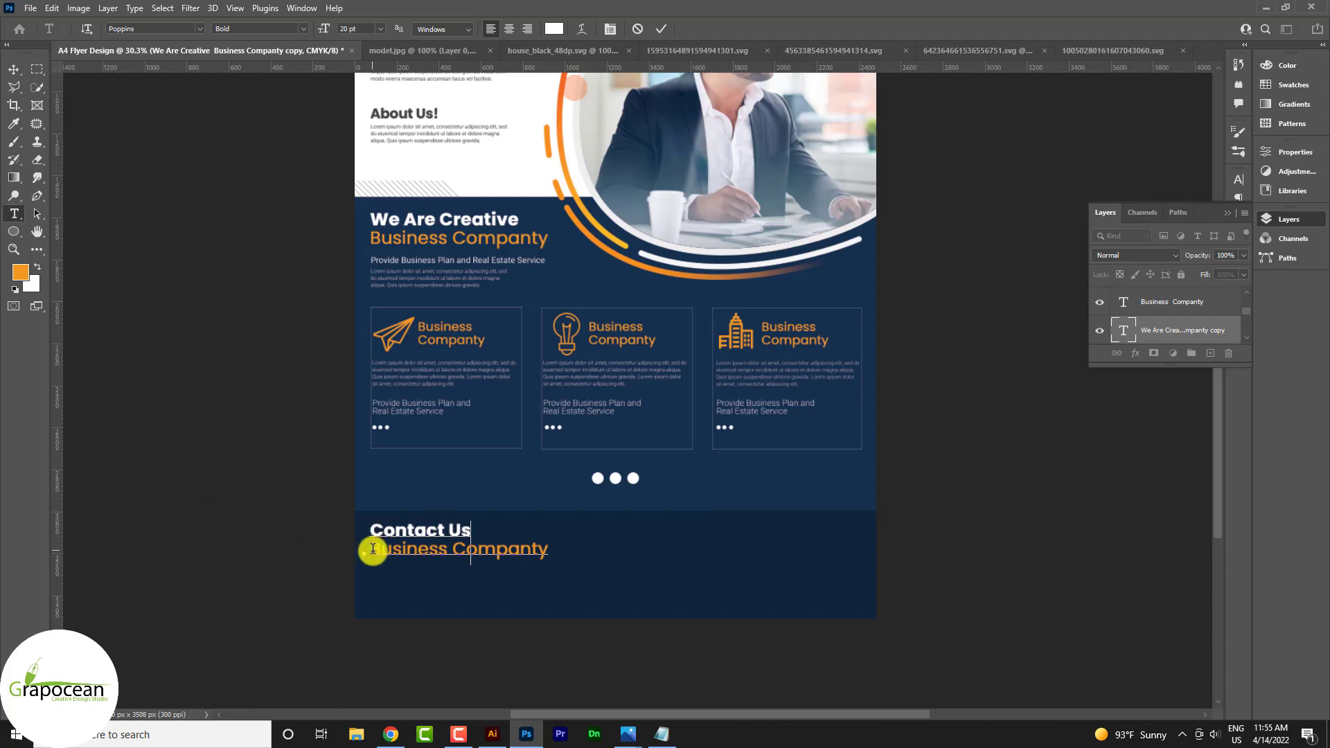
drag(372, 548, 551, 559)
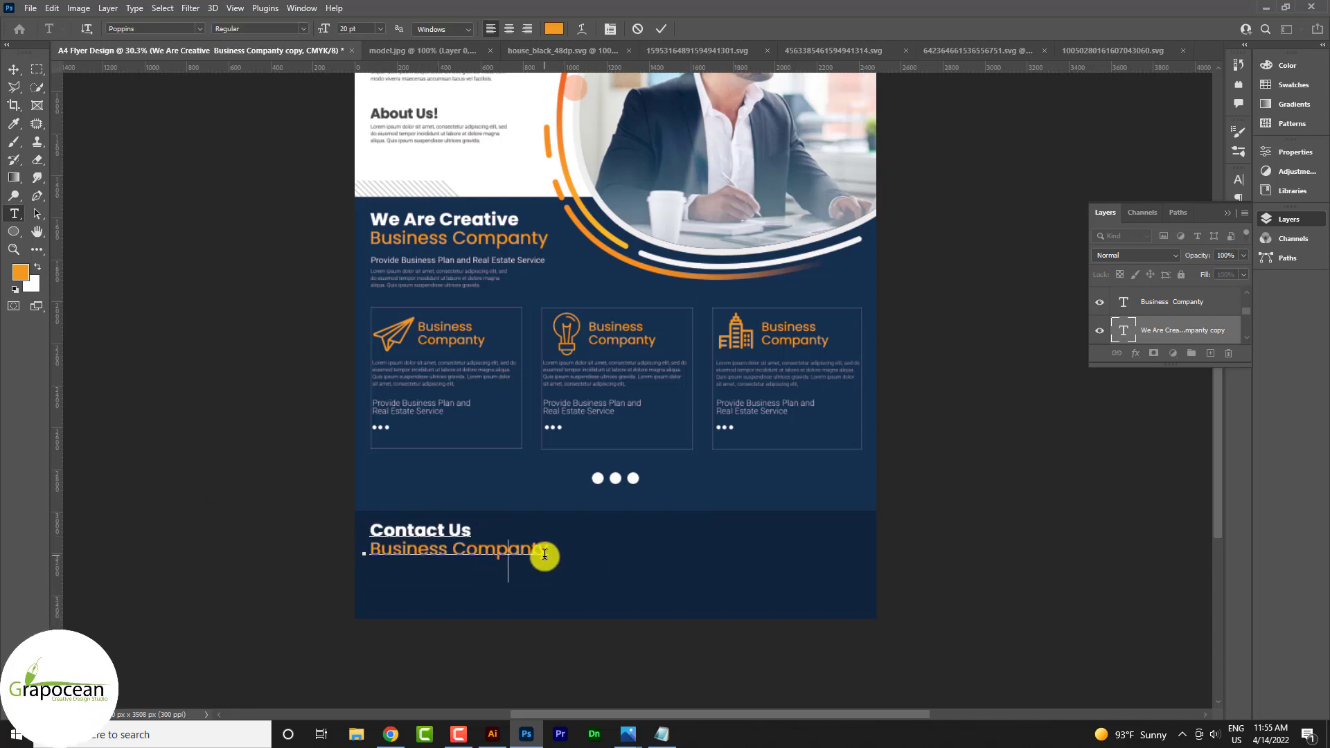
key(BackSpace)
text(For More Infor)
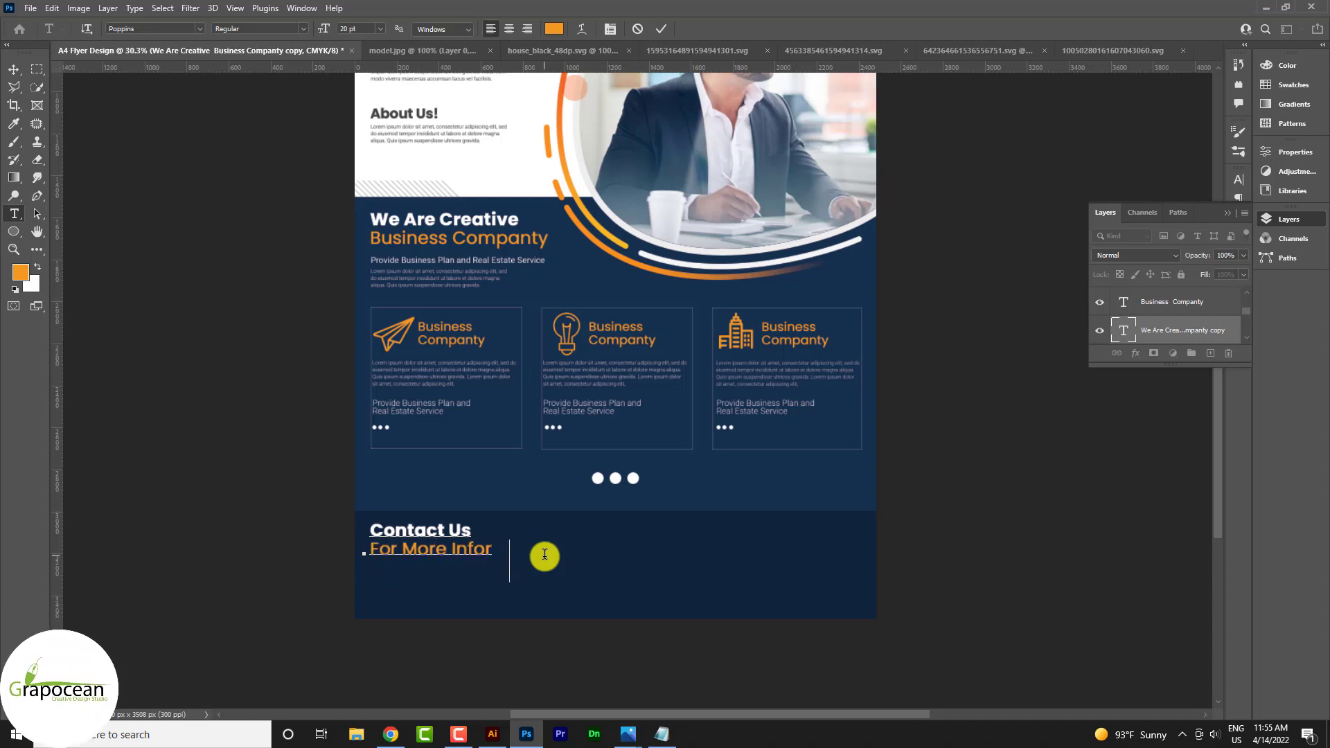
text(mation)
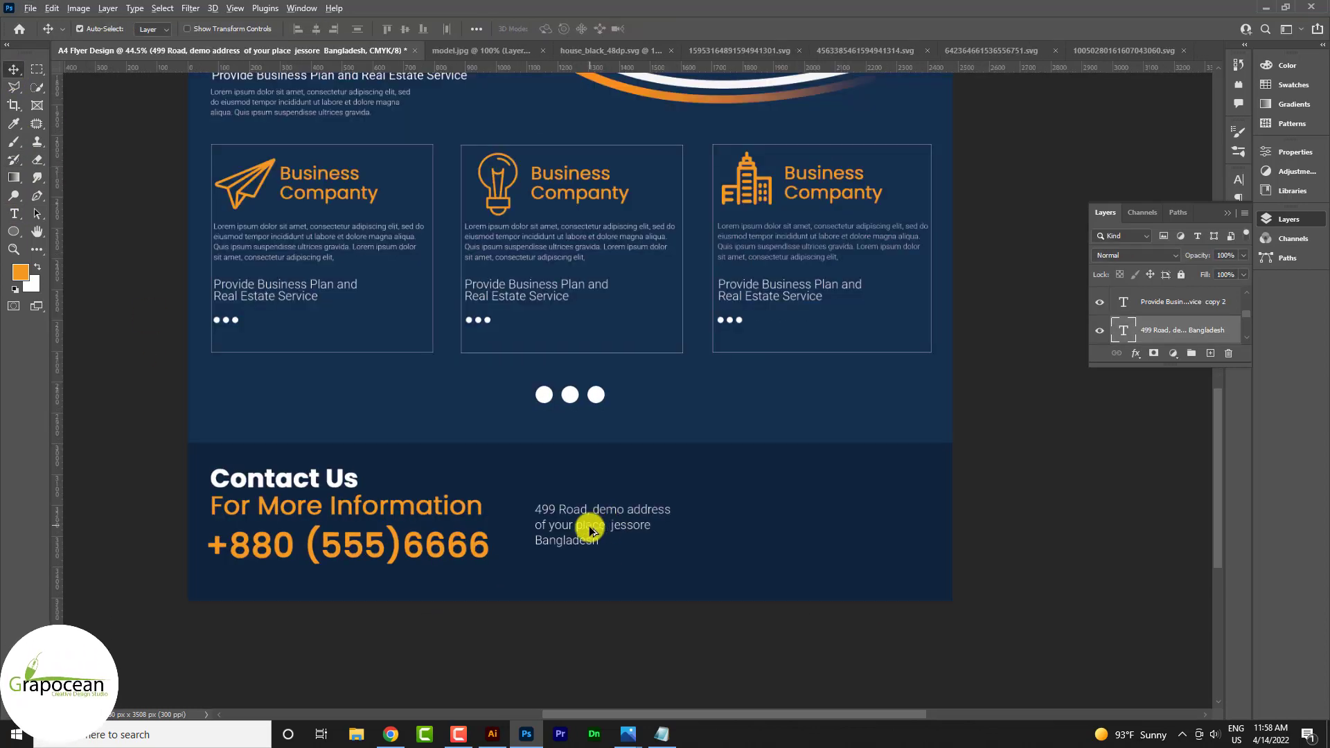
Step: Copy the address block to the right and change its first line to a 'P:' phone number
mouse_move(589, 528)
mouse_down()
mouse_move(813, 531)
mouse_move(800, 528)
mouse_up()
key(t)
scroll(603, 450, up, 2)
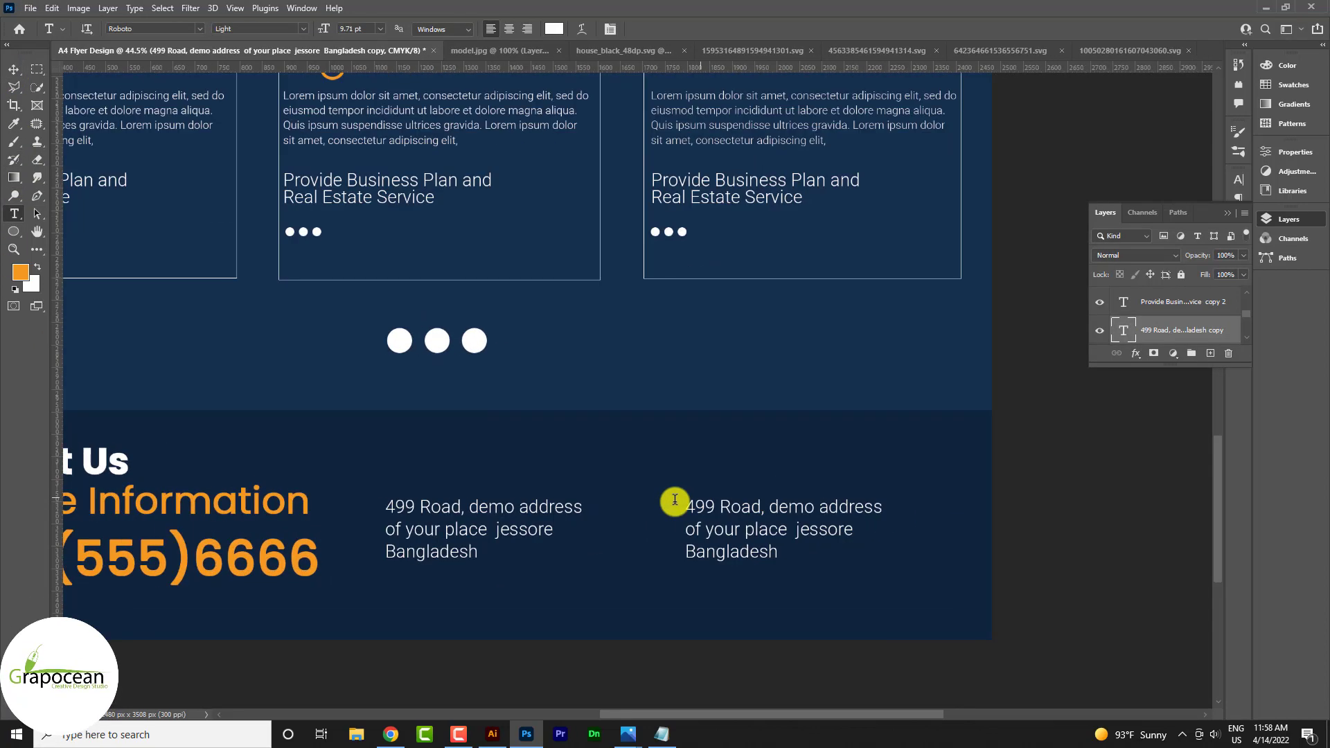
click(704, 507)
drag(684, 507, 965, 500)
text(P: +88)
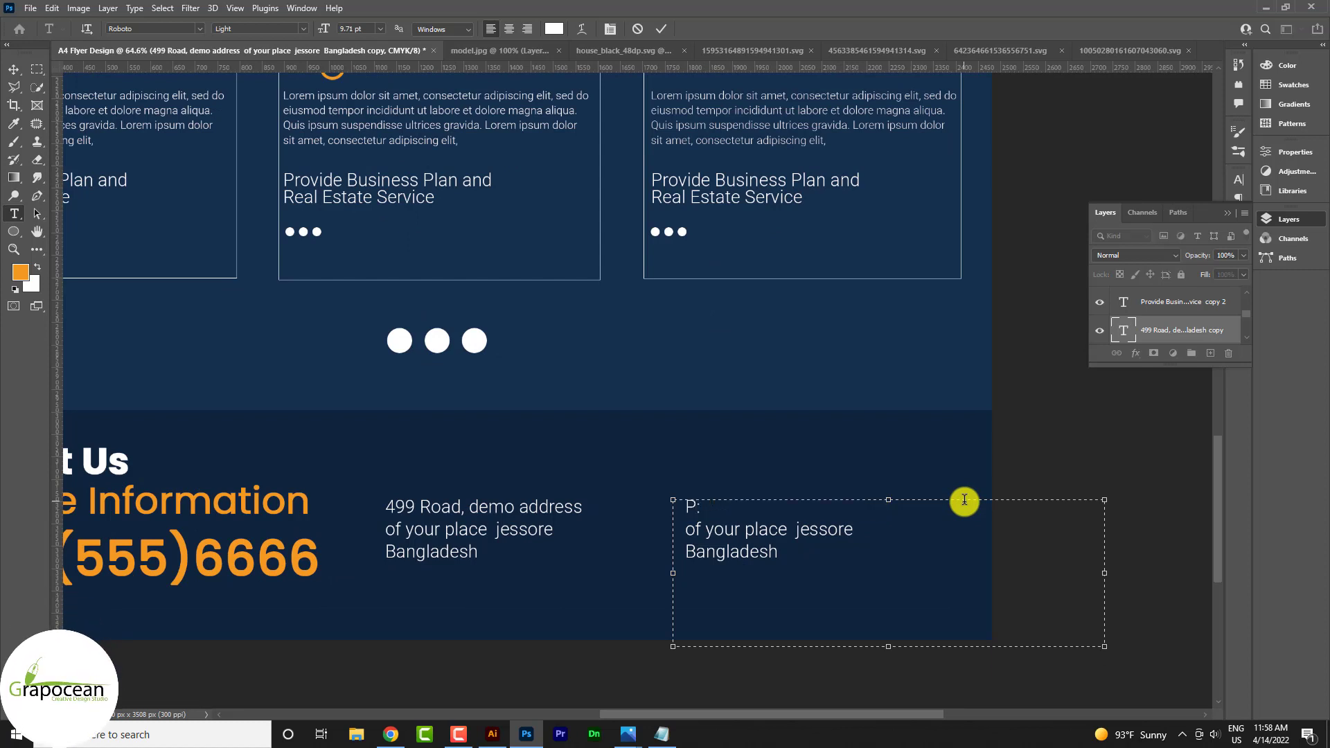
text(0-111-3333-)
text(4444)
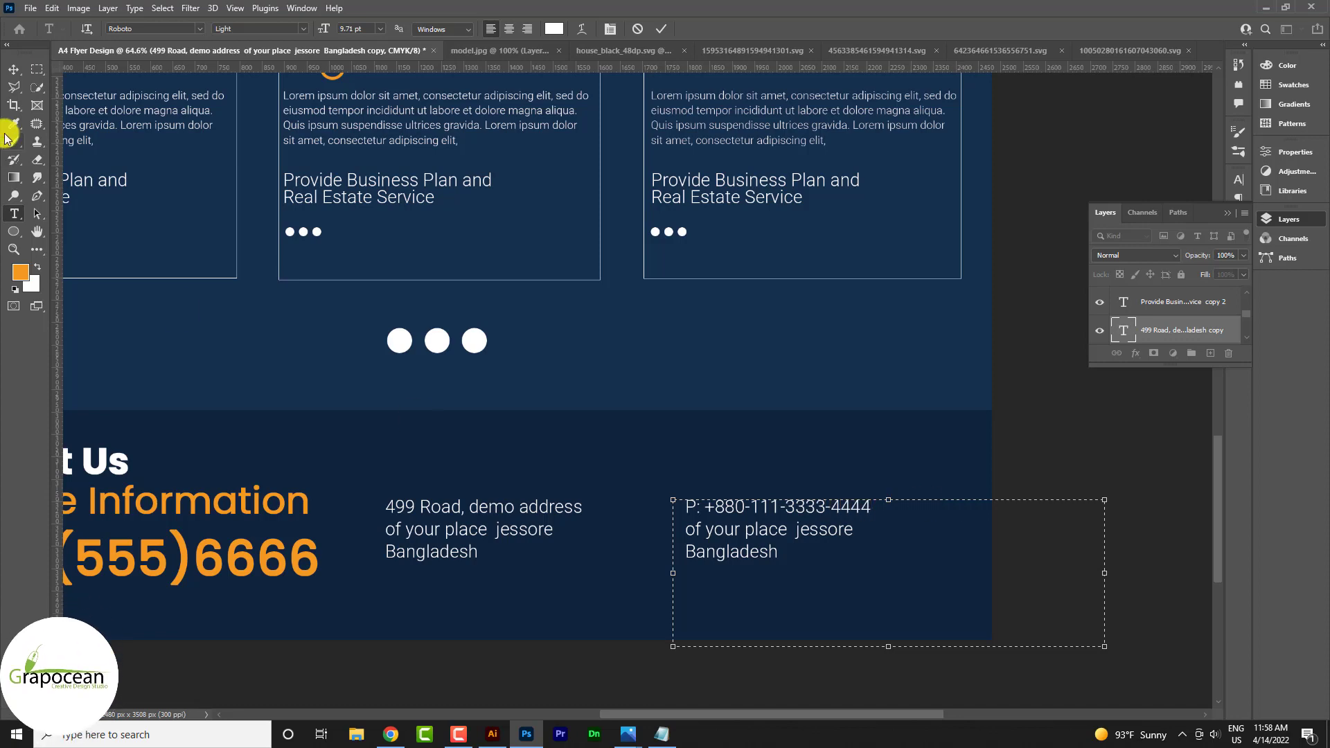
click(13, 70)
Step: Replace the second line with 'E:' followed by the e-mail address
click(14, 213)
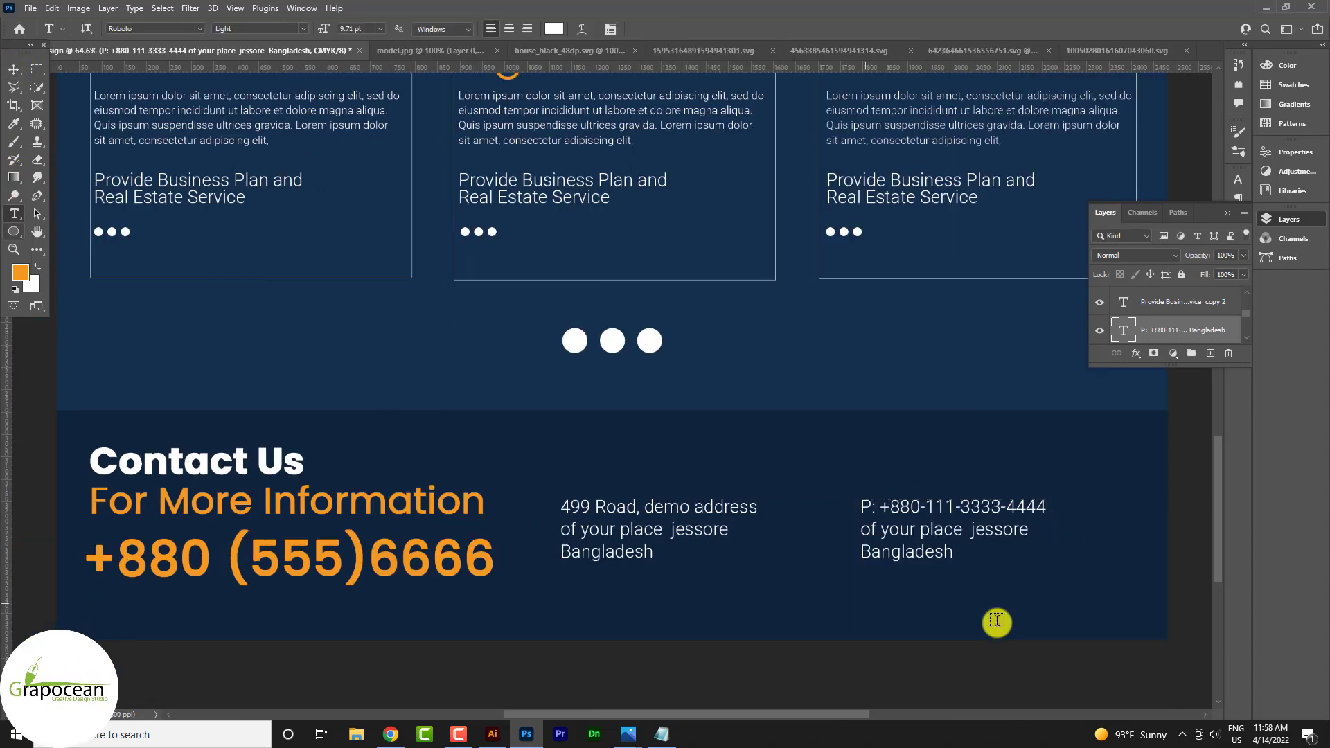
click(861, 531)
text(E)
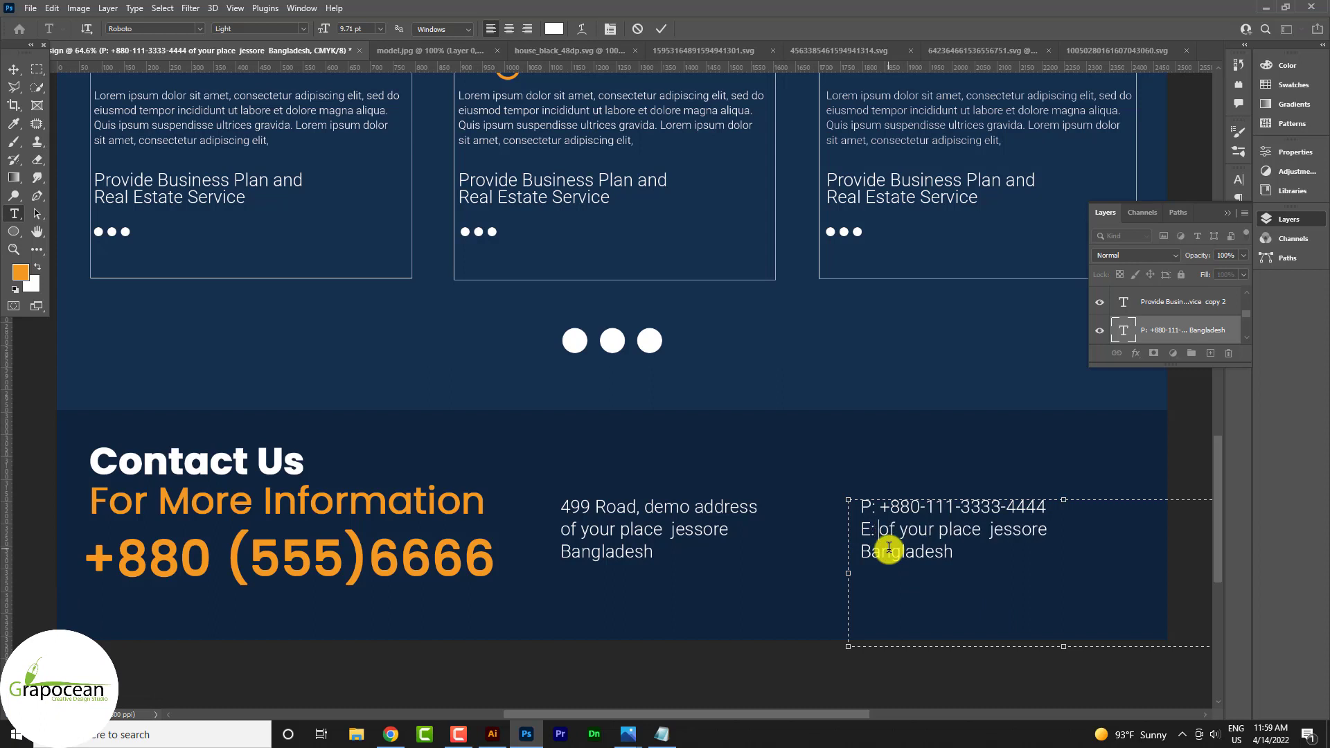
text(:)
drag(883, 528, 1107, 538)
text(be )
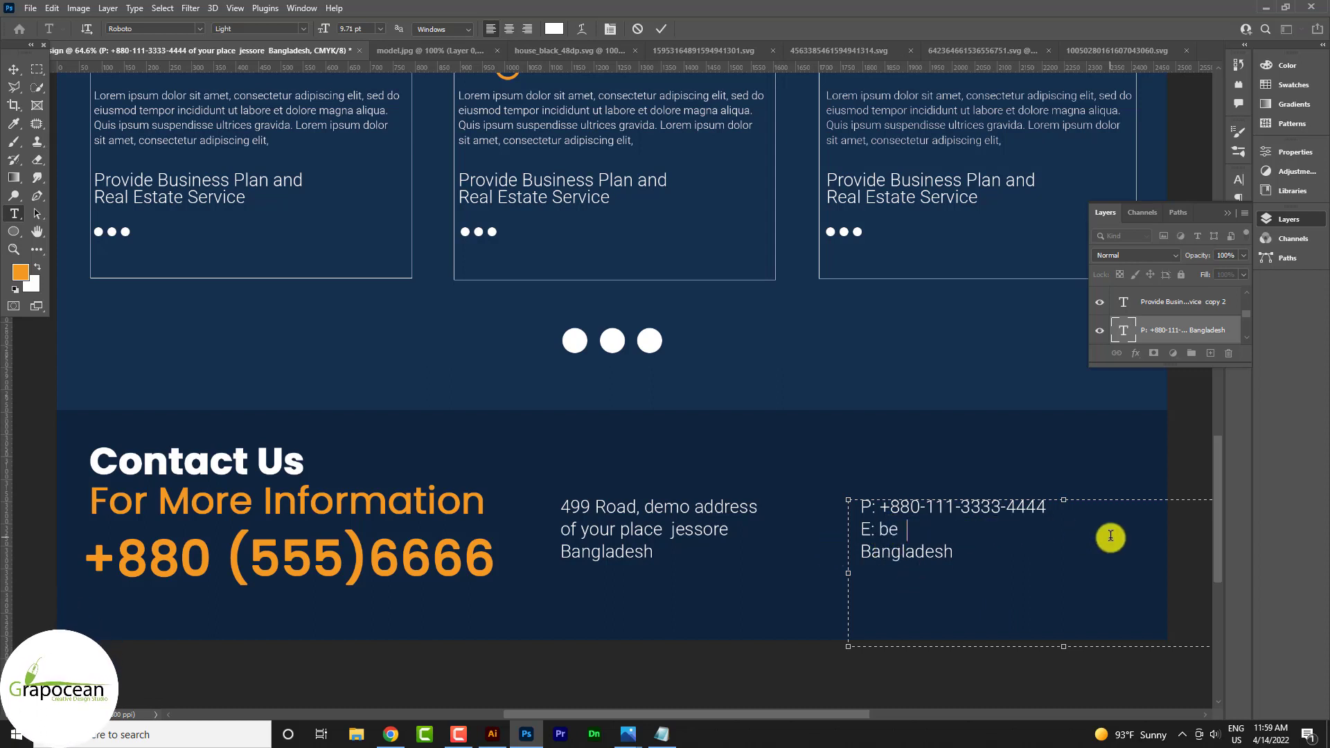
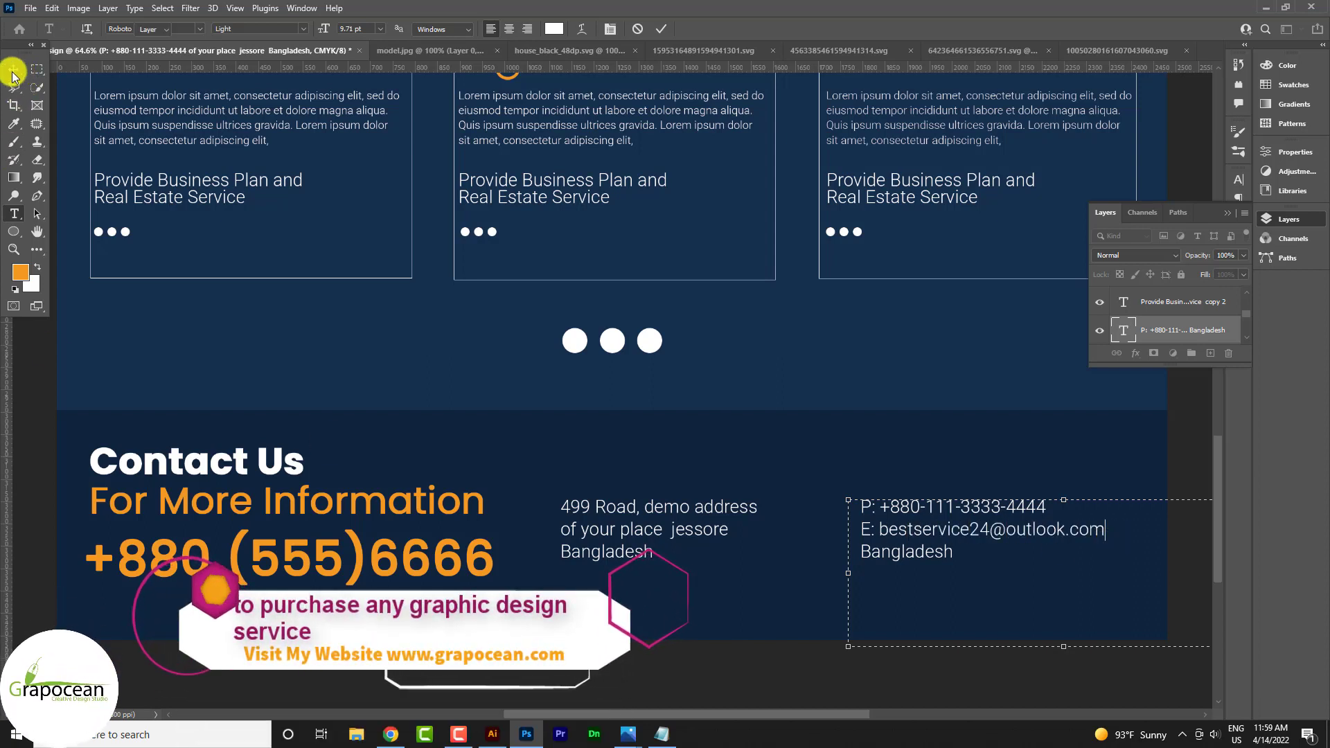
key(ctrl+Return)
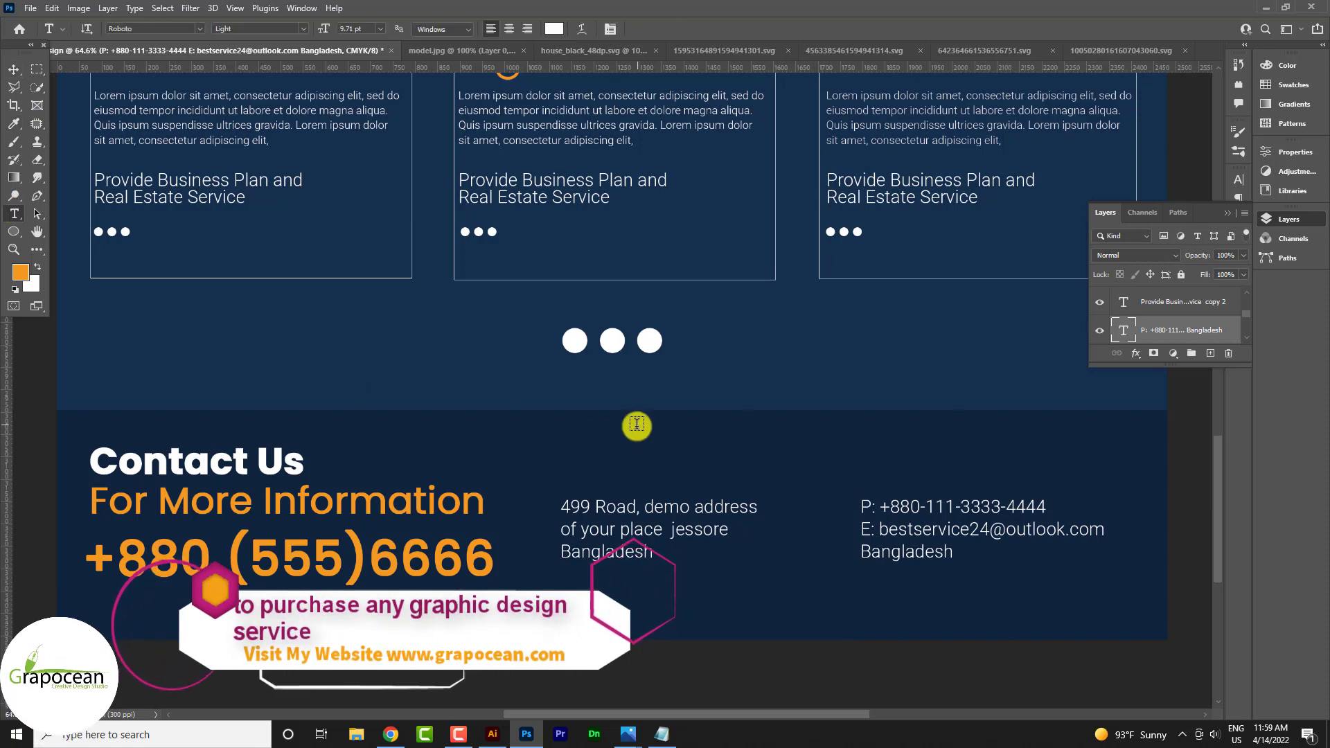
Step: Replace 'Bangladesh' with the website line
double_click(882, 554)
text(w)
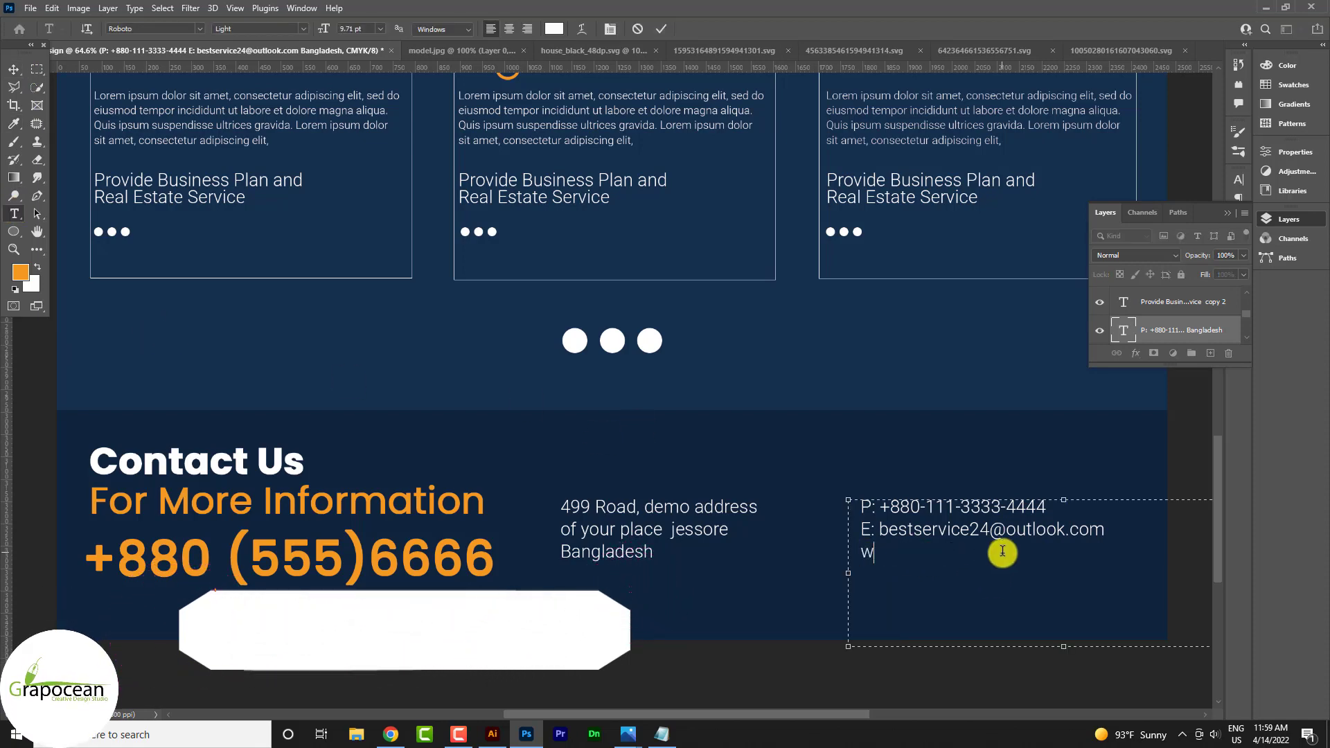
text(: www.gra)
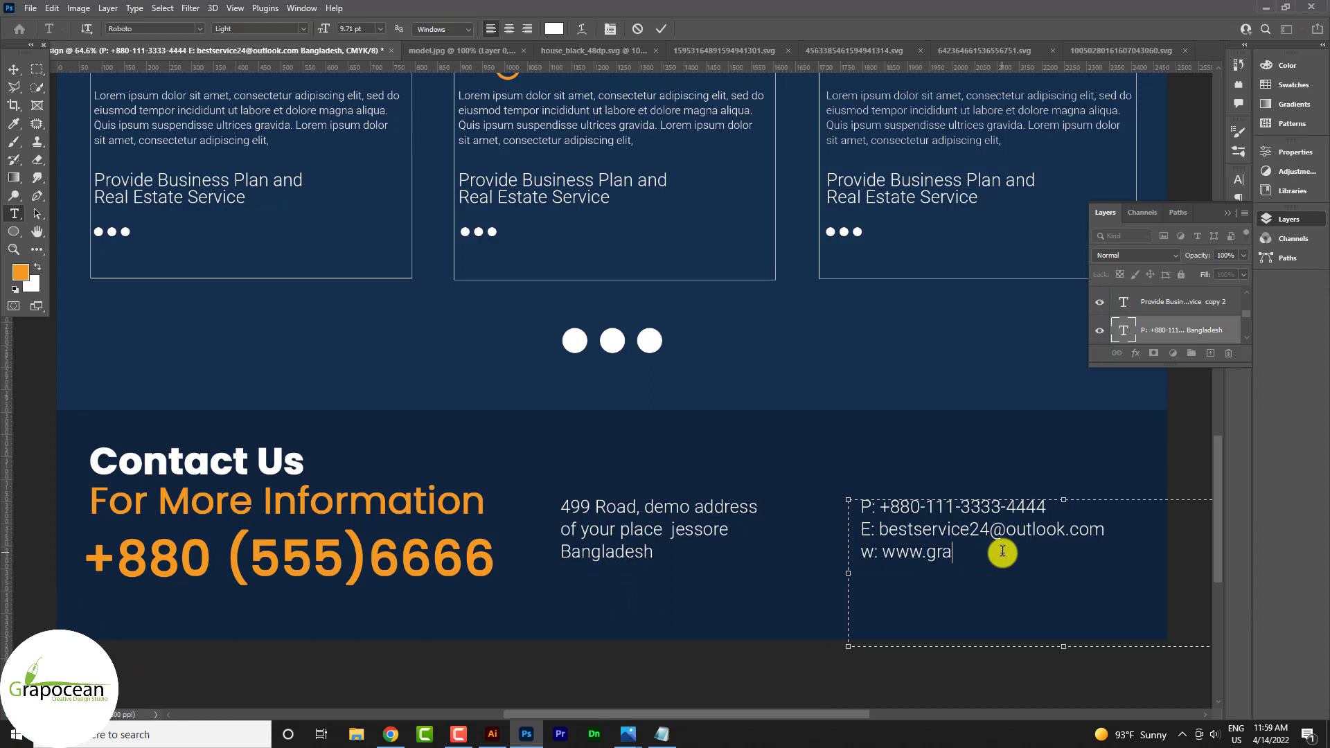
key(BackSpace)
key(BackSpace)
key(BackSpace)
key(BackSpace)
key(BackSpace)
key(BackSpace)
key(BackSpace)
text(O:)
text(apoc)
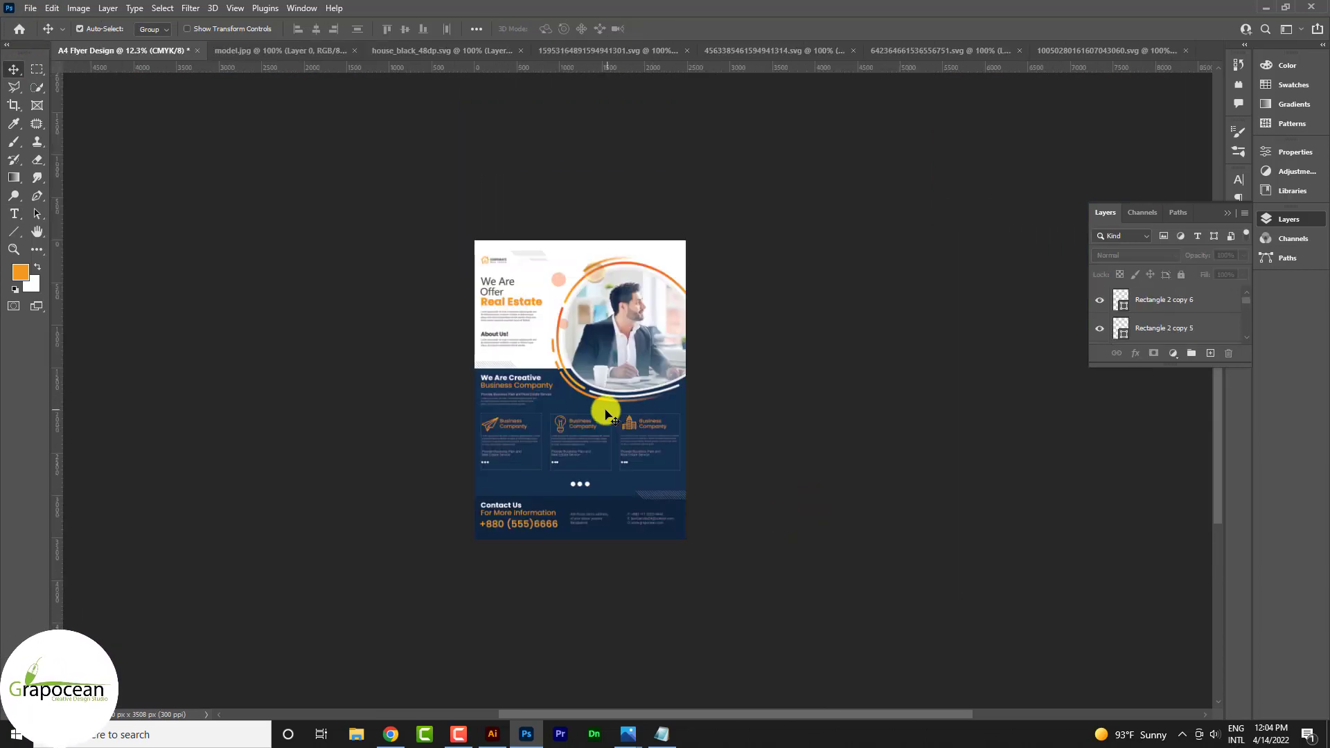
Step: Move the Rectangle 1 layer up above the footer
scroll(527, 381, up, 5)
drag(594, 350, 588, 301)
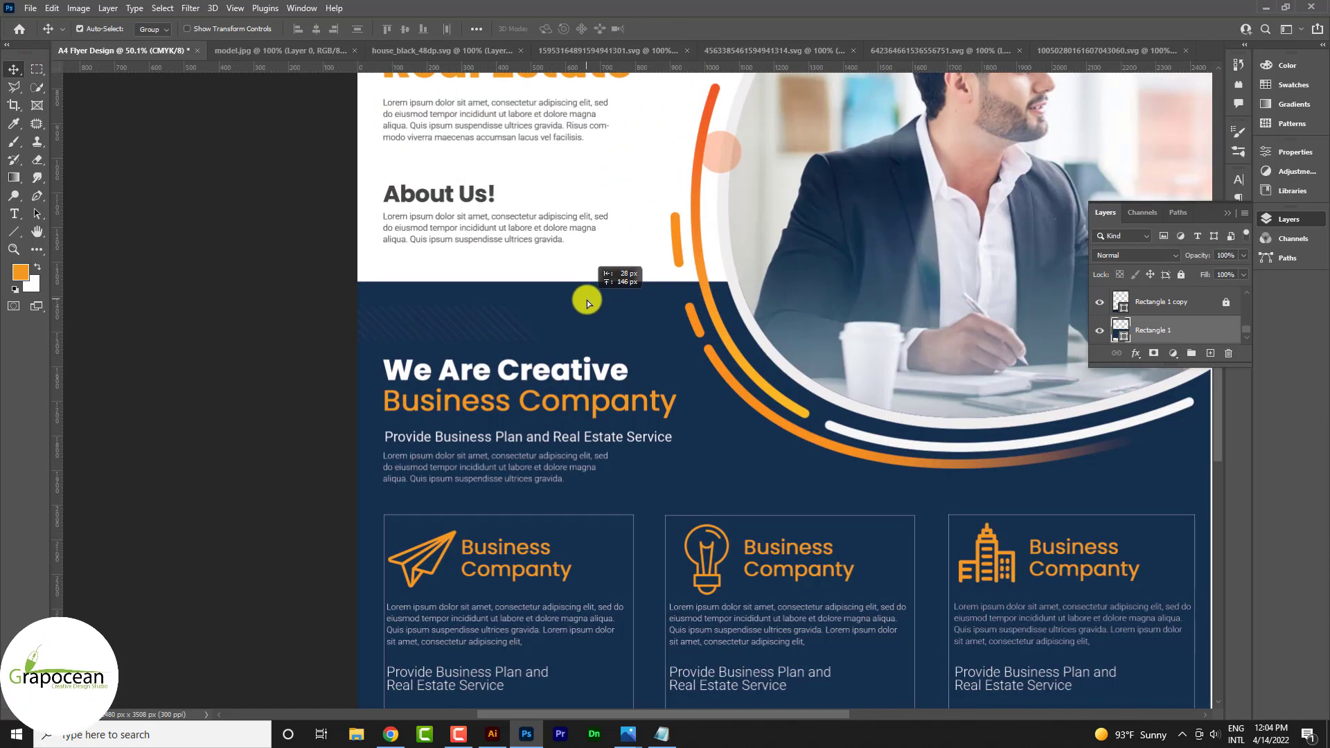
scroll(579, 331, down, 4)
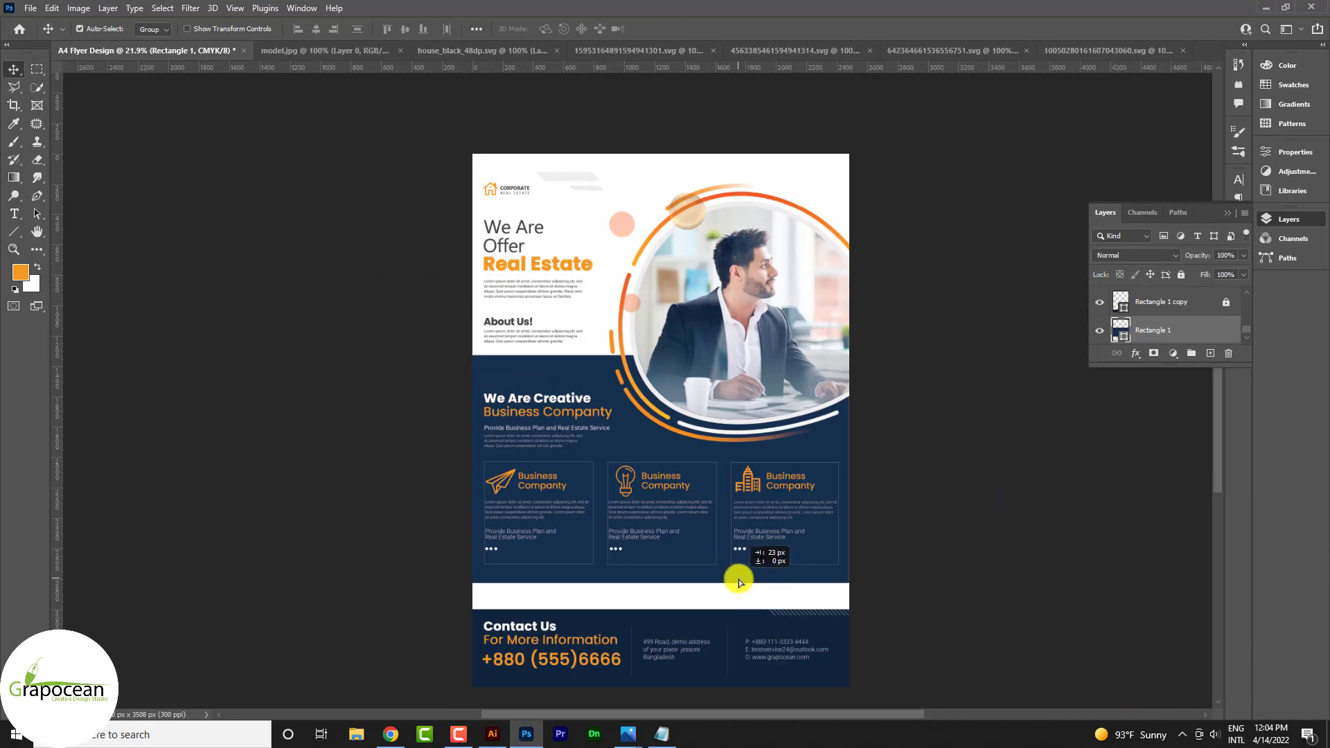
drag(739, 579, 741, 579)
click(947, 600)
Step: Draw an orange rectangle band across the flyer above the contact footer
scroll(741, 575, up, 2)
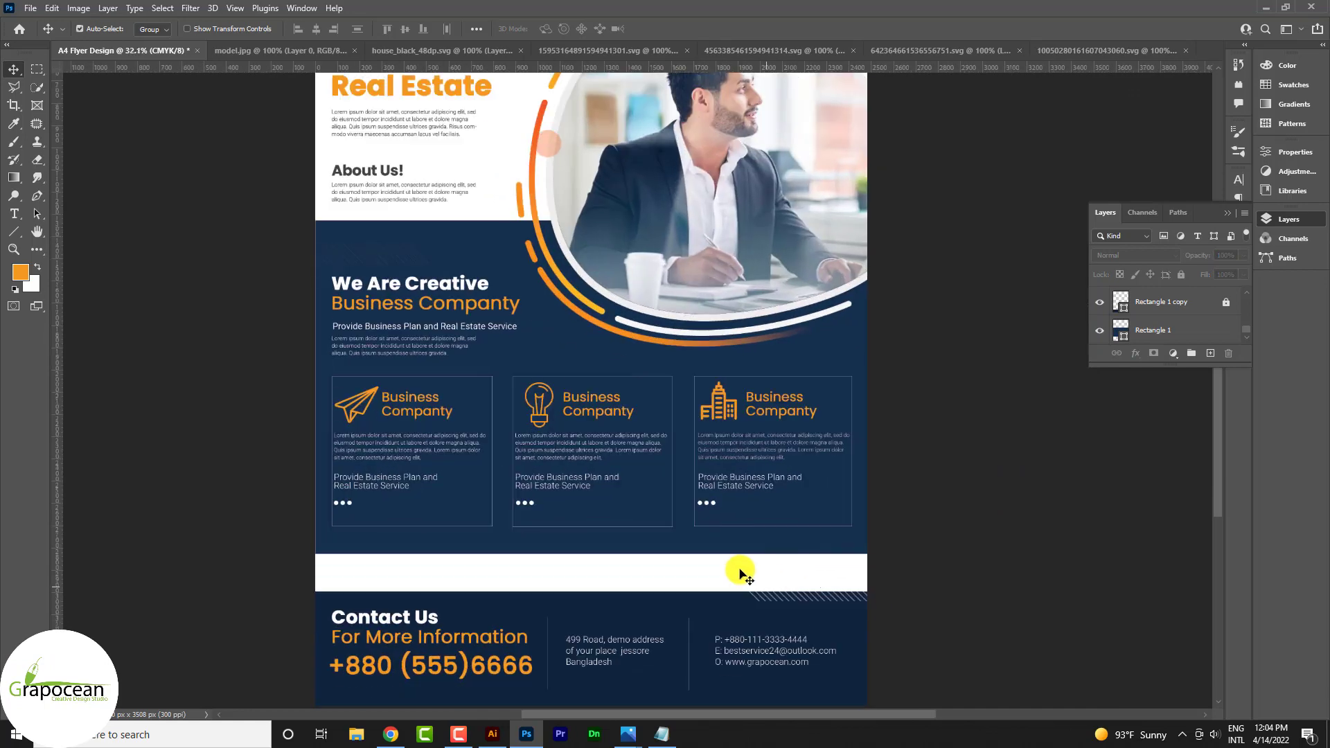
scroll(740, 572, down, 1)
right_click(14, 232)
click(70, 231)
mouse_move(307, 493)
mouse_down()
mouse_move(530, 561)
mouse_move(901, 539)
mouse_up()
Step: Send the orange band behind the other layers and move the three white dots onto it
click(13, 69)
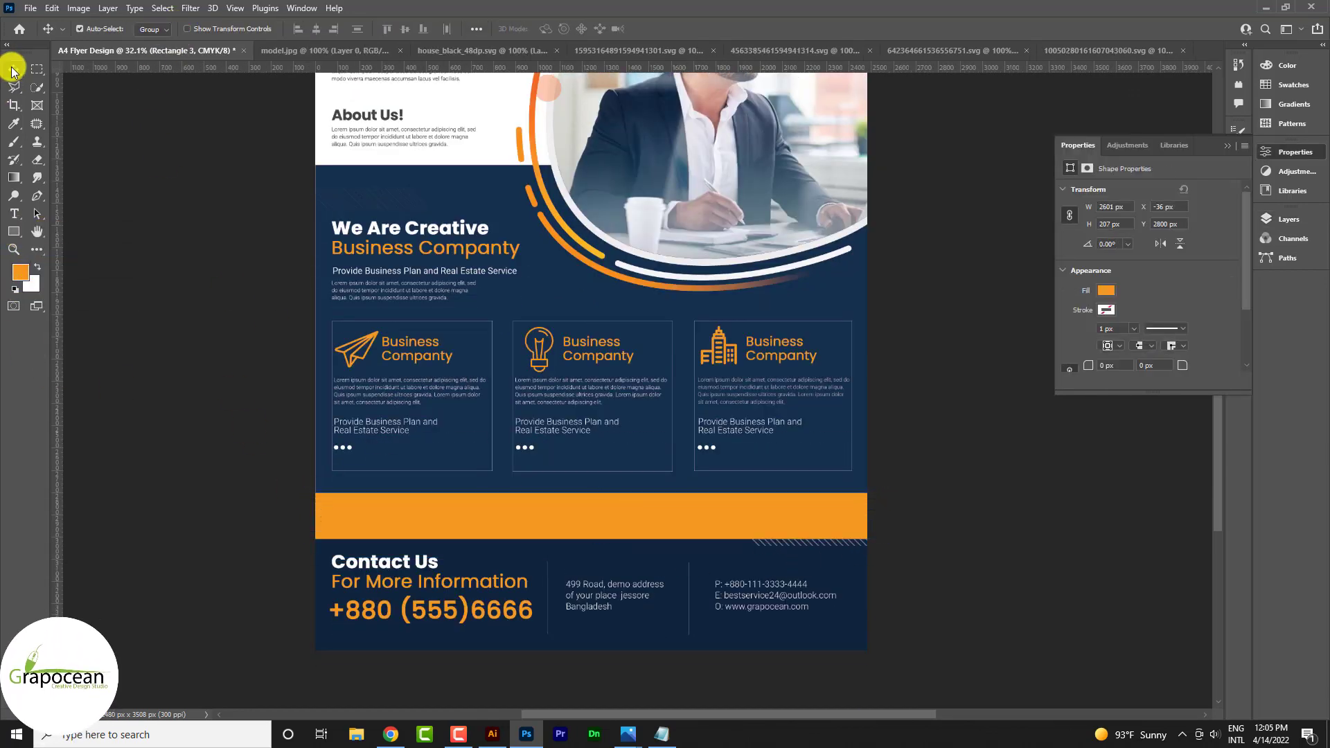
ctrl+click(548, 532)
key(ctrl+shift+[)
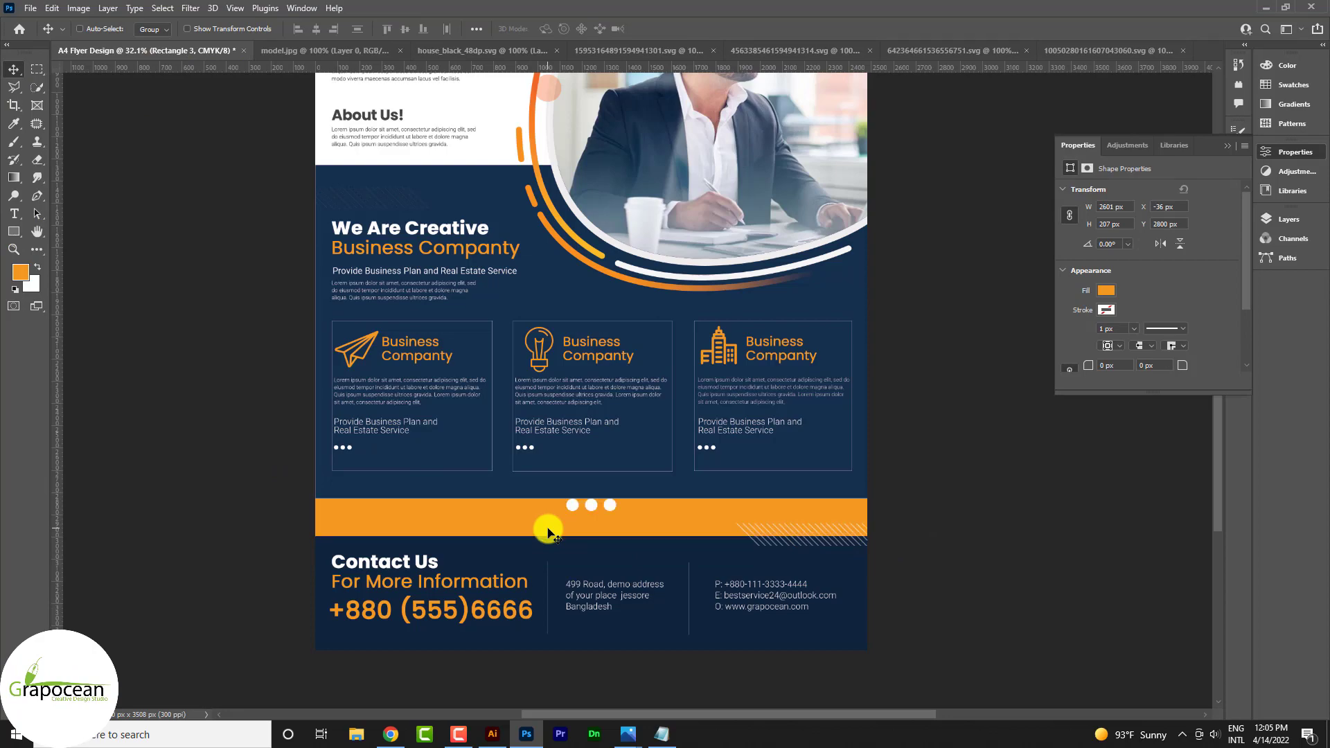
scroll(606, 505, up, 5)
scroll(613, 500, up, 6)
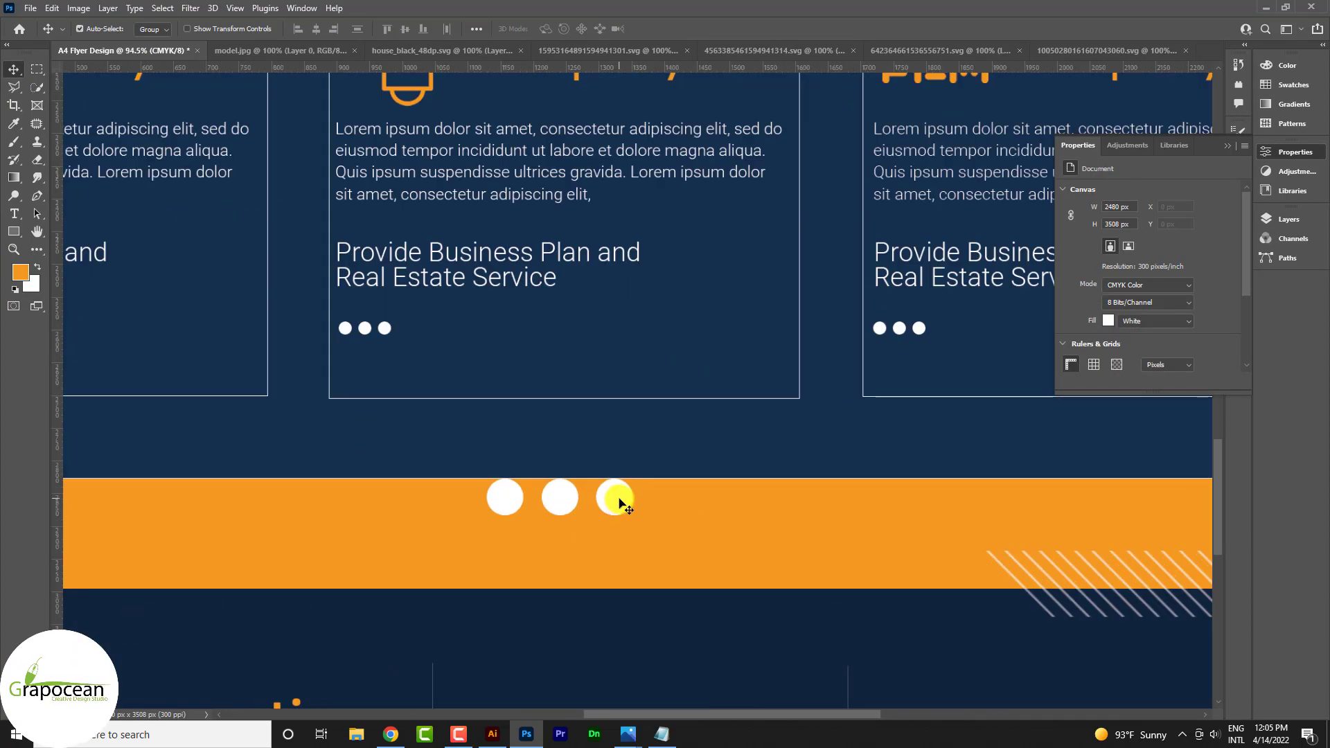
drag(559, 502, 561, 521)
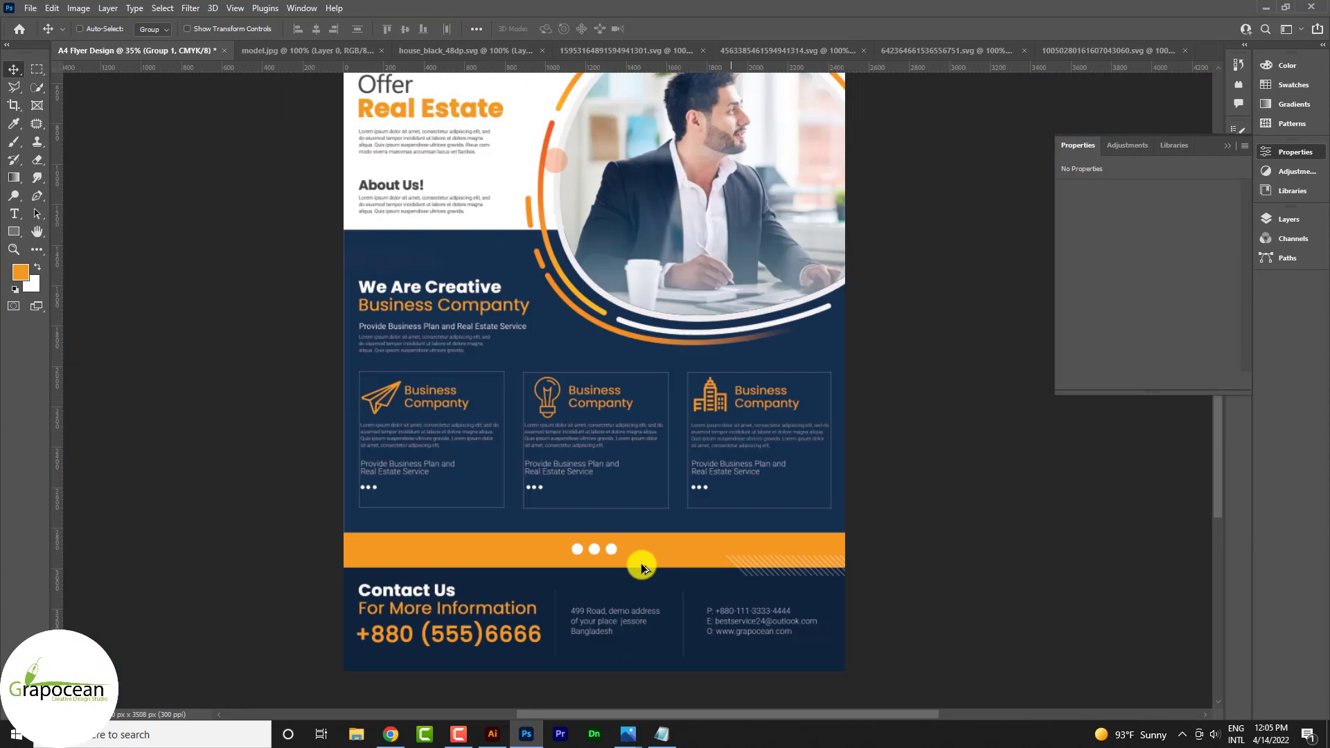
Step: Round the middle service box's corners to 100 px
scroll(608, 485, up, 1)
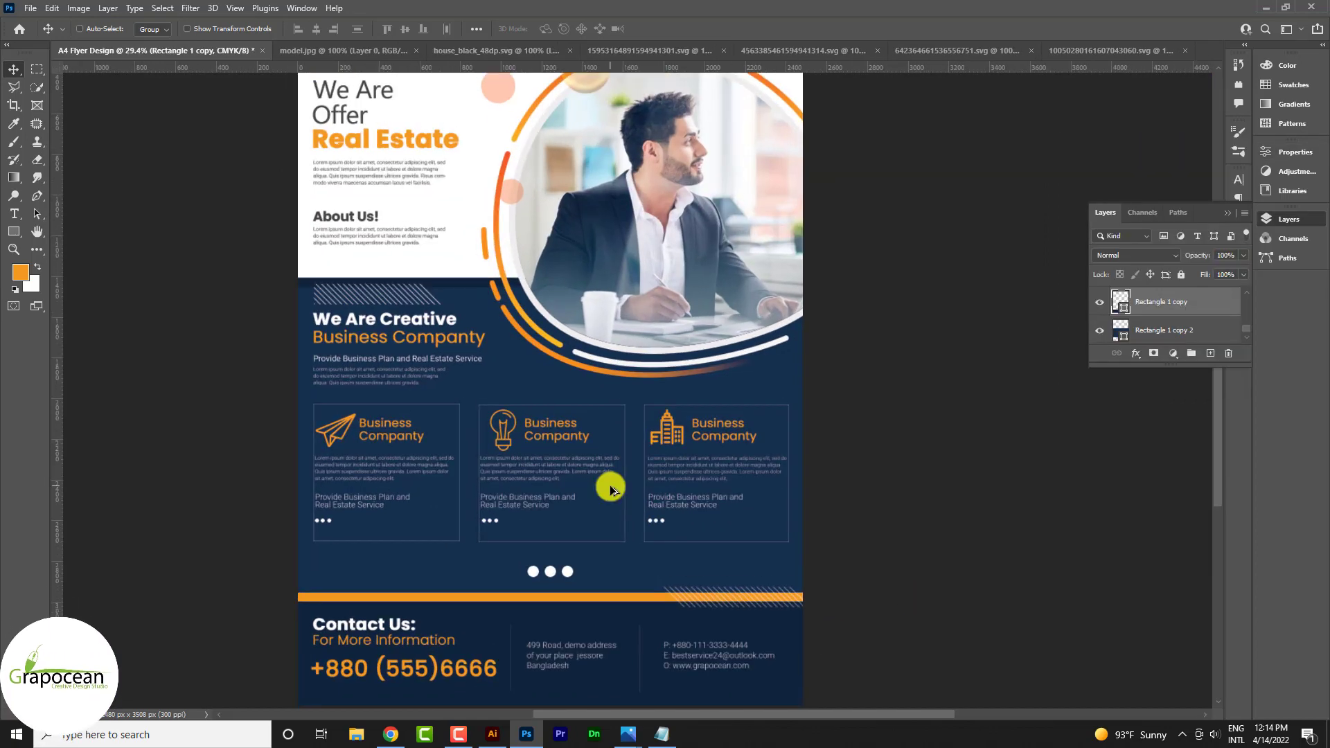
scroll(629, 446, up, 8)
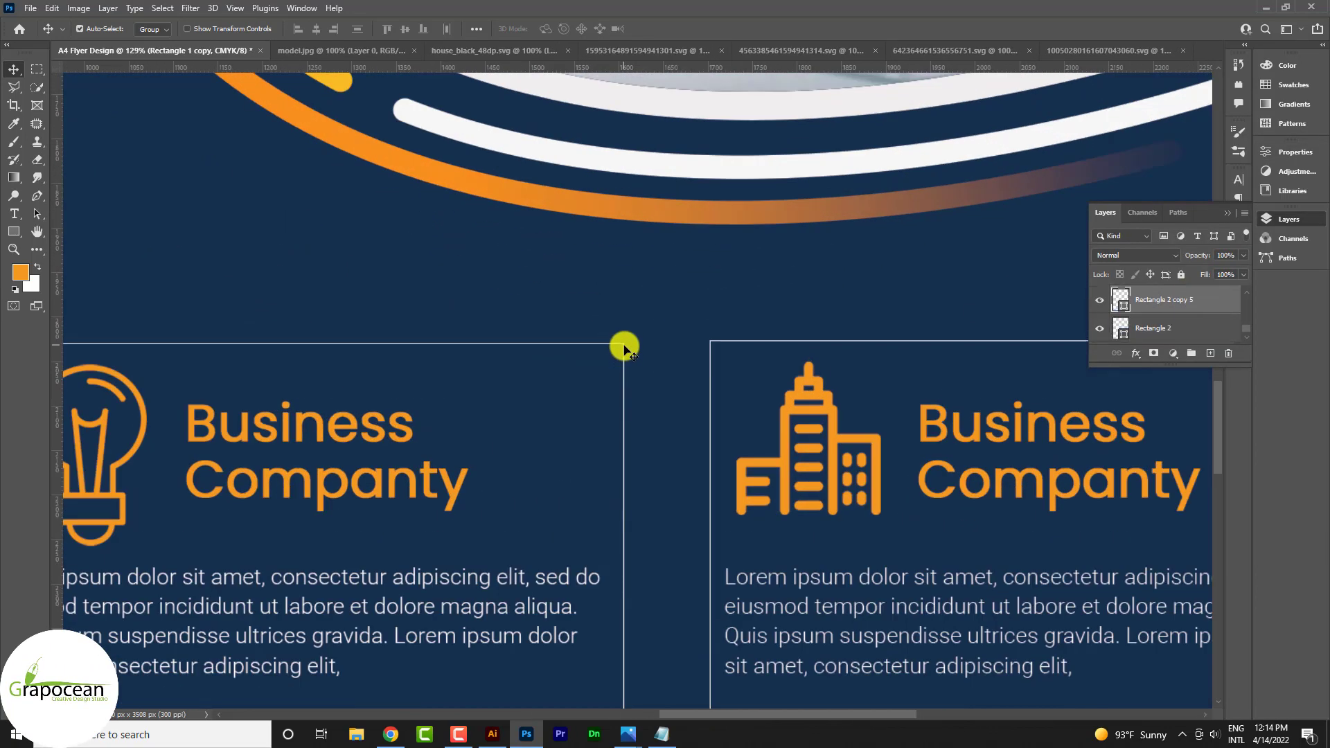
key(u)
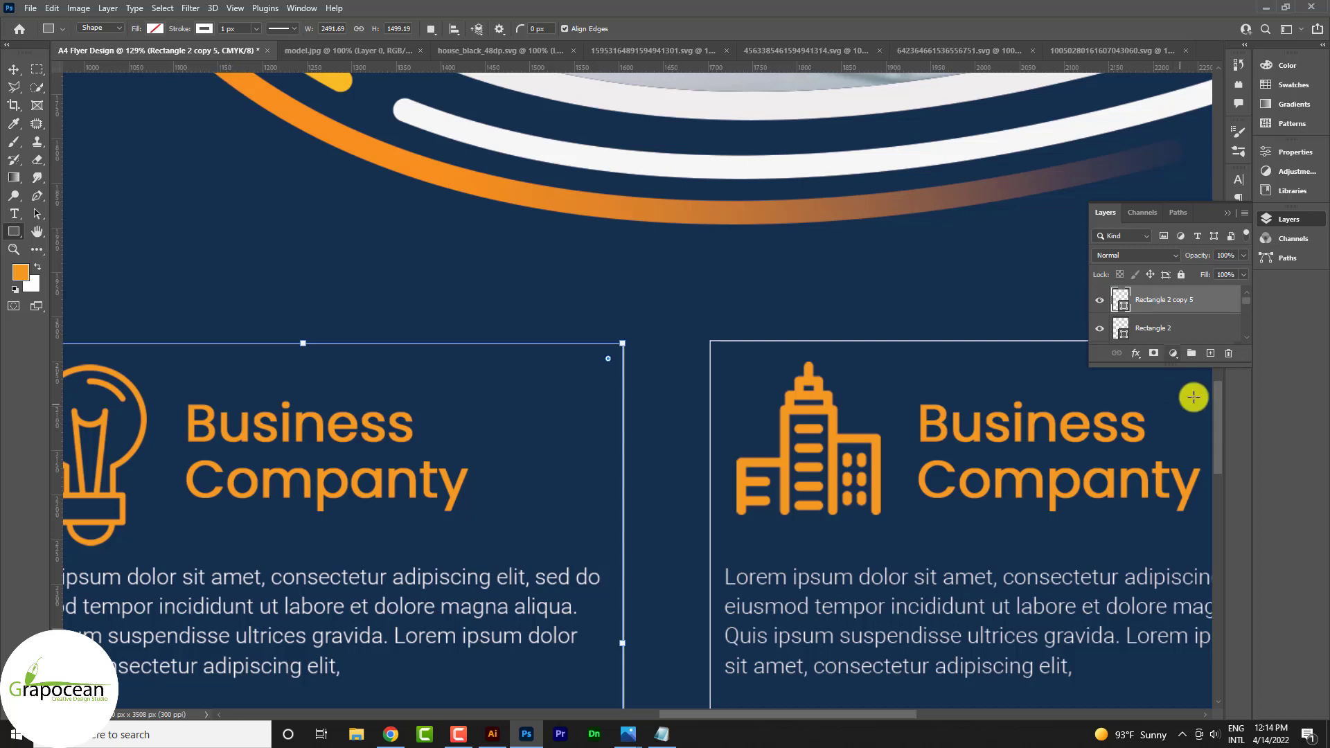
click(1295, 152)
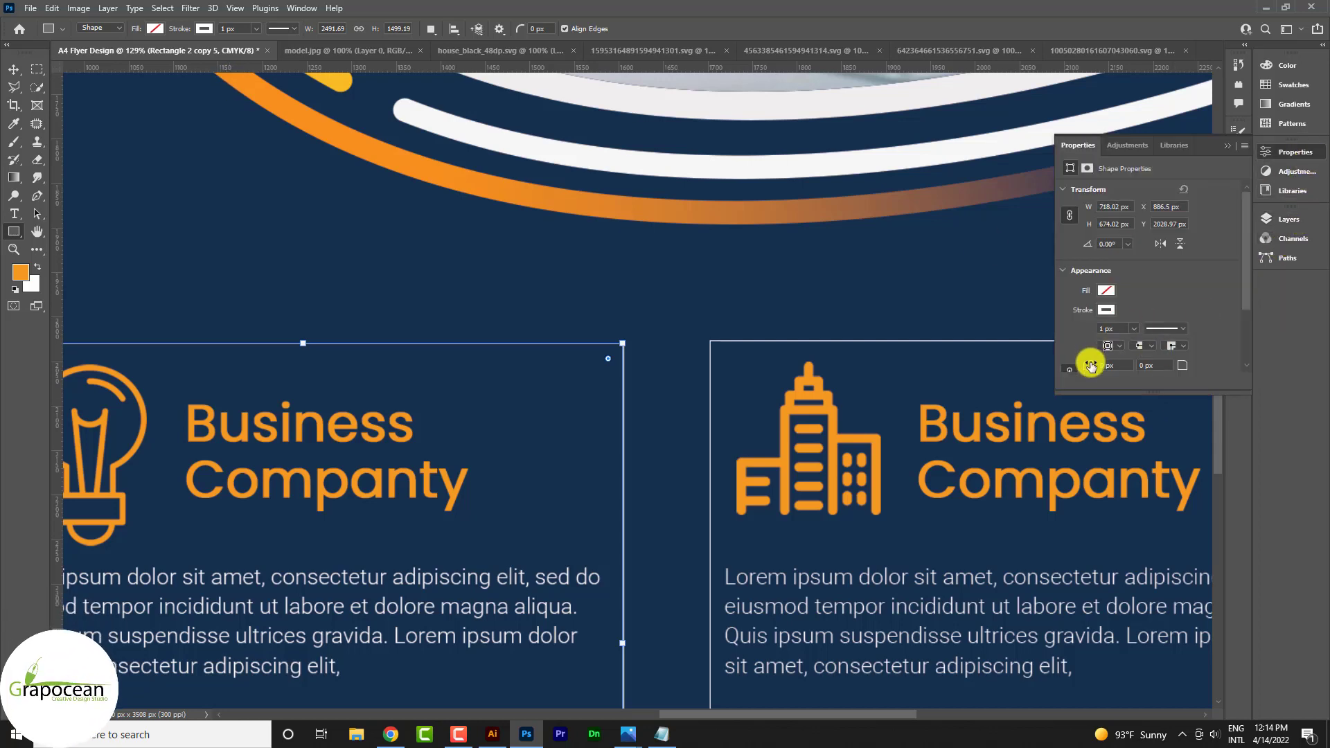
text(68)
key(Return)
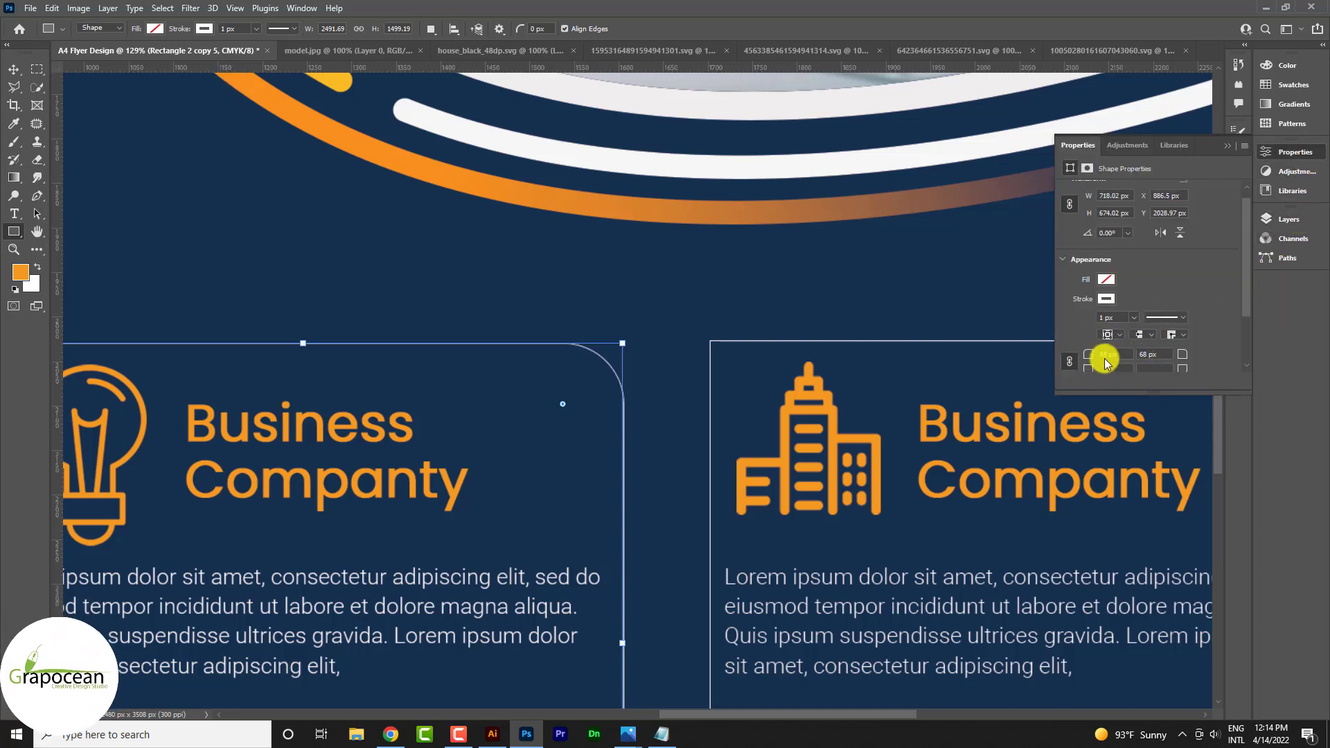
scroll(1116, 366, down, 1)
text(100)
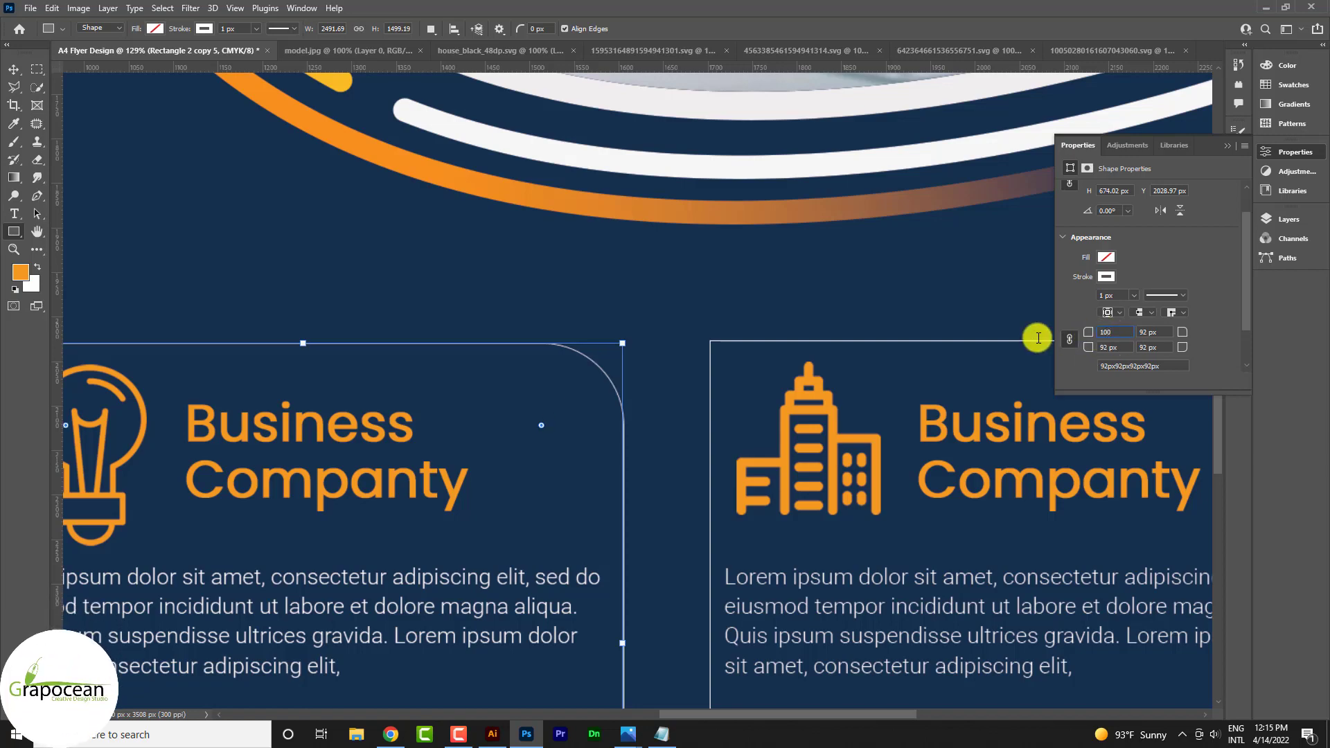
key(v)
scroll(691, 395, down, 5)
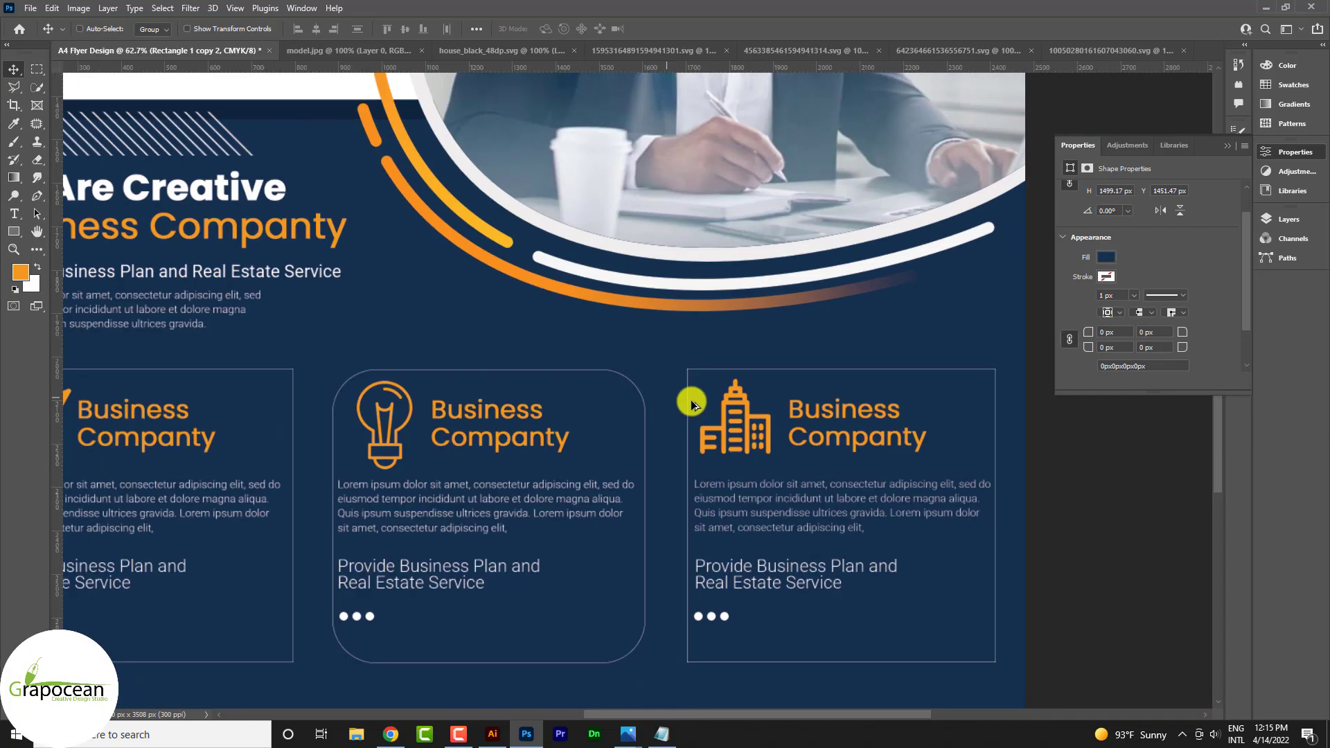
Step: Give the left service box outline 100 px rounded corners
click(813, 497)
scroll(541, 425, up, 3)
scroll(523, 365, up, 2)
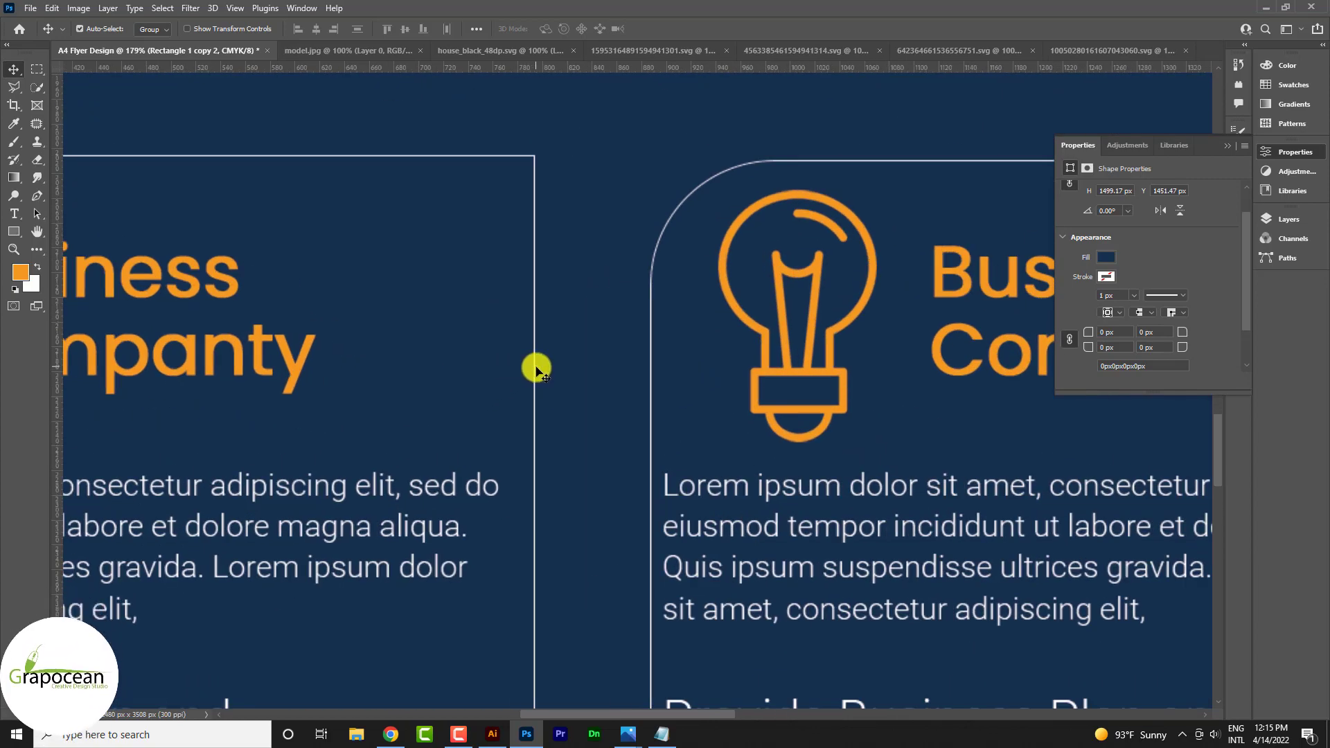
click(535, 372)
text(1)
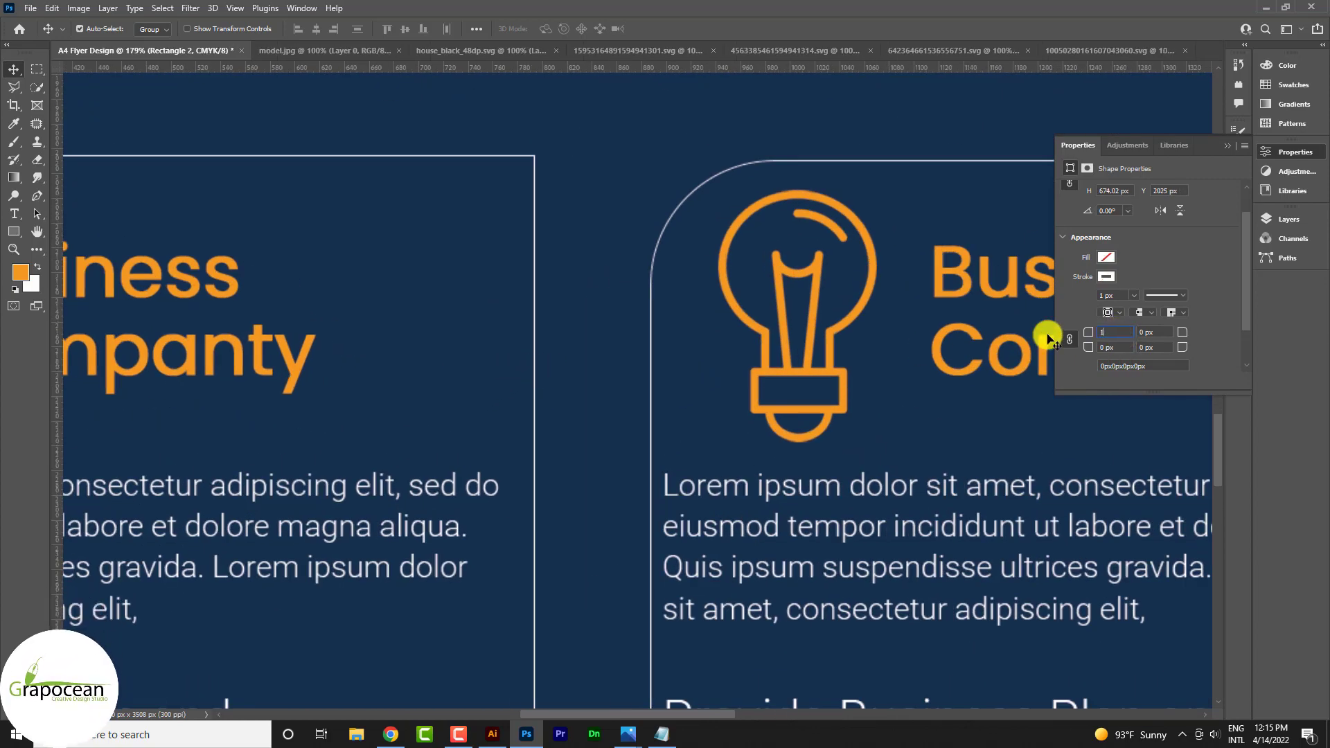
text(00)
key(Return)
Step: Select the right service box outline for 100 px corner rounding and review the cards
scroll(550, 395, down, 3)
scroll(728, 451, down, 2)
scroll(692, 395, up, 2)
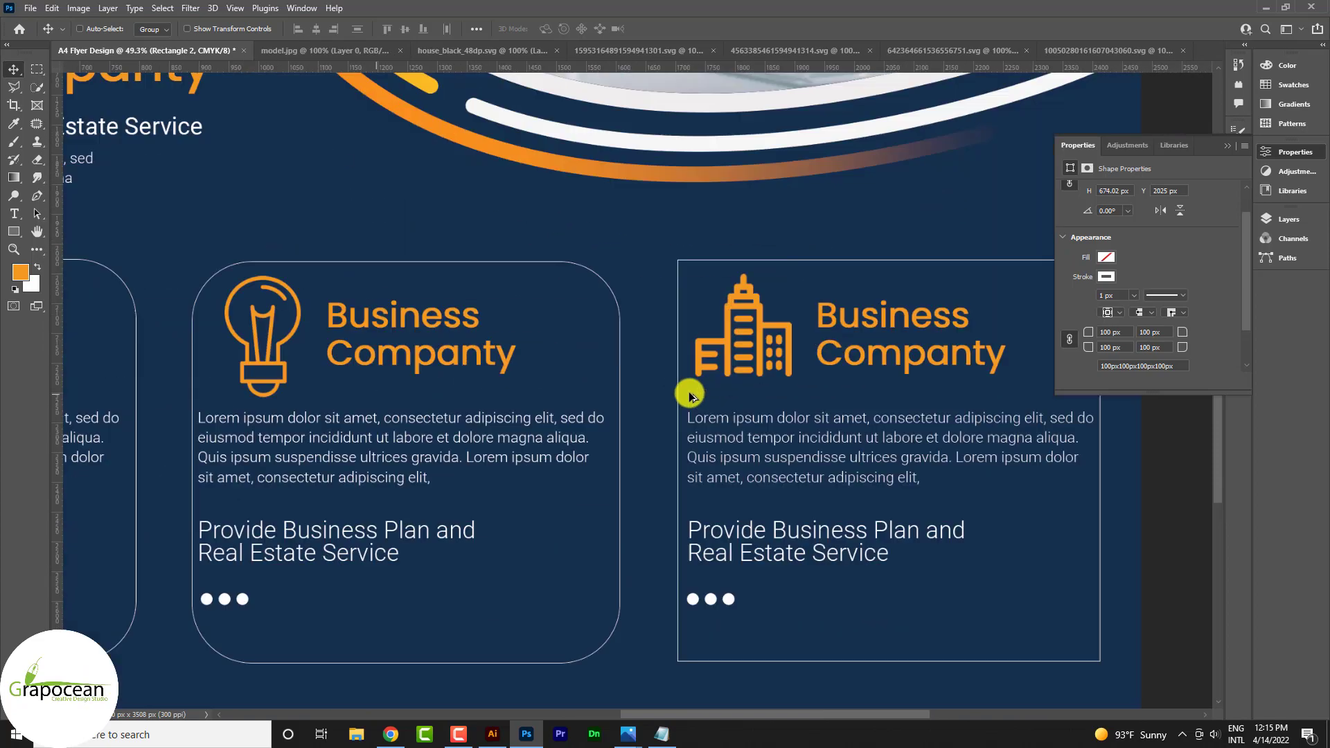
scroll(689, 395, up, 5)
ctrl+click(659, 368)
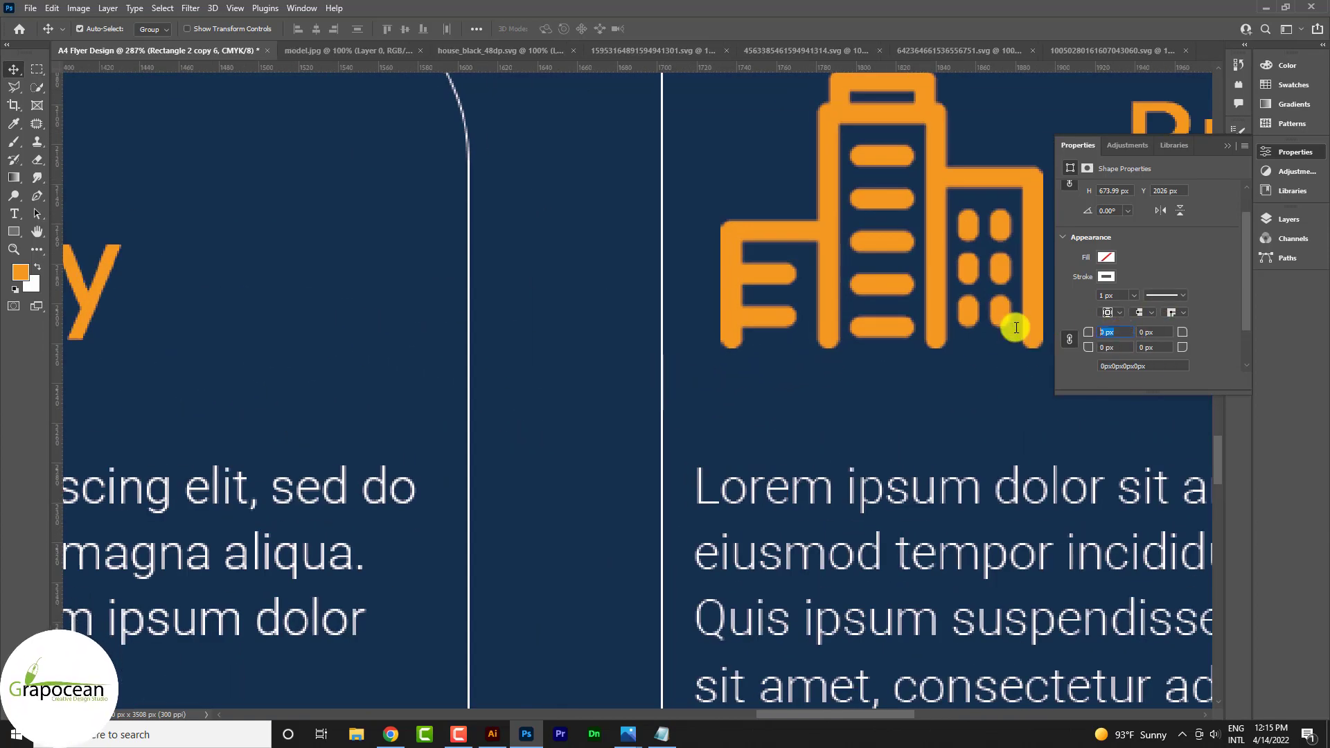
scroll(479, 222, down, 3)
scroll(724, 362, down, 3)
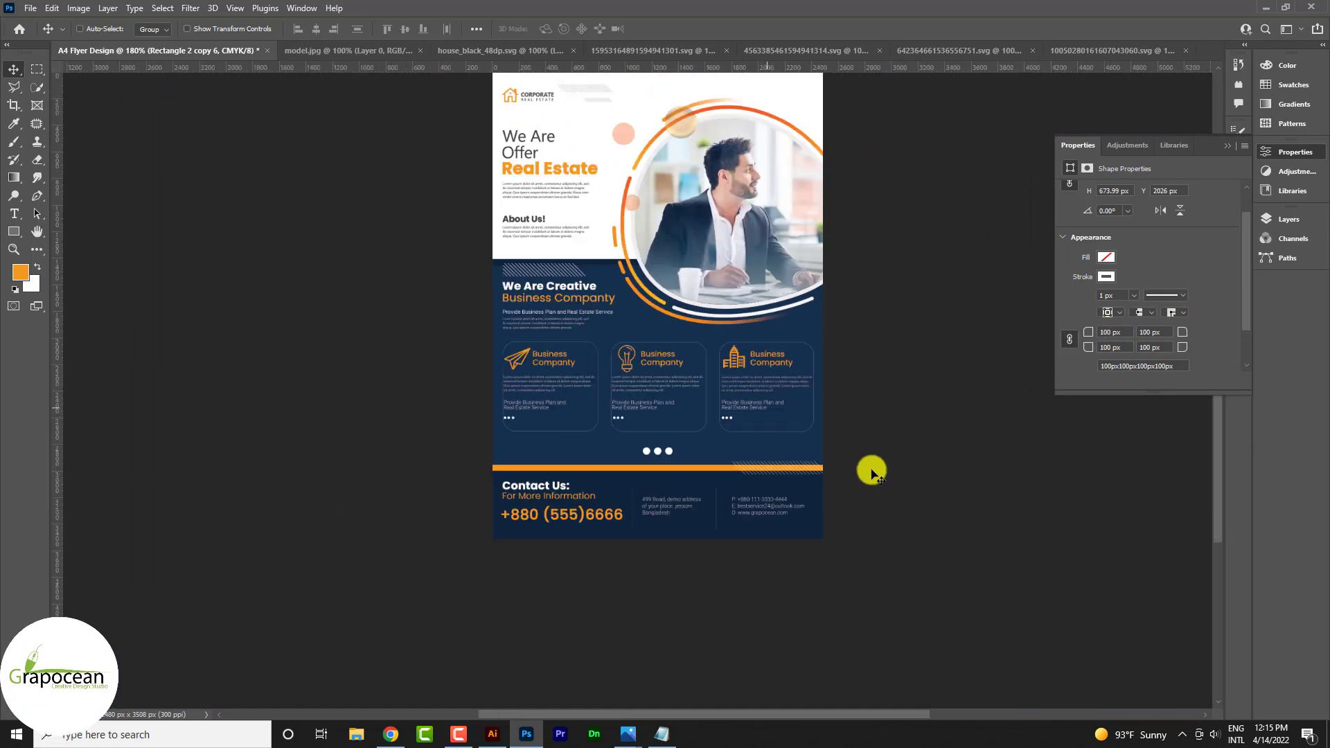
scroll(543, 394, up, 2)
scroll(543, 393, up, 2)
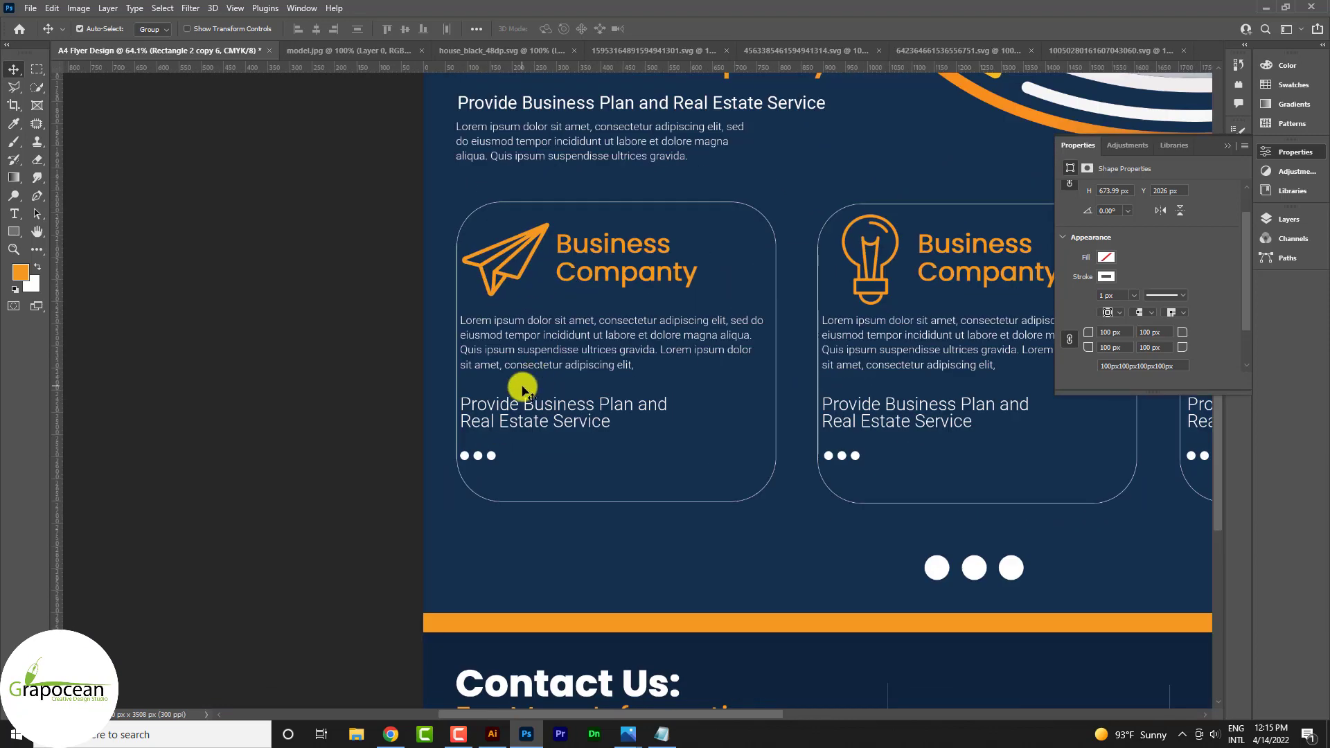
scroll(1035, 490, down, 3)
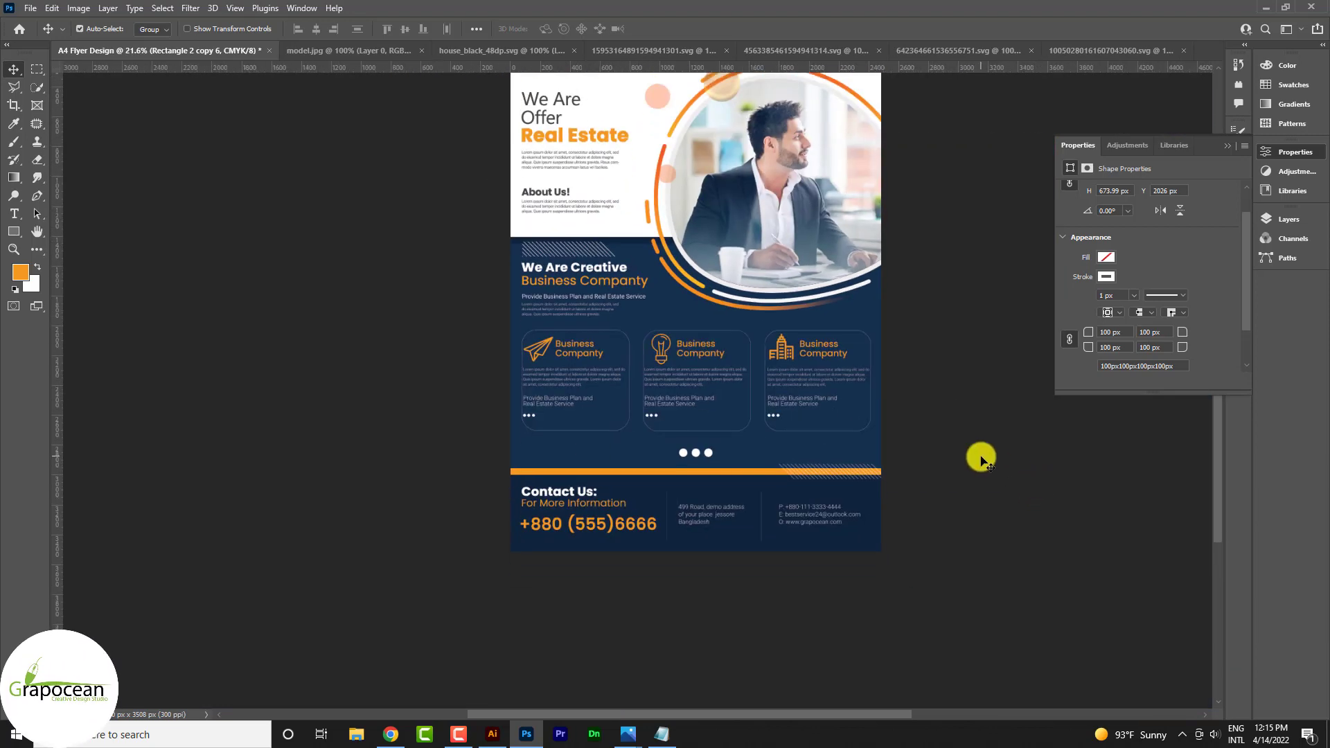
scroll(982, 456, down, 1)
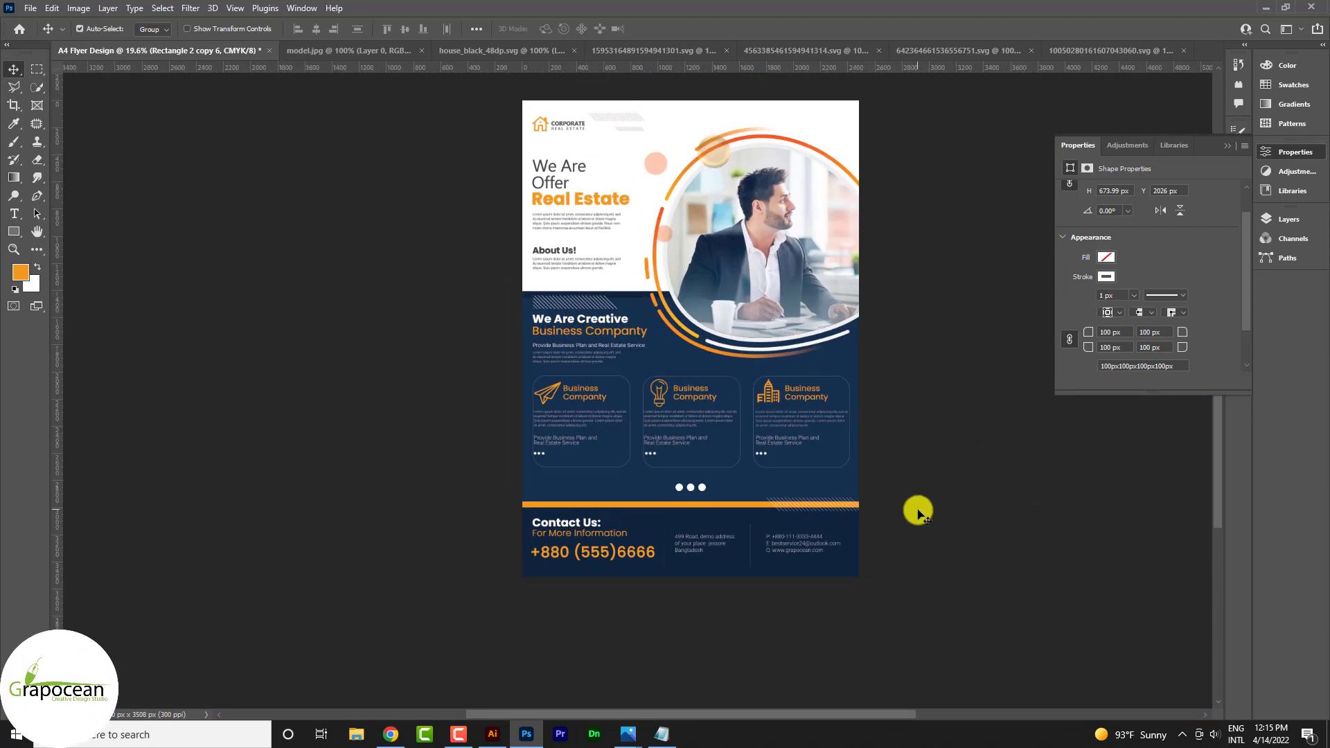